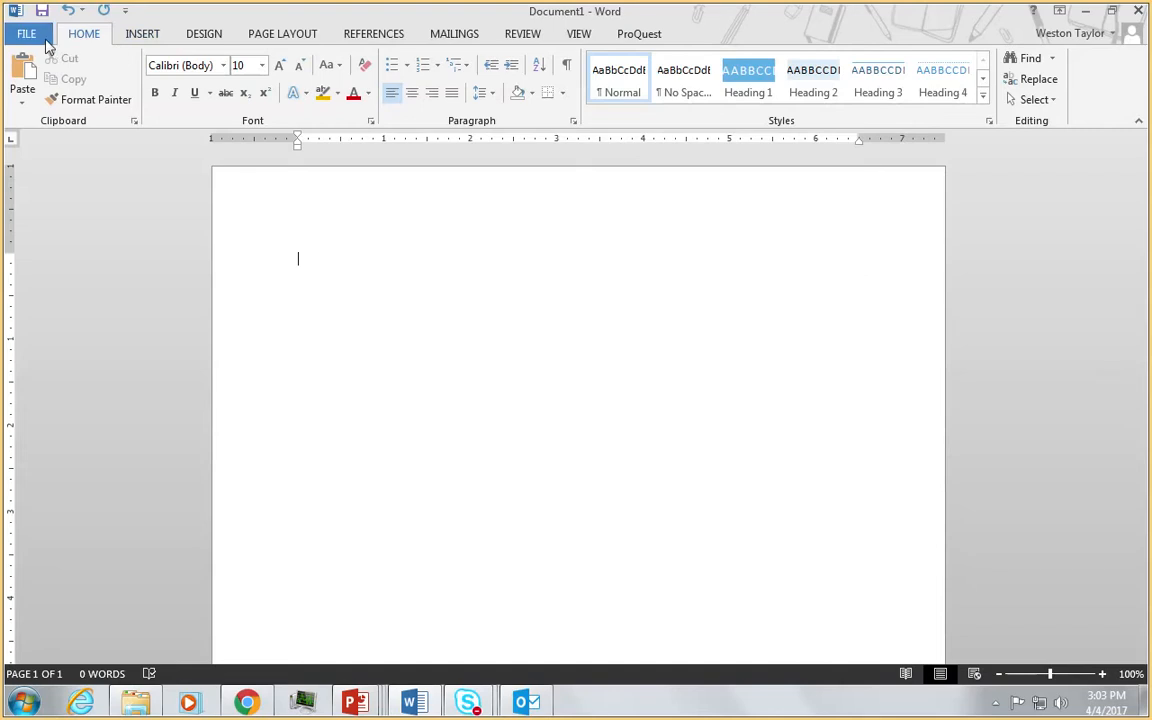
Step: Change the default local file location in the save options to the H:\ network drive and apply it
left_click(28, 33)
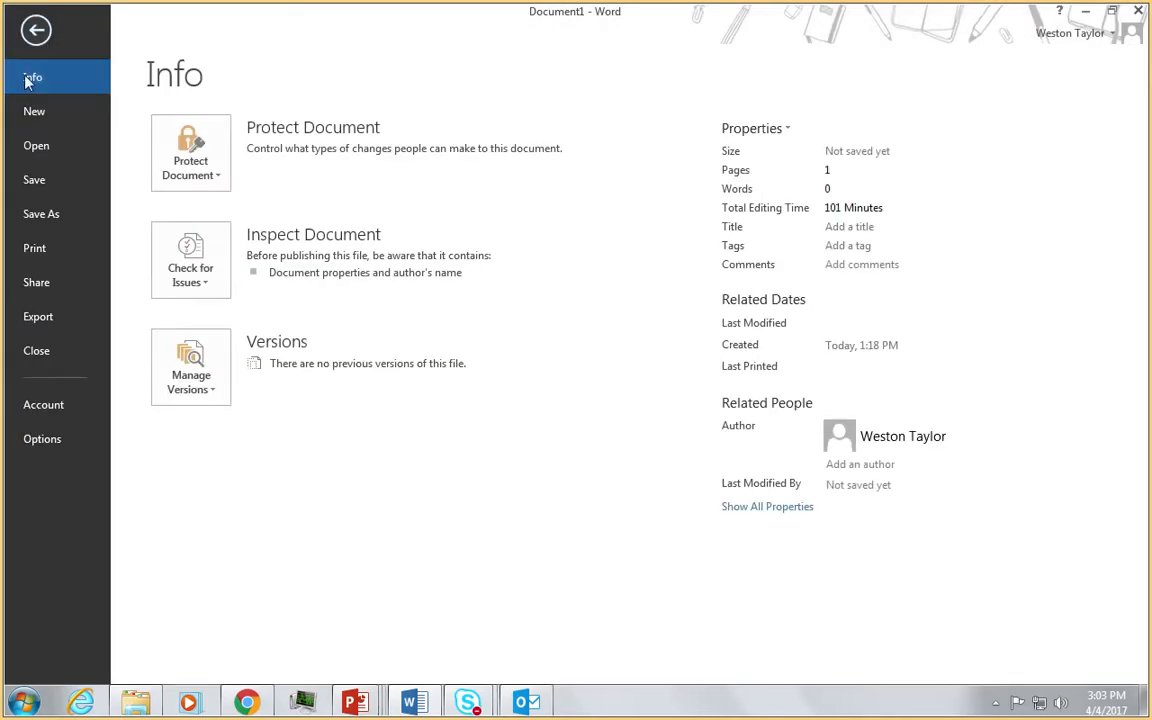
left_click(41, 438)
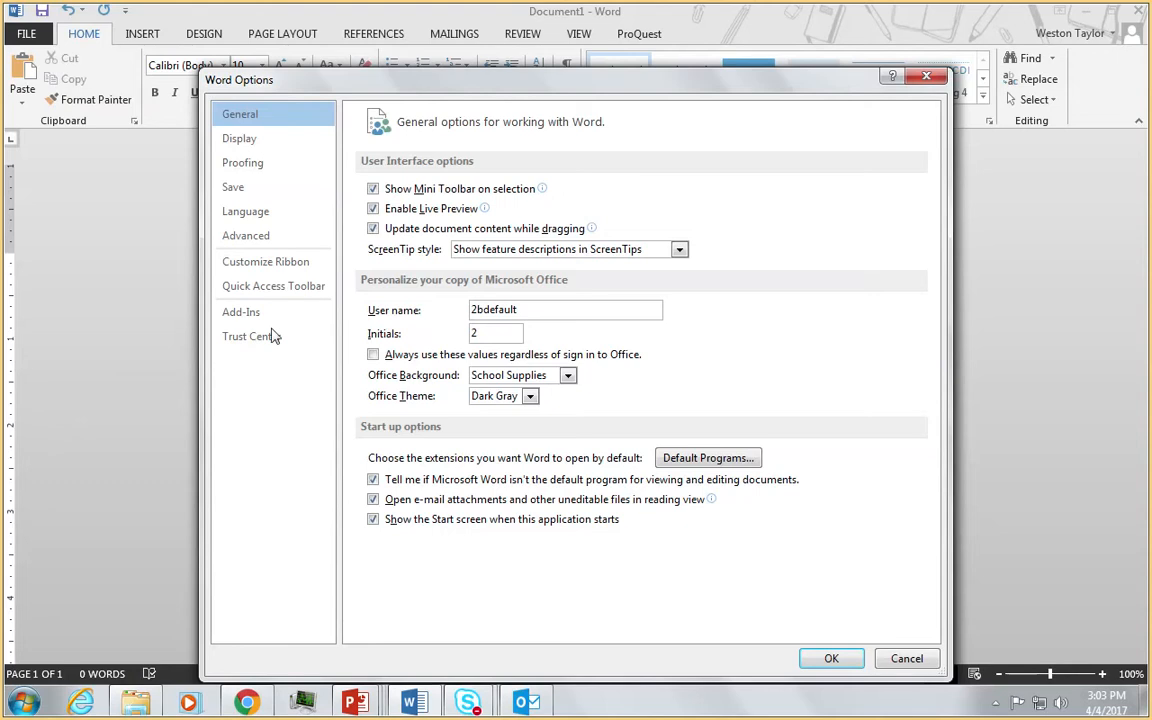
left_click(268, 192)
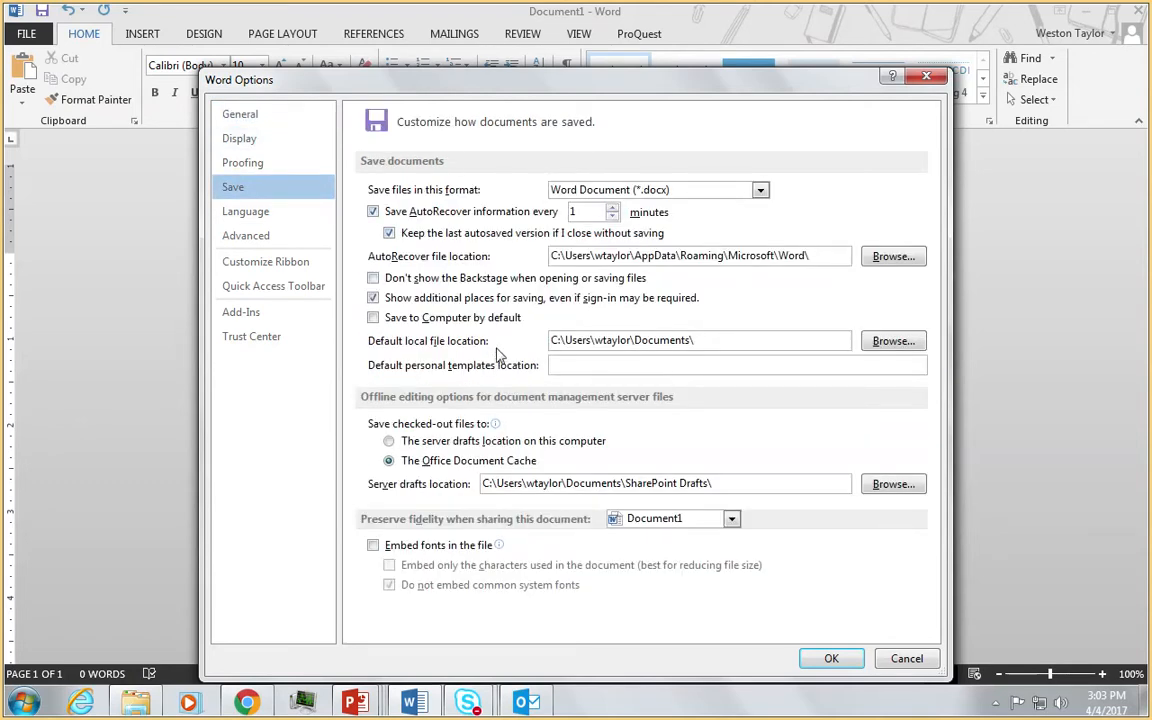
left_click_drag(733, 342, 532, 344)
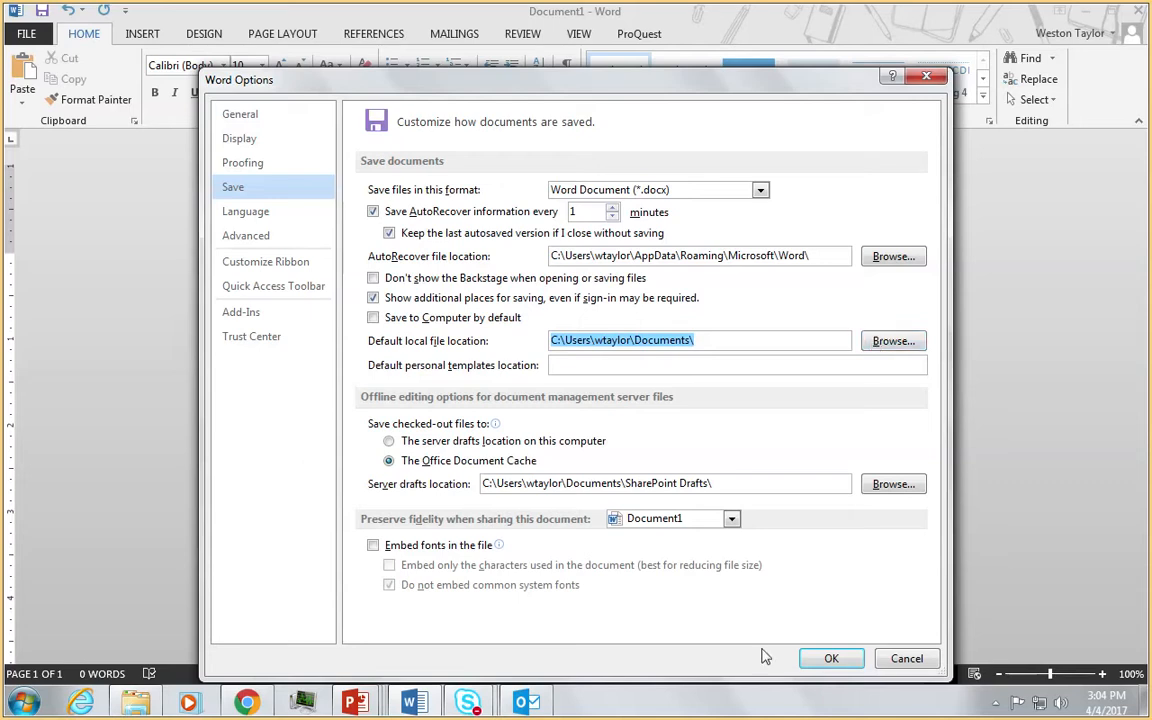
left_click(878, 344)
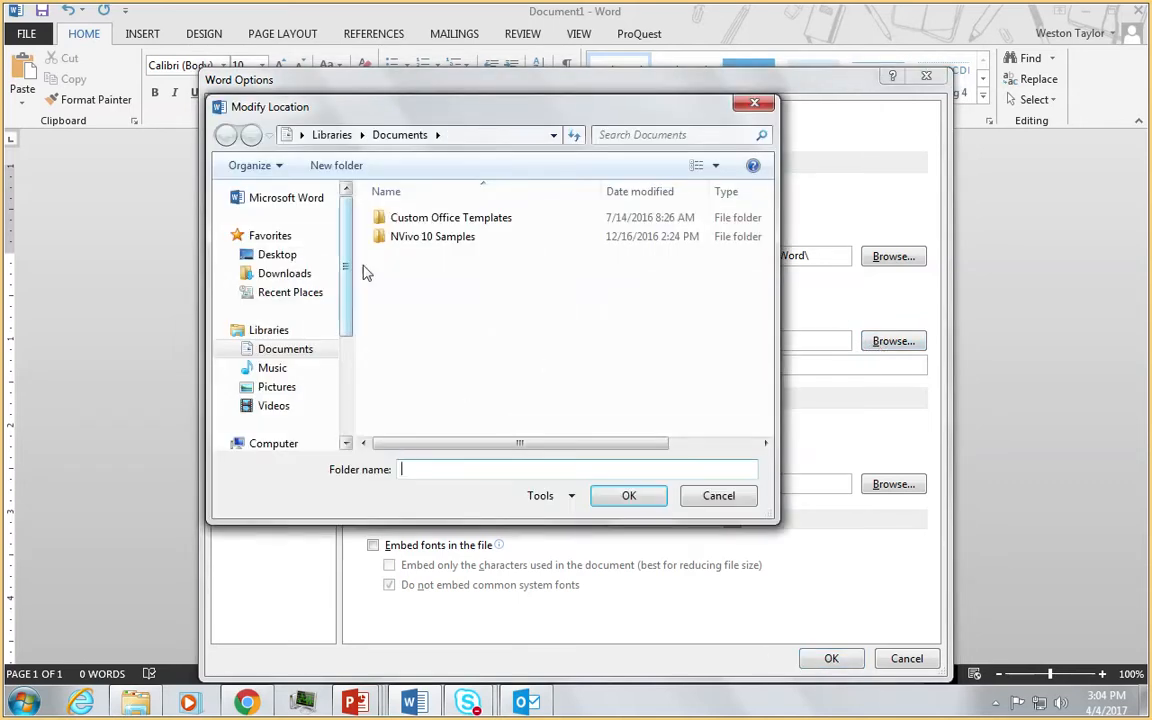
left_click_drag(347, 283, 349, 338)
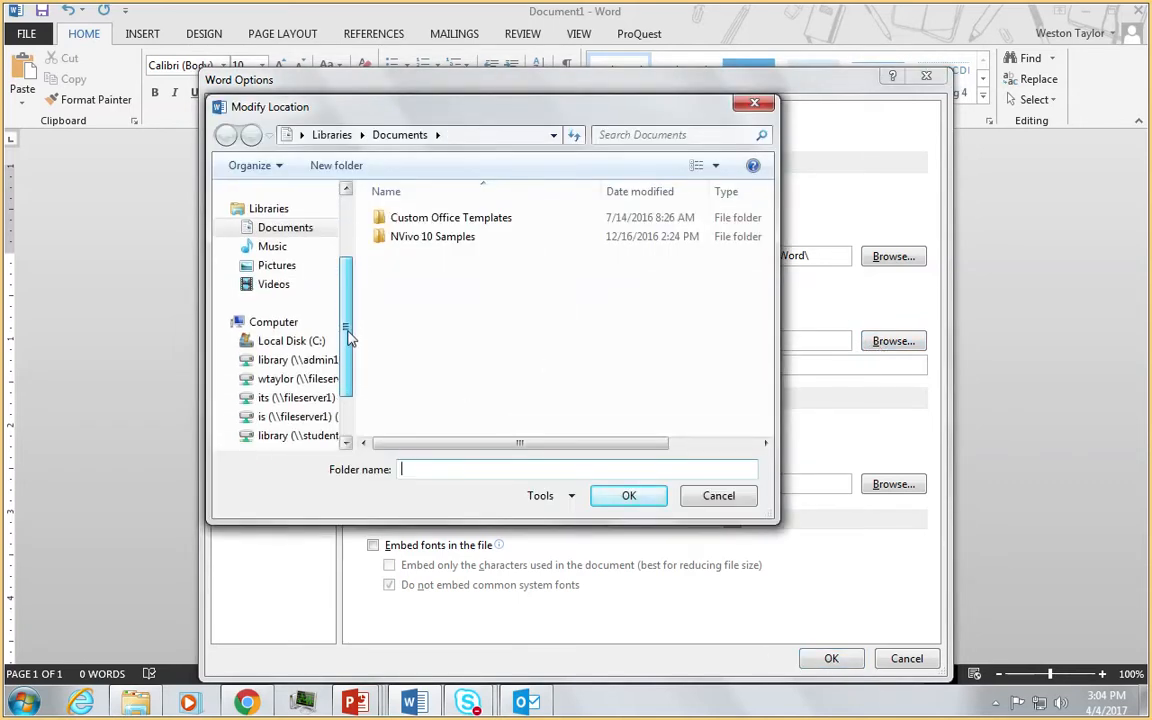
left_click(300, 380)
left_click(598, 503)
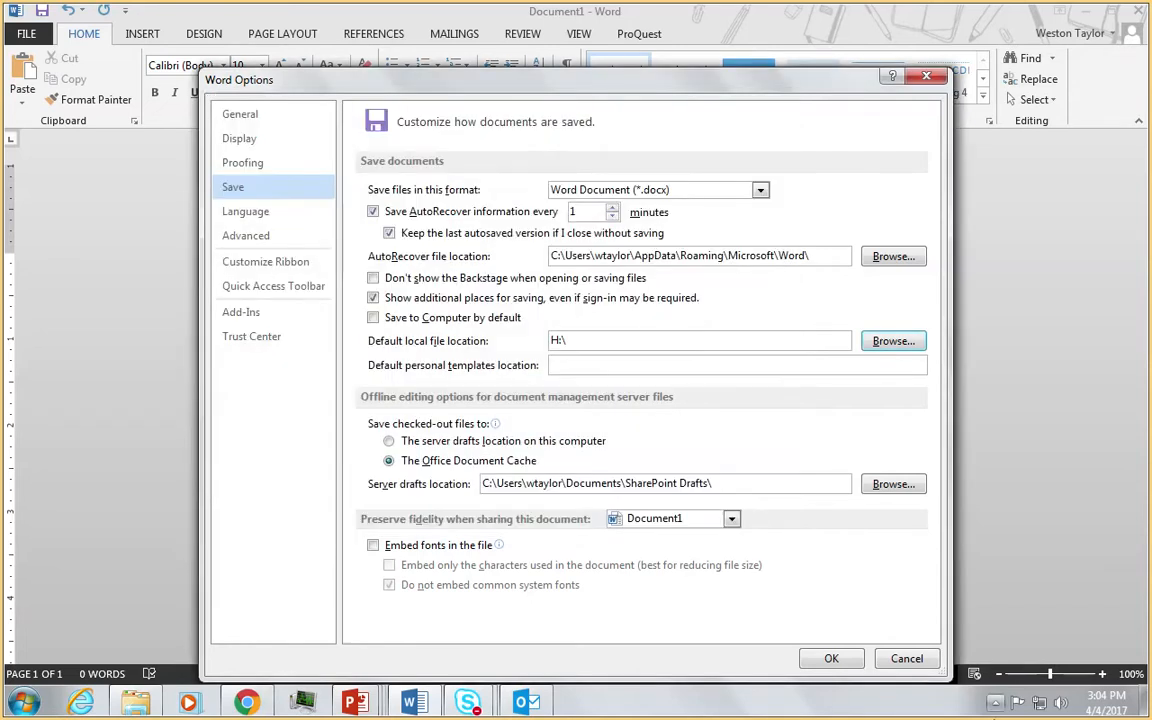
left_click(840, 658)
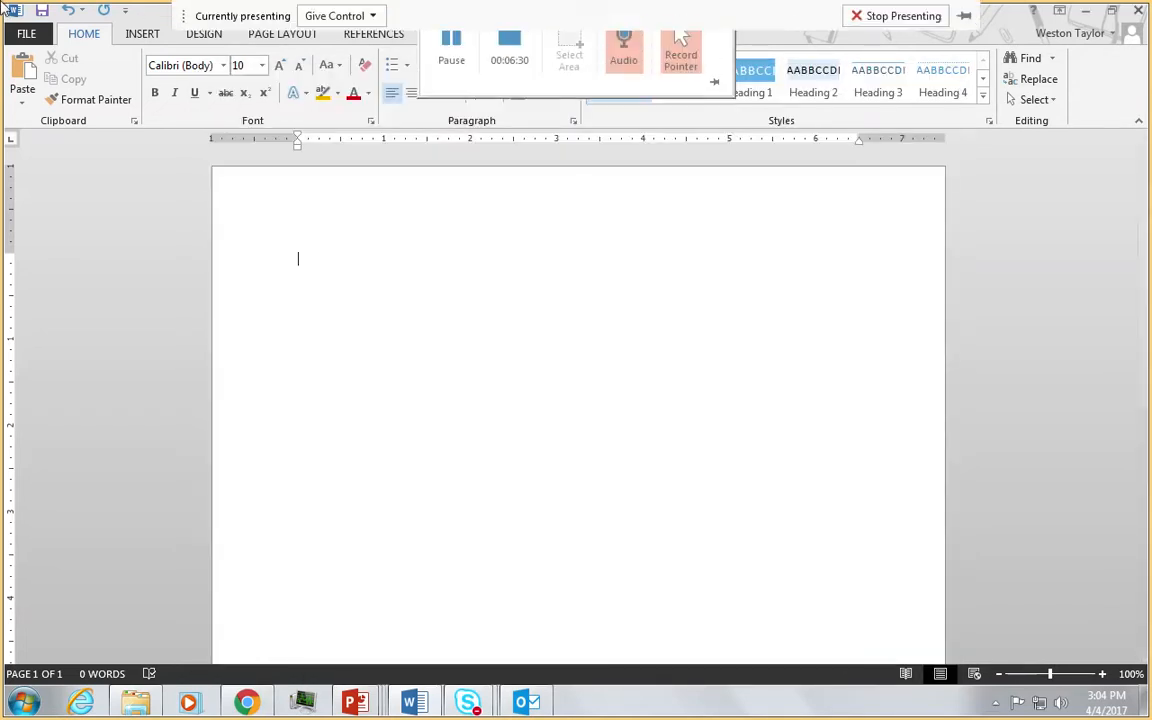
Step: Review the locations offered for opening and saving documents, and return to the blank document
left_click(36, 38)
left_click(52, 170)
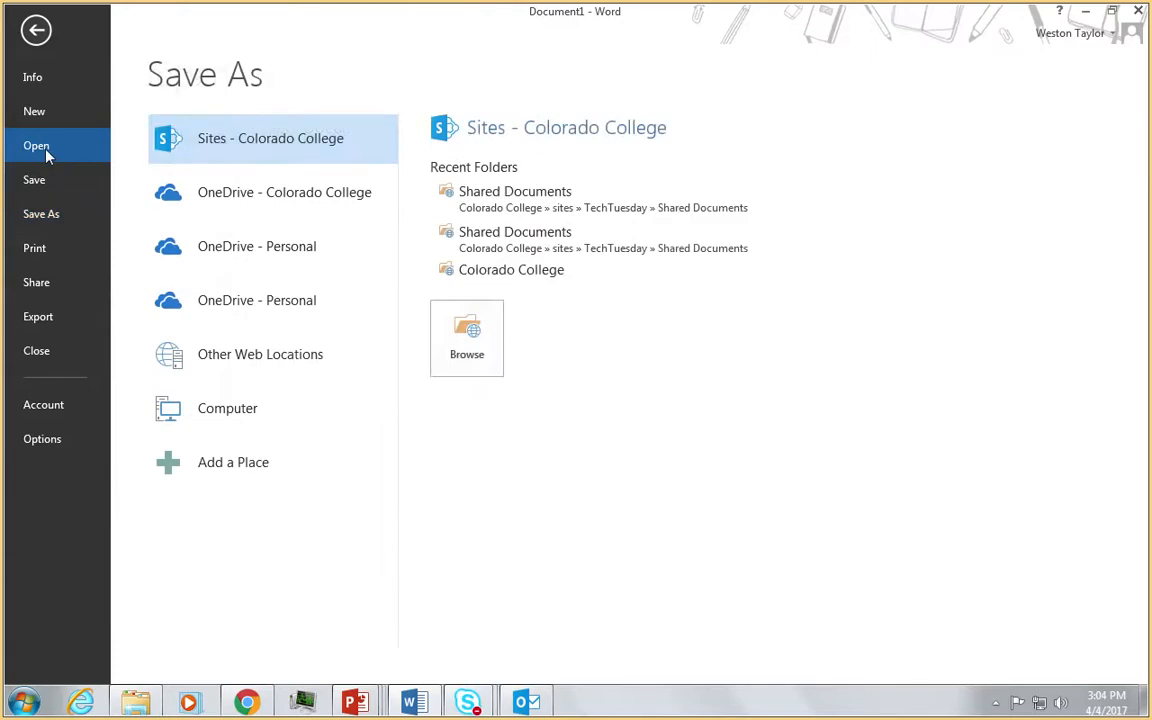
left_click(45, 148)
left_click(42, 214)
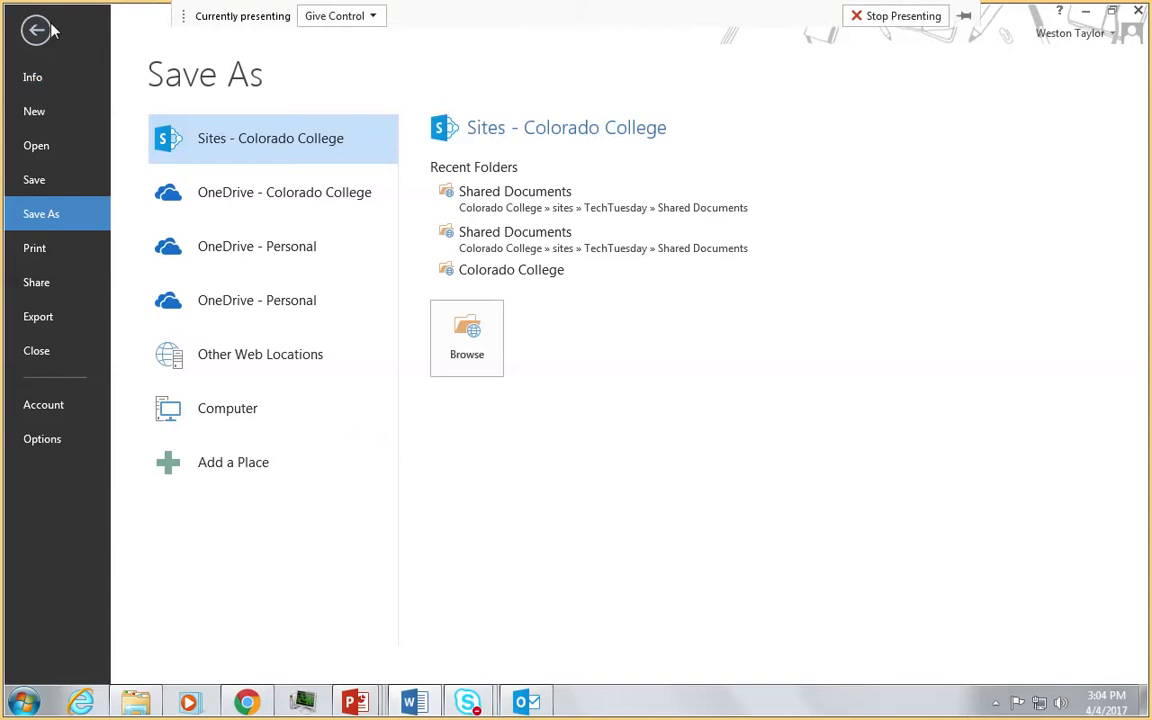
key("Escape")
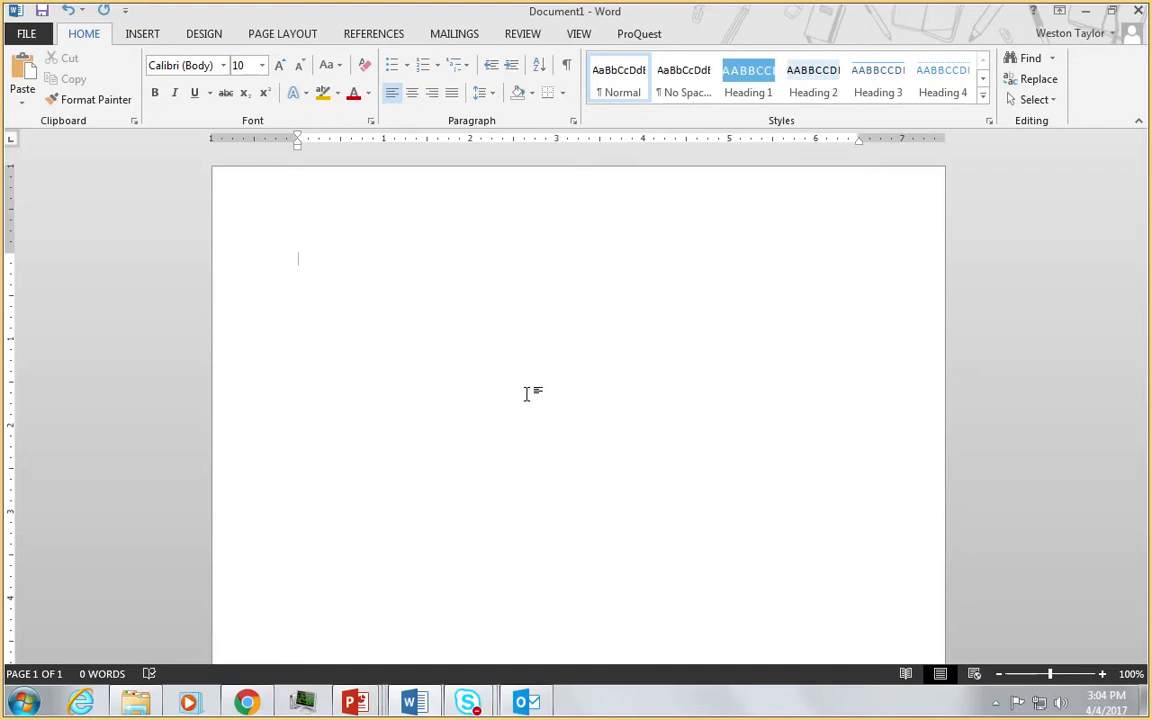
Step: Enter the title "Really Cool Title" and make it red and underlined
type("Title")
left_click_drag(329, 329, 182, 266)
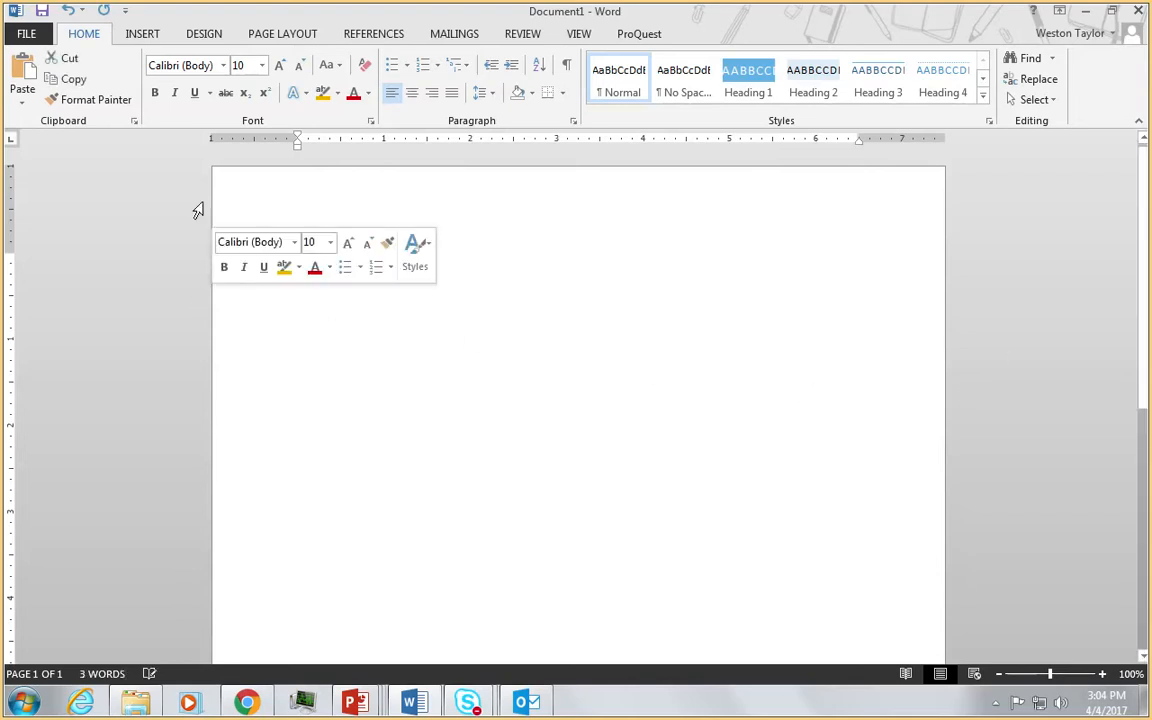
left_click(353, 95)
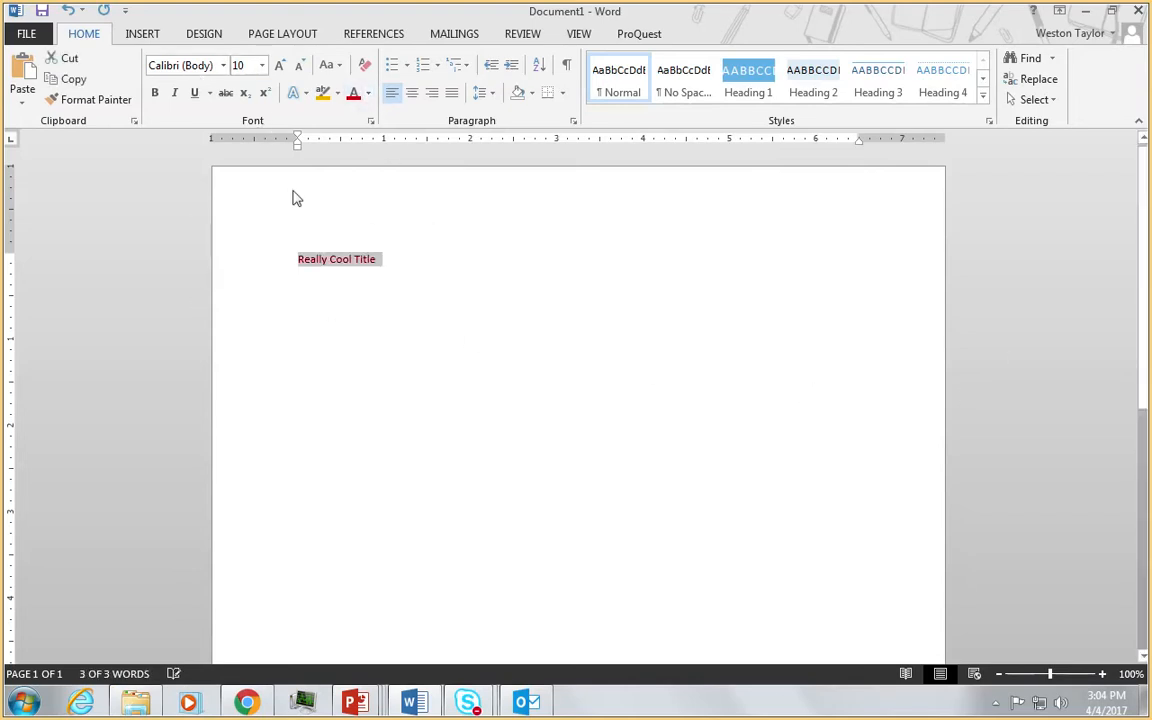
left_click(196, 94)
Step: Set the title's font to Montserrat and its size to 20
left_click(223, 65)
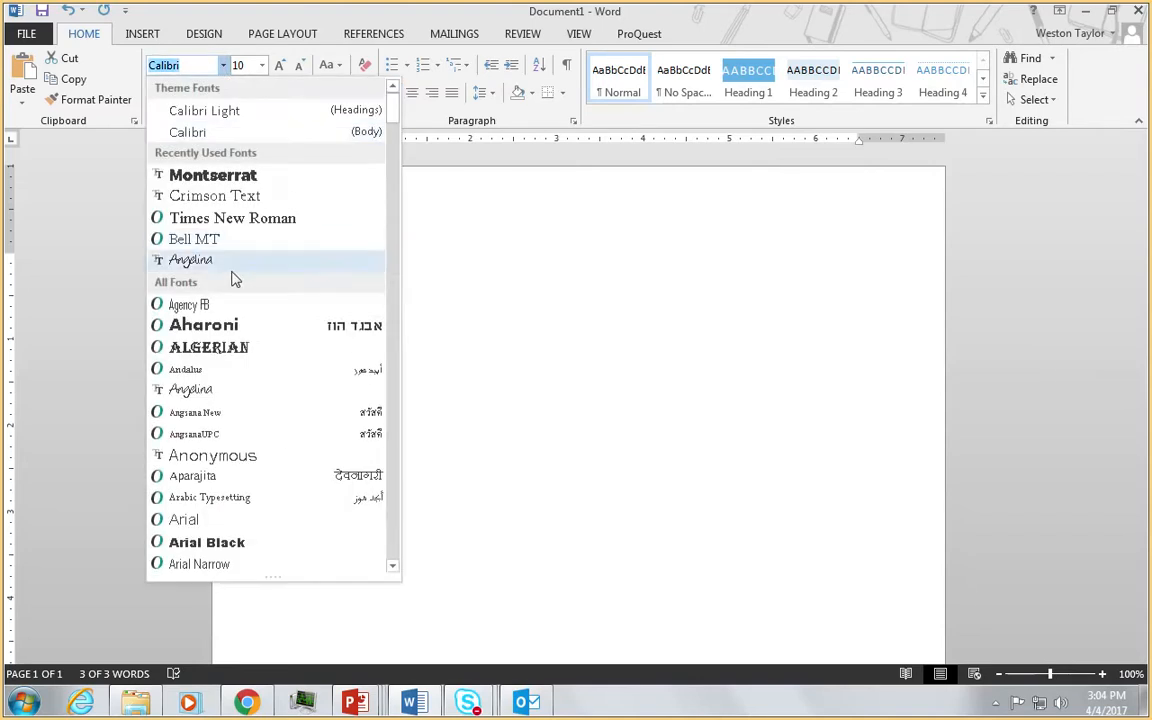
left_click(222, 176)
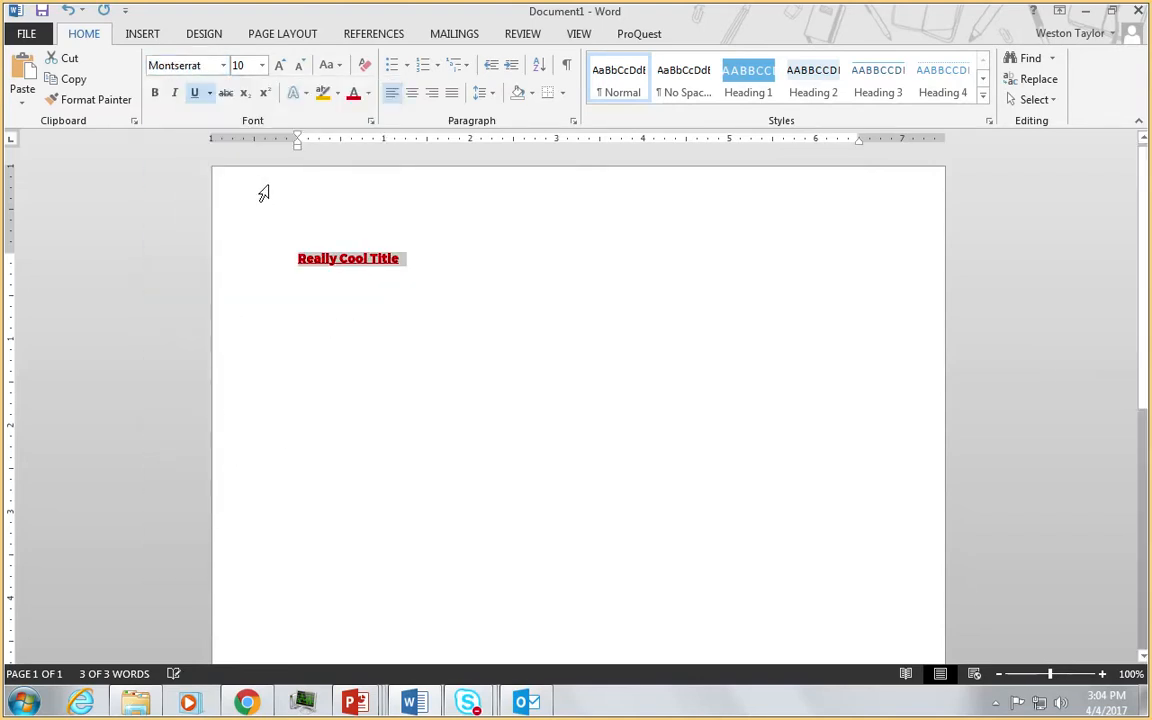
left_click(280, 65)
left_click(280, 65)
left_click(280, 65)
left_click(280, 65)
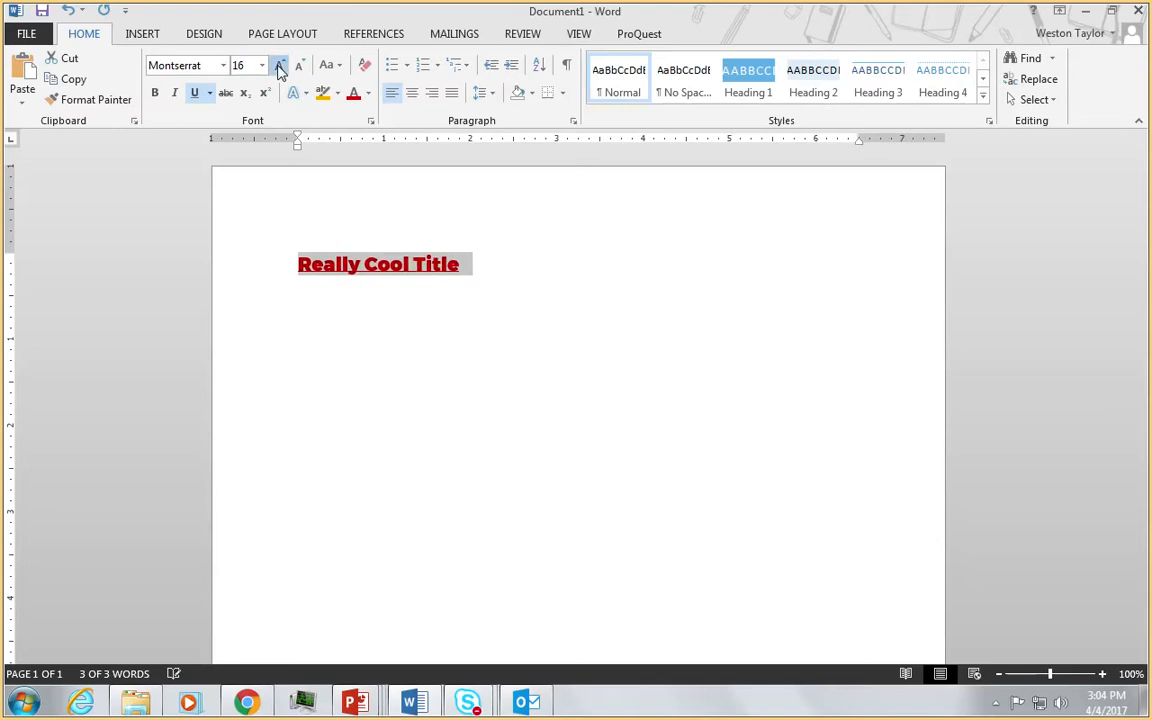
left_click(280, 65)
left_click(280, 65)
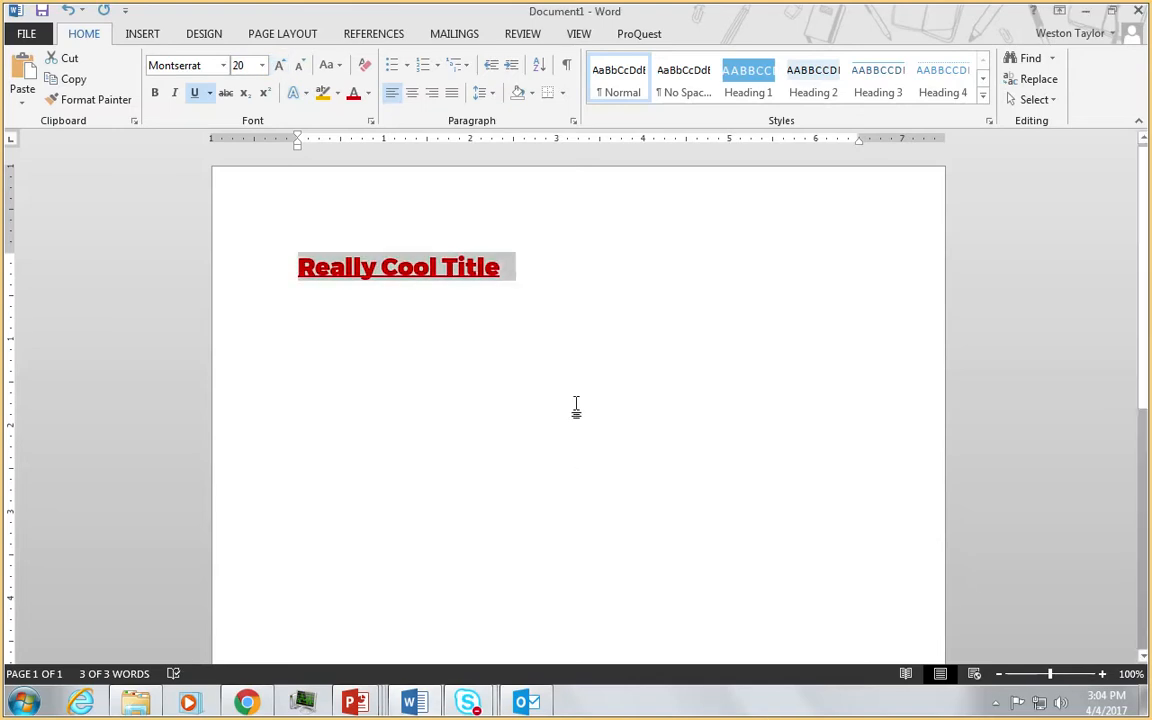
Step: Start a new line below the title
left_click(560, 285)
key("Return")
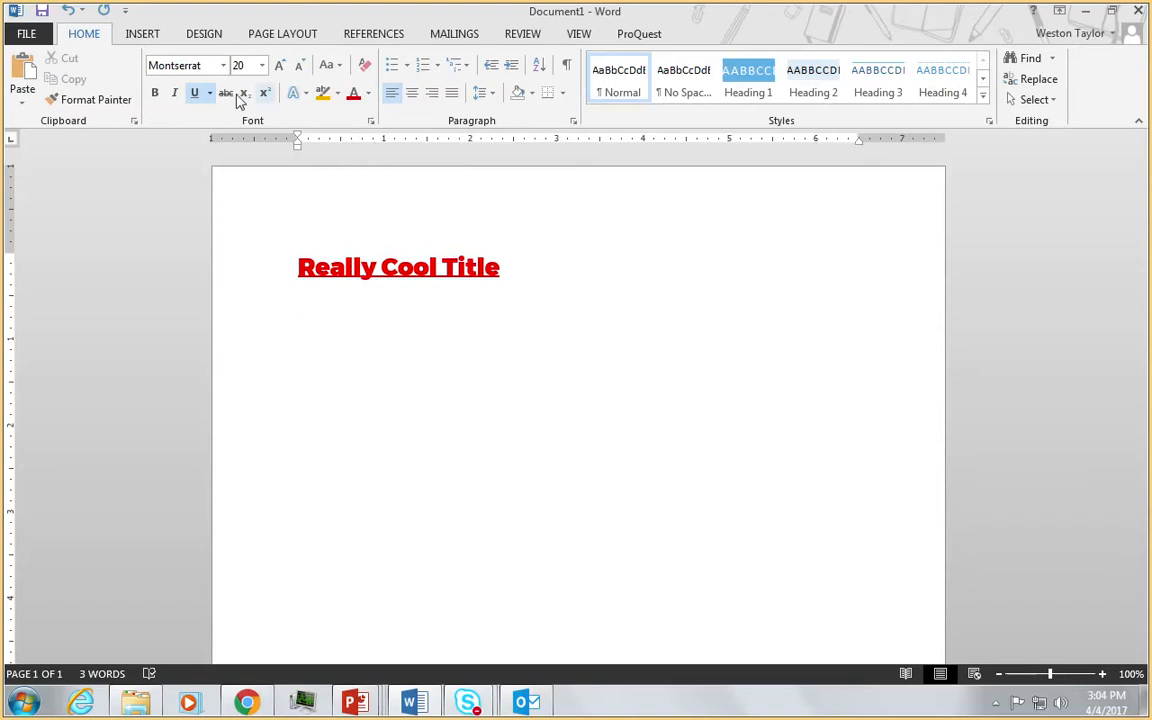
type("asdfasdf")
key("BackSpace")
key("BackSpace")
key("BackSpace")
key("BackSpace")
key("BackSpace")
key("BackSpace")
key("BackSpace")
key("BackSpace")
scroll(396, 347, "down", 3)
scroll(396, 347, "up", 3)
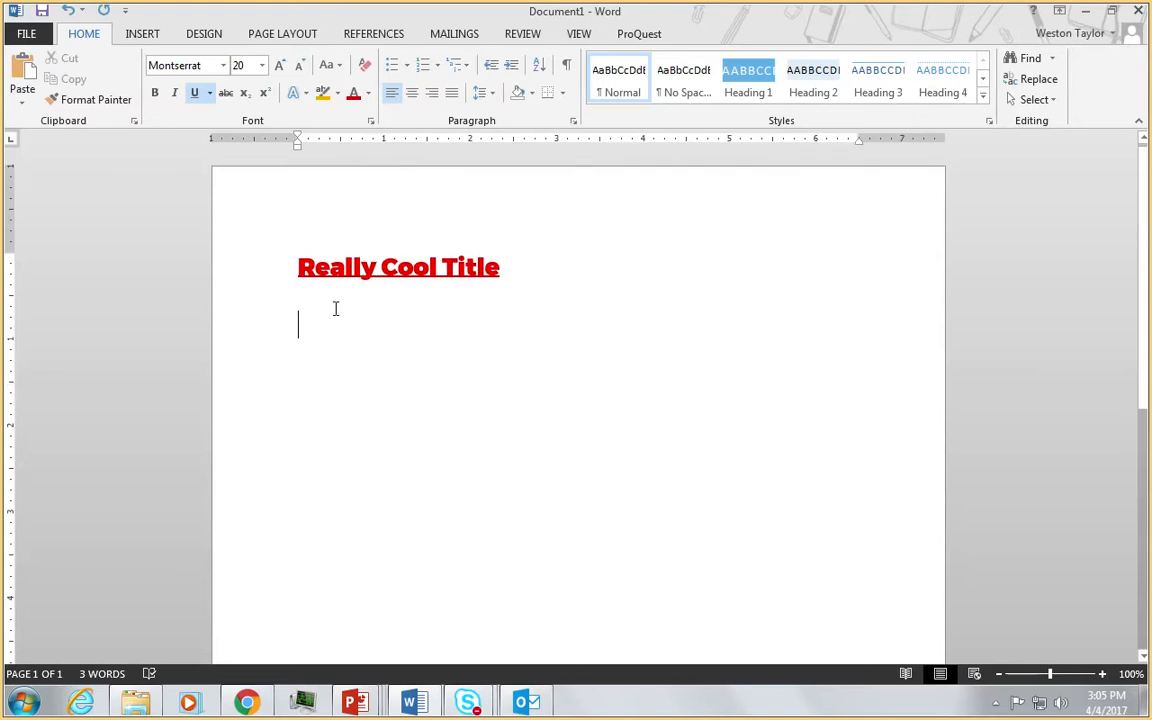
Step: Enter the sample text "A,sdfhalshdfaf" below the title and set its font to Calibri (Body)
type("A.sdfhalshdfaf")
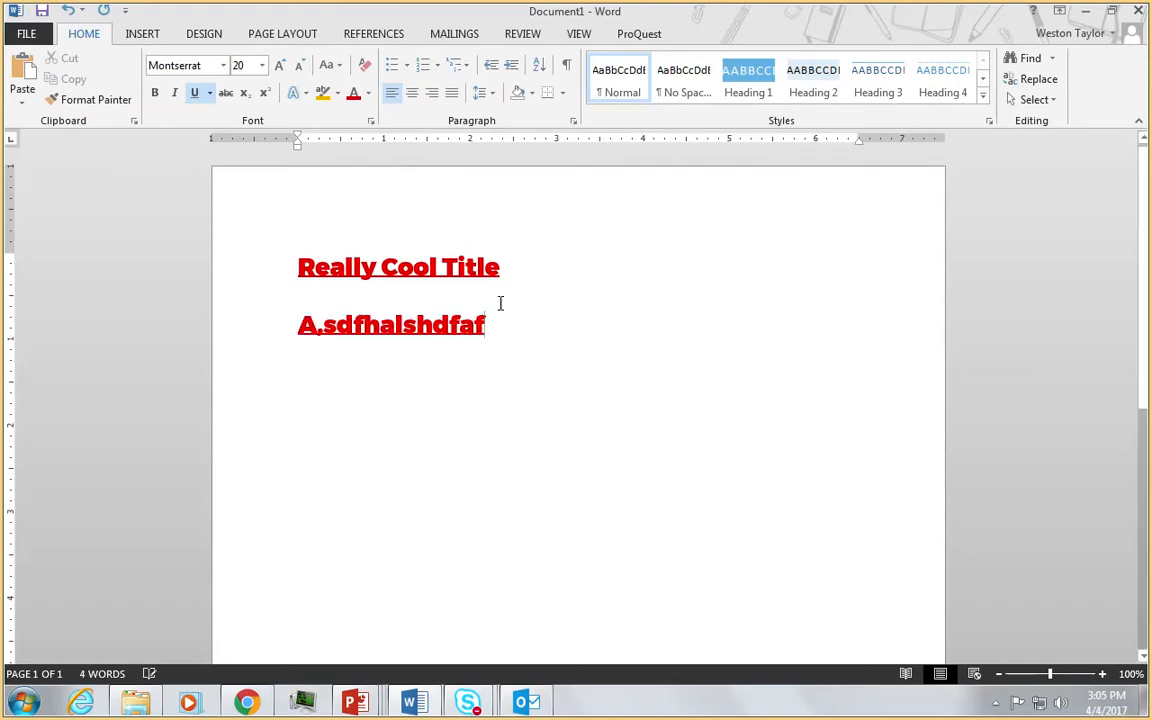
left_click_drag(573, 343, 244, 306)
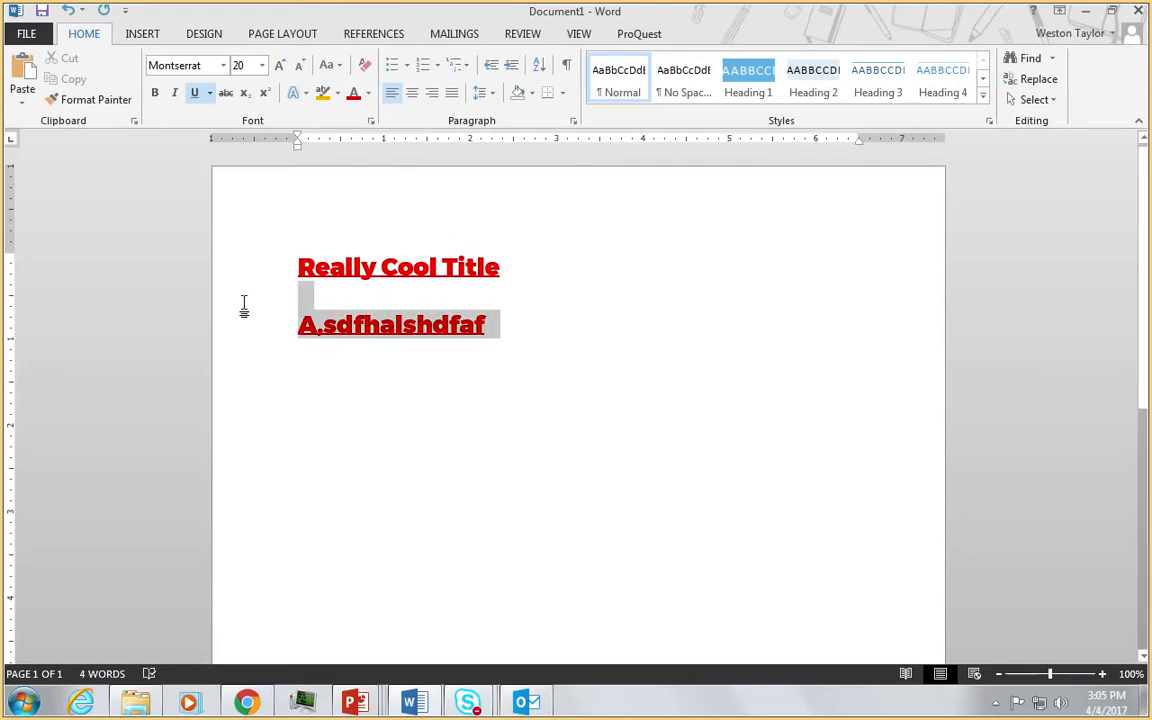
left_click(222, 66)
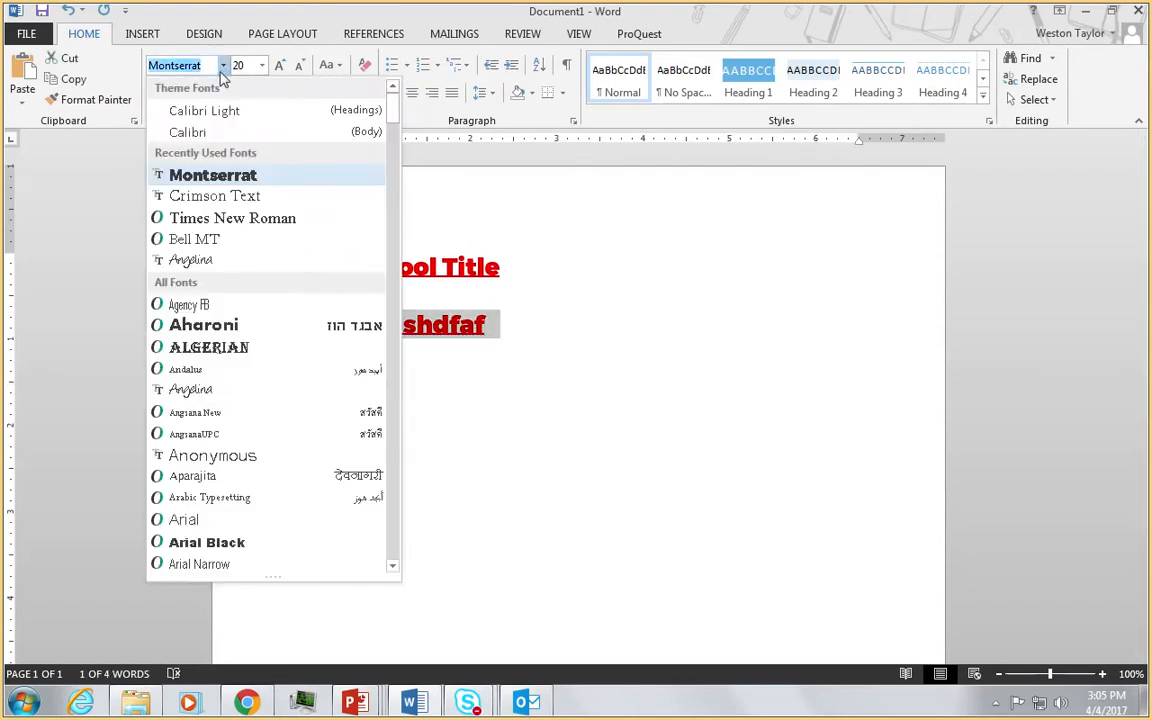
left_click(188, 132)
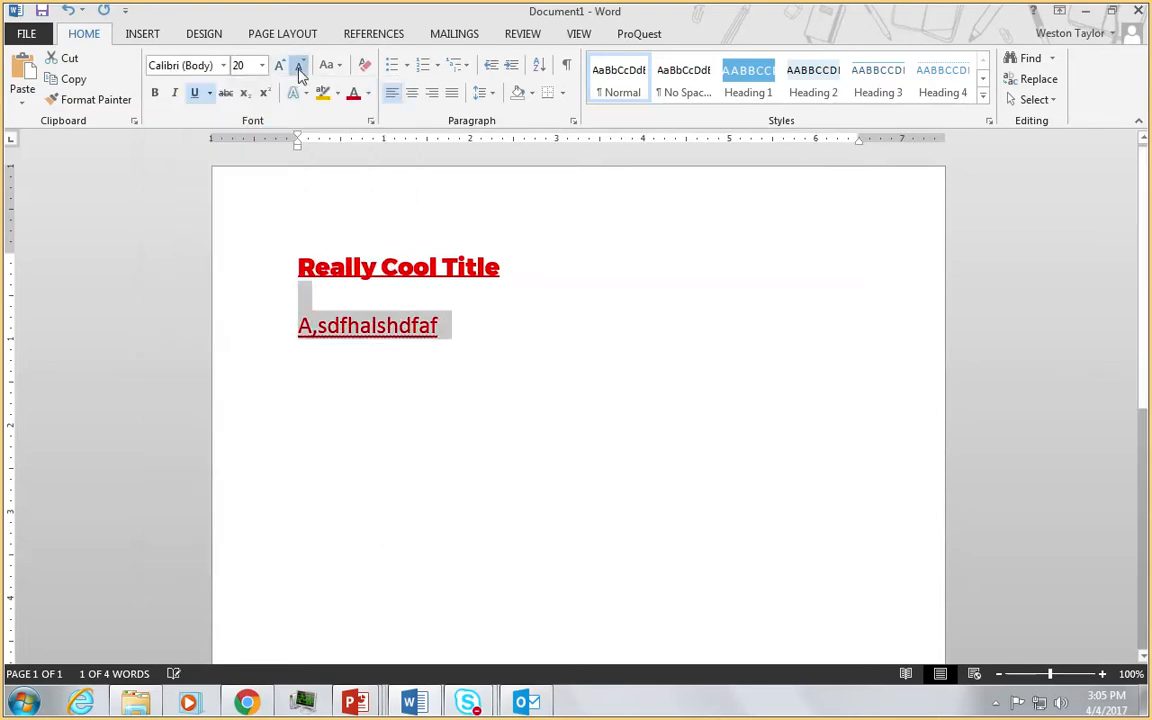
Step: Reduce the sample text below the title to size 11, without underline and in the Automatic font color
left_click(298, 66)
left_click(298, 66)
left_click(298, 66)
left_click(298, 66)
left_click(298, 66)
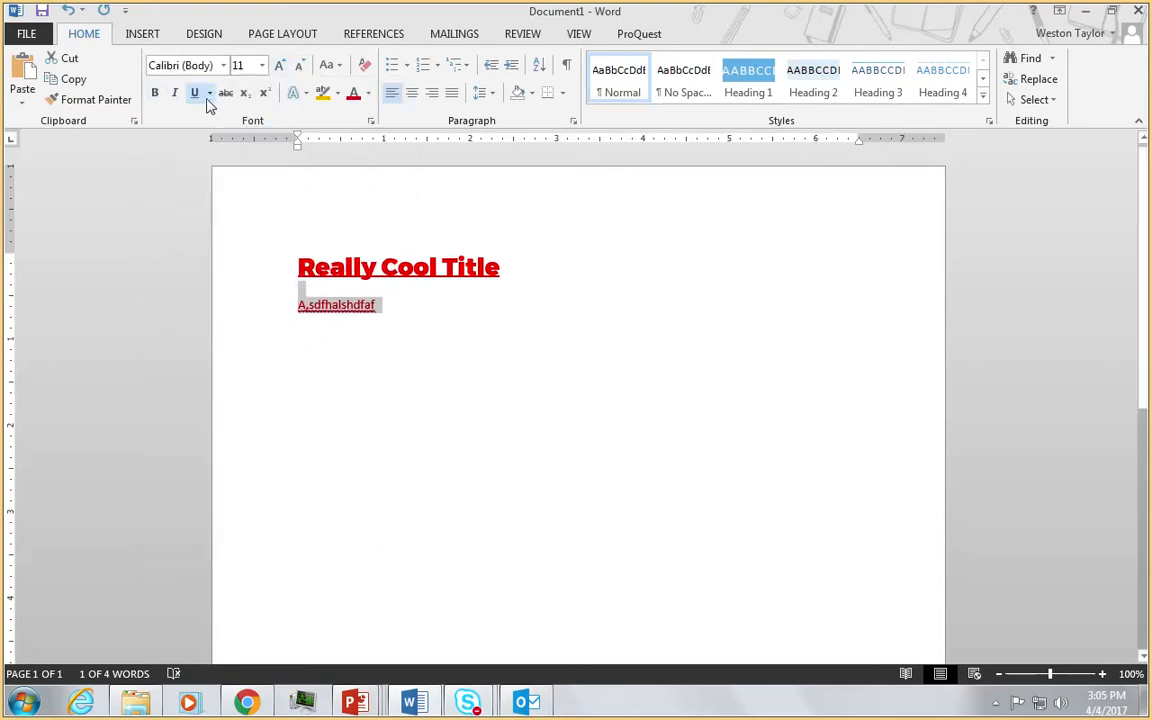
left_click(368, 93)
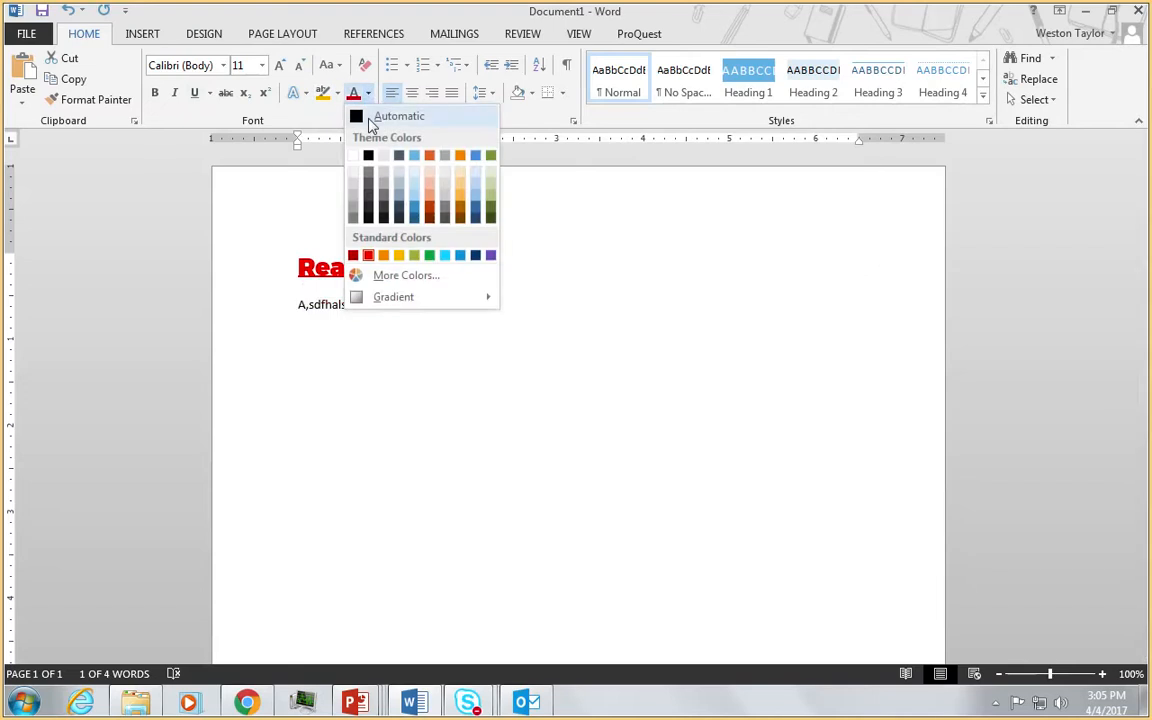
left_click(372, 121)
left_click(400, 340)
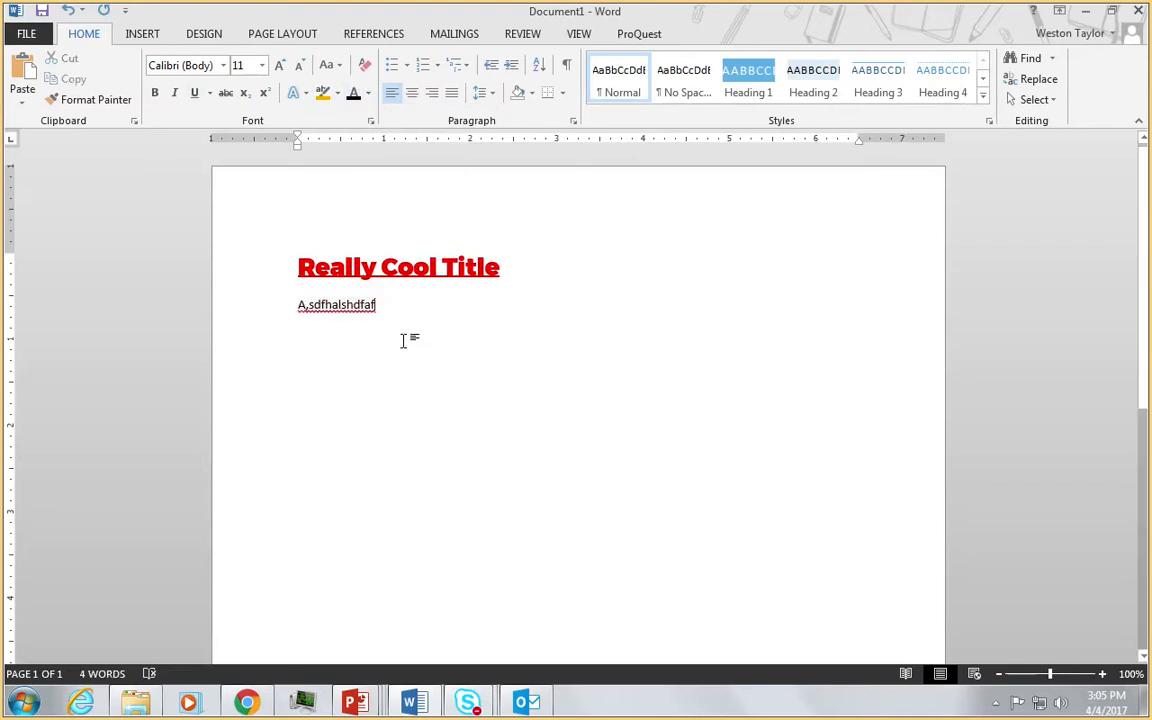
Step: Copy the title's formatting onto the "sdfhalshdfaf" part of the line below with Format Painter
left_click(566, 263)
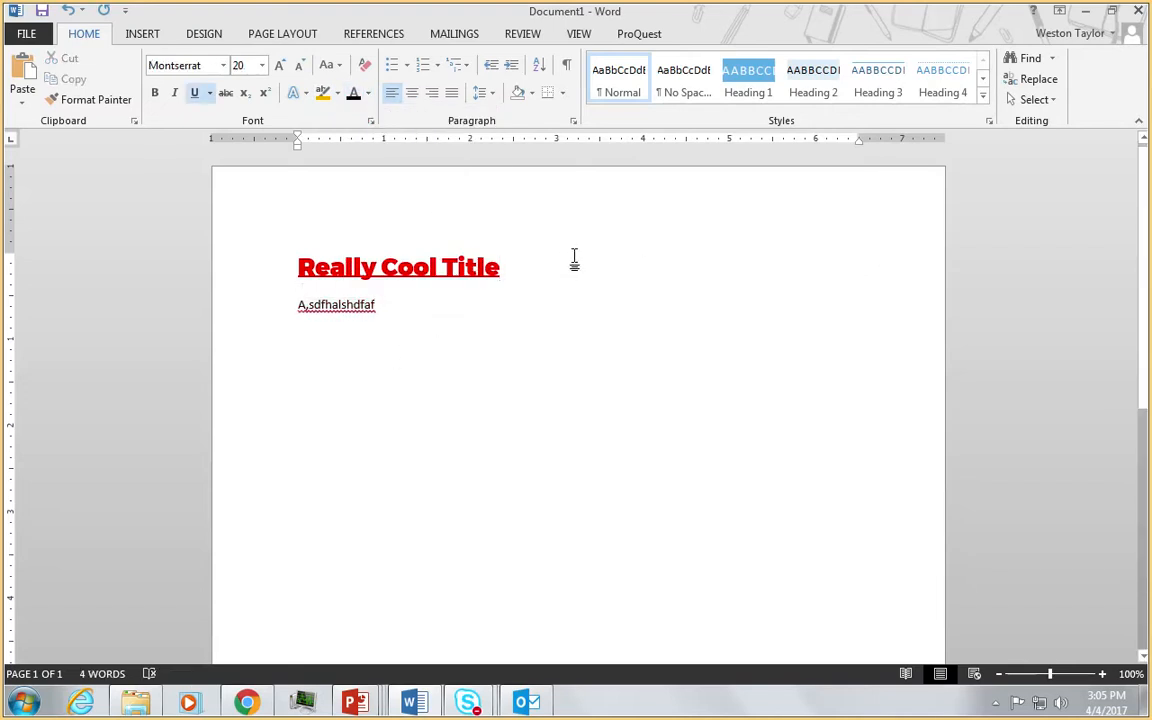
triple_click(352, 262)
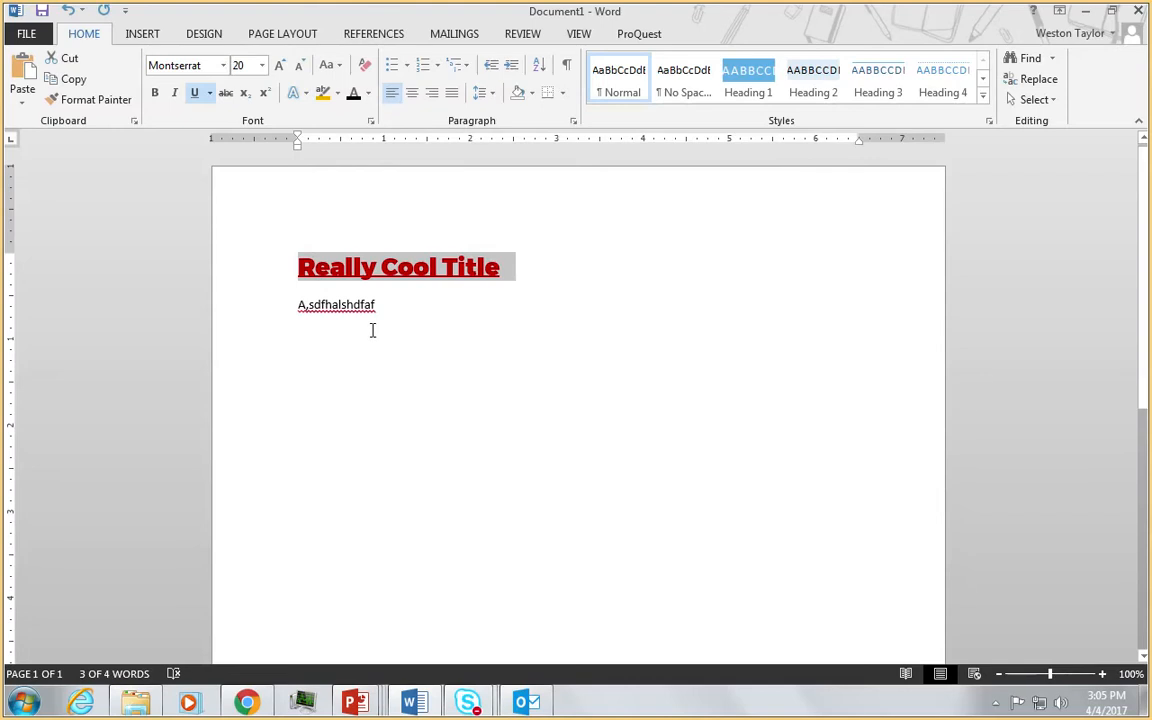
left_click(88, 104)
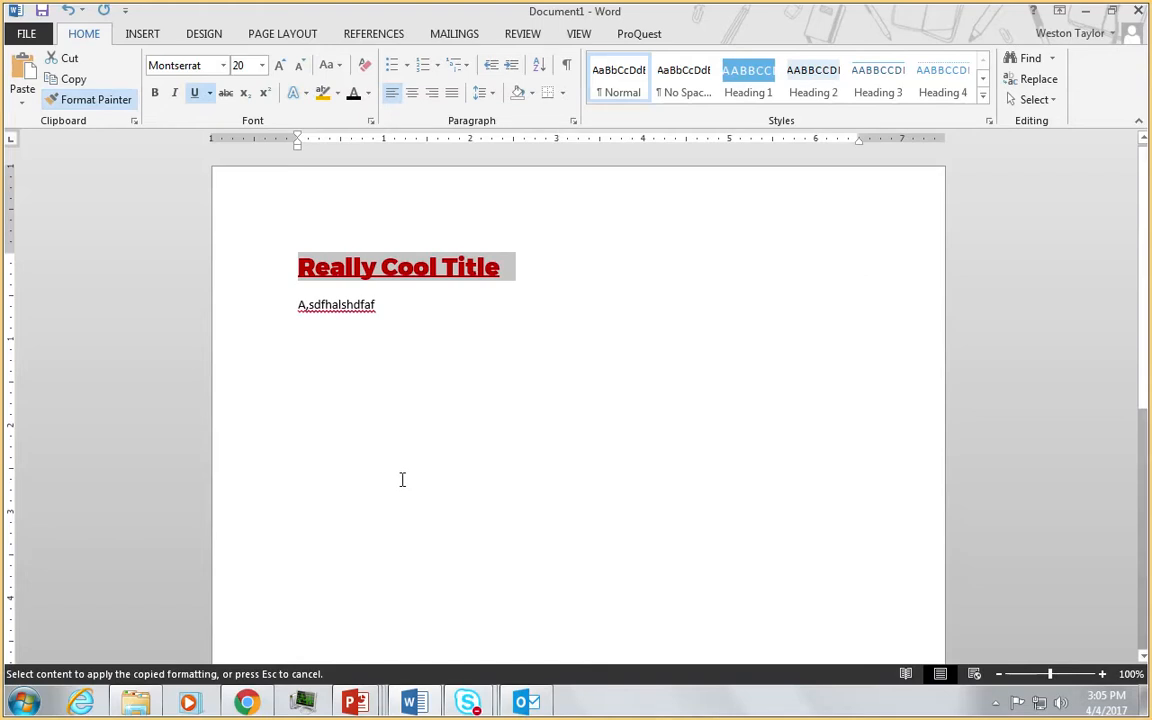
left_click_drag(308, 305, 378, 305)
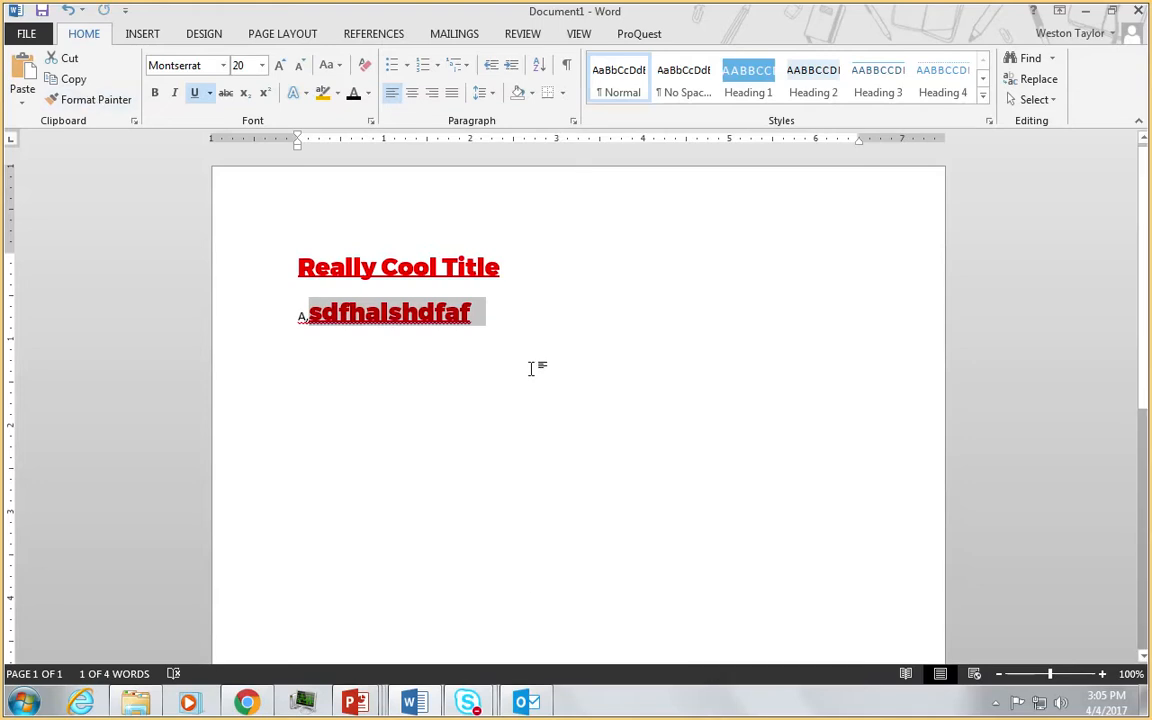
left_click(517, 329)
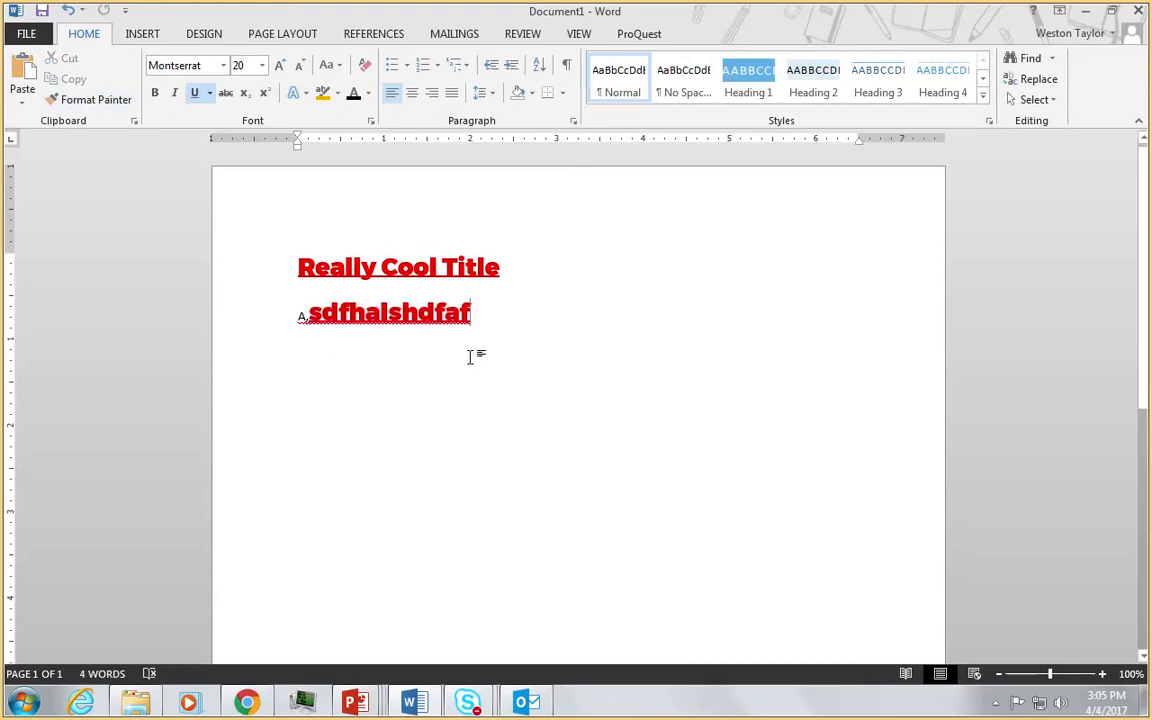
Step: Leave a blank line below the sample text and add the lines Asdf, Asdf, Asd, F, Asdf and asdf
key("Return")
key("Return")
type("asdf asdf asd f asdf asdf")
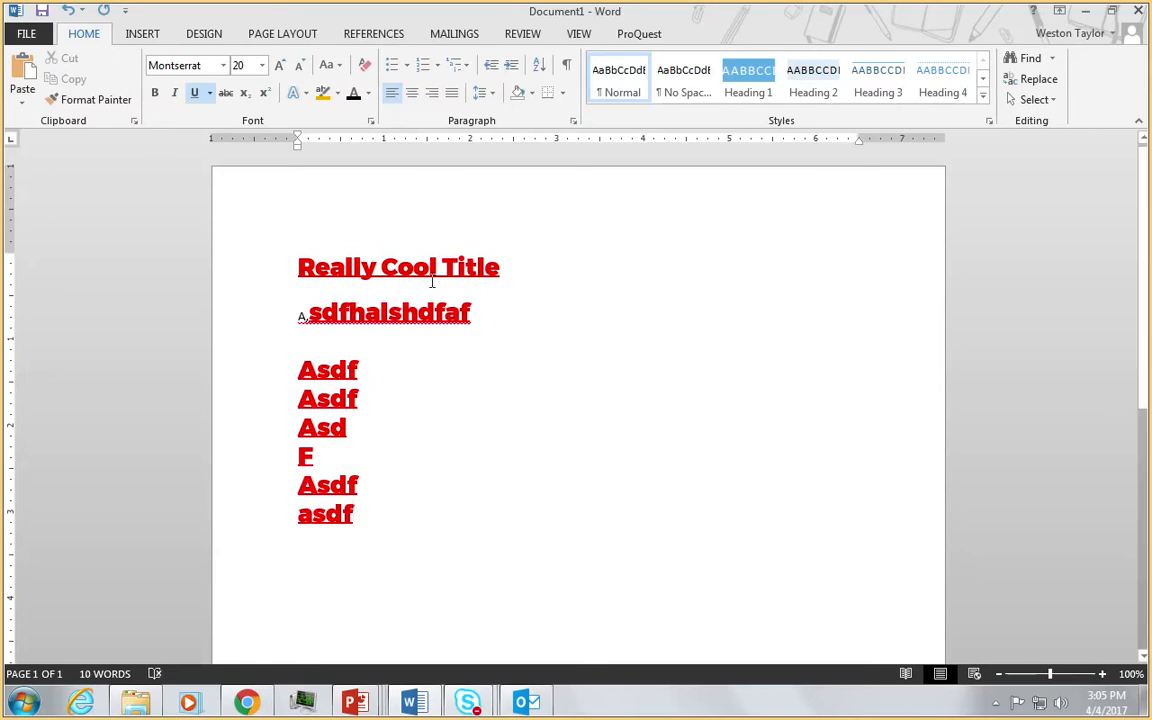
Step: Copy the plain formatting of "A," onto several parts of the Asdf lines with a locked Format Painter, and turn it off
left_click_drag(300, 319, 309, 325)
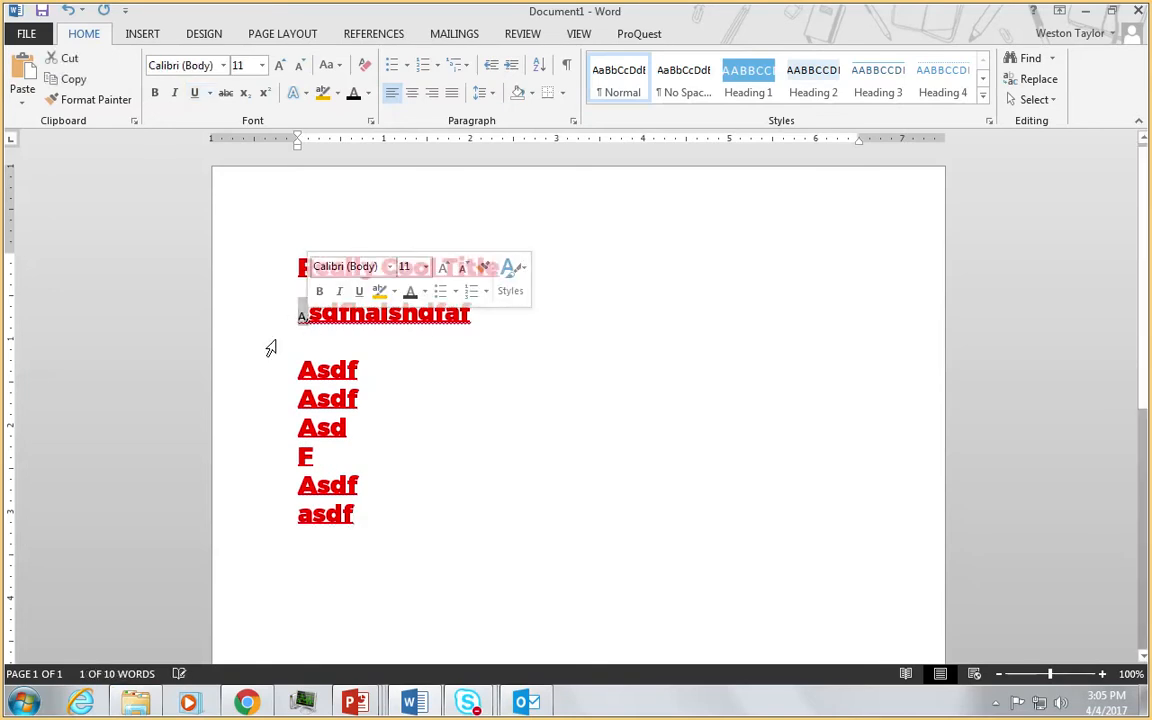
left_click(78, 106)
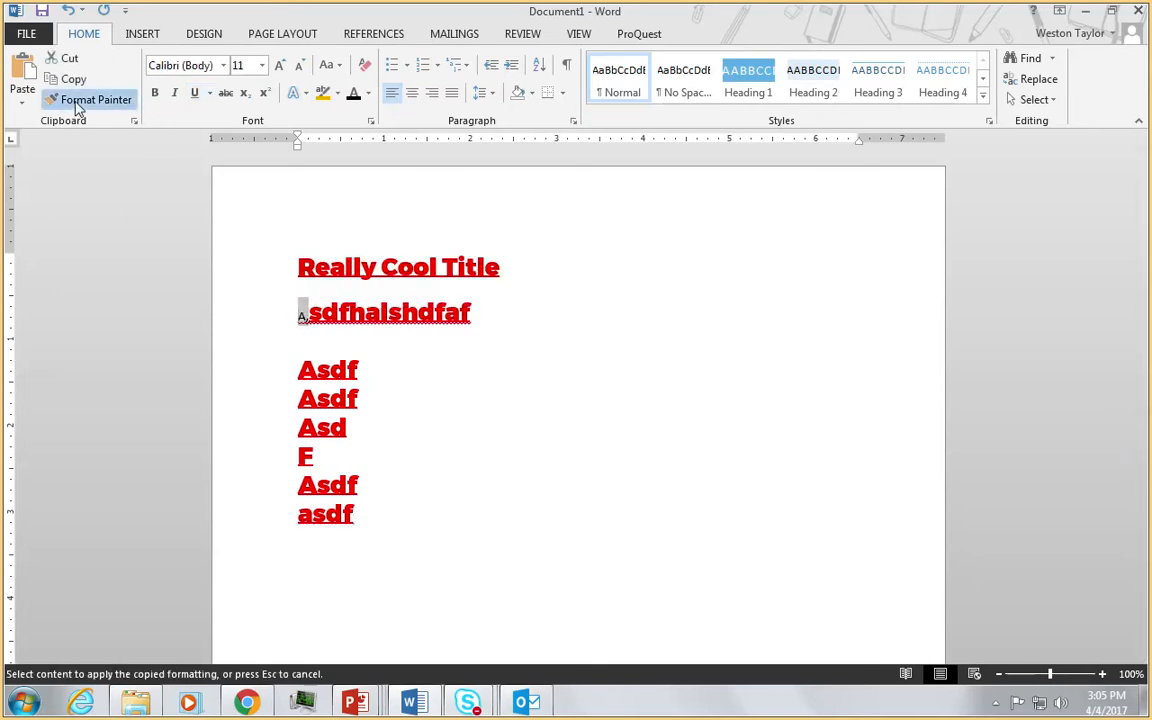
left_click_drag(331, 371, 358, 367)
mouse_move(299, 398)
left_mouse_down()
mouse_move(329, 399)
mouse_move(300, 428)
mouse_move(298, 449)
mouse_move(335, 489)
left_mouse_up()
left_click(85, 100)
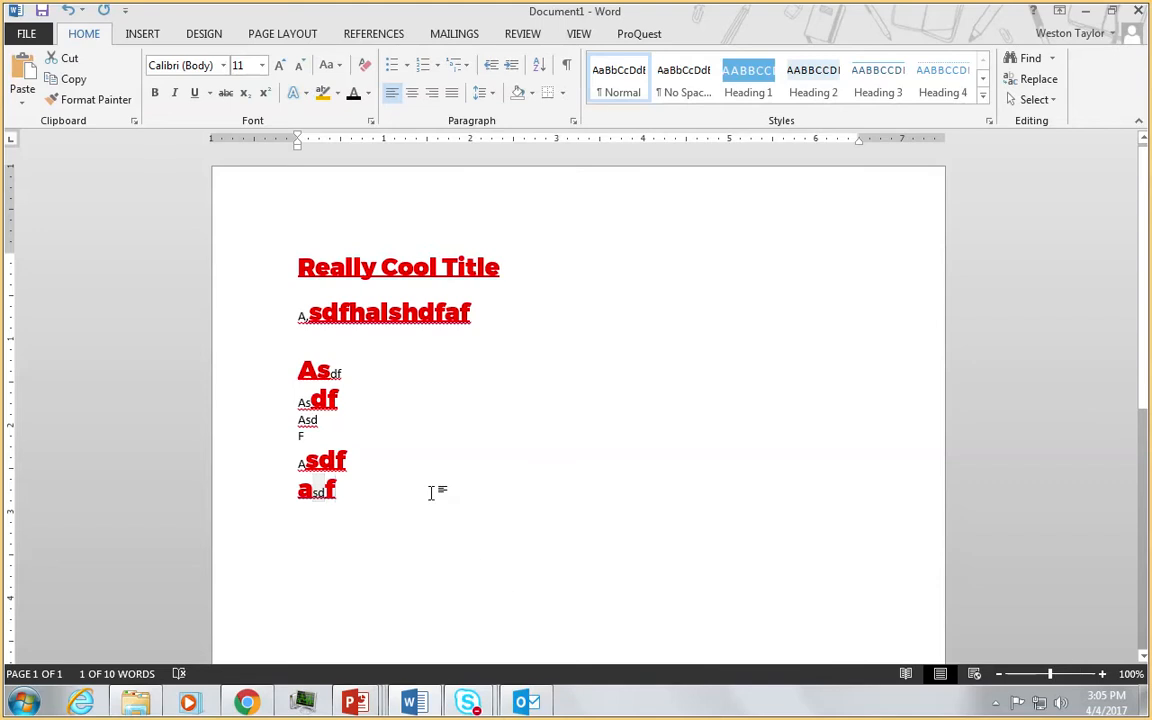
Step: Delete all the text in the document, from the title down to the last asdf line
left_click_drag(432, 489, 95, 218)
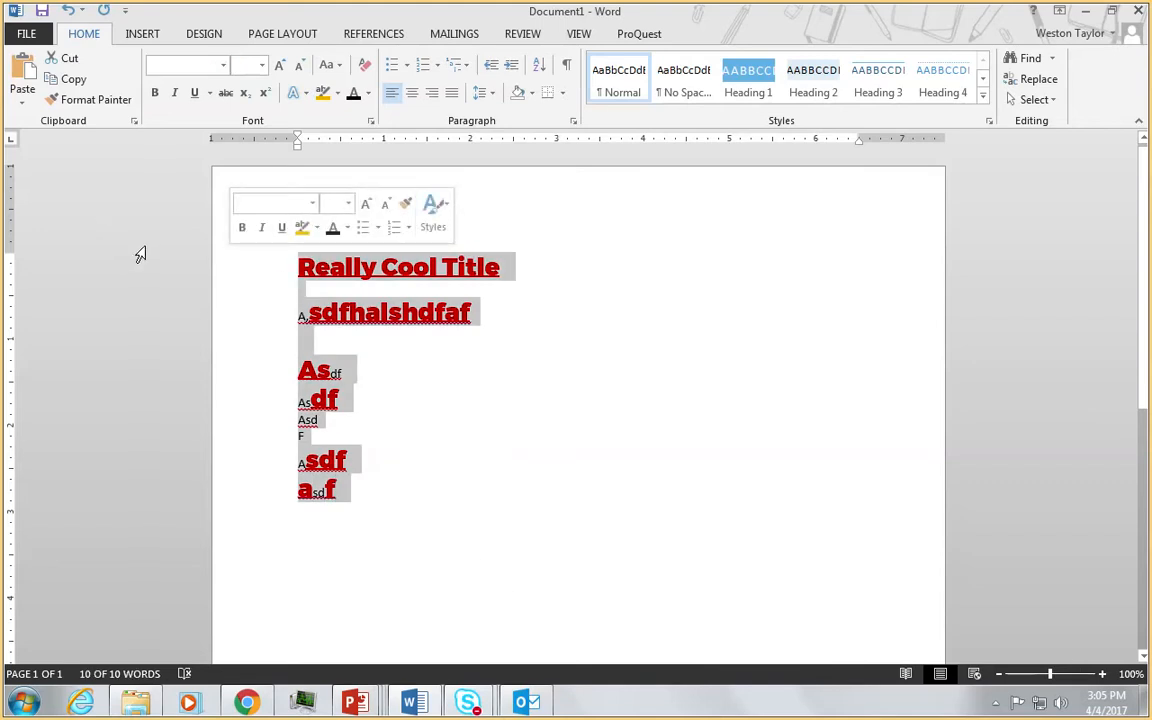
key("Delete")
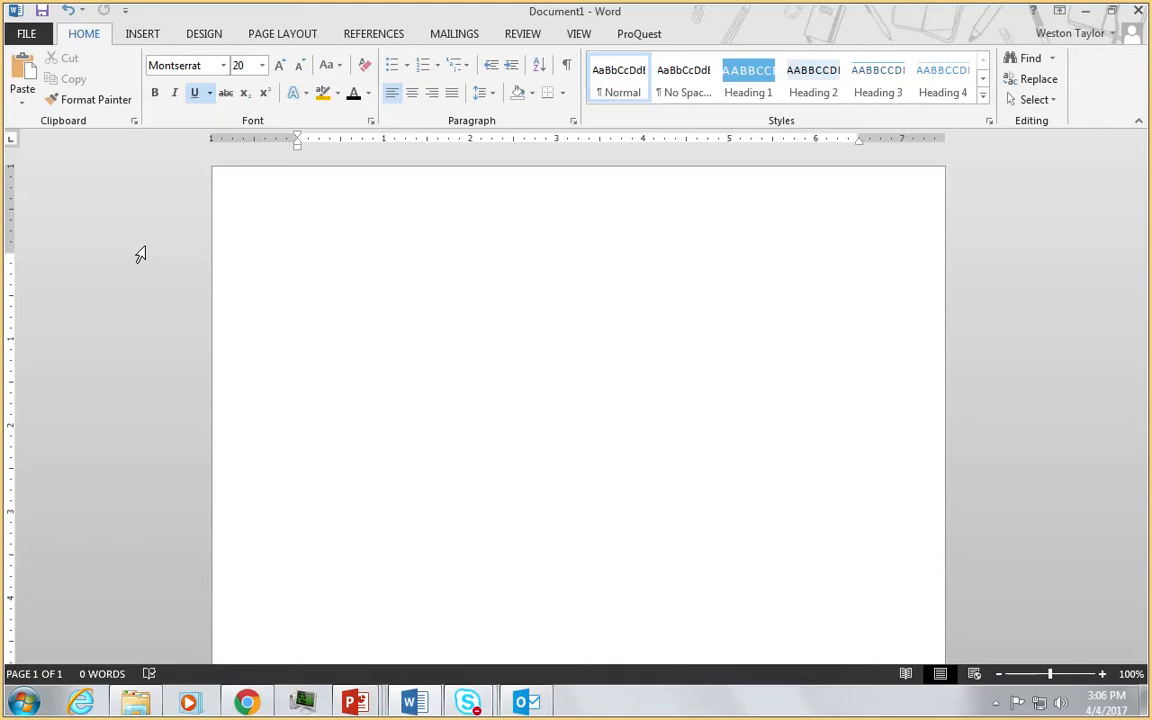
key("BackSpace")
Step: Undo the deletion and the earlier edits back to the plain, unformatted "Really Cool Title" line
key("ctrl+z")
key("ctrl+z")
key("ctrl+z")
key("ctrl+z")
key("ctrl+z")
key("ctrl+z")
key("ctrl+z")
key("ctrl+z")
key("ctrl+z")
key("ctrl+z")
key("ctrl+z")
key("ctrl+z")
key("ctrl+z")
key("ctrl+z")
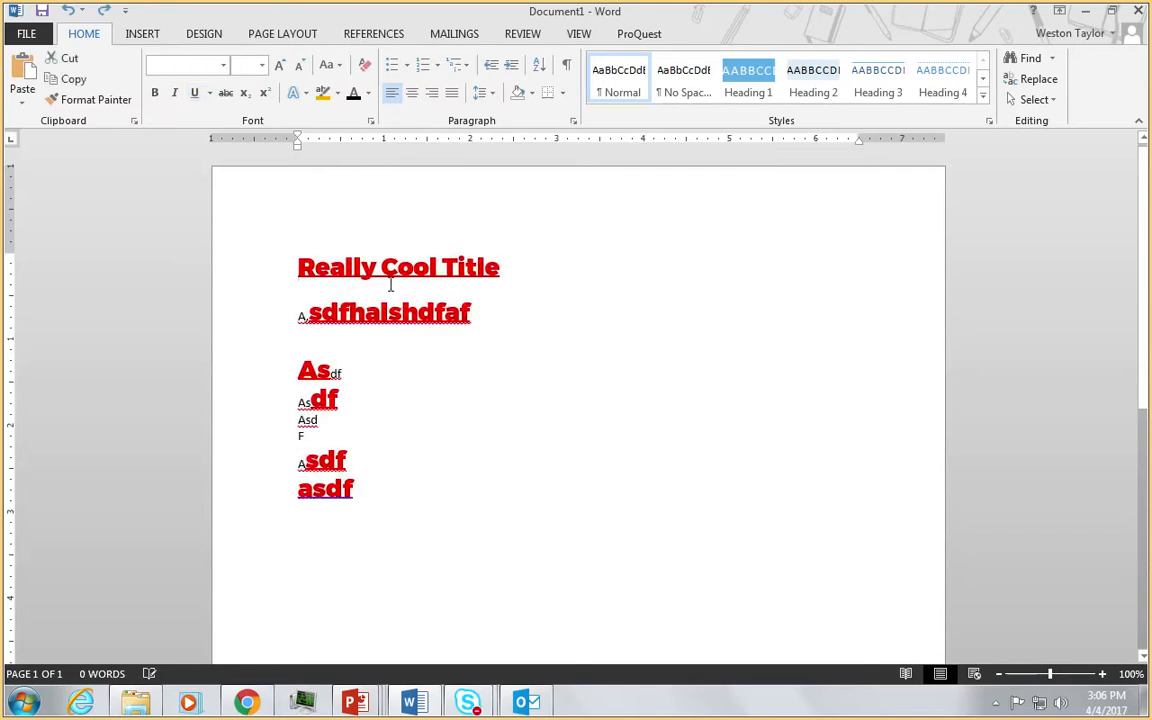
key("ctrl+z")
key("ctrl+z")
key("ctrl+z")
key("ctrl+z")
key("ctrl+z")
key("ctrl+z")
key("ctrl+z")
key("ctrl+z")
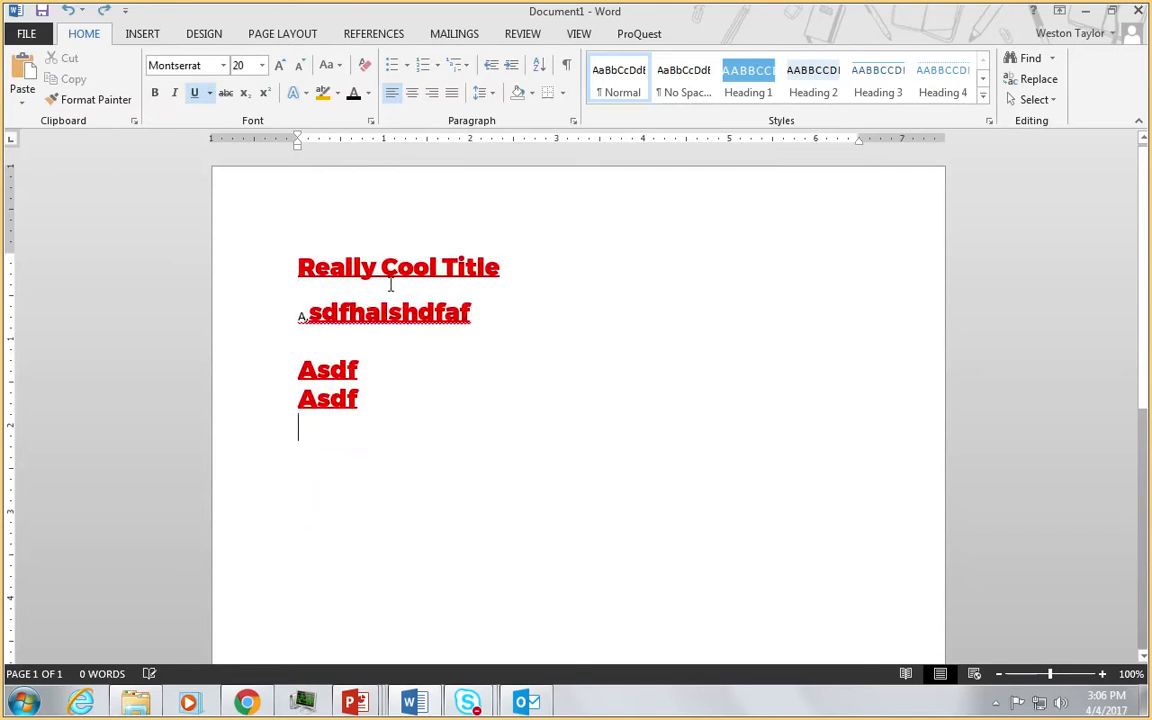
key("ctrl+z")
key("ctrl+z")
key("ctrl+z")
key("ctrl+z")
key("ctrl+z")
key("ctrl+z")
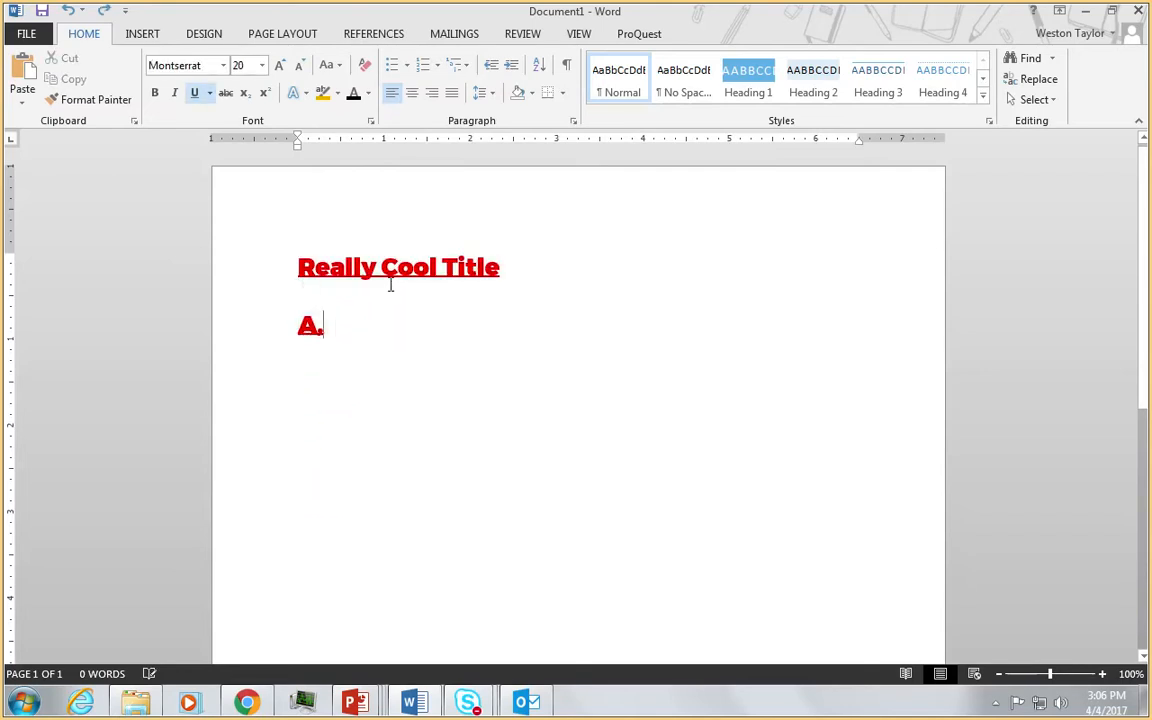
key("ctrl+z")
key("ctrl+z")
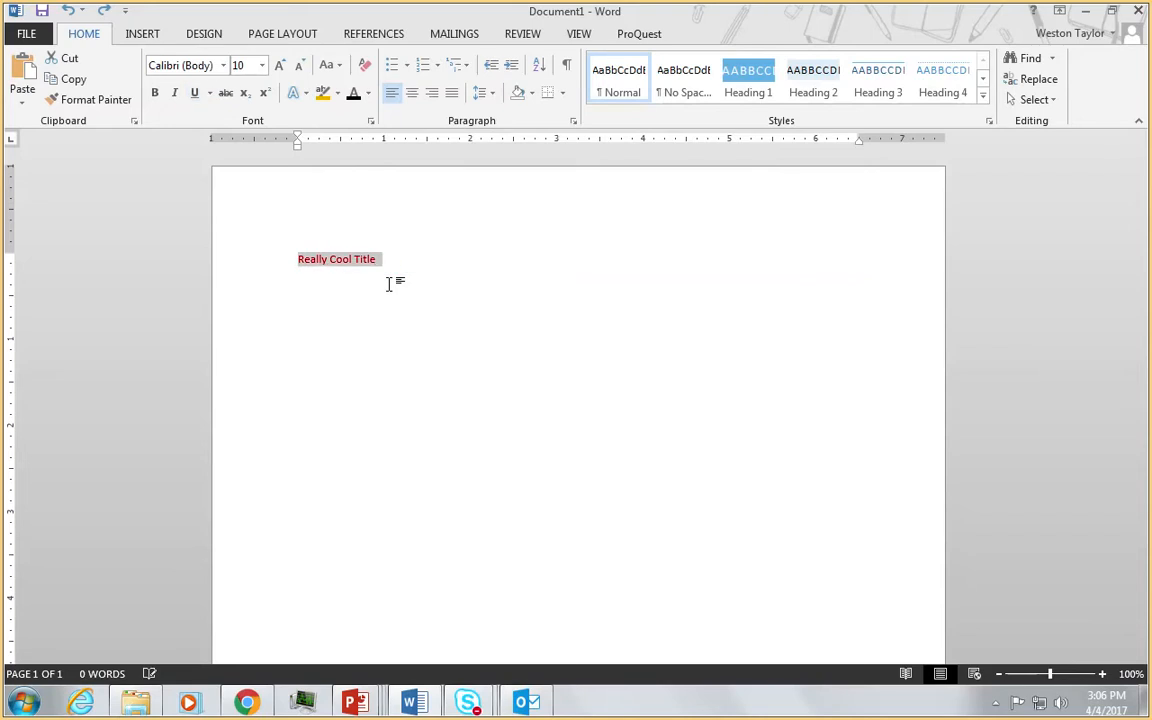
key("ctrl+y")
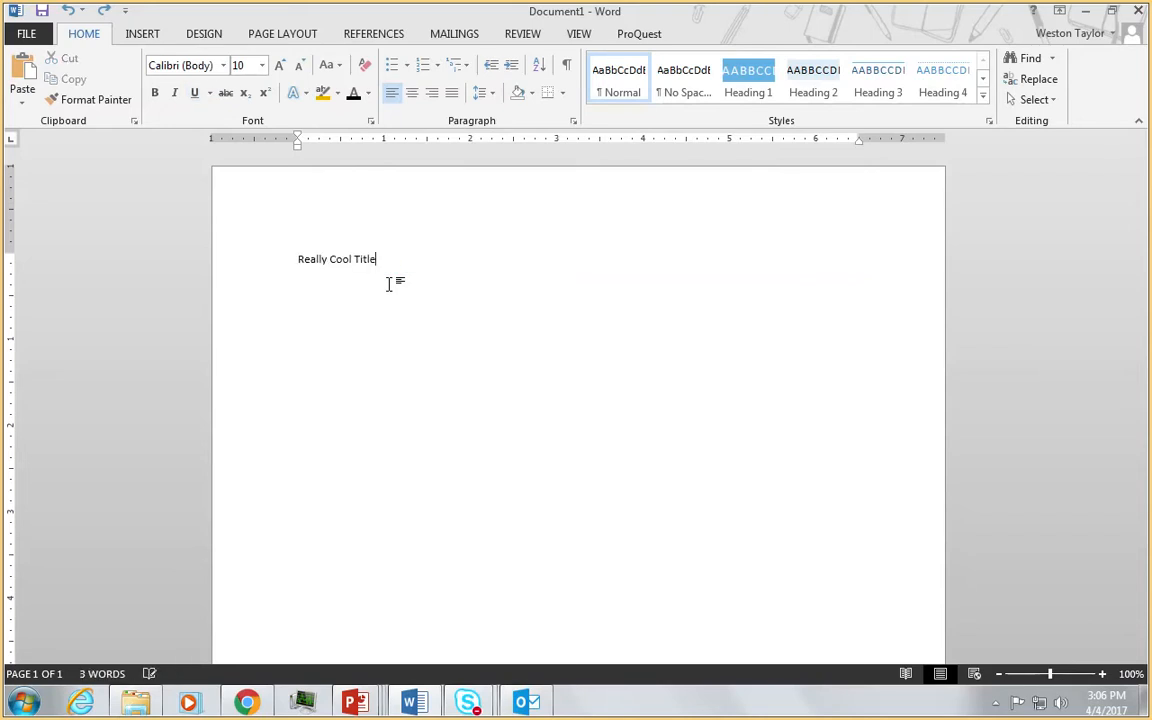
Step: Redo the title's formatting up to red, underlined Montserrat at size 16, and select the title
key("ctrl+a")
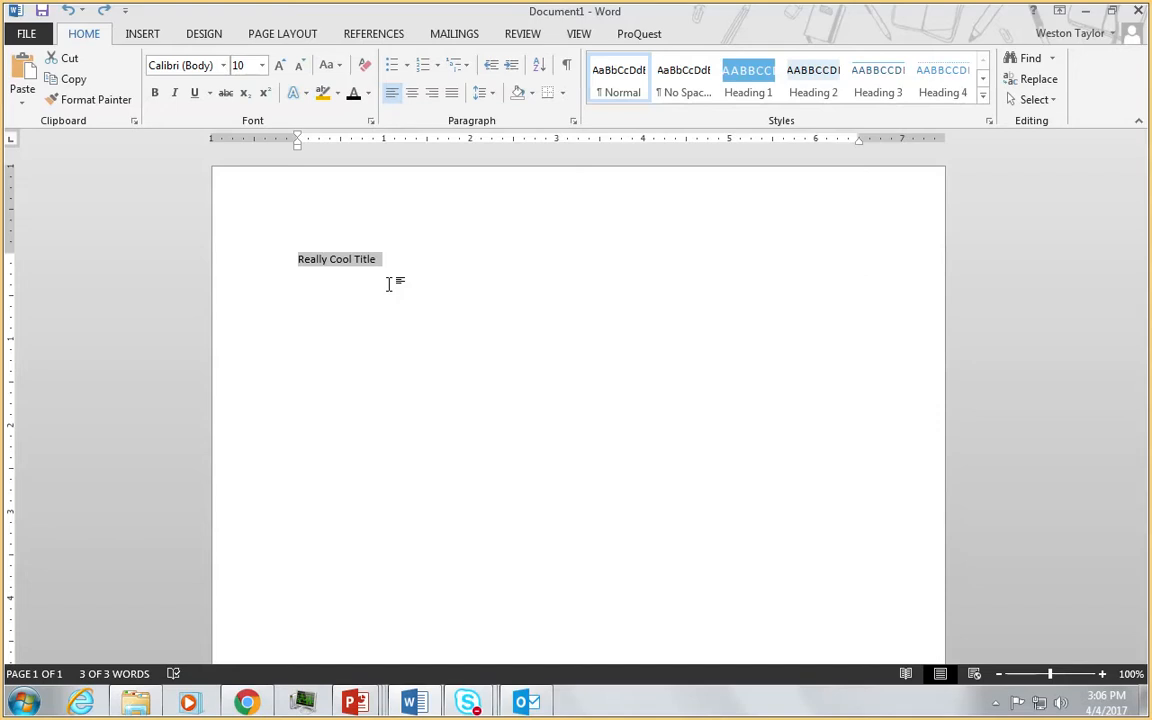
key("ctrl+y")
key("ctrl+y")
key("ctrl+y")
key("ctrl+y")
key("ctrl+y")
key("ctrl+y")
key("ctrl+y")
key("ctrl+y")
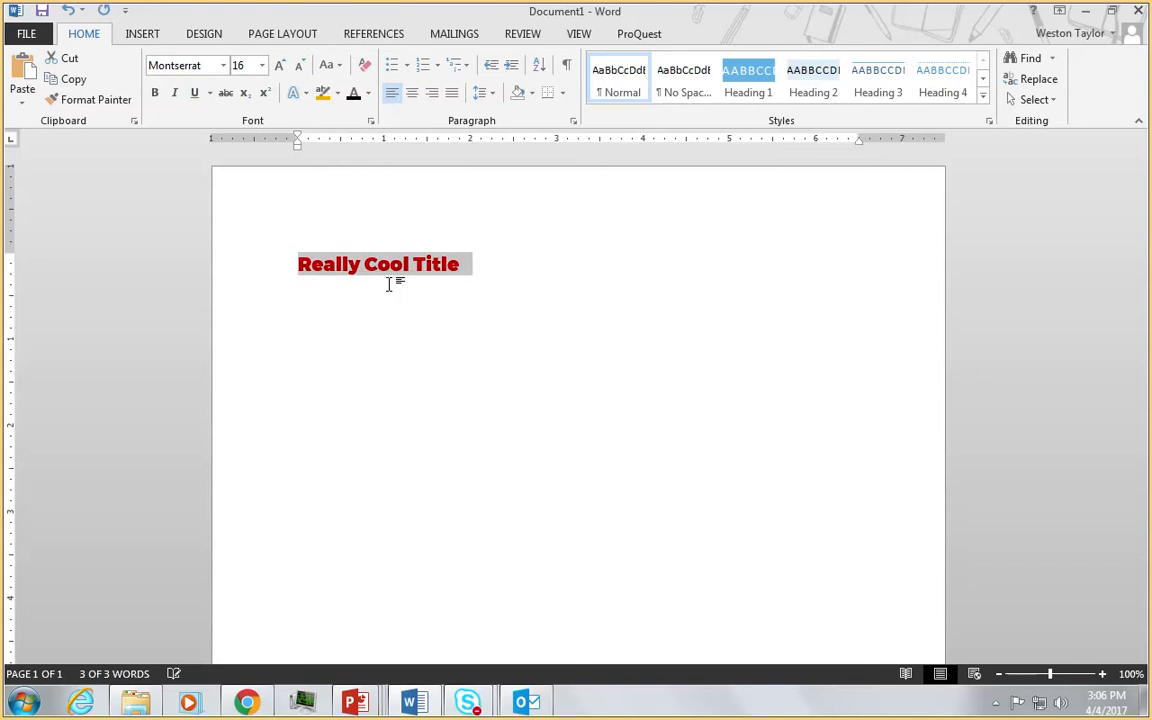
key("ctrl+y")
key("ctrl+y")
key("ctrl+z")
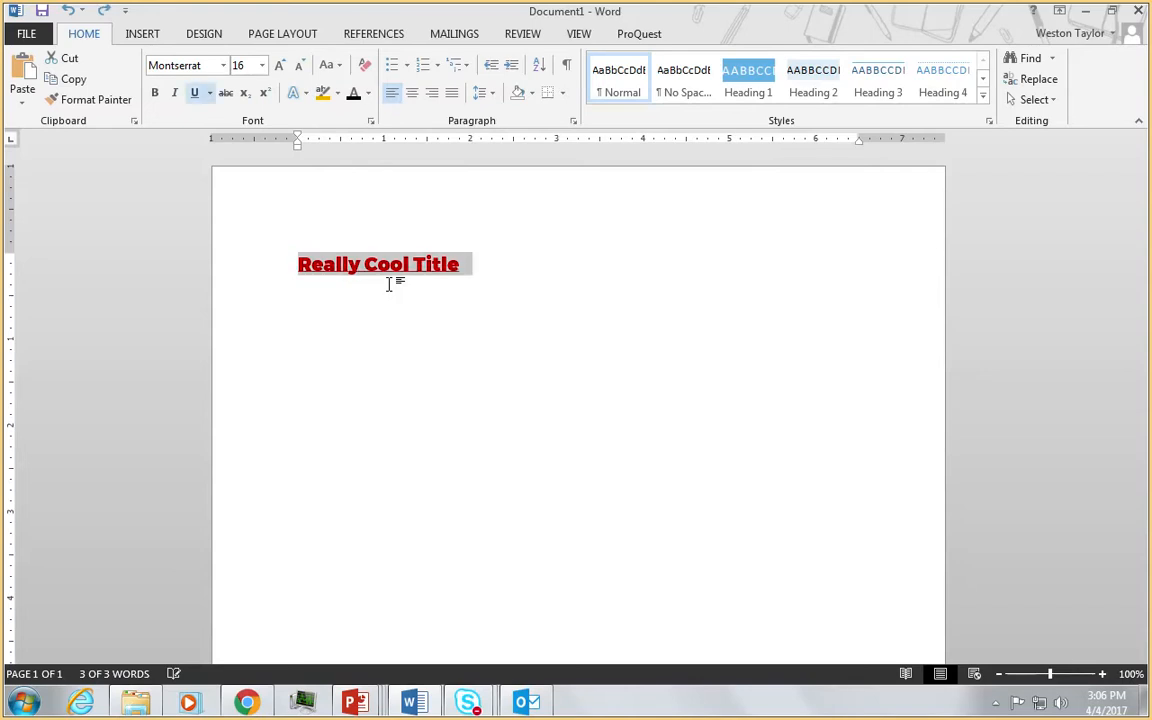
key("ctrl+y")
left_click(527, 283)
key("ctrl+z")
left_click_drag(532, 267, 279, 257)
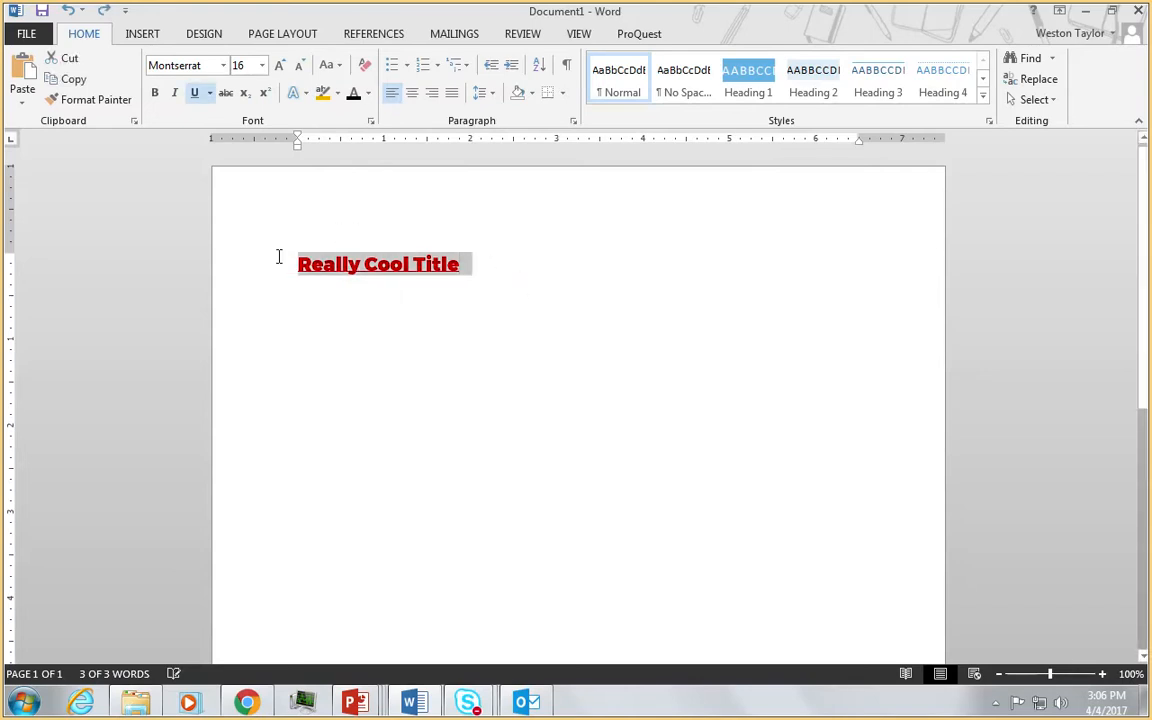
Step: Replace the title with "Adsfasdf" and format it as black Calibri (Body), size 12, without underline
type("Adsfasdf")
left_click_drag(419, 275, 163, 247)
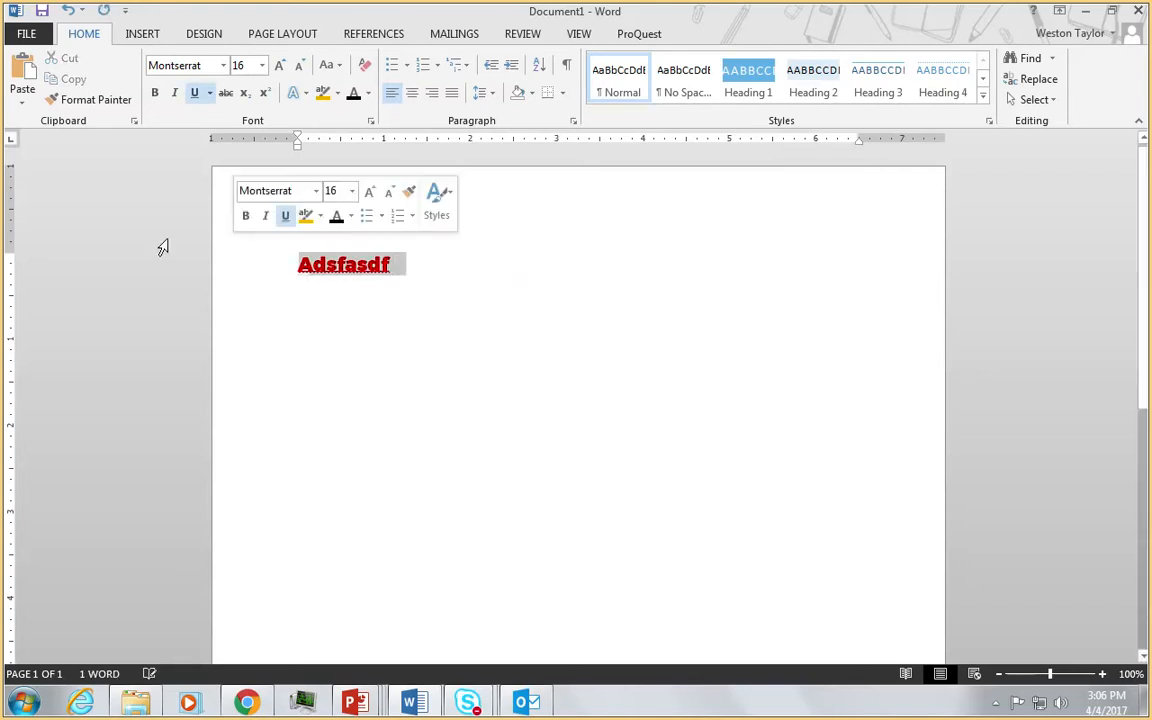
left_click(222, 66)
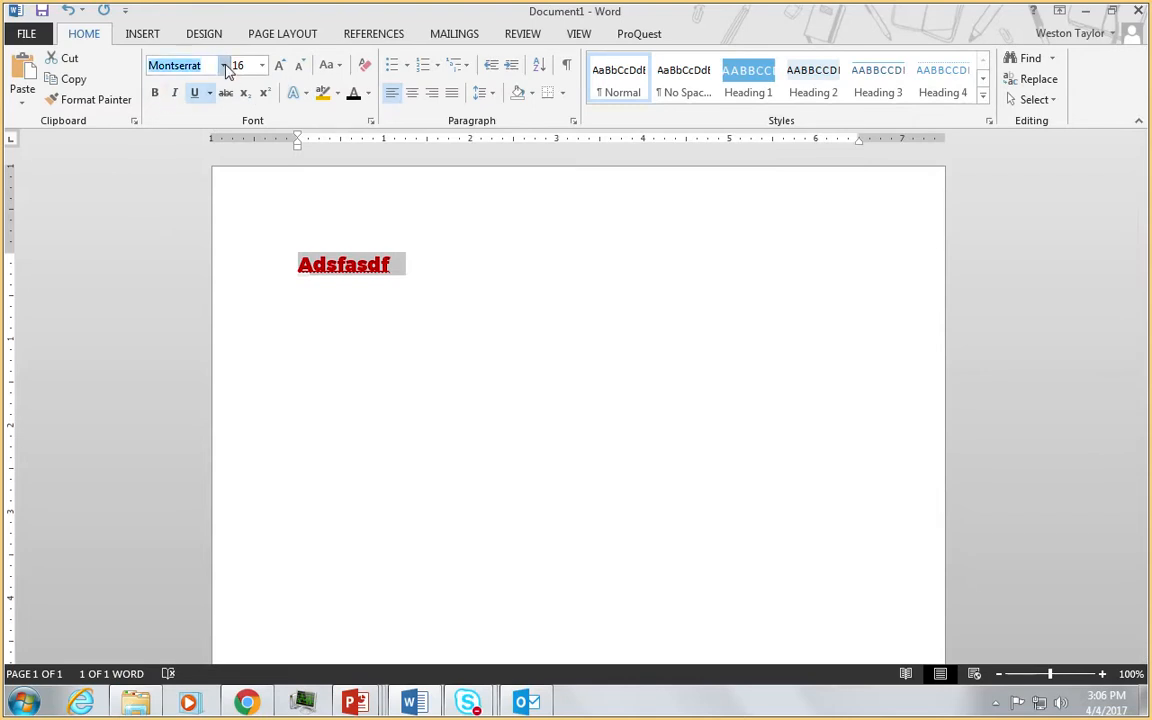
left_click(224, 66)
left_click(185, 129)
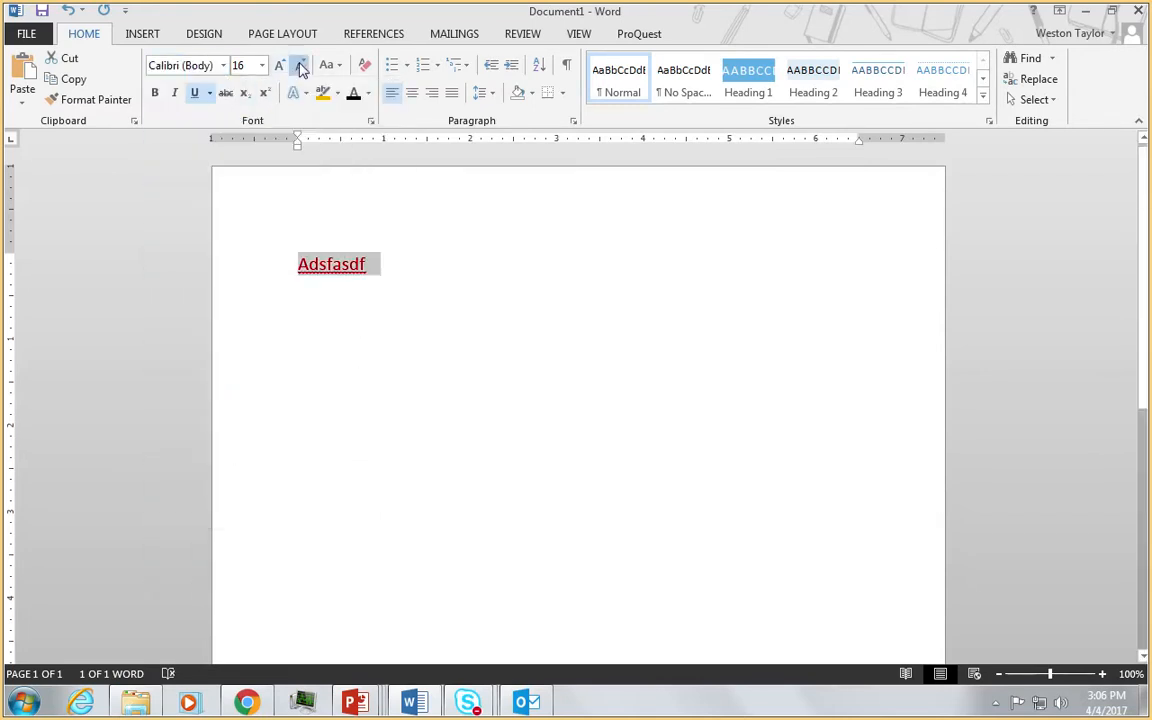
left_click(301, 66)
left_click(301, 66)
left_click(399, 262)
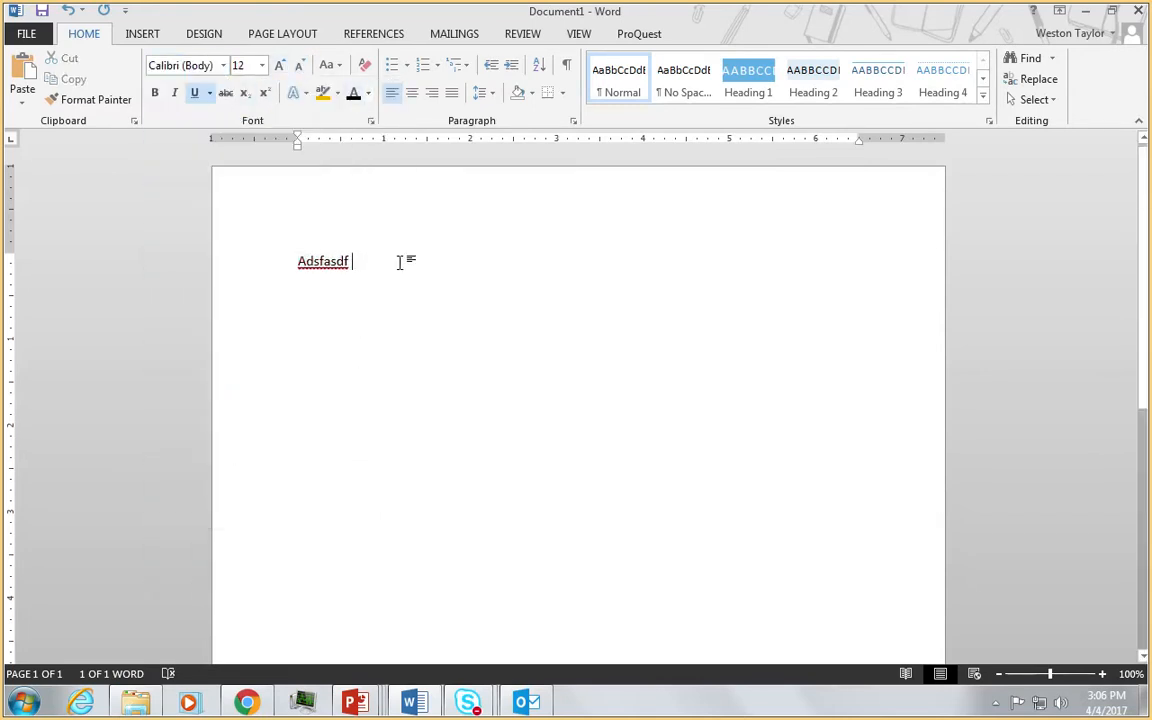
left_click(216, 265)
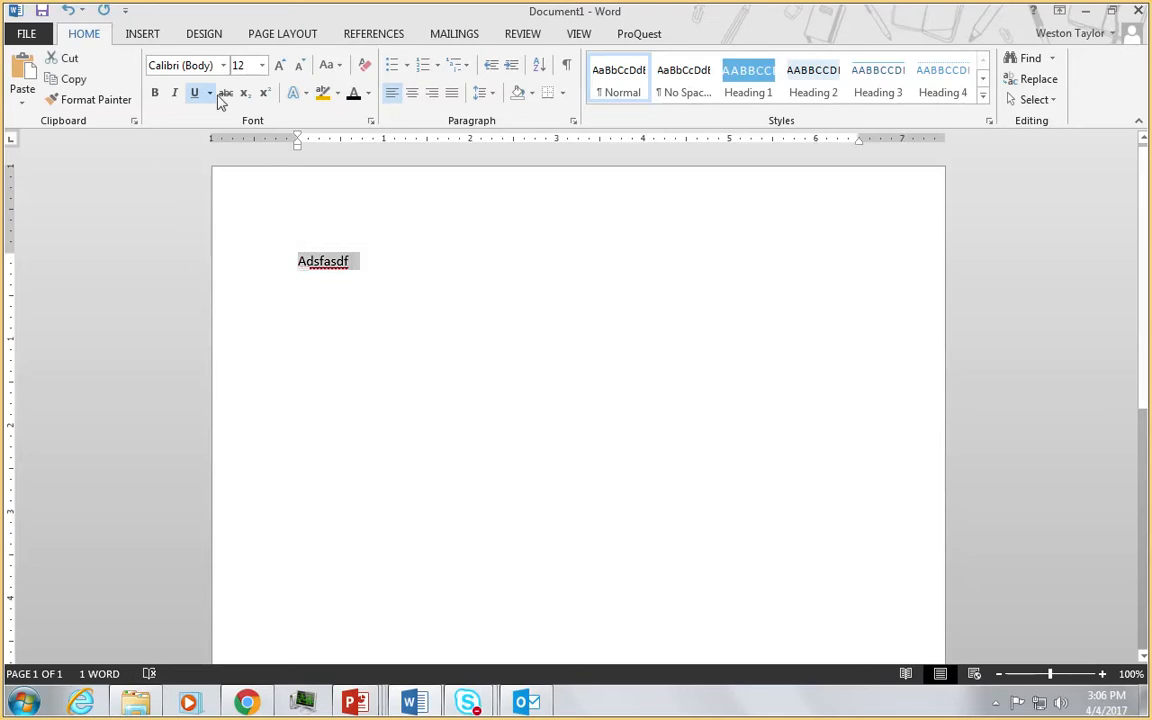
left_click(194, 92)
Step: Replace the sample word with the sentence "Dogs are better than cats"
type("D")
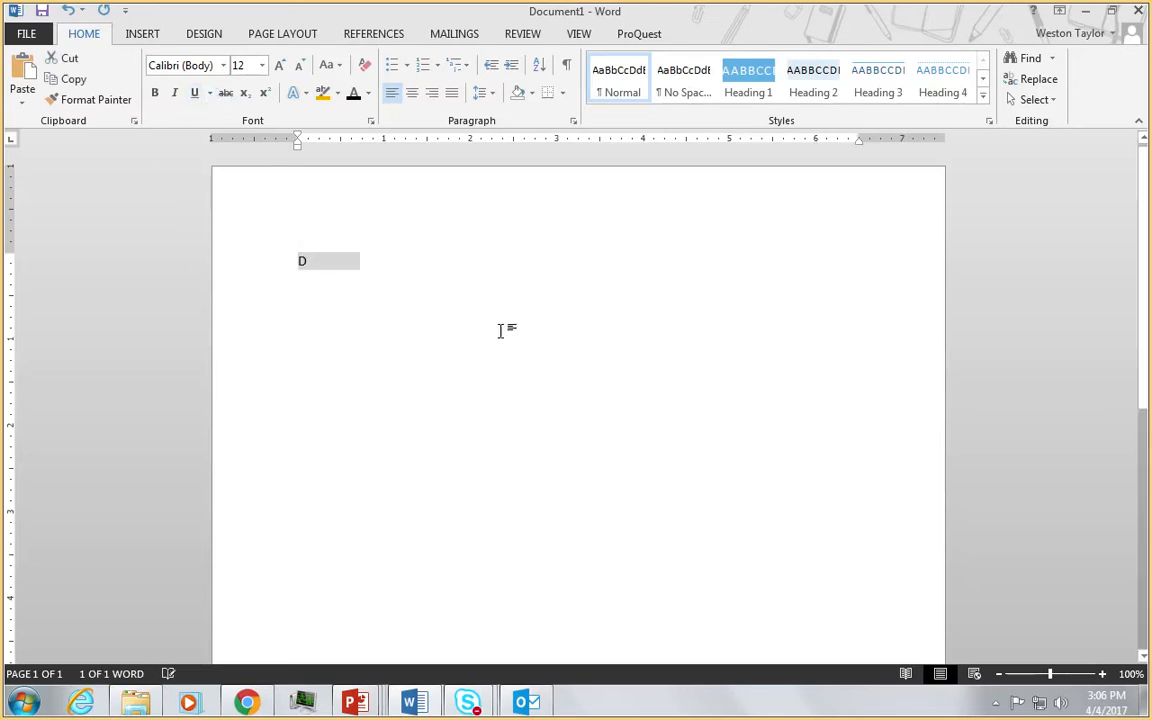
type("ogs are better tha")
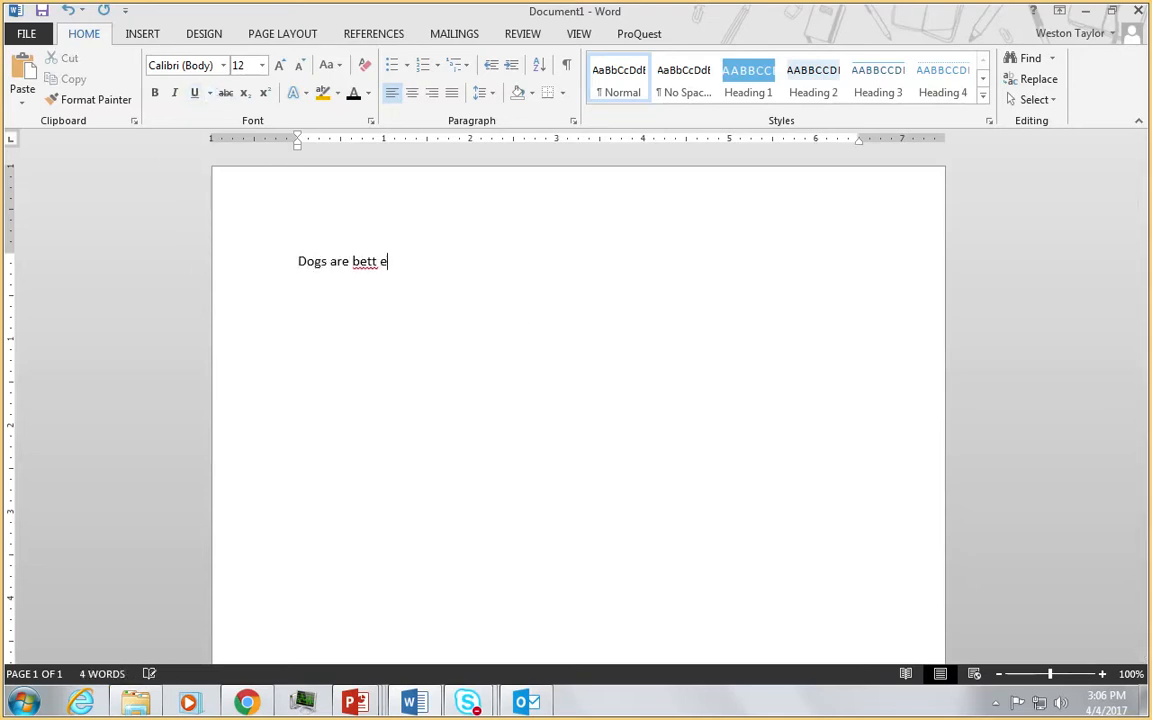
key("BackSpace")
key("BackSpace")
type("er than catgs")
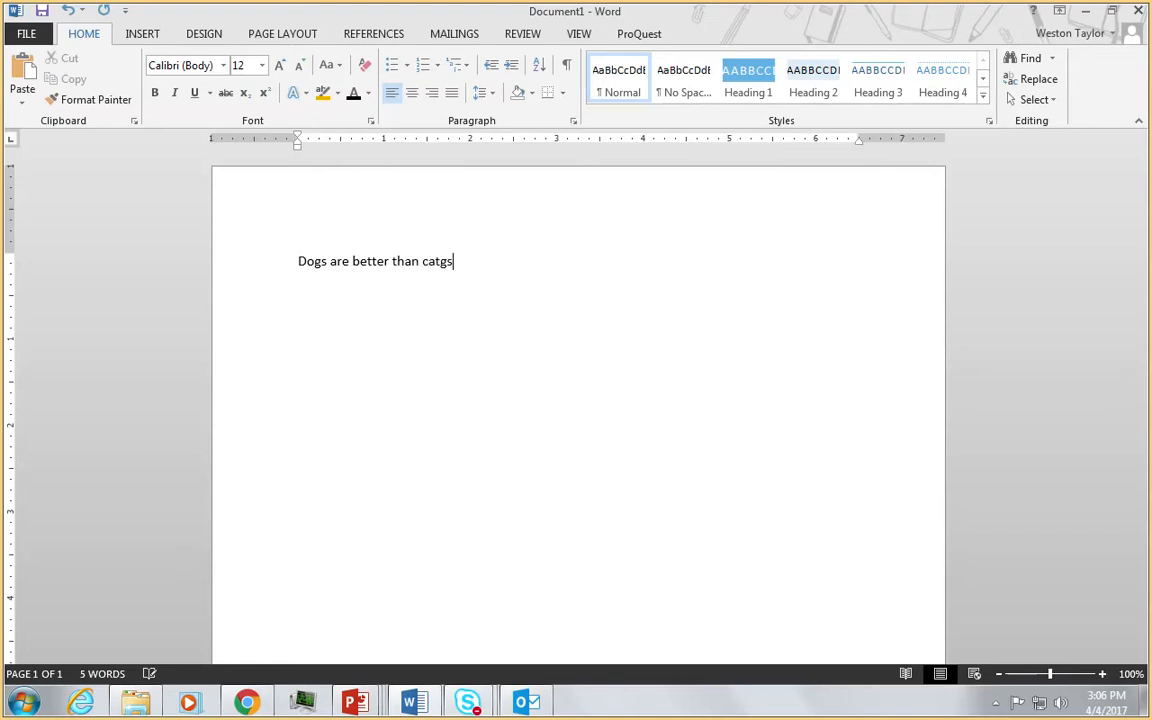
left_click(260, 265)
left_click(404, 476)
Step: Turn on Track Changes and swap the two animals so the sentence reads "Cats are better than dogs"
left_click(528, 35)
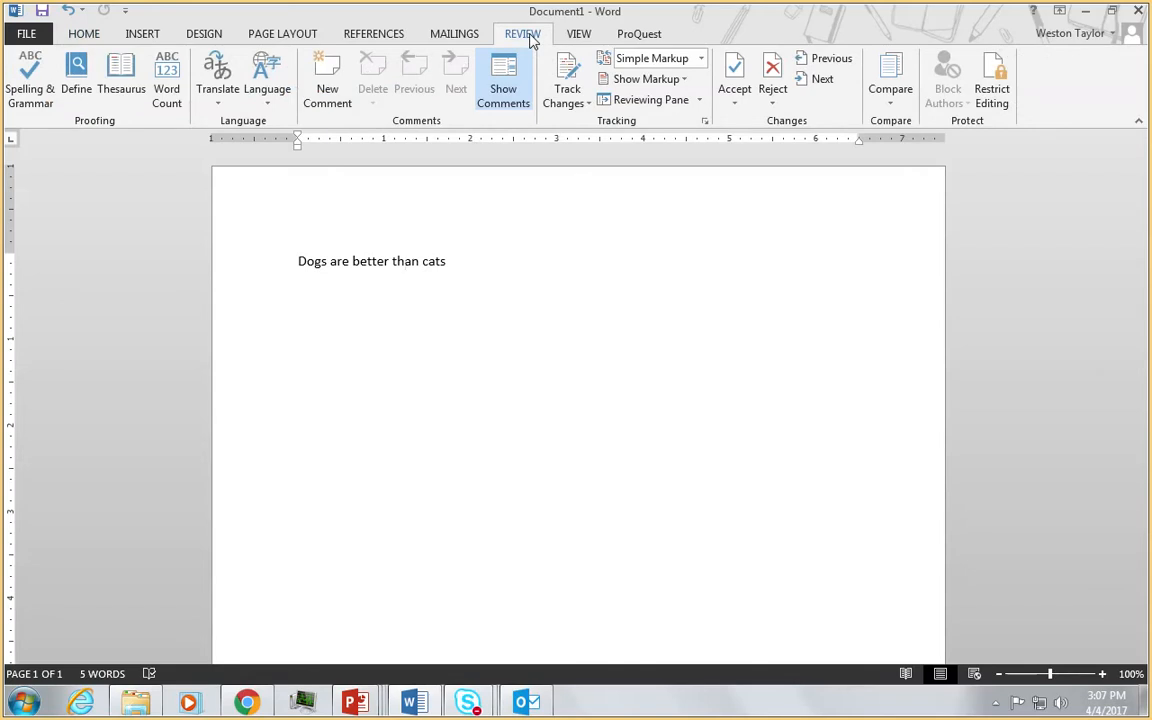
left_click(566, 82)
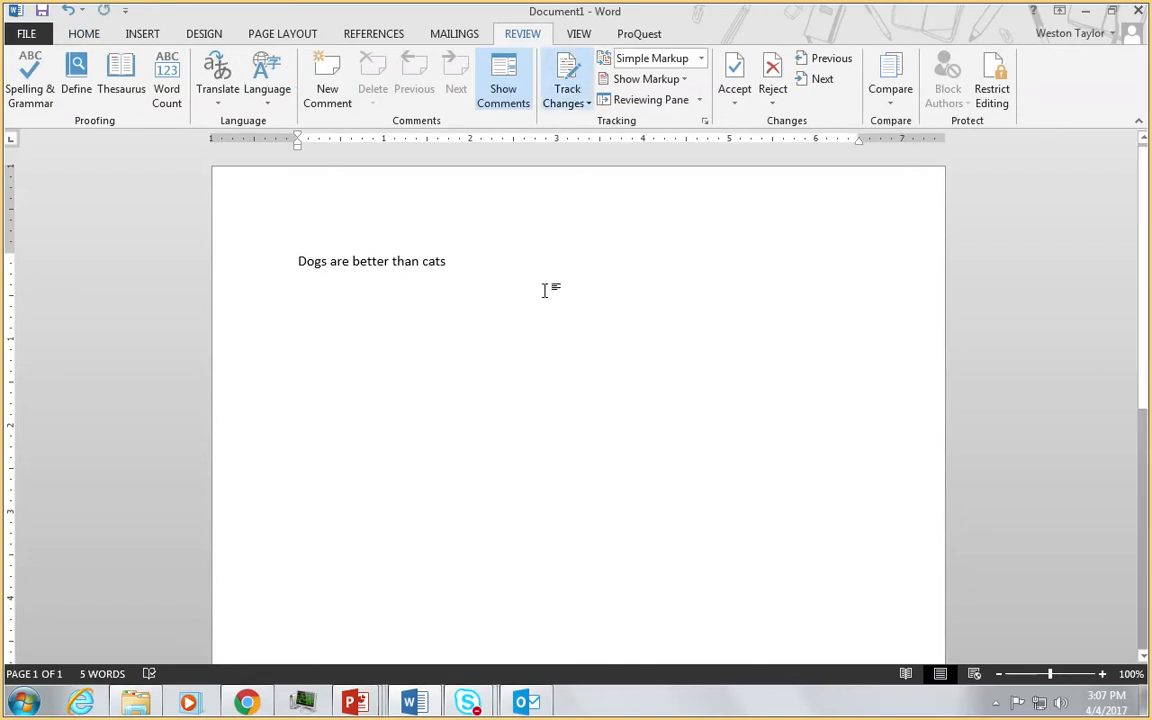
left_click_drag(298, 261, 326, 259)
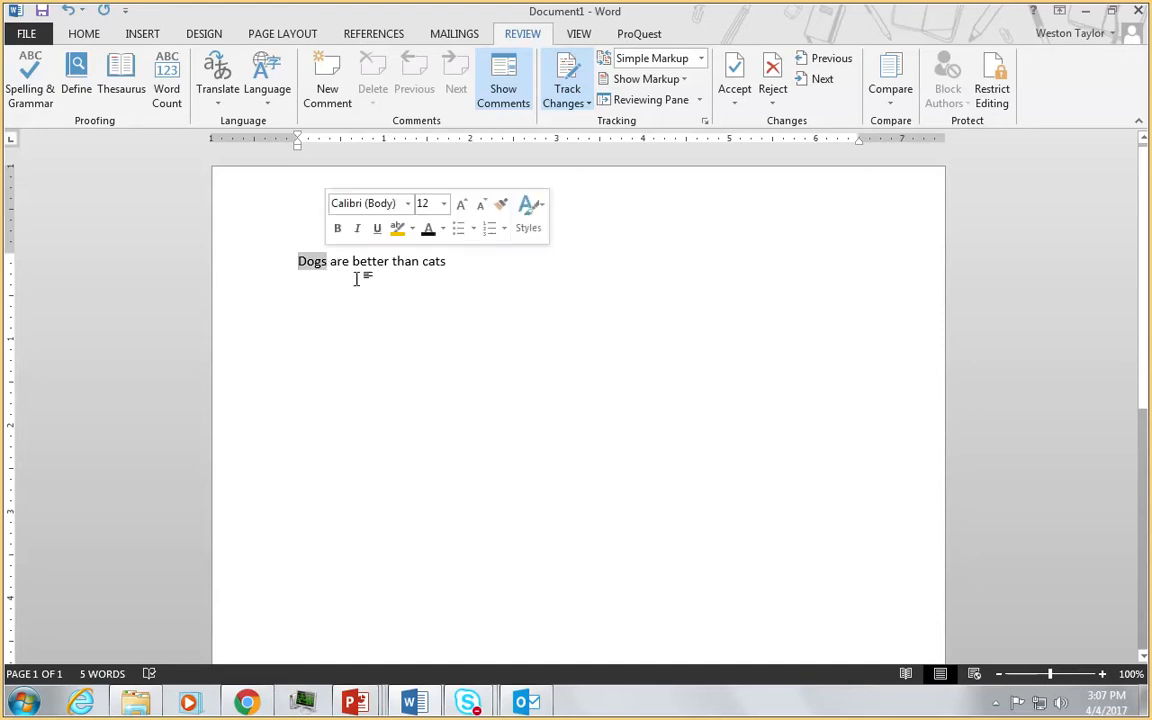
type("Cats")
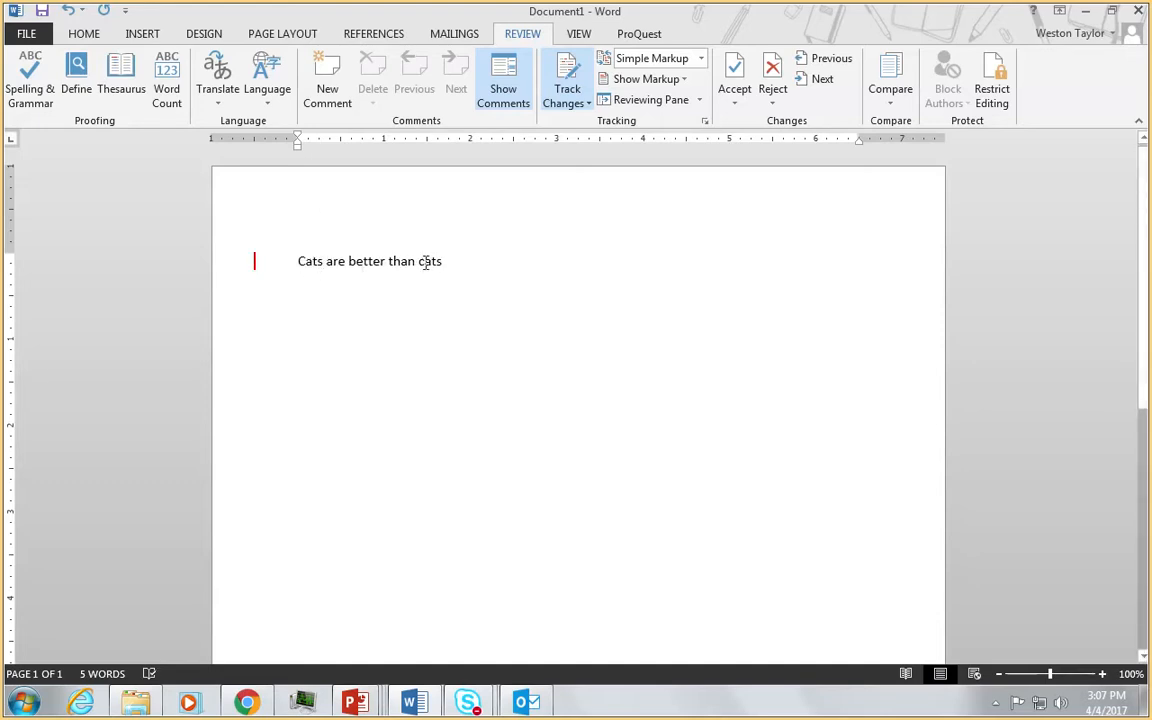
double_click(430, 261)
type("dogs")
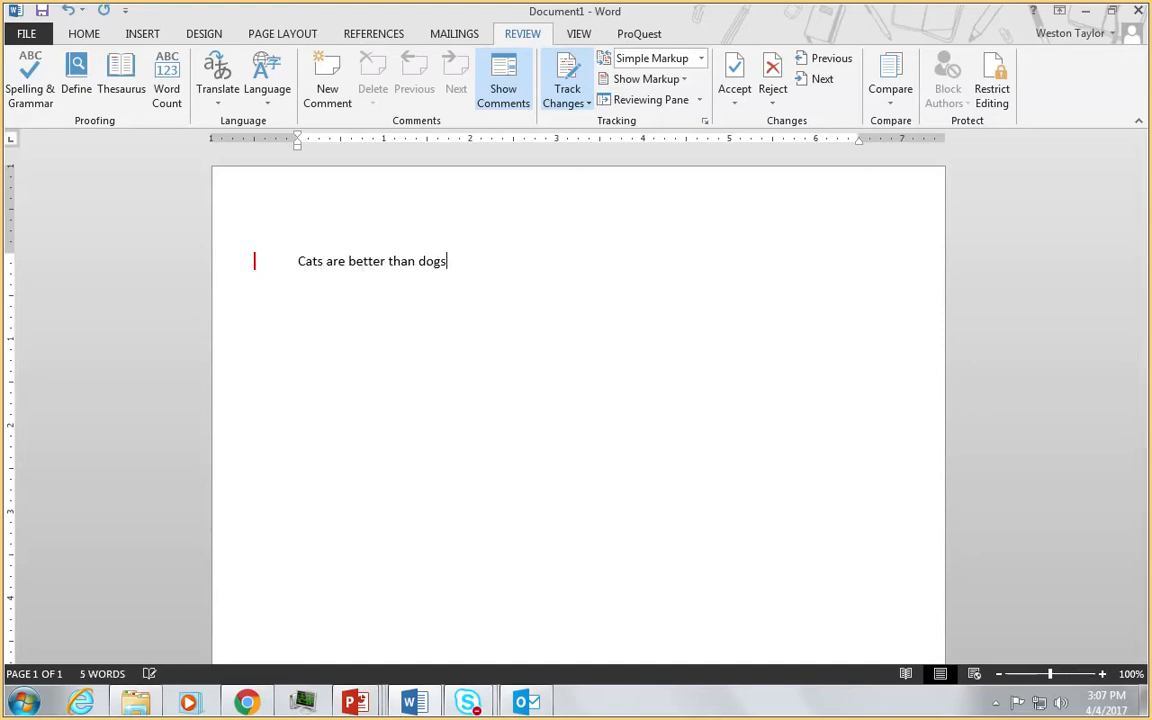
Step: Compare the tracked edits in All Markup and Simple Markup, ending in All Markup
left_click(253, 266)
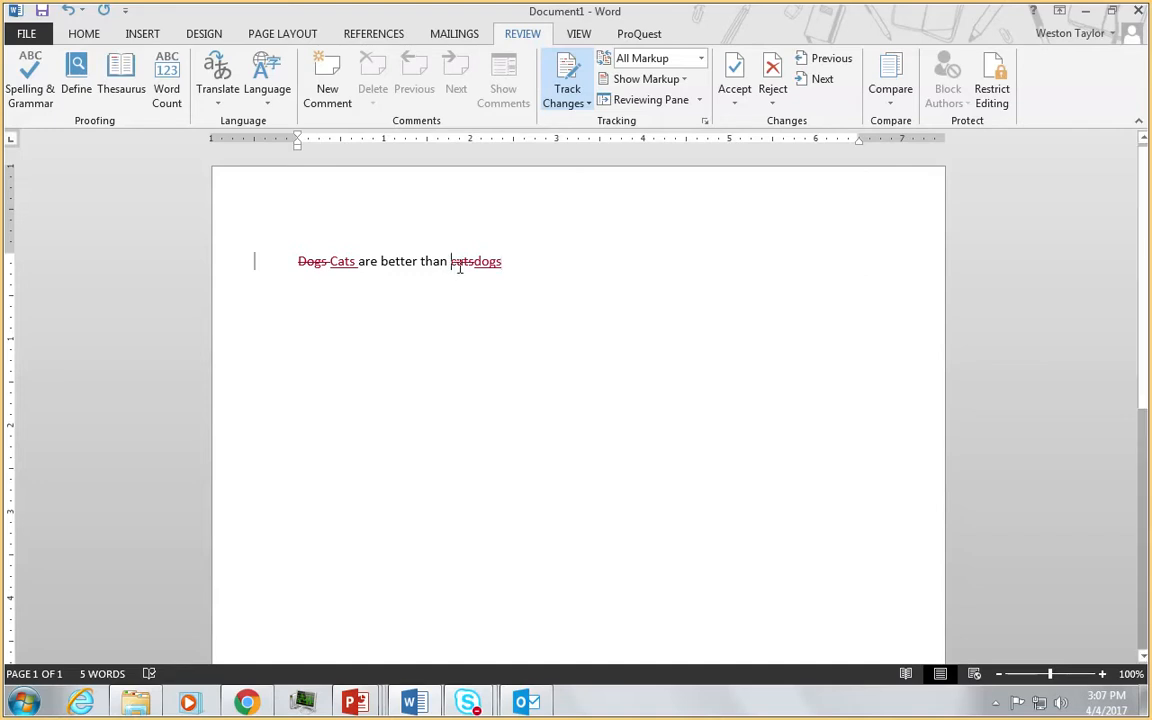
left_click_drag(455, 266, 484, 267)
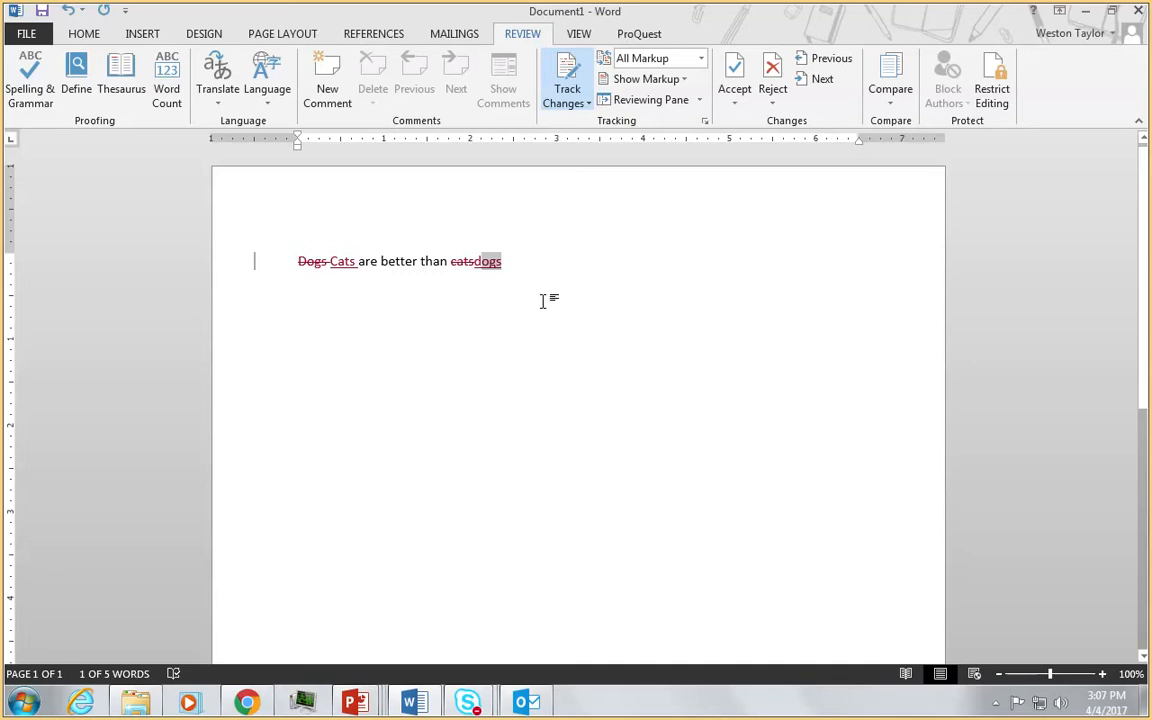
left_click(508, 266)
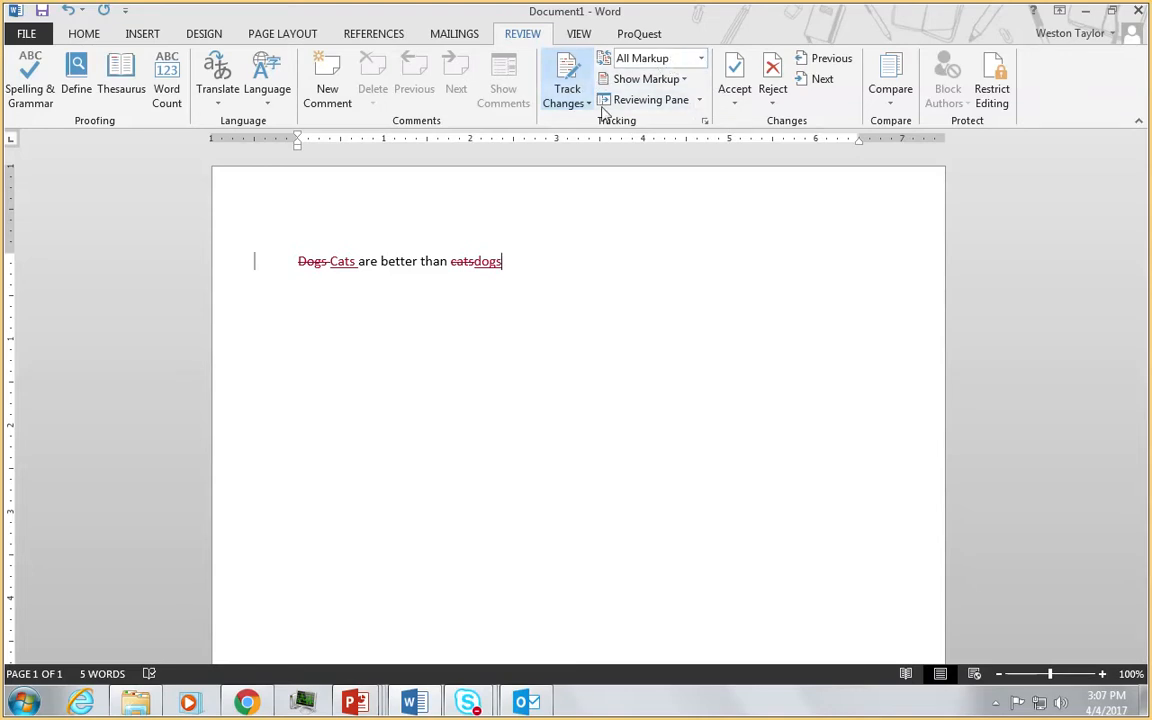
left_click(703, 59)
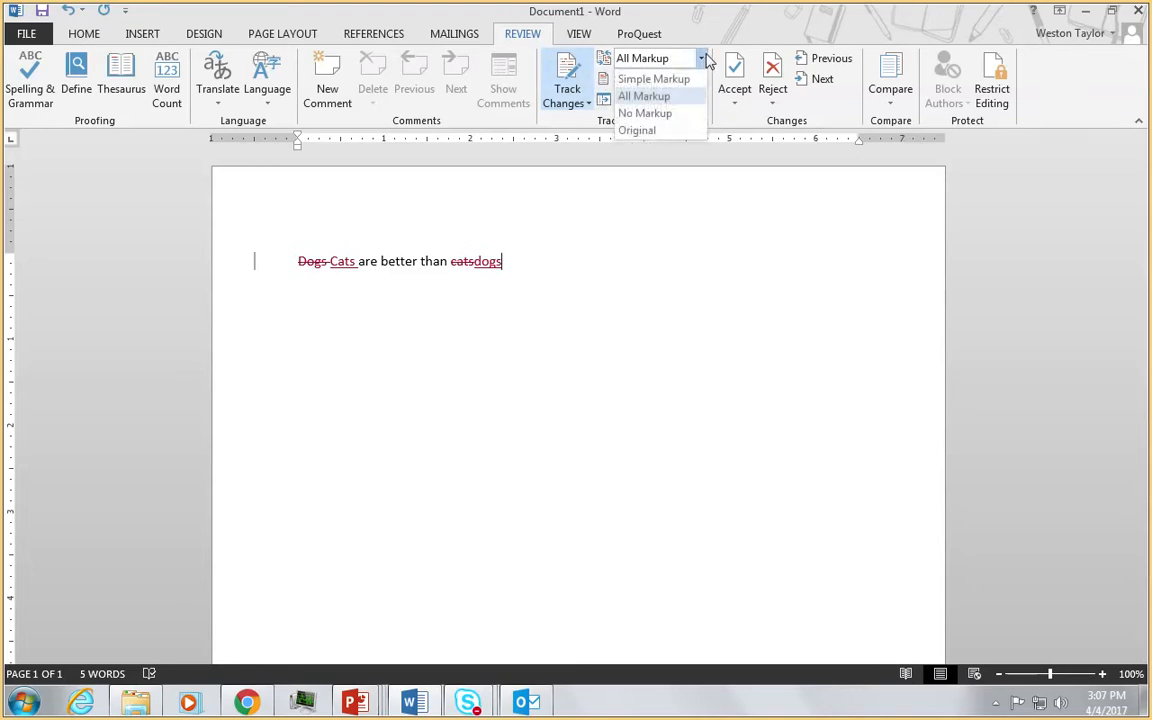
left_click(665, 82)
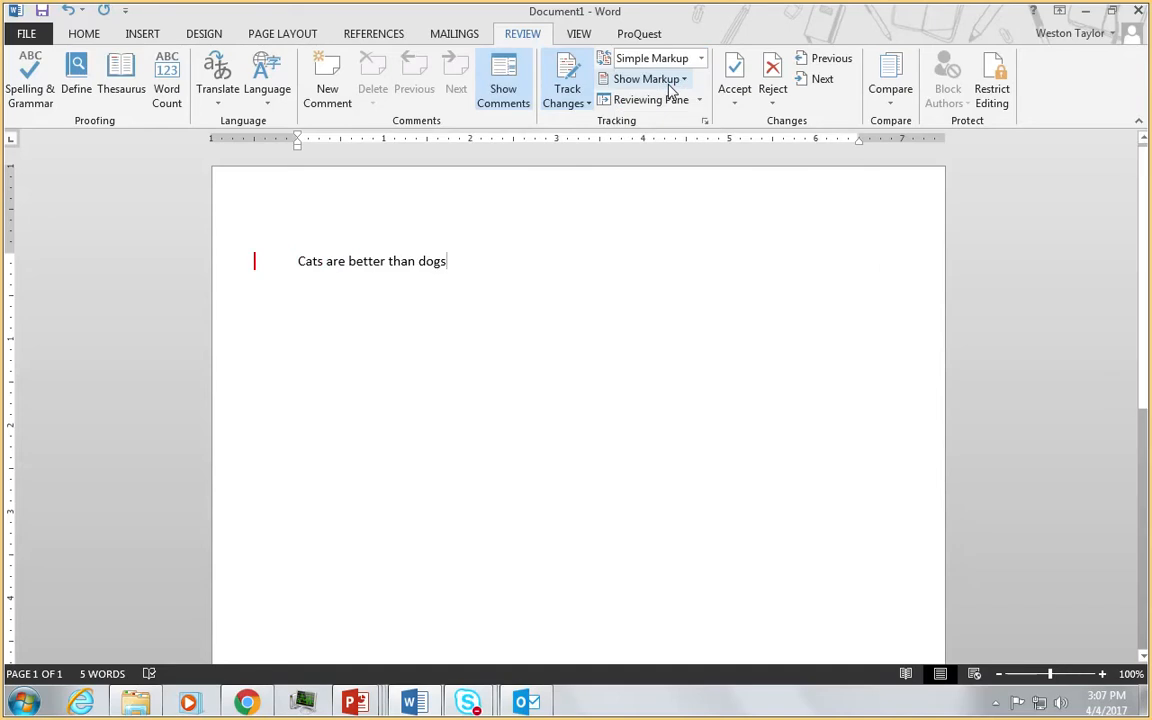
left_click(701, 58)
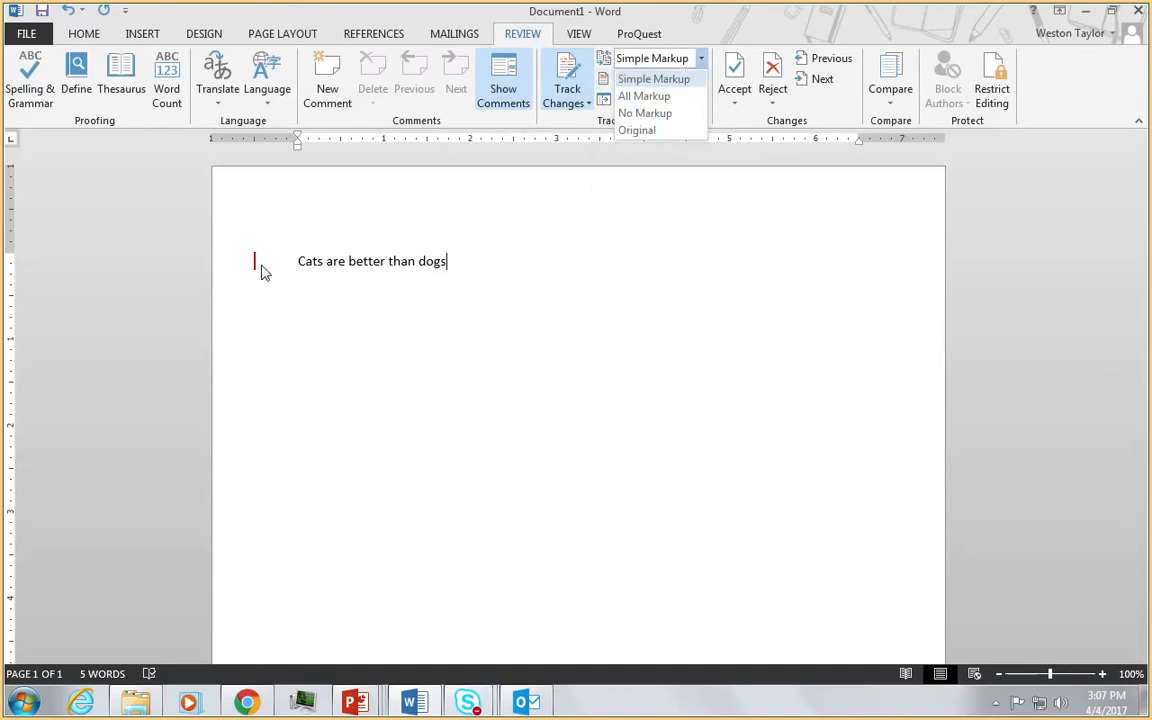
left_click(645, 99)
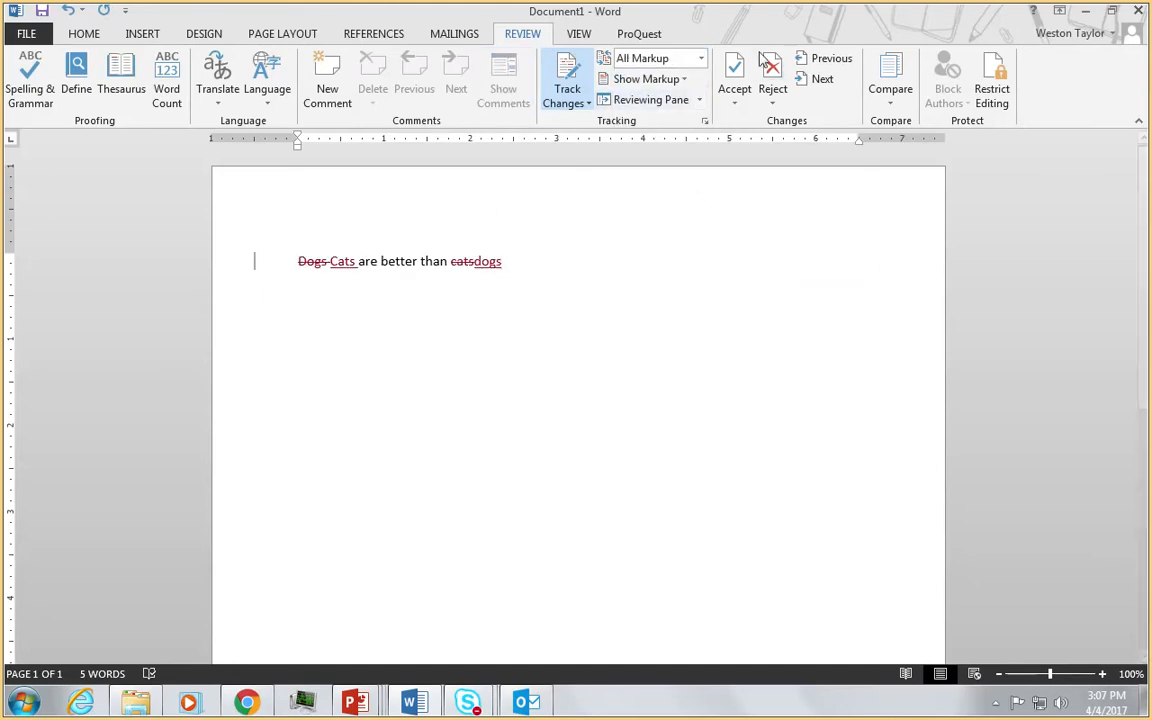
Step: View the Original version of the sentence and return the display to All Markup
left_click(701, 58)
left_click(660, 133)
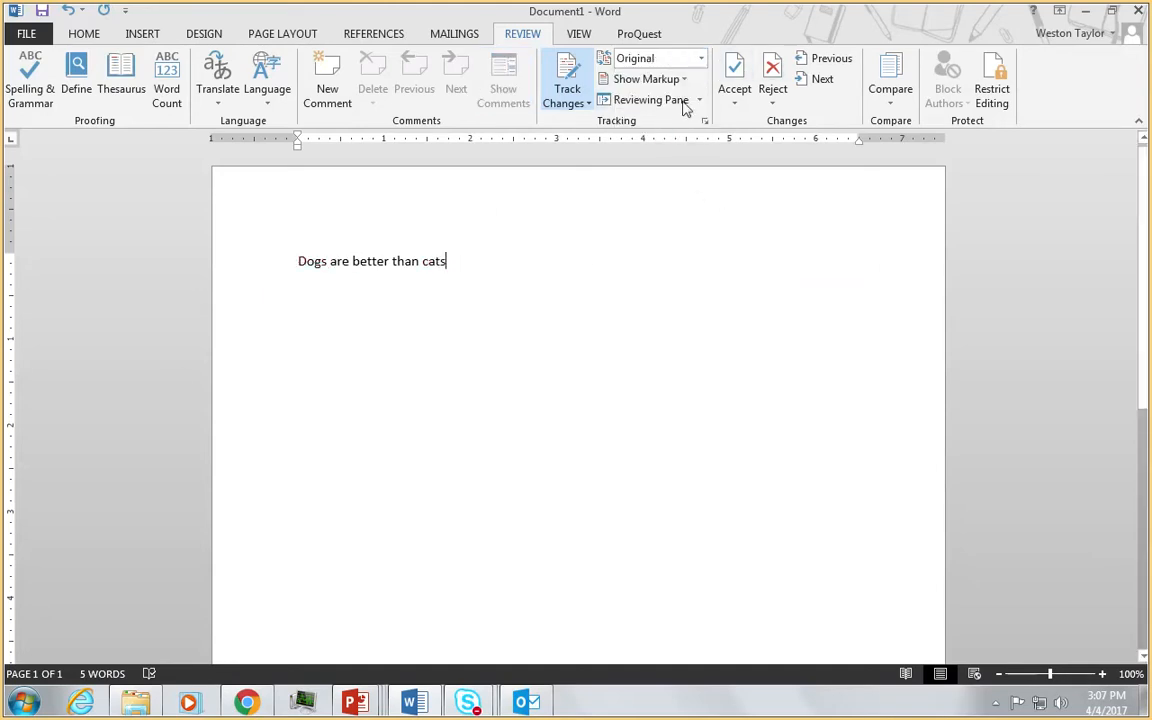
left_click(701, 58)
left_click(676, 97)
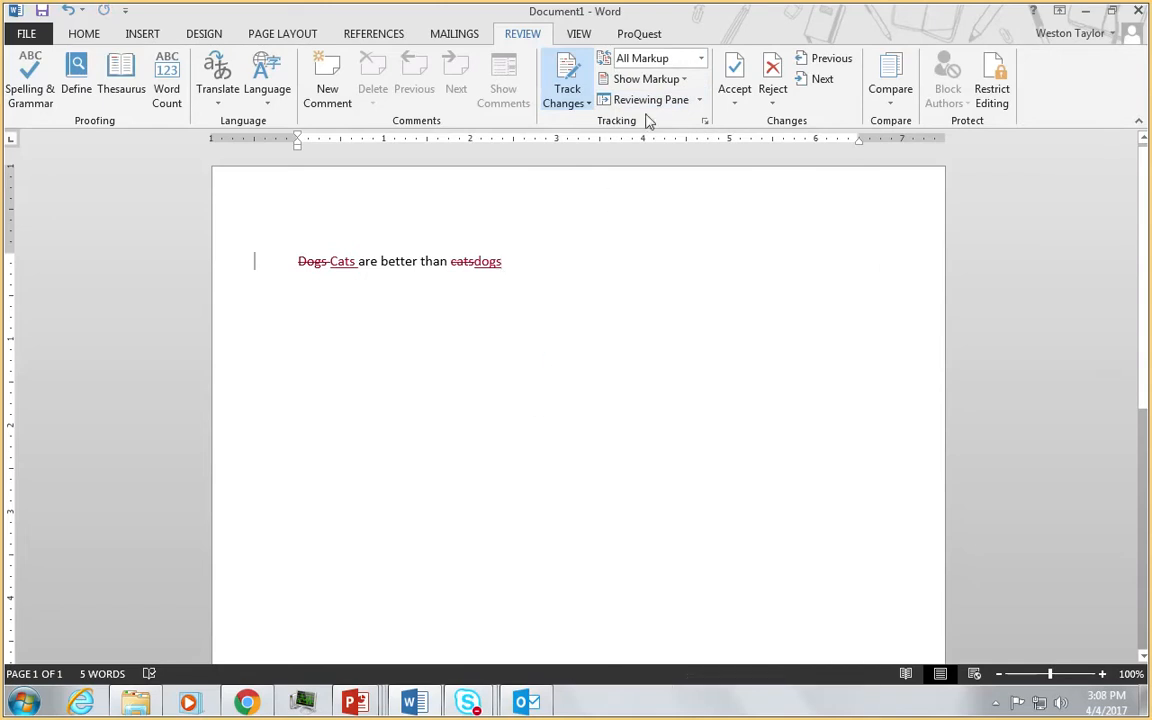
Step: Check which kinds of markup can be shown, and set the tracked-changes display to Simple Markup
left_click(684, 79)
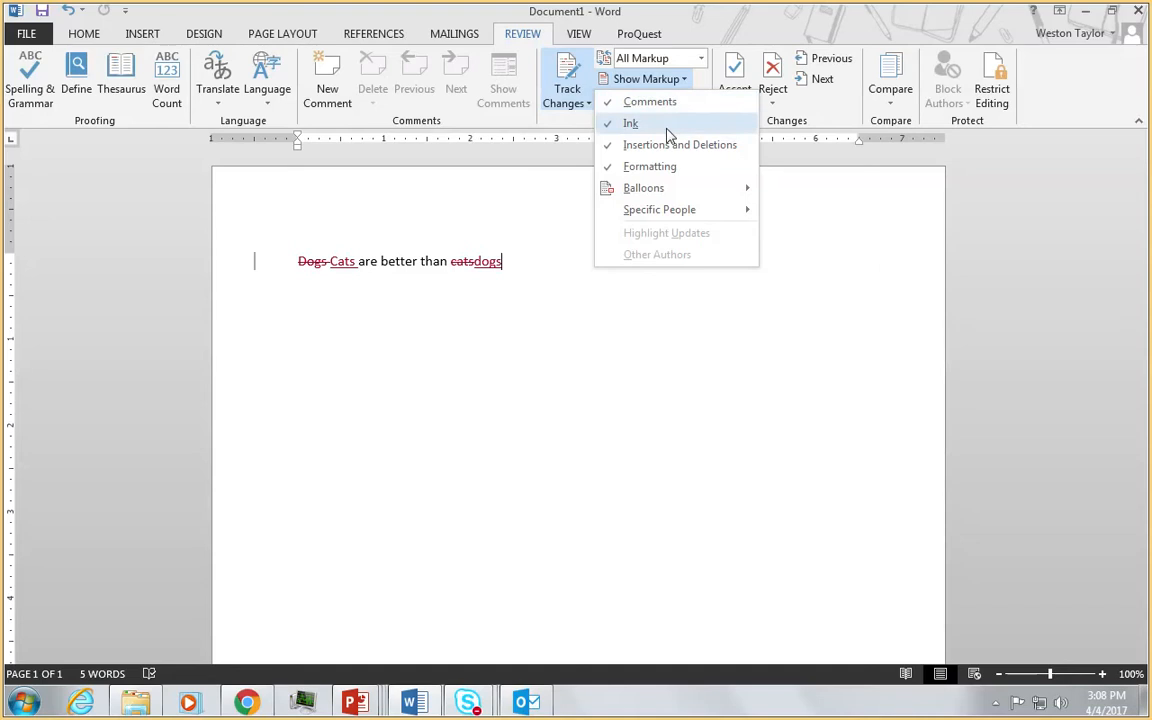
left_click(700, 58)
left_click(682, 82)
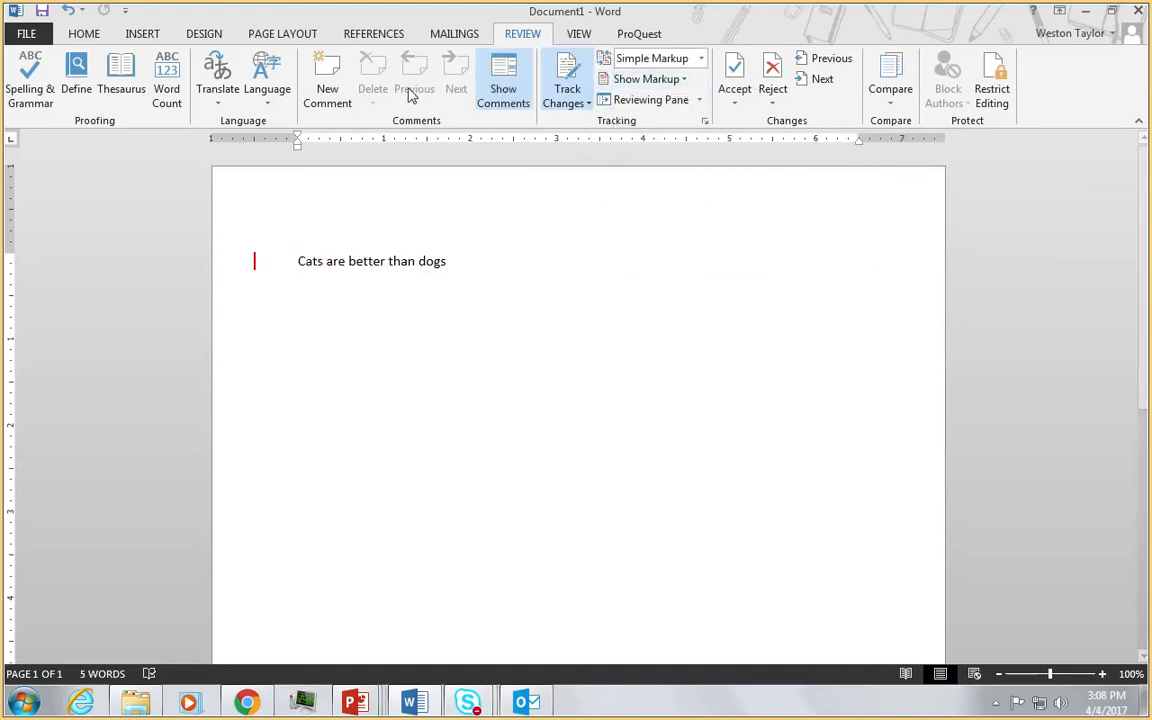
Step: Show the tracked changes in All Markup and attach the comment "Obviously." to the inserted wording of the sentence
left_click(698, 58)
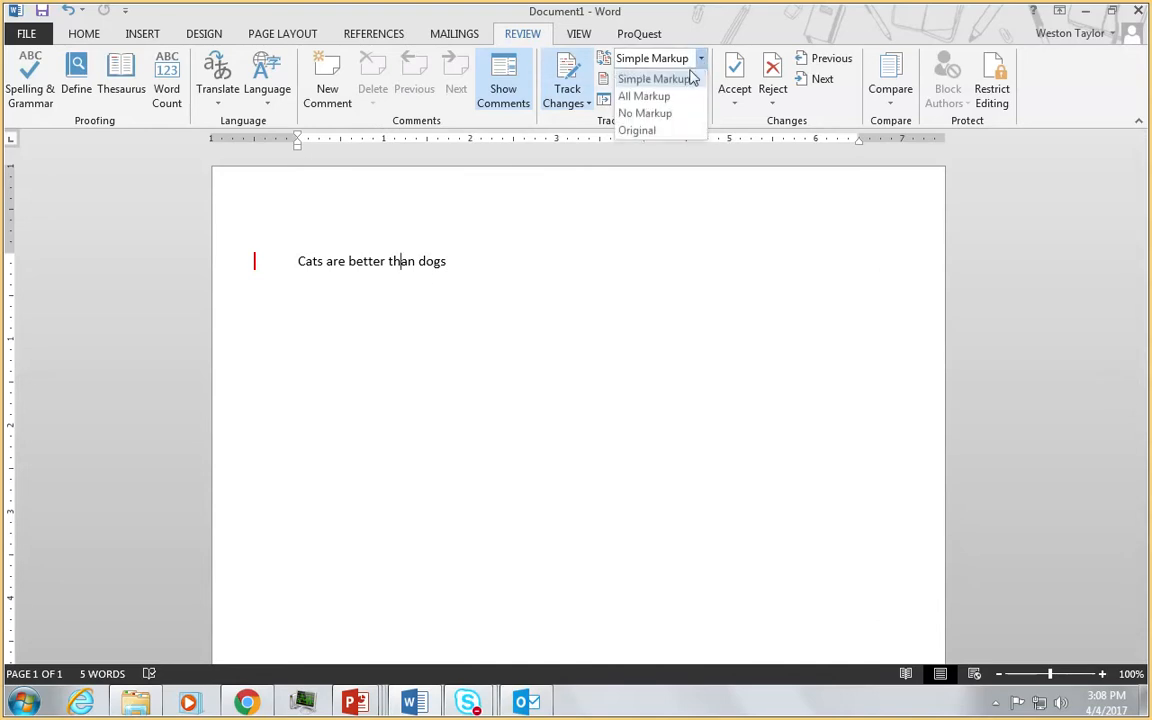
left_click(676, 97)
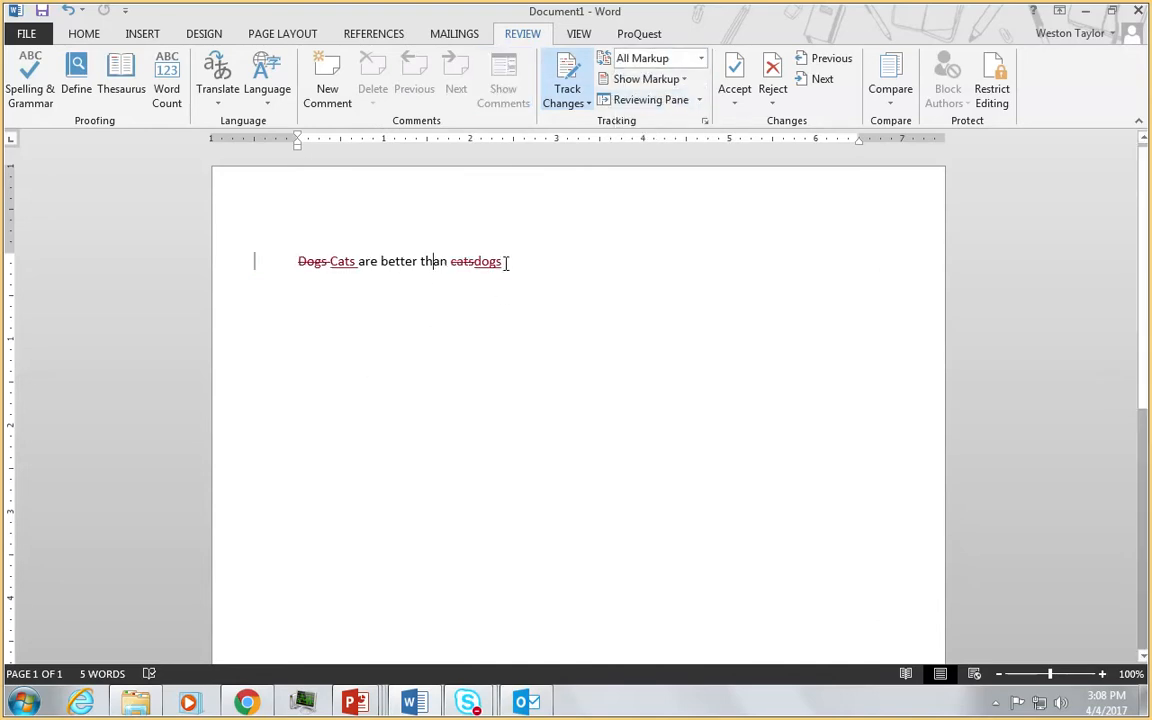
left_click_drag(507, 262, 342, 272)
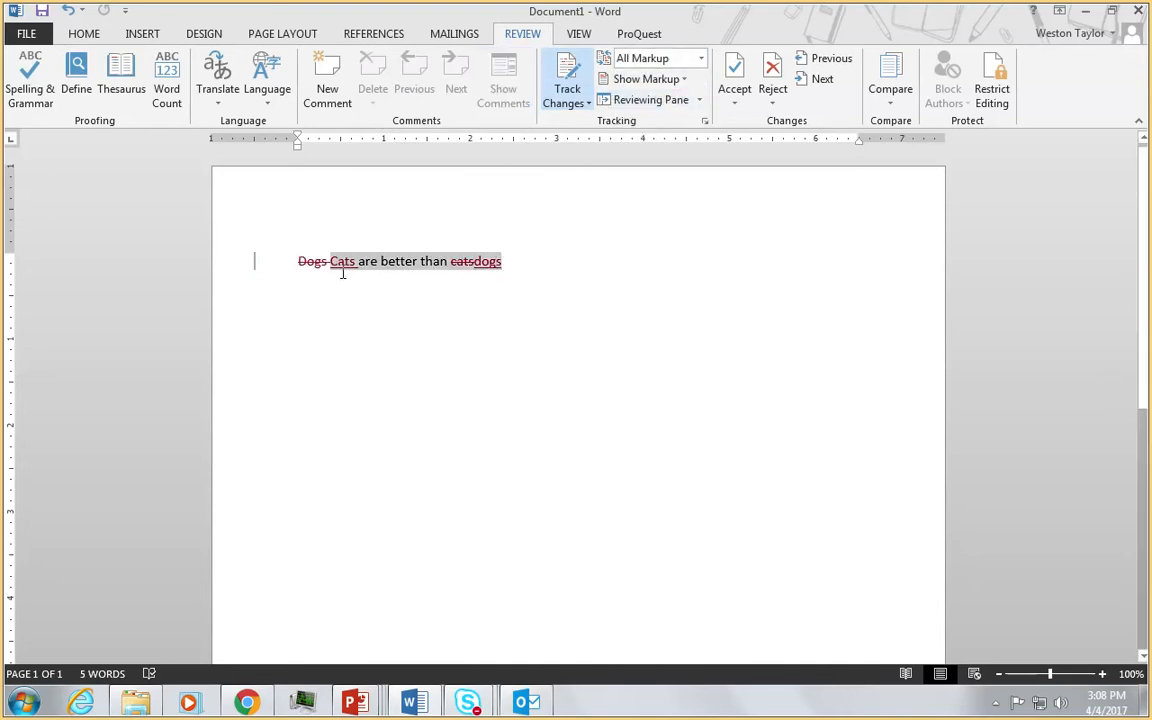
left_click(327, 86)
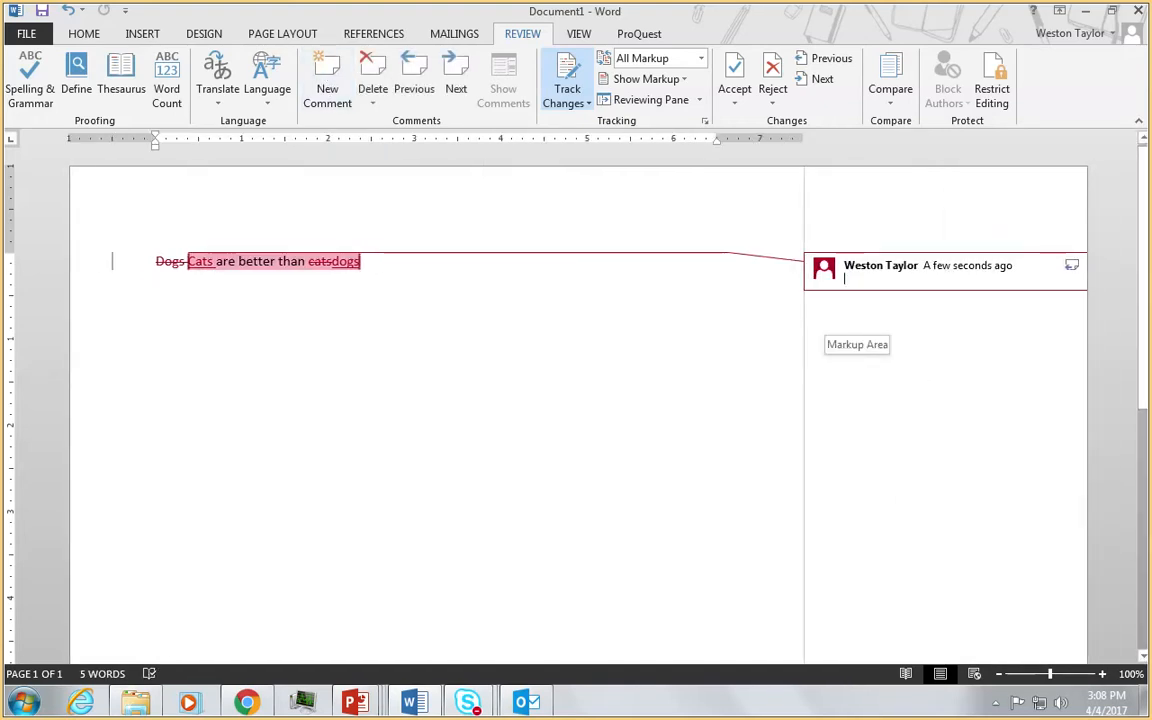
type("Obviously.")
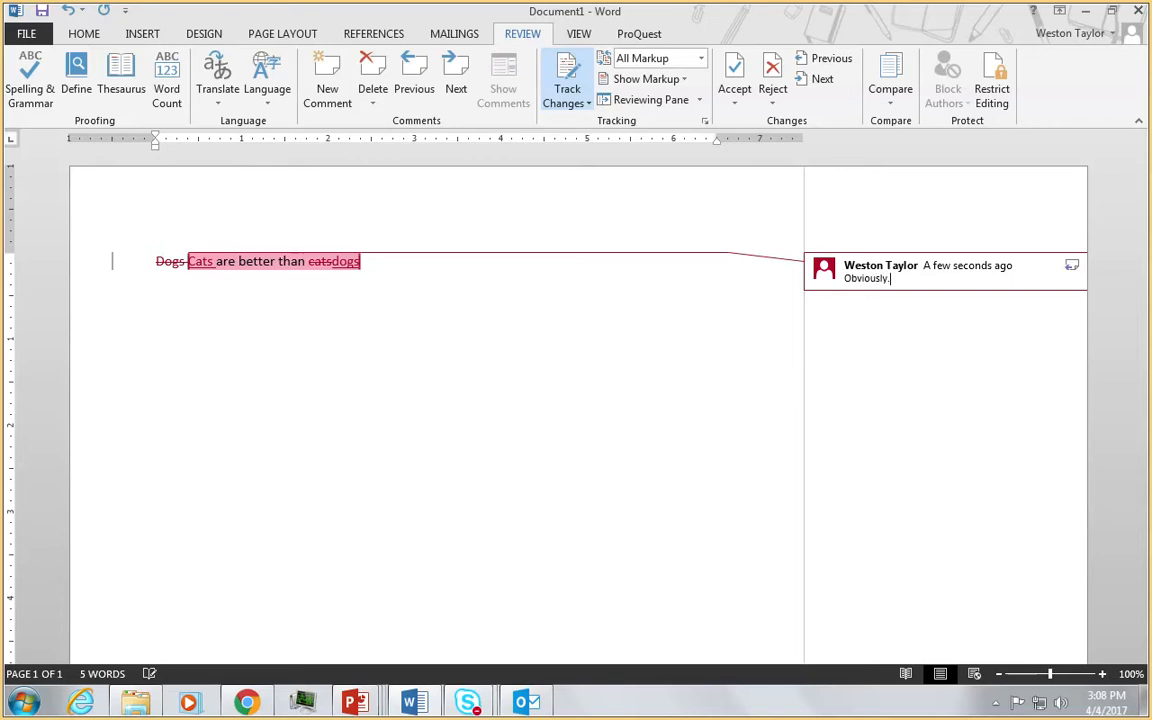
Step: Examine the options for locking tracking and for accepting the changes made to the commented sentence
left_click_drag(1006, 490, 110, 525)
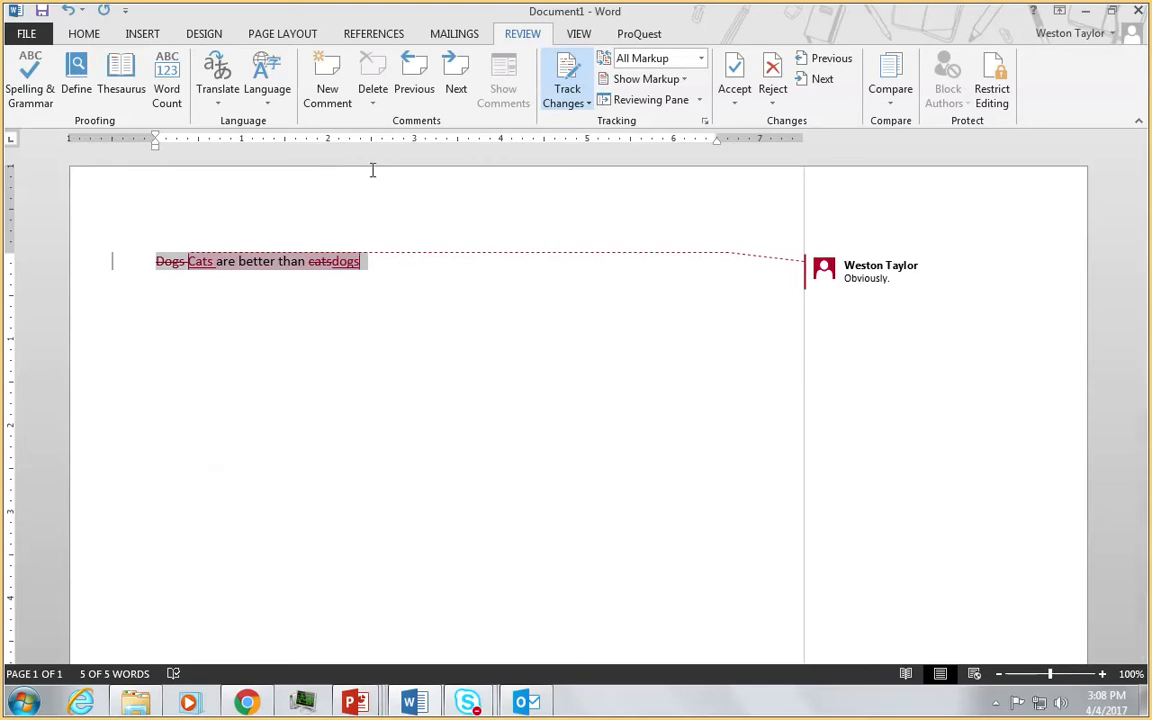
mouse_move(240, 270)
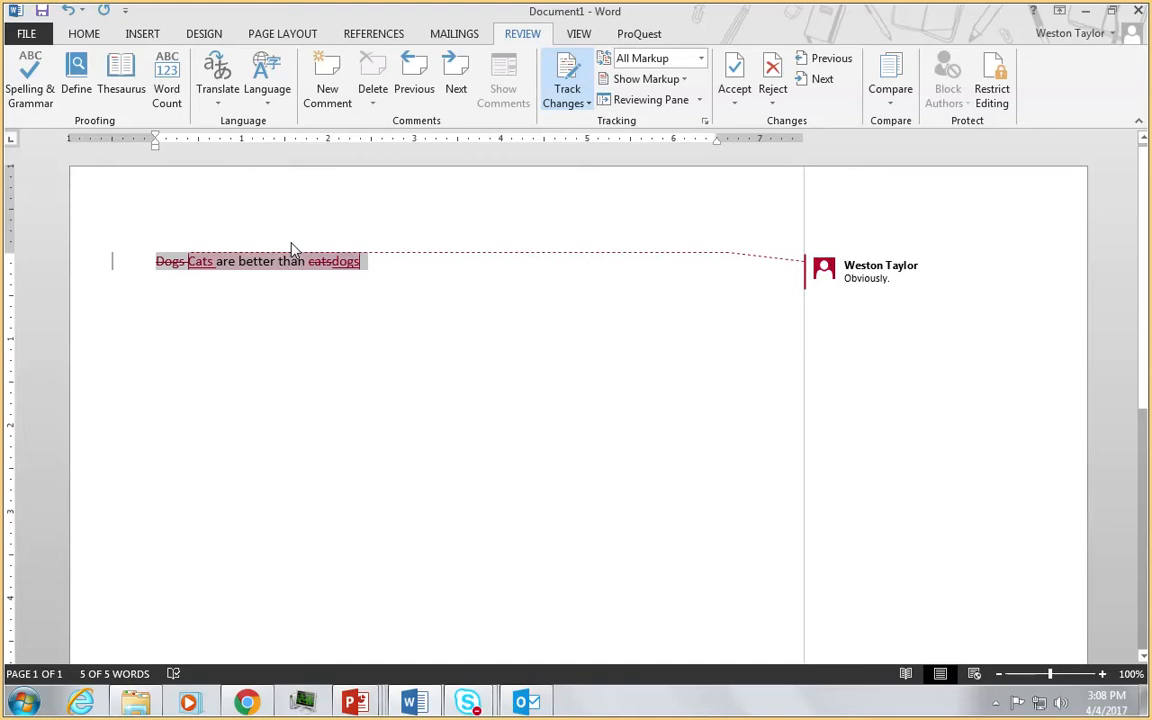
left_click(370, 270)
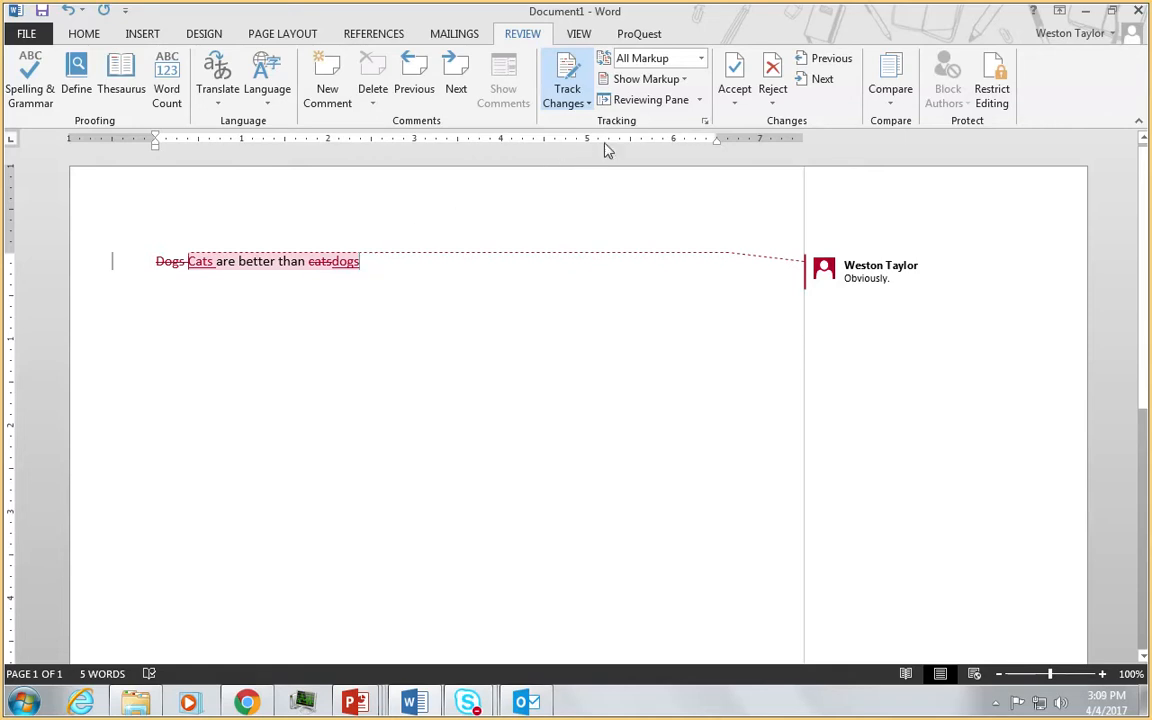
left_click(591, 104)
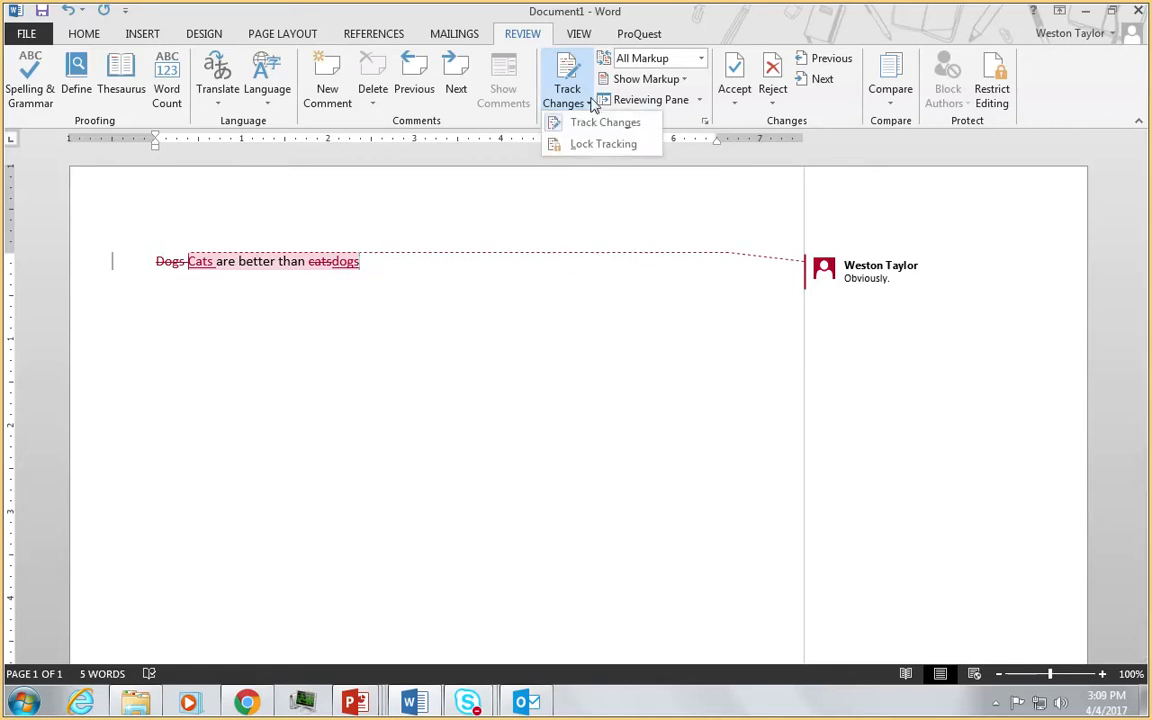
left_click(735, 105)
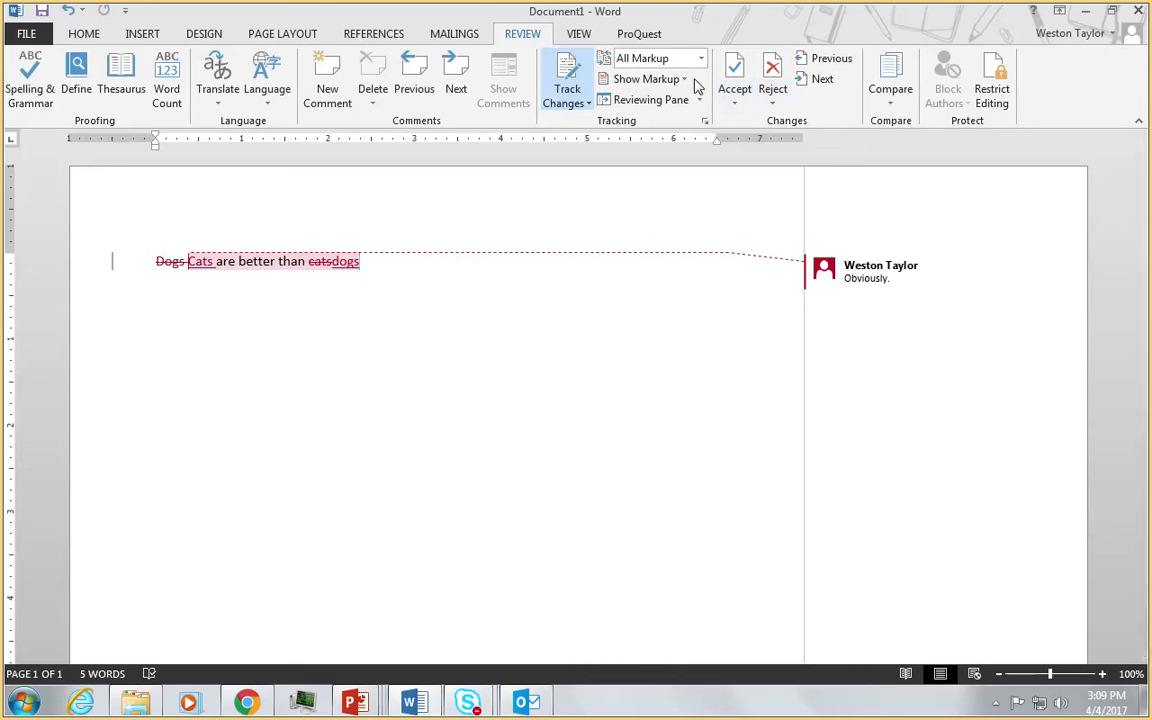
left_click(736, 102)
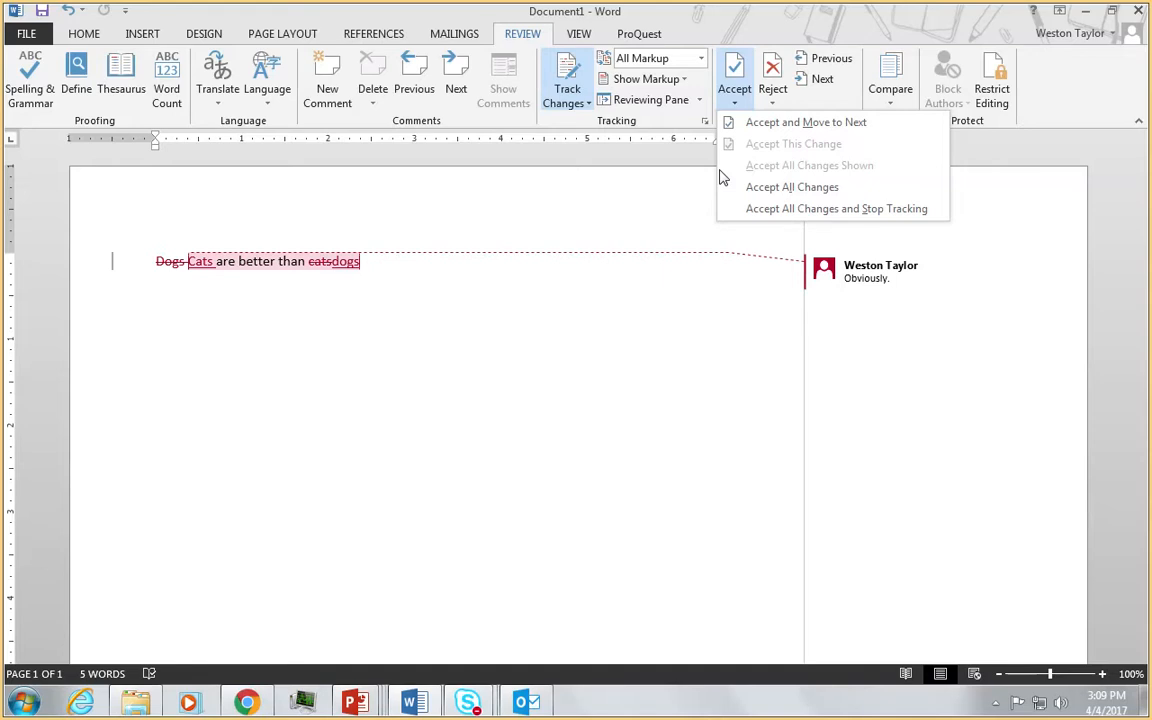
left_click(482, 273)
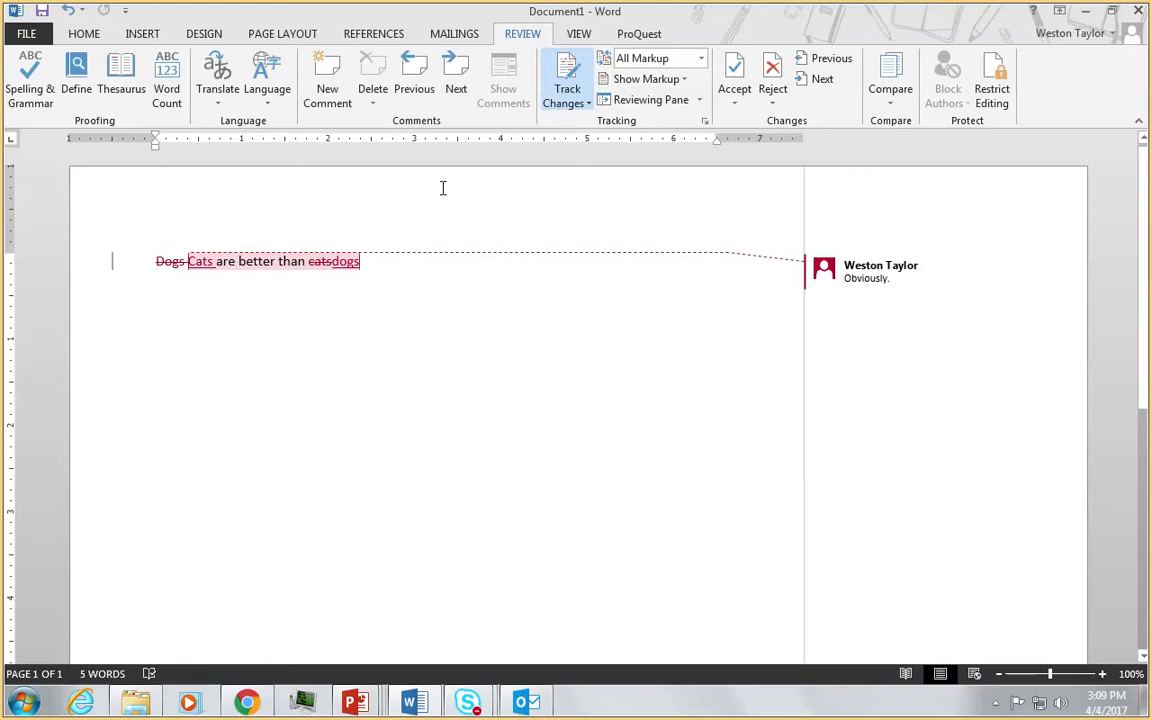
left_click(84, 33)
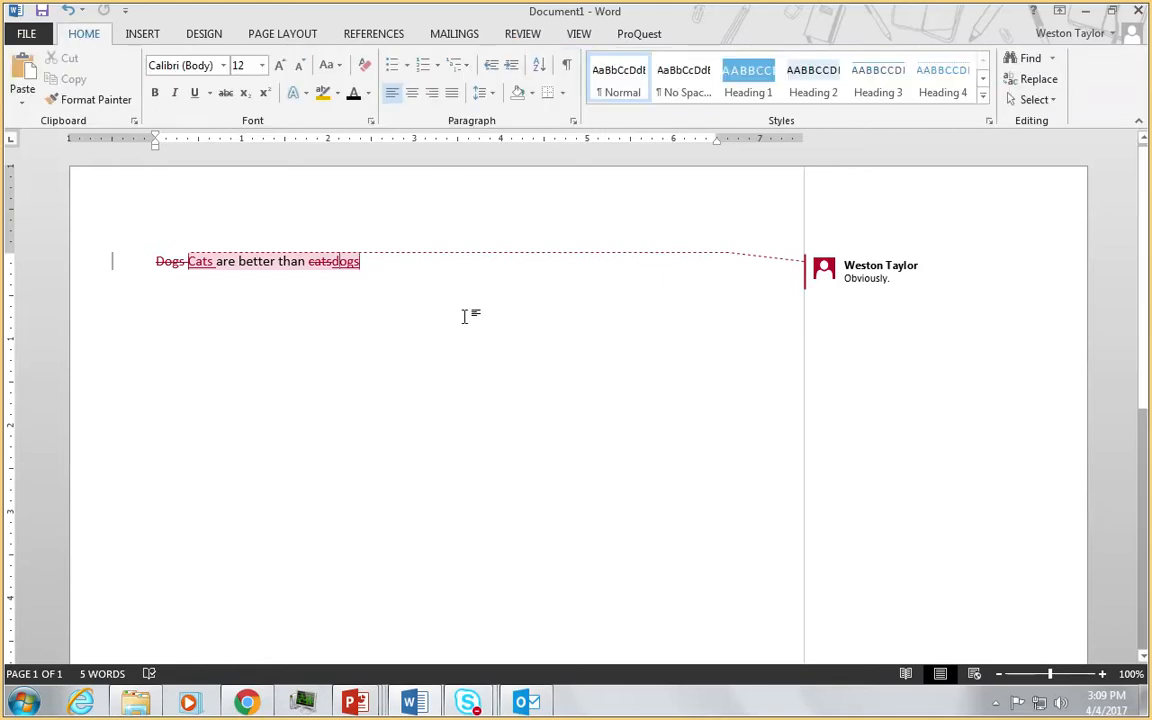
left_click(522, 33)
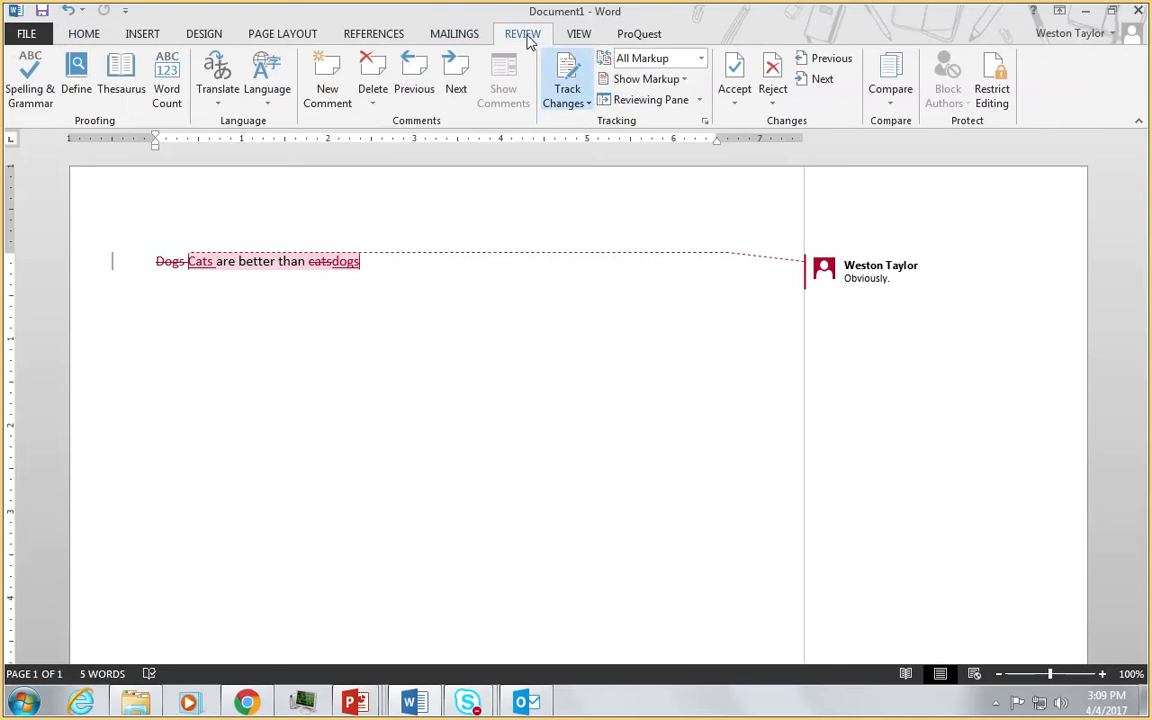
Step: Reject all tracked changes in the document
left_click(570, 103)
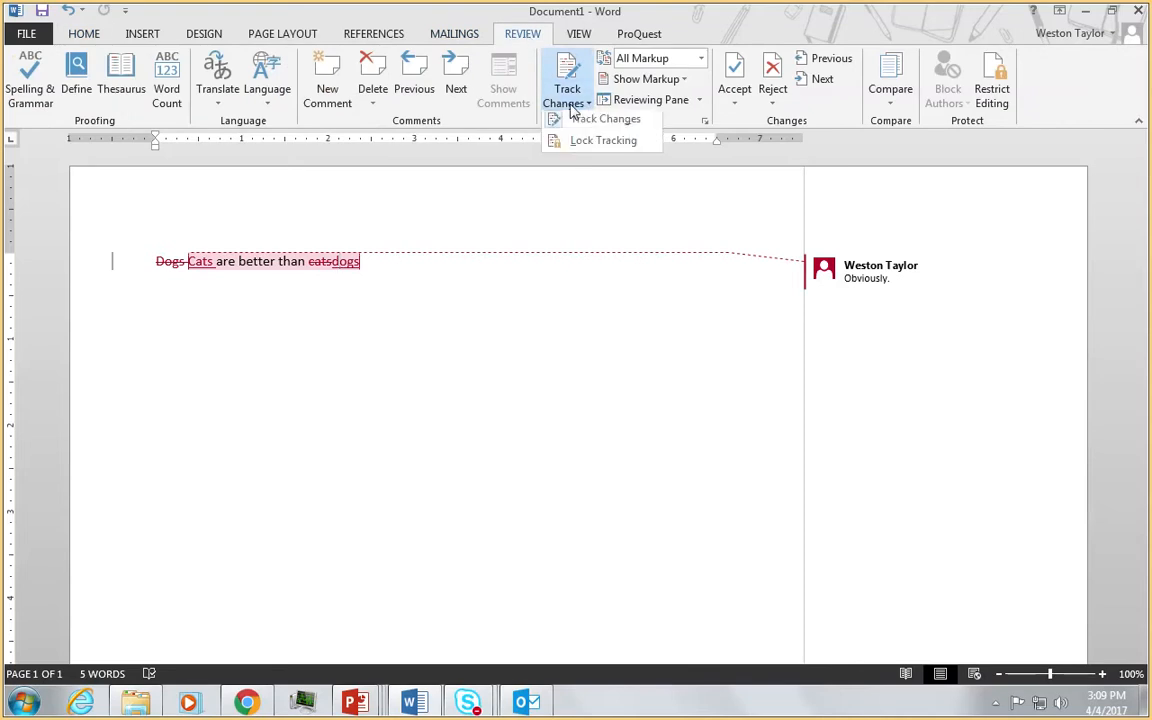
left_click(745, 97)
left_click(745, 97)
left_click(745, 97)
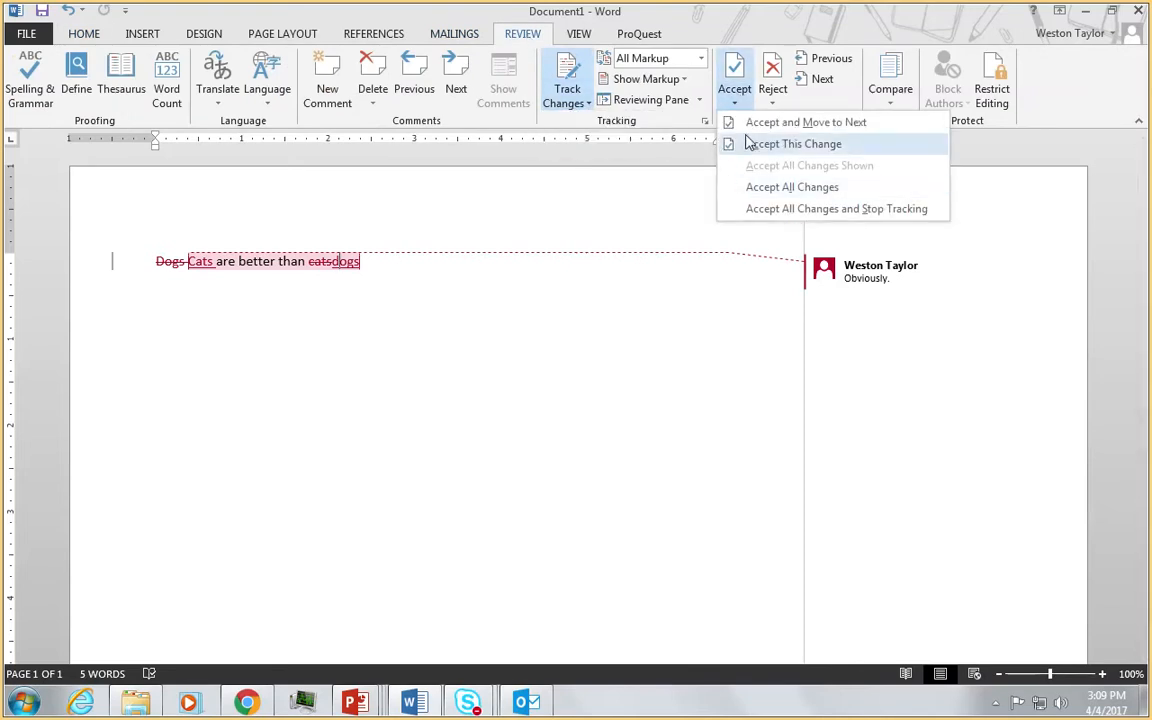
left_click(772, 103)
left_click(772, 103)
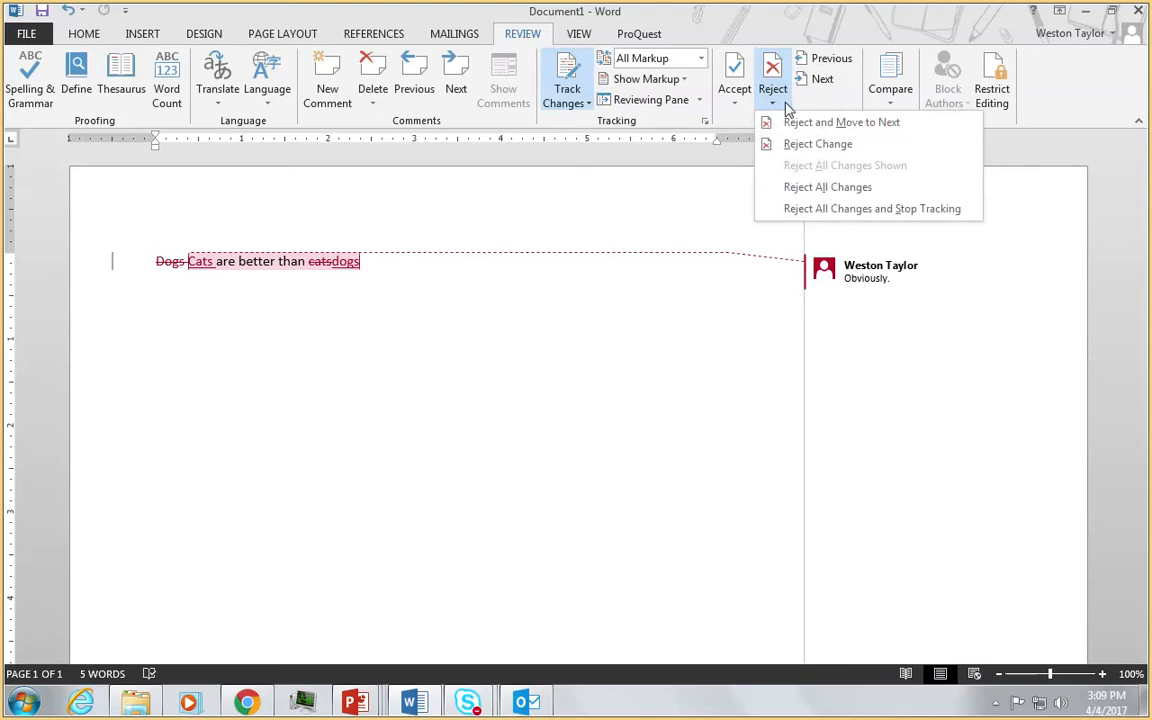
left_click(800, 187)
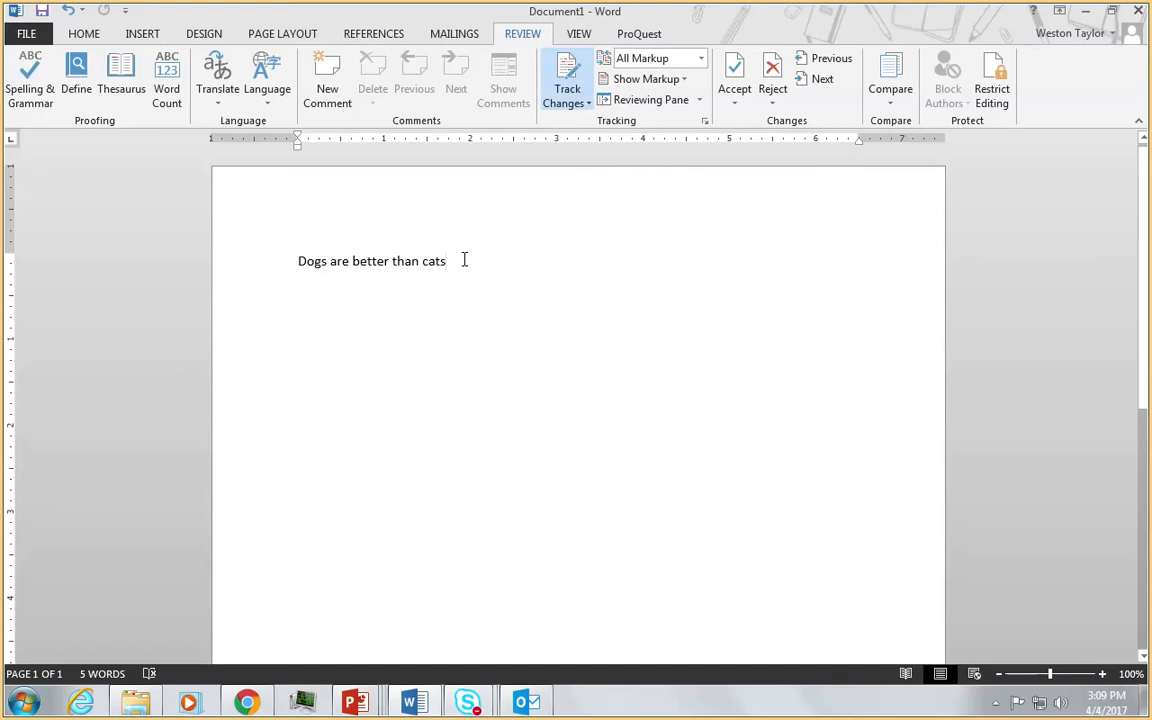
Step: Copy the sentence "Dogs are better than cats" and paste it 18 times on the lines below the original
left_click_drag(465, 261, 263, 262)
key("ctrl+c")
left_click(545, 270)
key("Return")
key("ctrl+v")
key("ctrl+v")
key("ctrl+v")
key("ctrl+v")
key("ctrl+v")
key("ctrl+v")
key("ctrl+v")
key("ctrl+v")
key("ctrl+v")
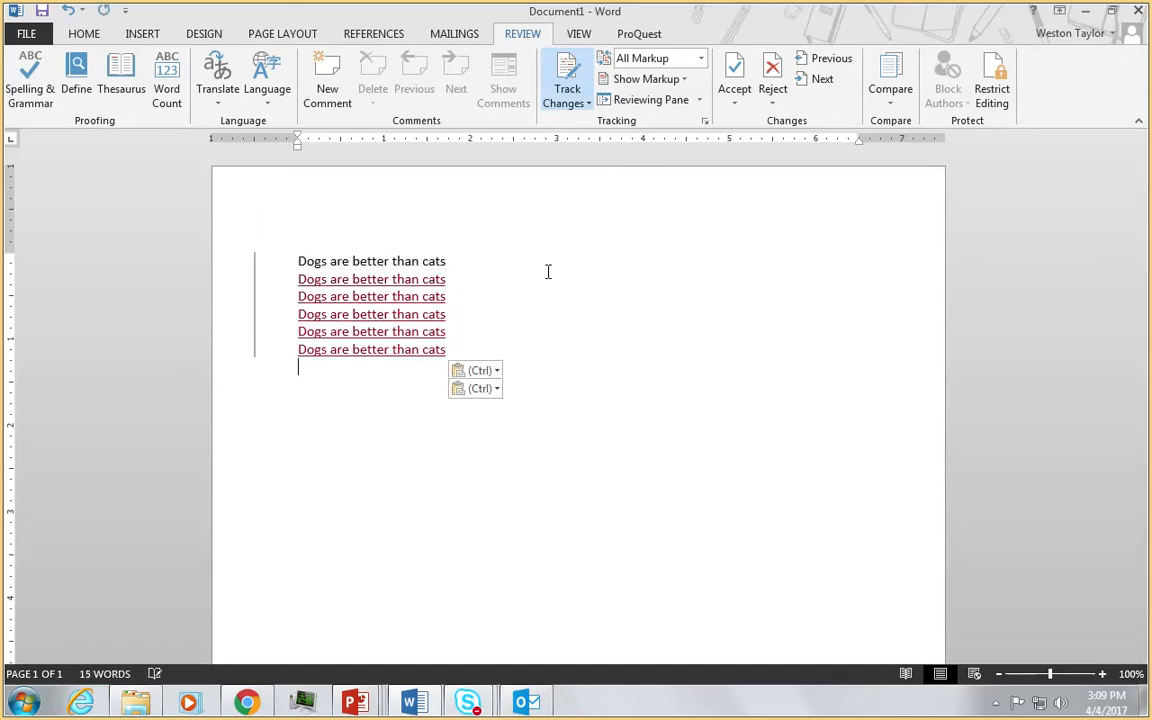
key("ctrl+v")
key("ctrl+v")
key("ctrl+v")
key("ctrl+v")
key("ctrl+v")
key("ctrl+v")
key("ctrl+v")
key("ctrl+v")
key("ctrl+v")
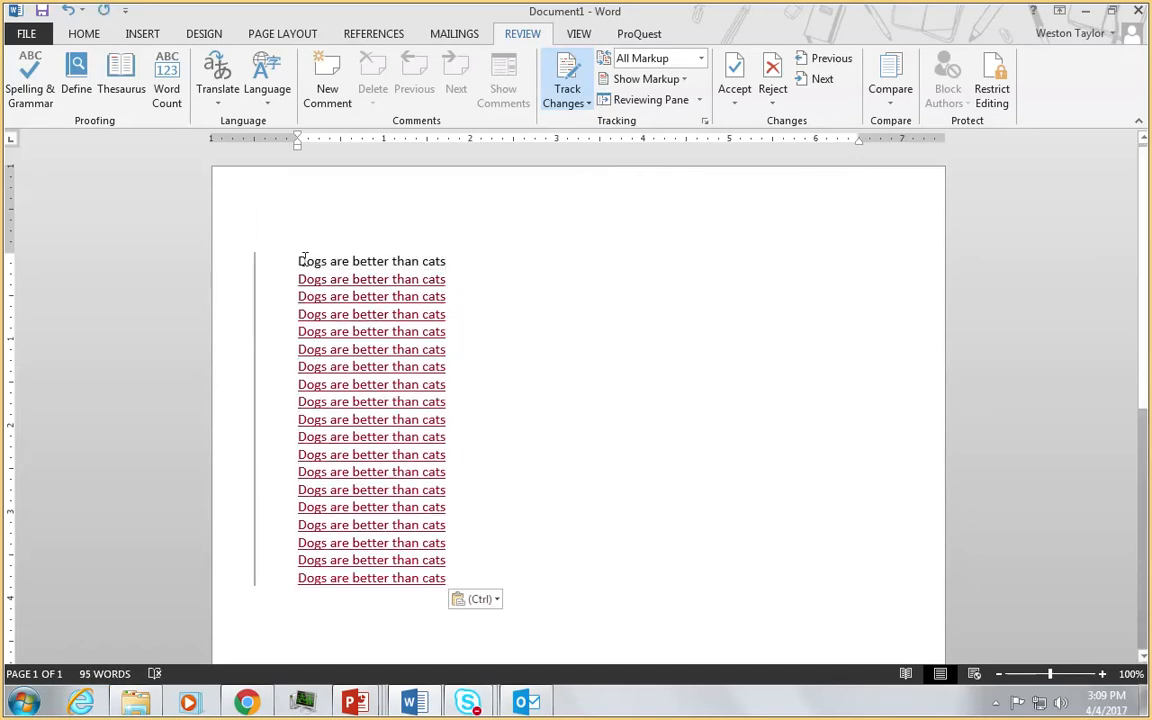
Step: Turn off Track Changes and accept all the tracked insertions of the repeated sentence
left_click_drag(299, 261, 452, 260)
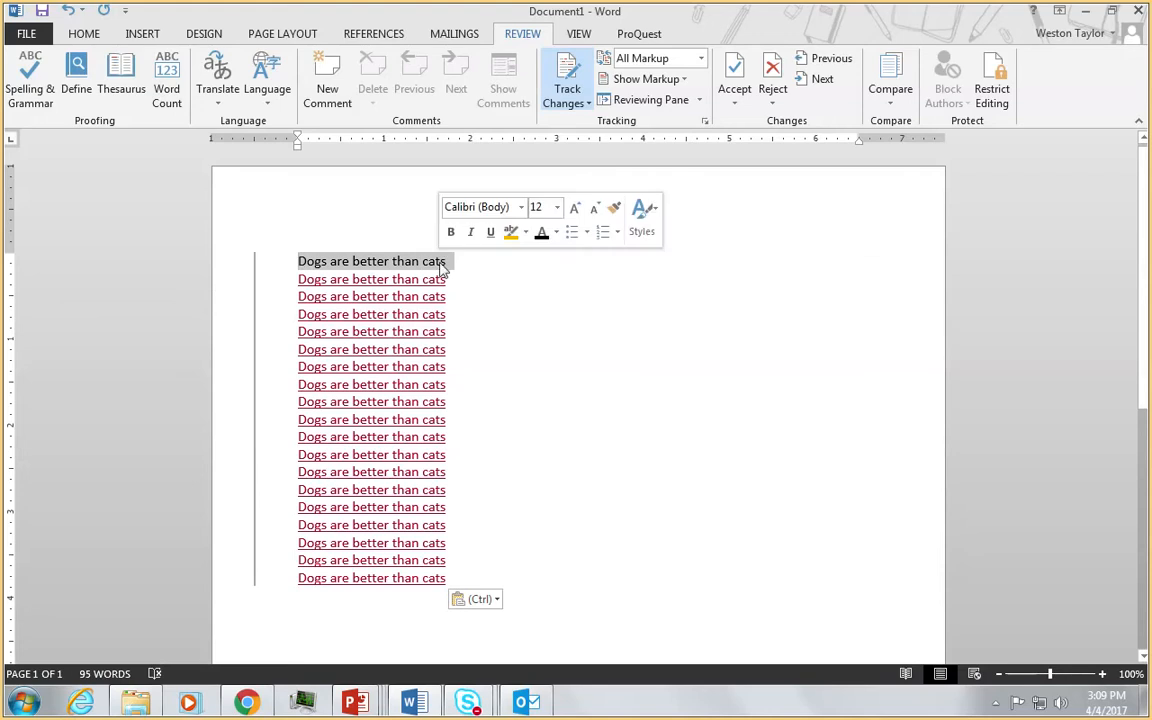
left_click(575, 80)
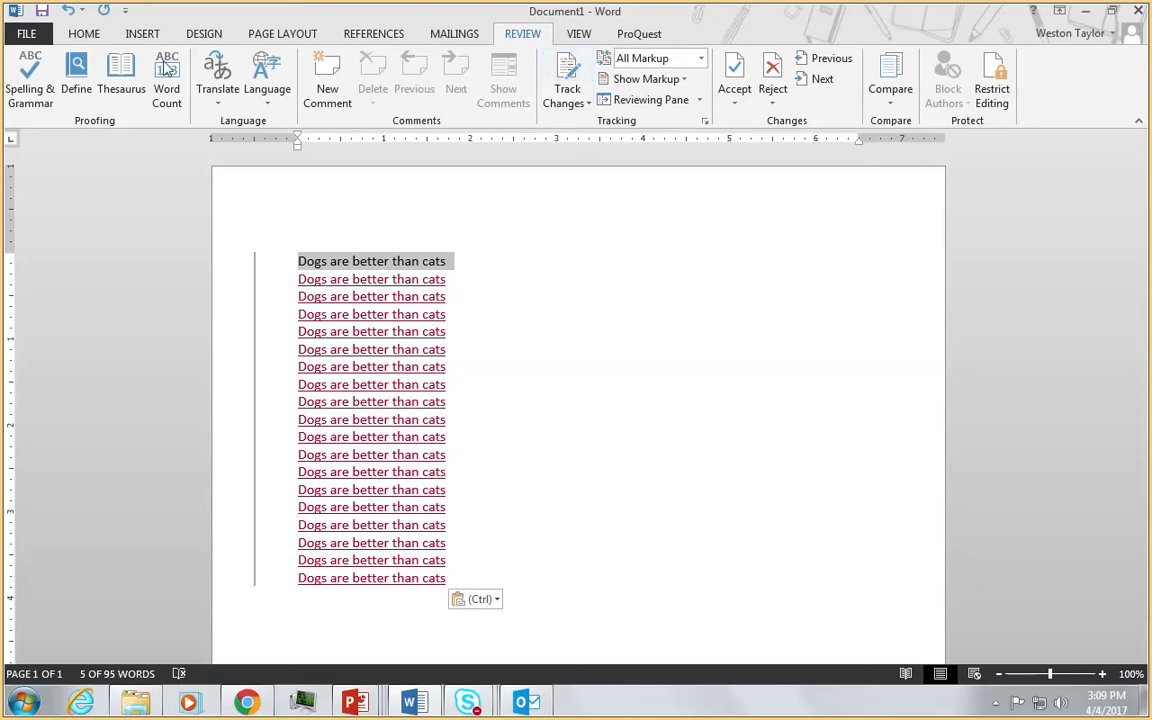
left_click(736, 100)
left_click(736, 123)
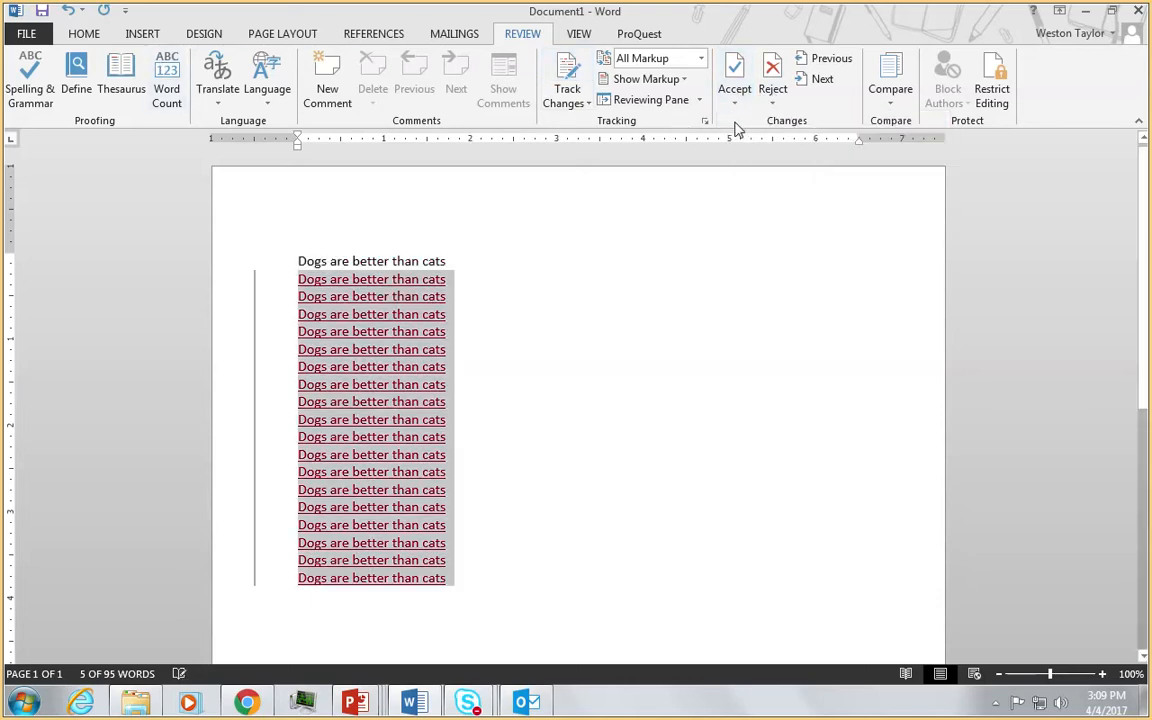
left_click(735, 102)
left_click(768, 187)
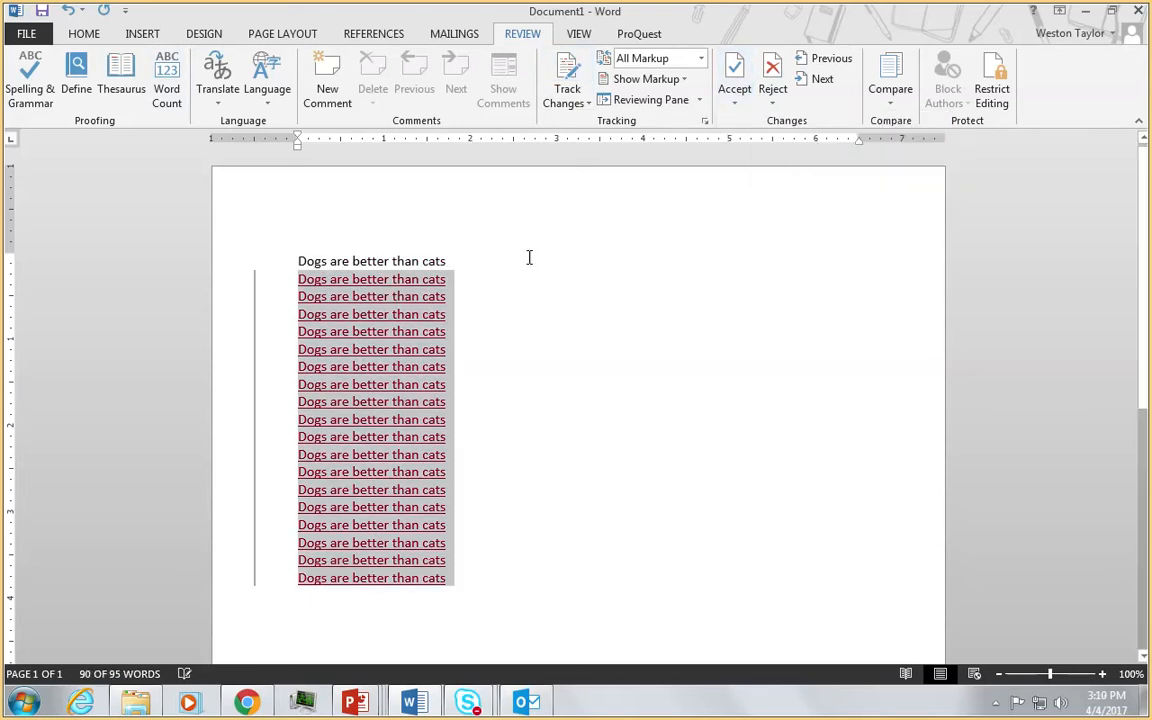
left_click(234, 223)
Step: View the empty document search pane, close it, and check which Find options are available
left_click(84, 33)
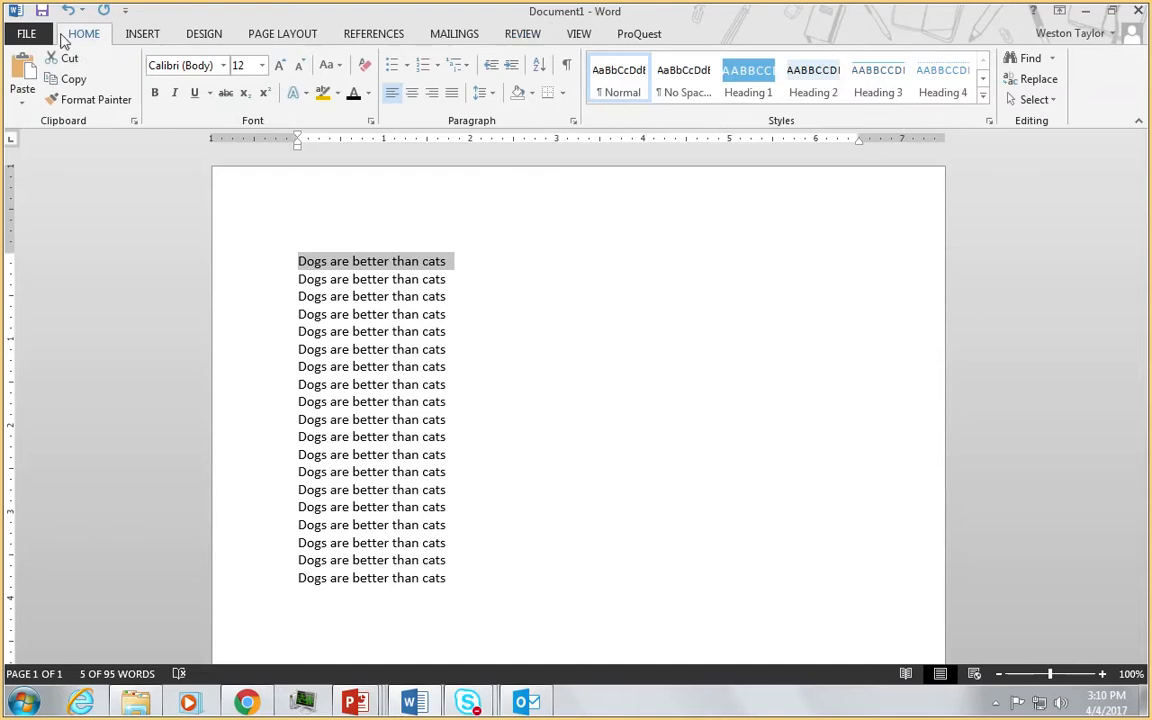
left_click(489, 280)
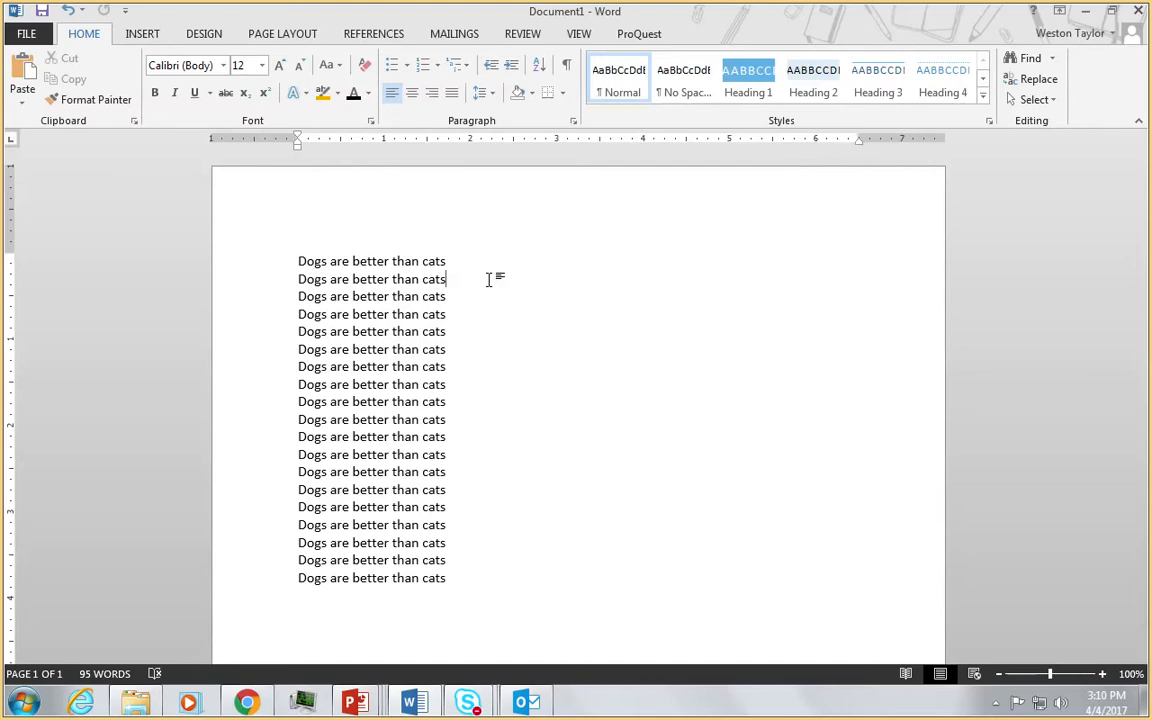
key("ctrl+f")
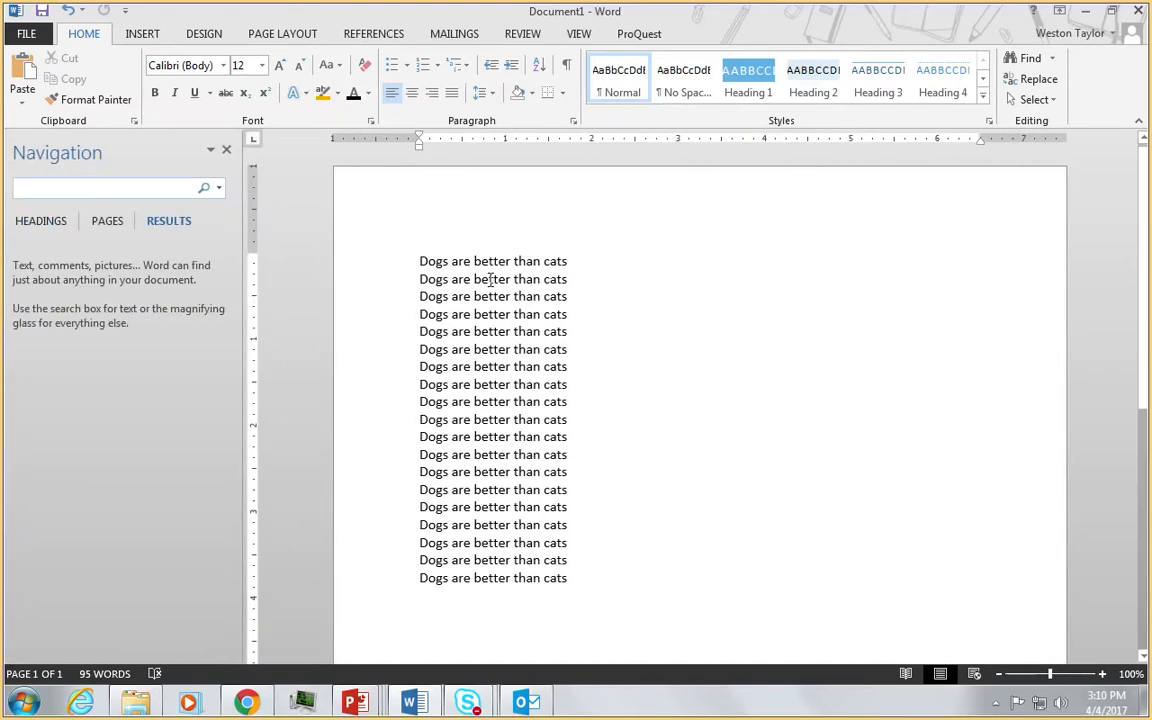
left_click(226, 150)
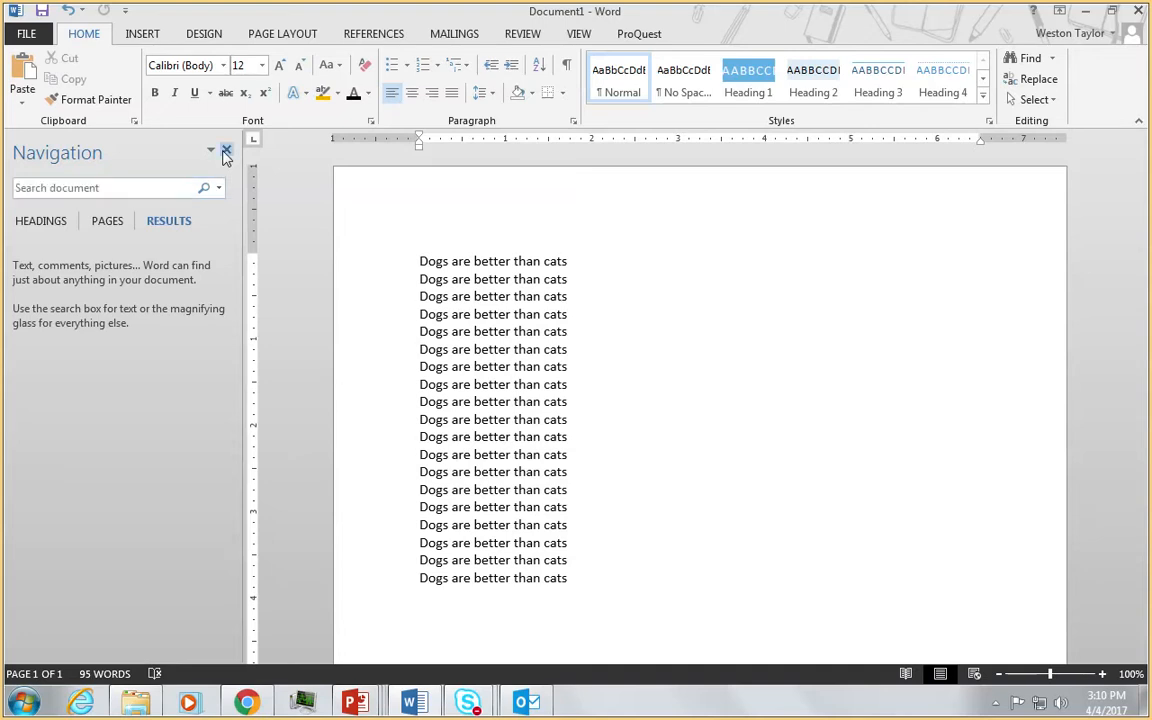
left_click(226, 153)
key("ctrl+z")
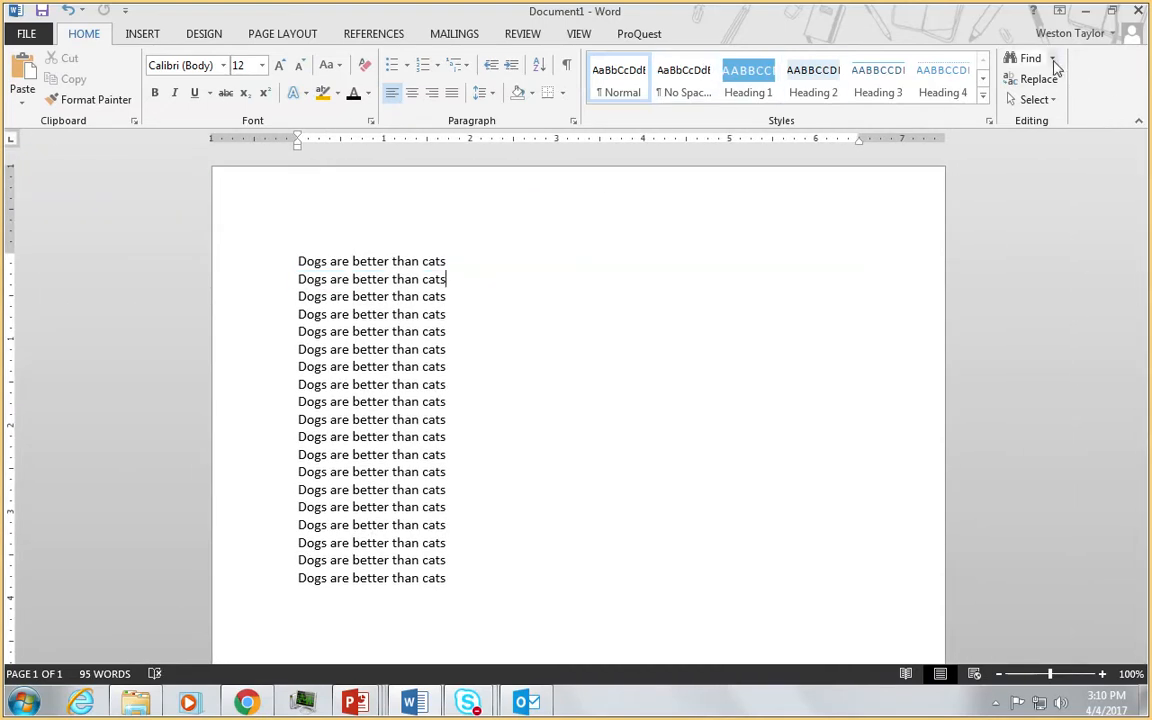
left_click(1053, 59)
left_click(1053, 59)
left_click(1053, 59)
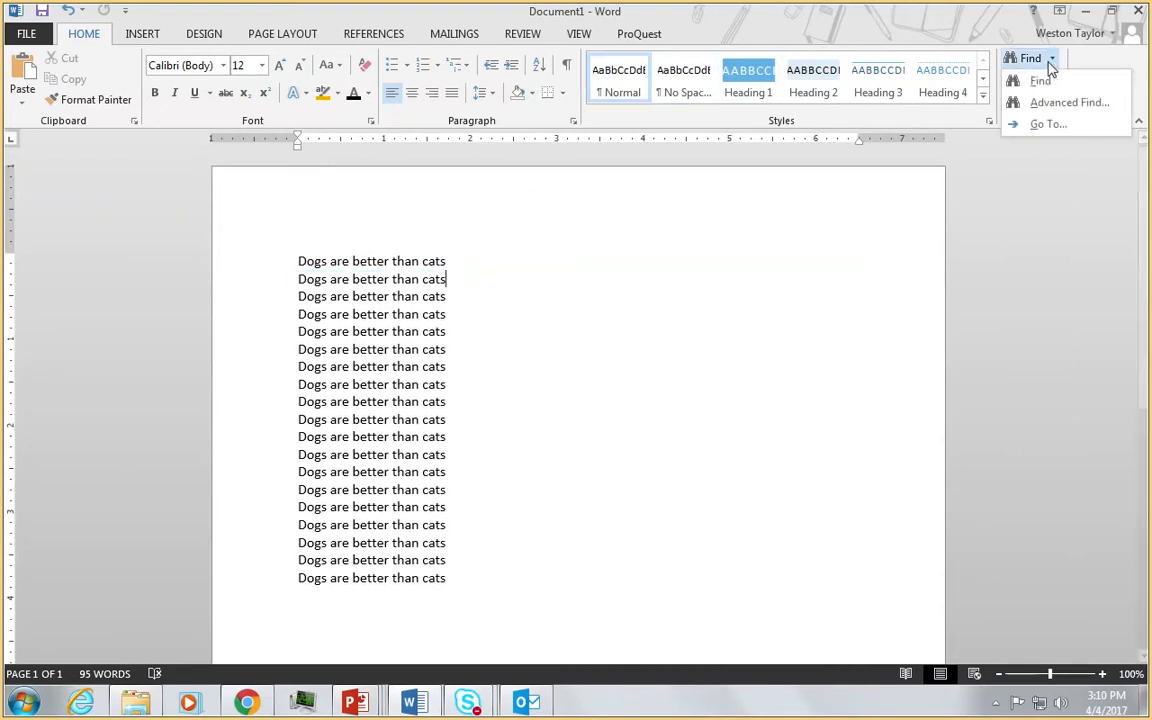
left_click(1053, 59)
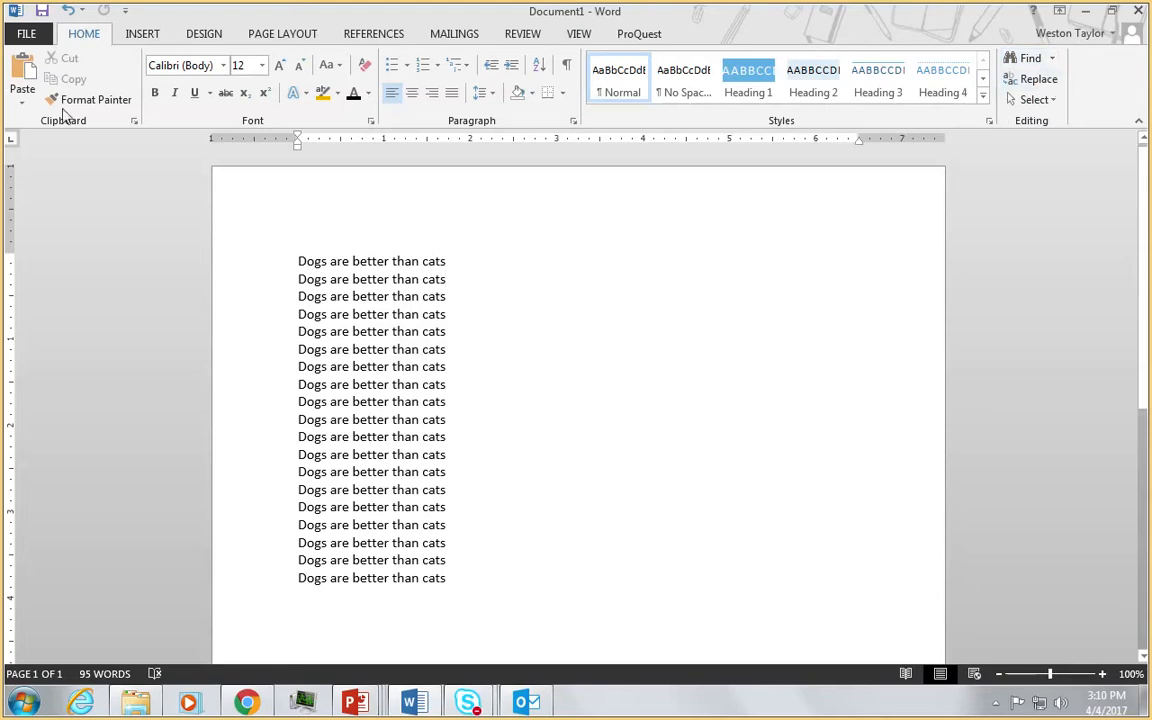
Step: Search the document for "dogs", then close the search pane and reopen it
left_click(1025, 57)
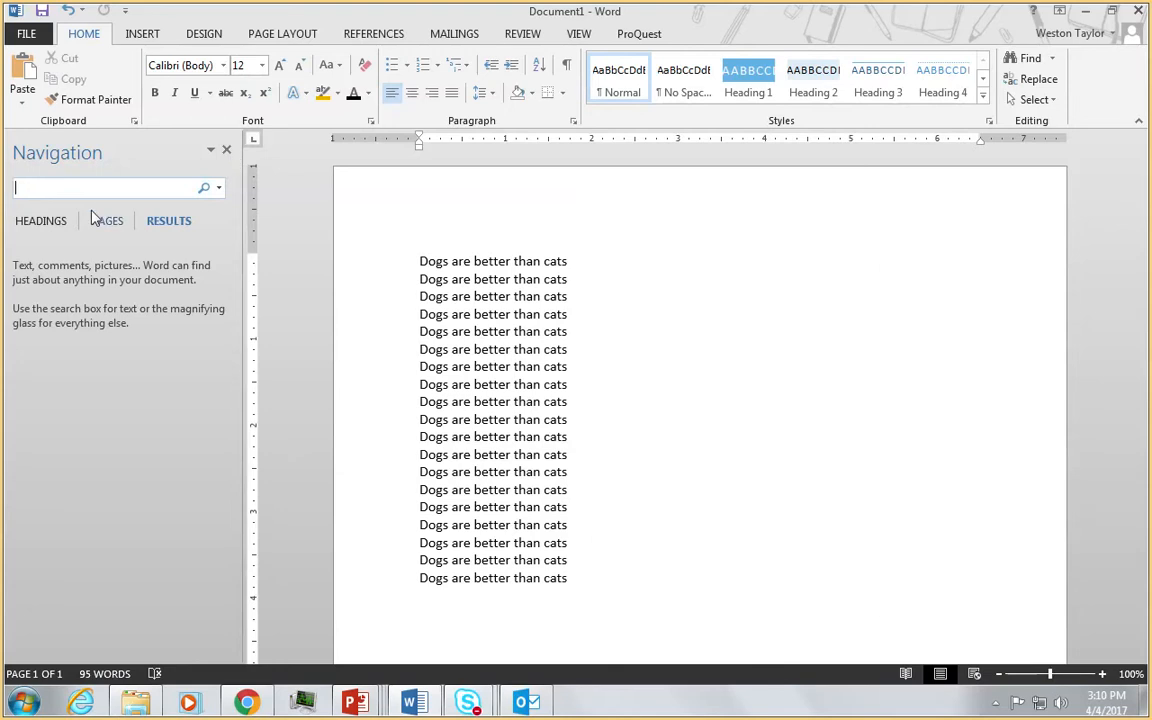
type("dogs")
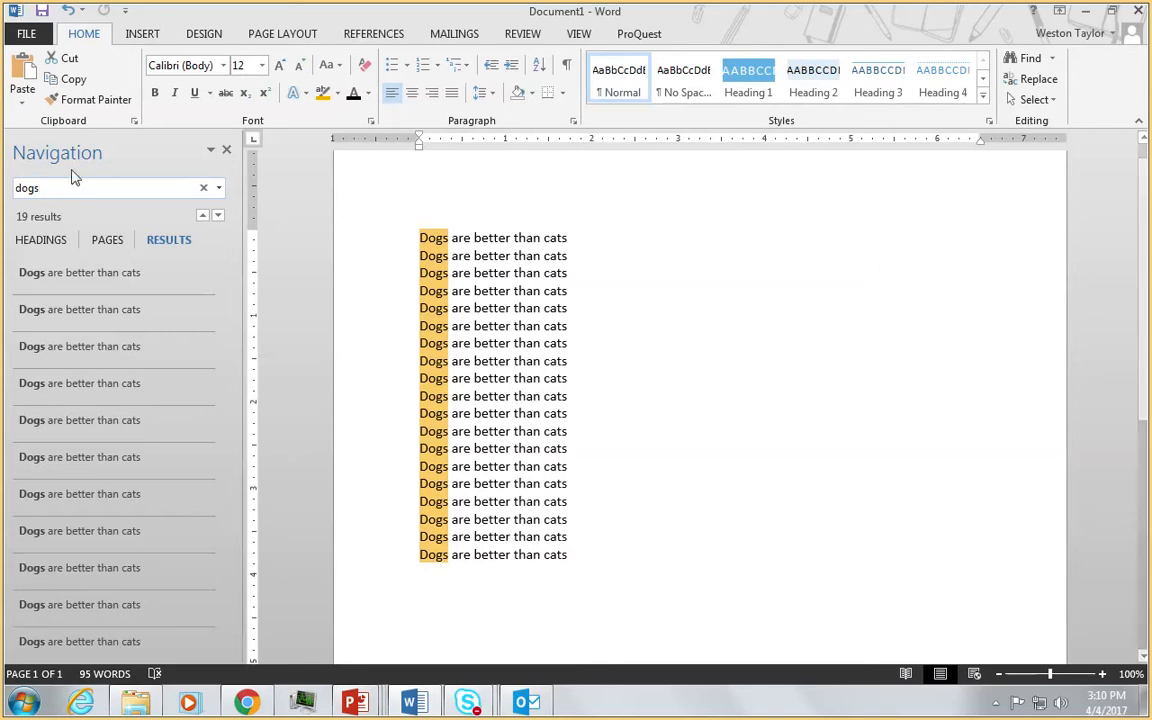
left_click(226, 150)
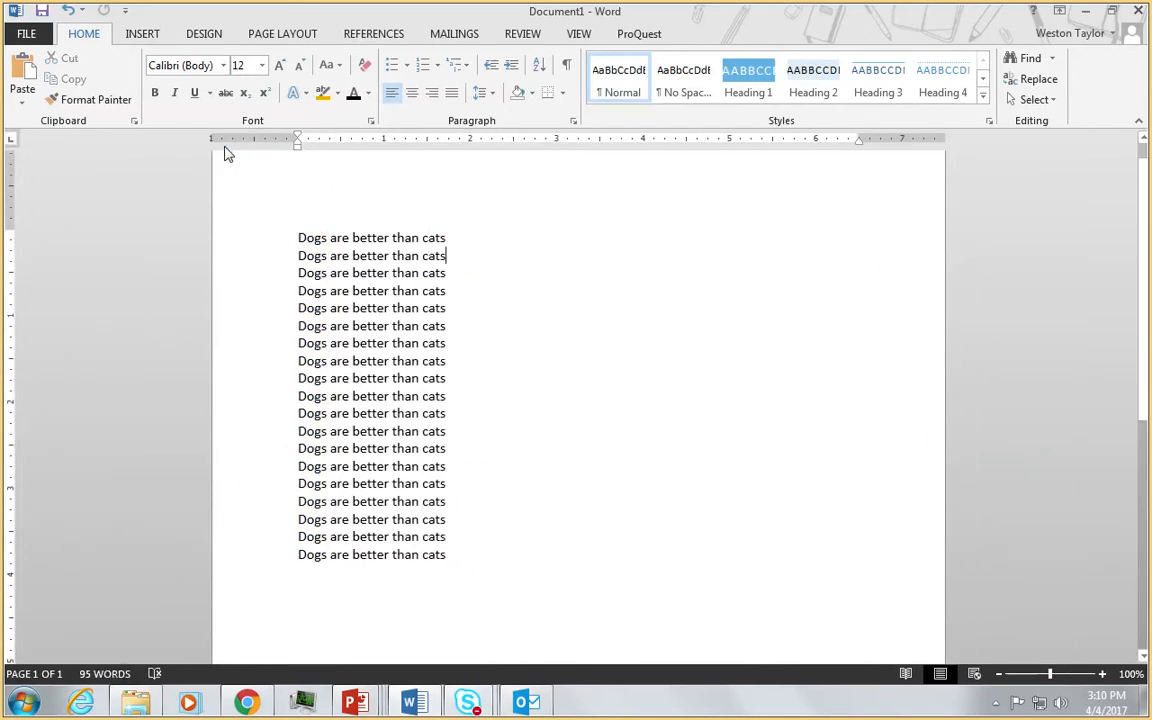
key("ctrl+f")
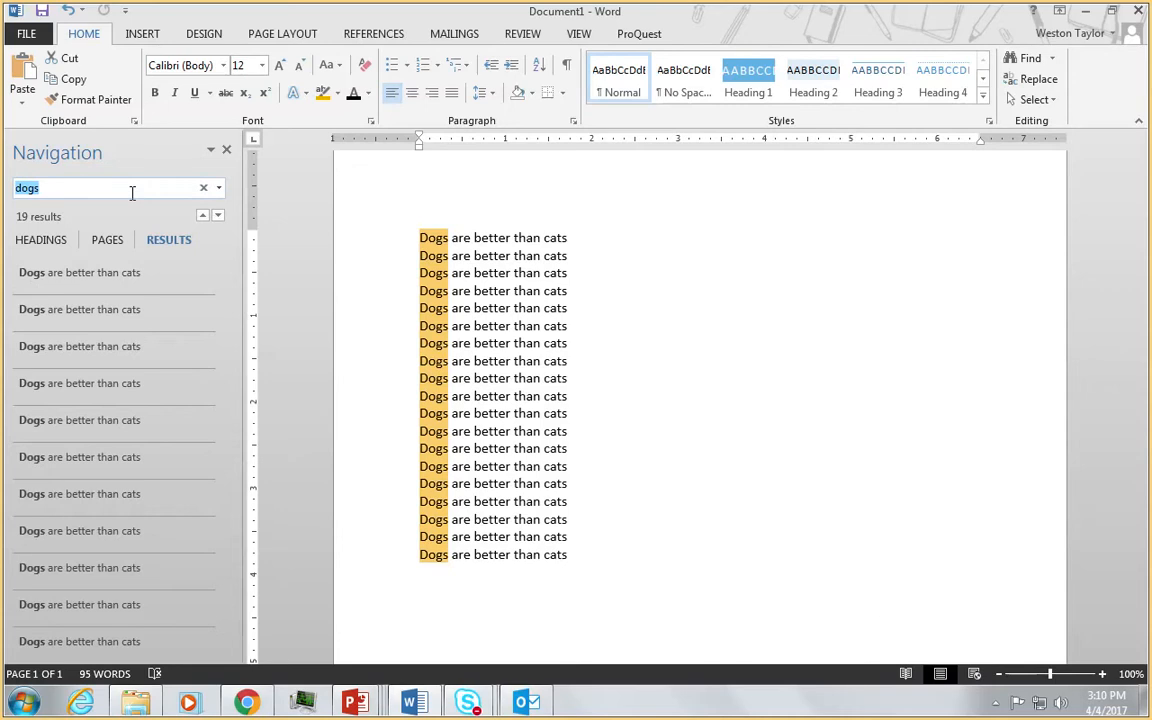
Step: Look through the list of matches for "dogs" and close the search pane
scroll(148, 362, "down", 1)
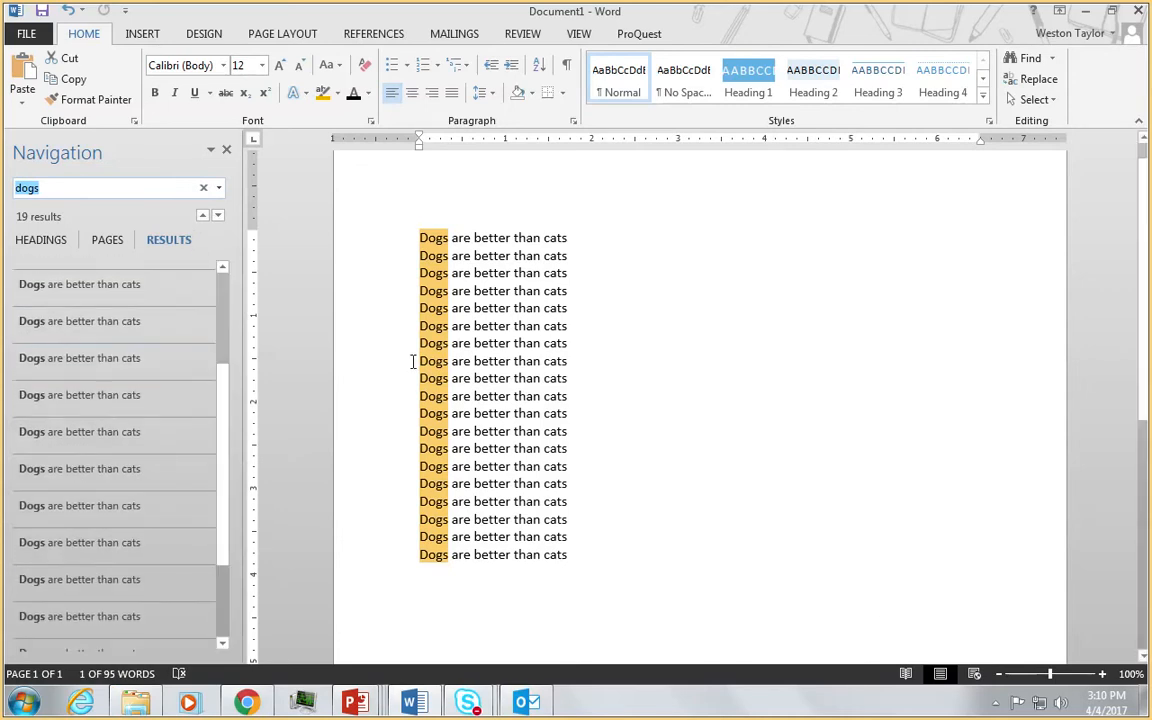
scroll(115, 350, "down", 1)
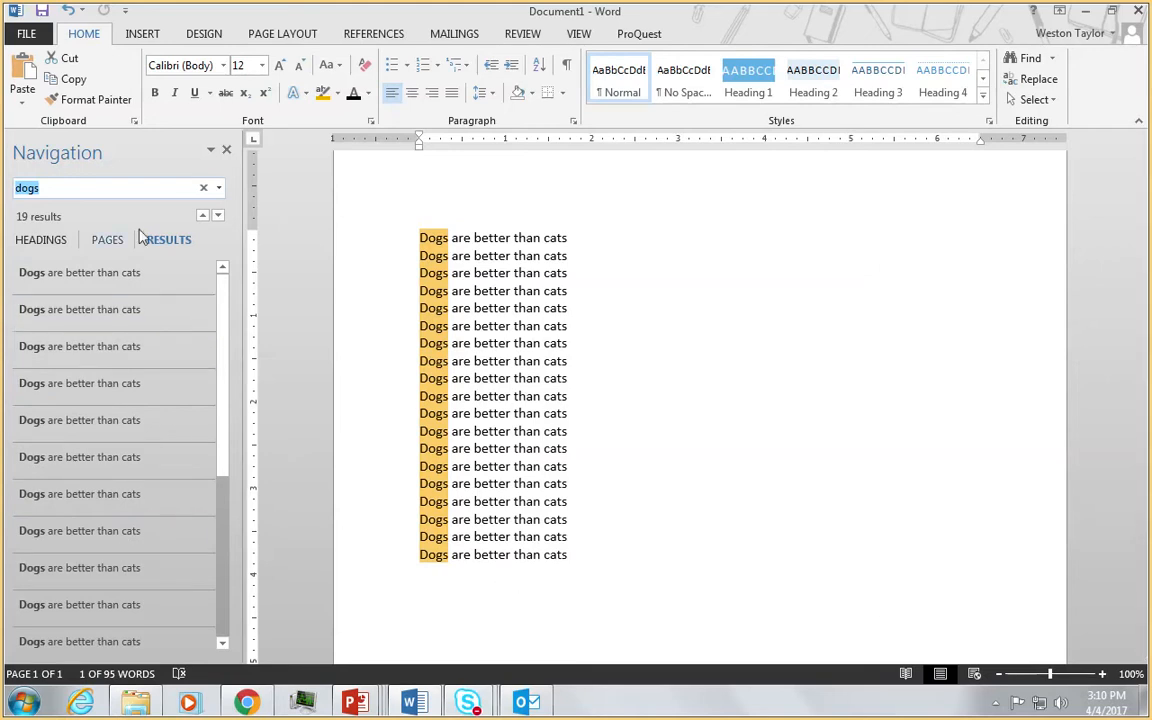
left_click(151, 190)
left_click(226, 150)
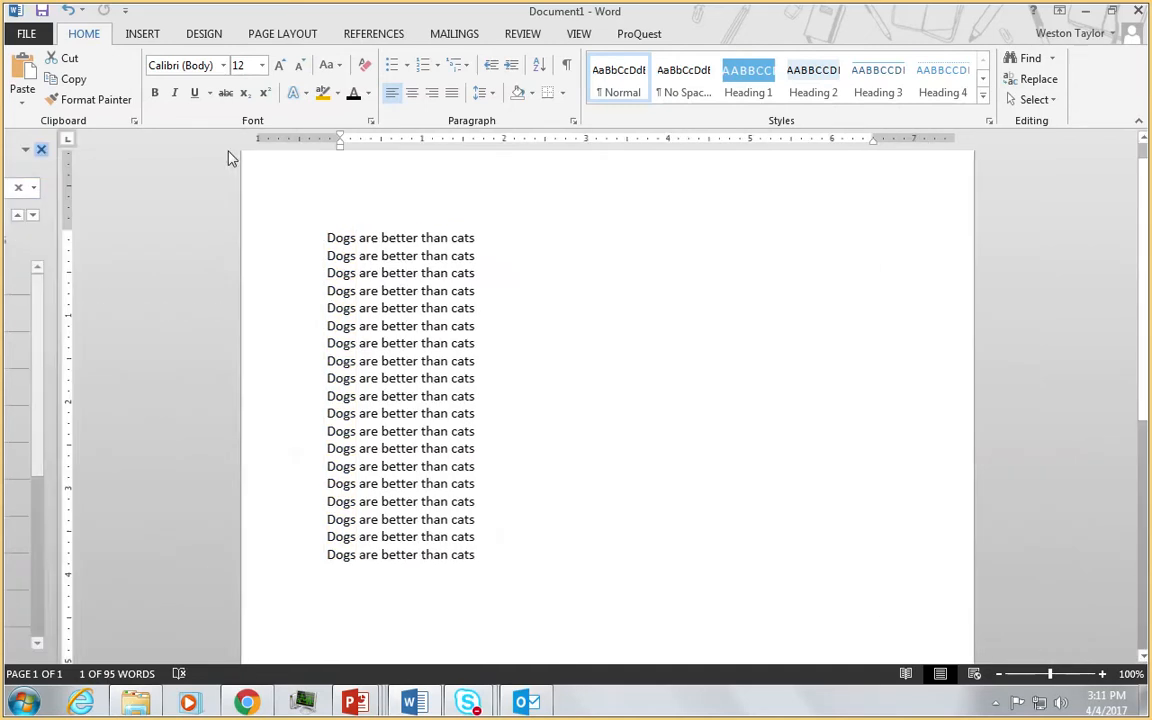
Step: Set up a Find and Replace of "dogs" with "cats", moving the dialog clear of the text
left_click(1038, 80)
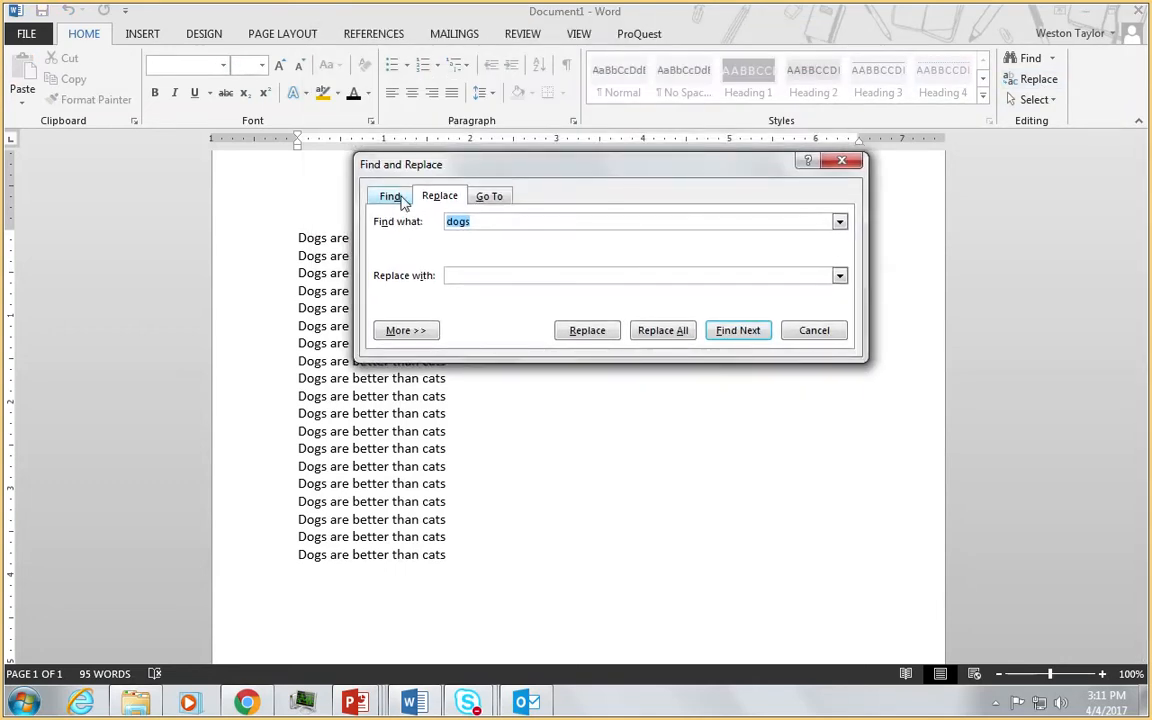
left_click(392, 197)
left_click(436, 197)
left_click(392, 197)
left_click(438, 197)
left_click_drag(518, 221, 407, 222)
left_click(574, 149)
left_click(620, 155)
left_click_drag(620, 155, 767, 63)
left_click(667, 189)
type("cats")
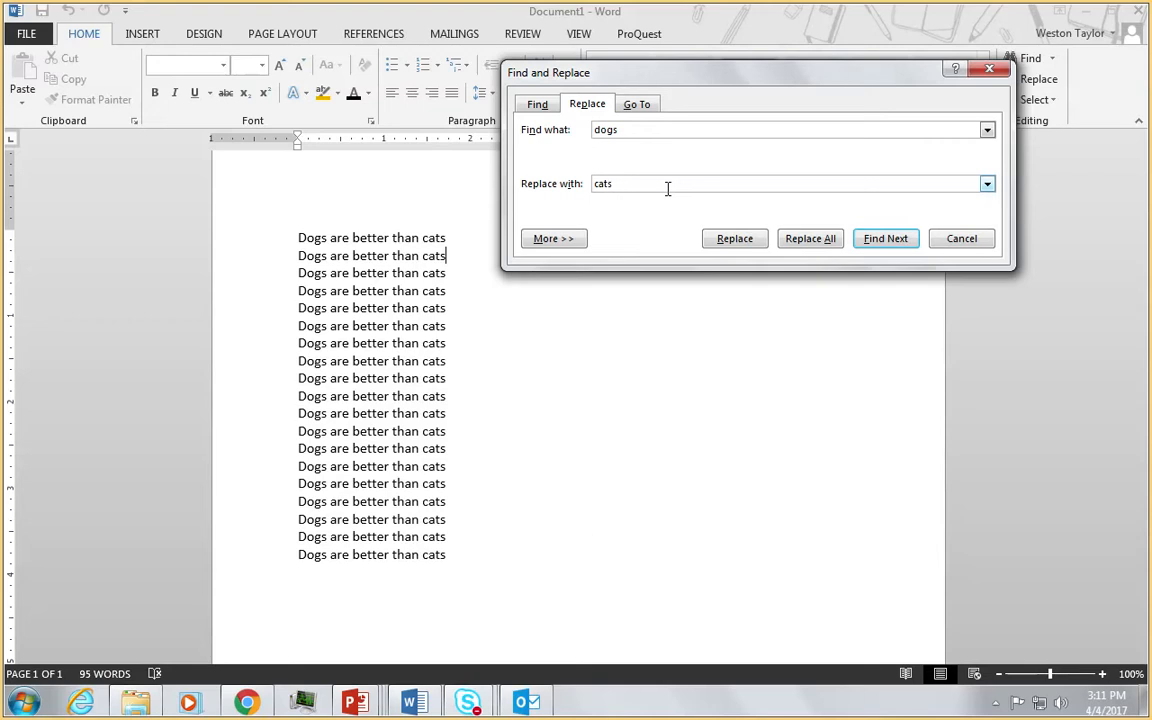
Step: Replace three occurrences of "dogs" with "cats" one at a time, replace all the remaining ones, and close the dialog
left_click(733, 238)
left_click(733, 238)
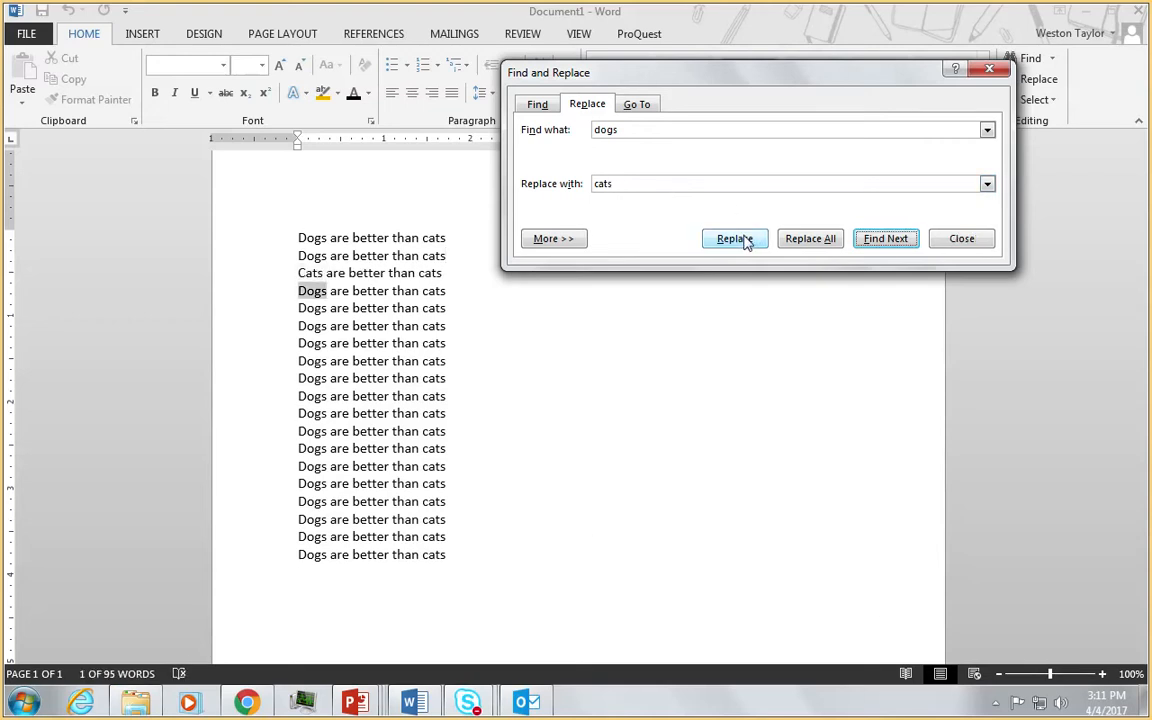
left_click(735, 238)
left_click(735, 238)
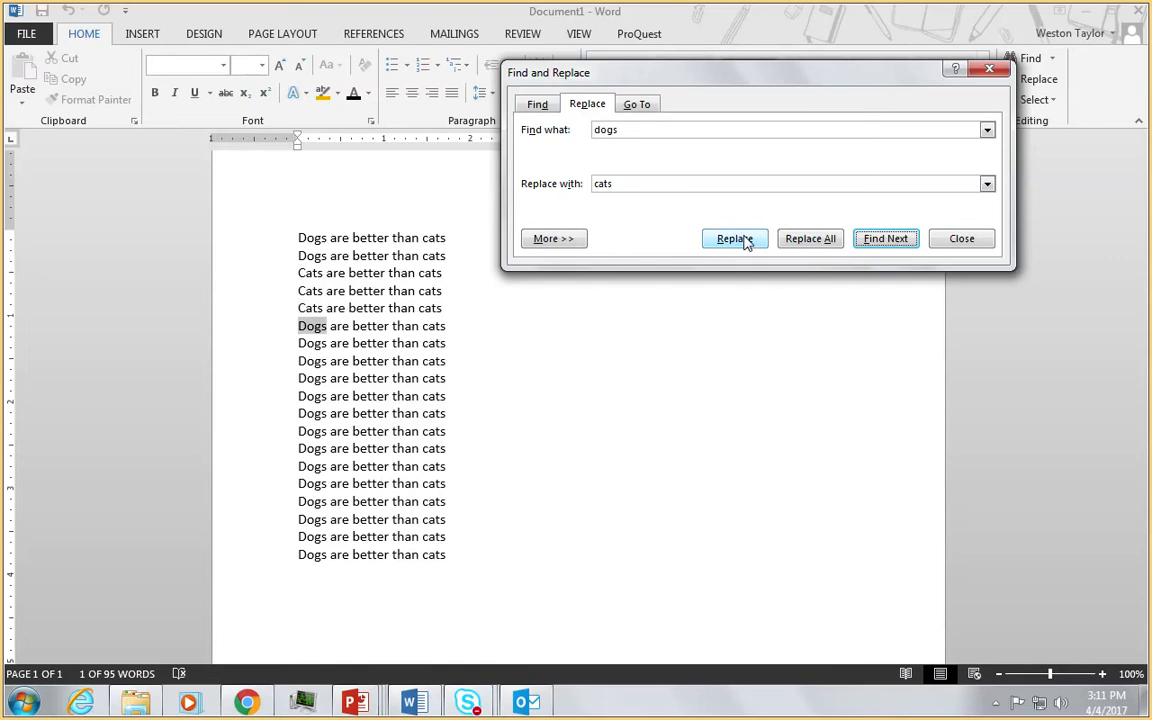
left_click(825, 240)
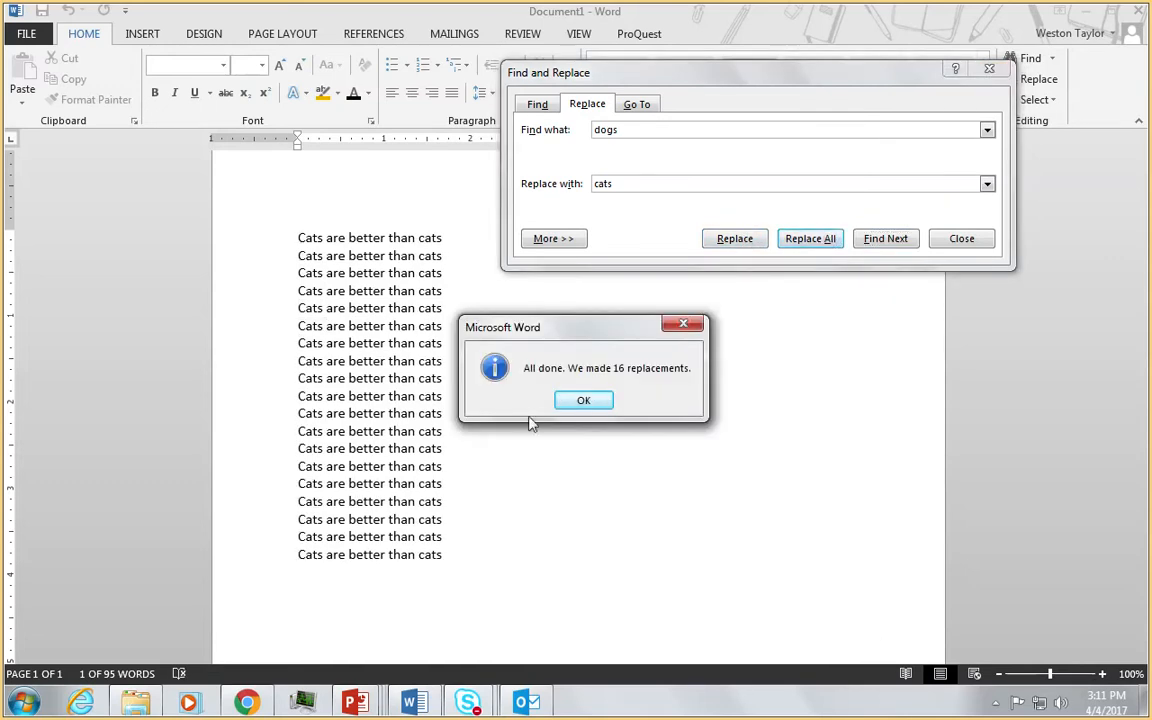
left_click(584, 401)
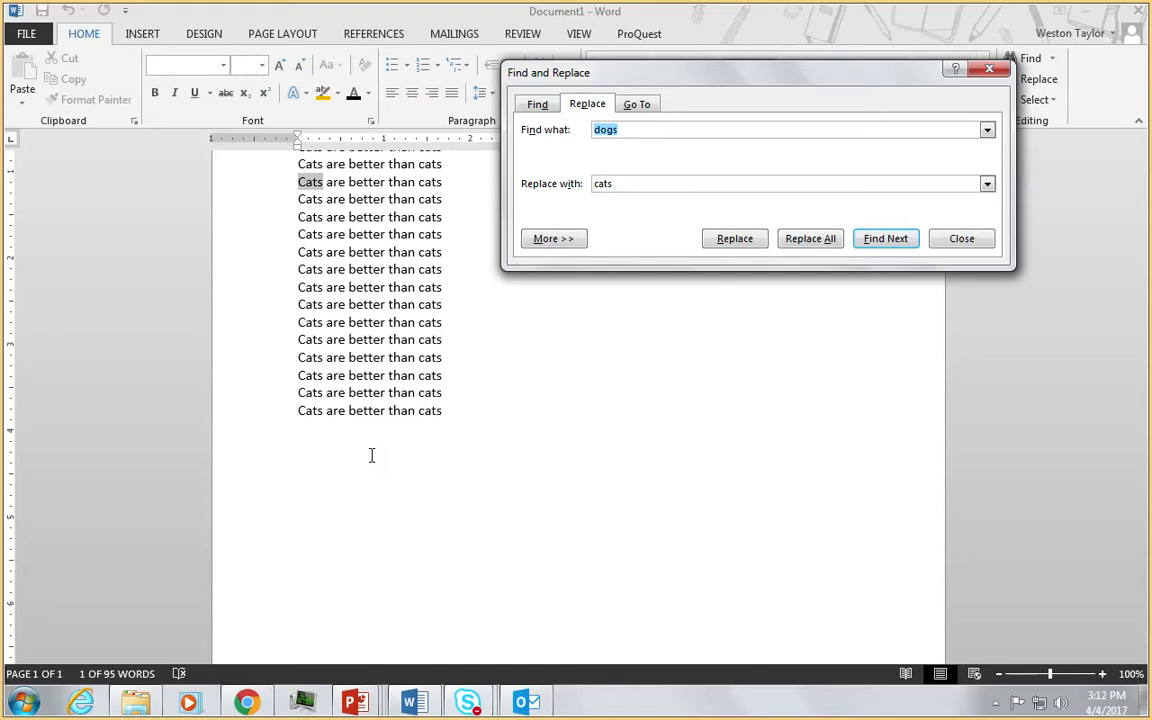
left_click(651, 130)
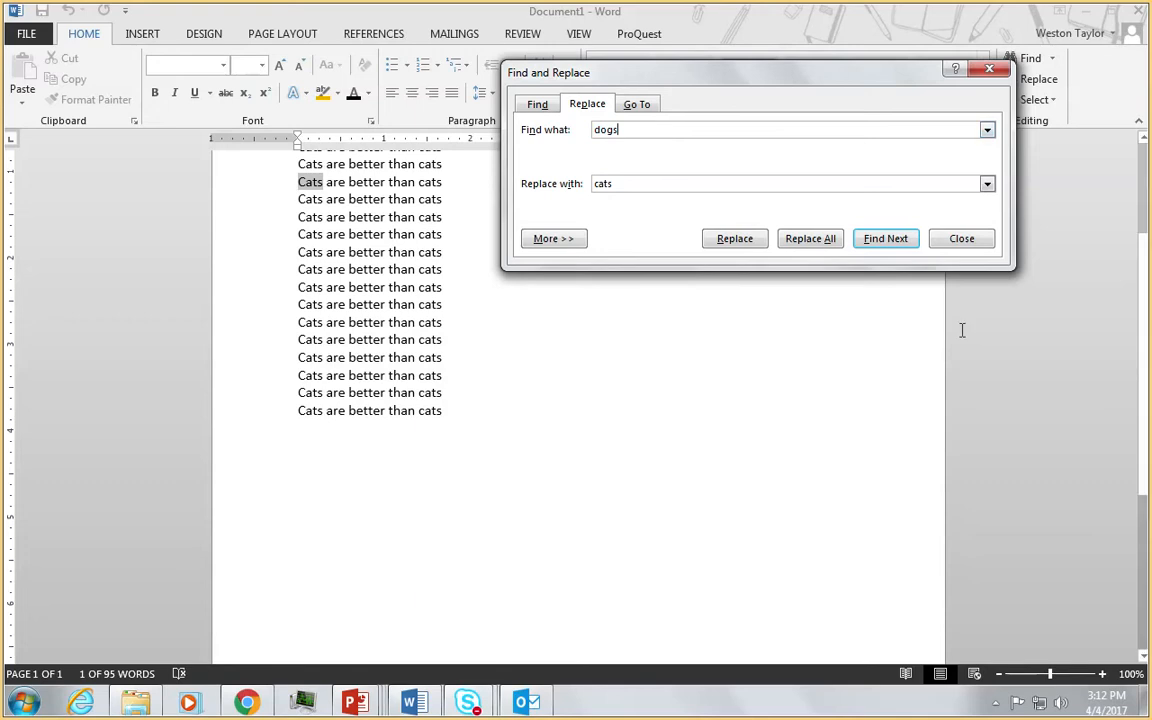
left_click(955, 240)
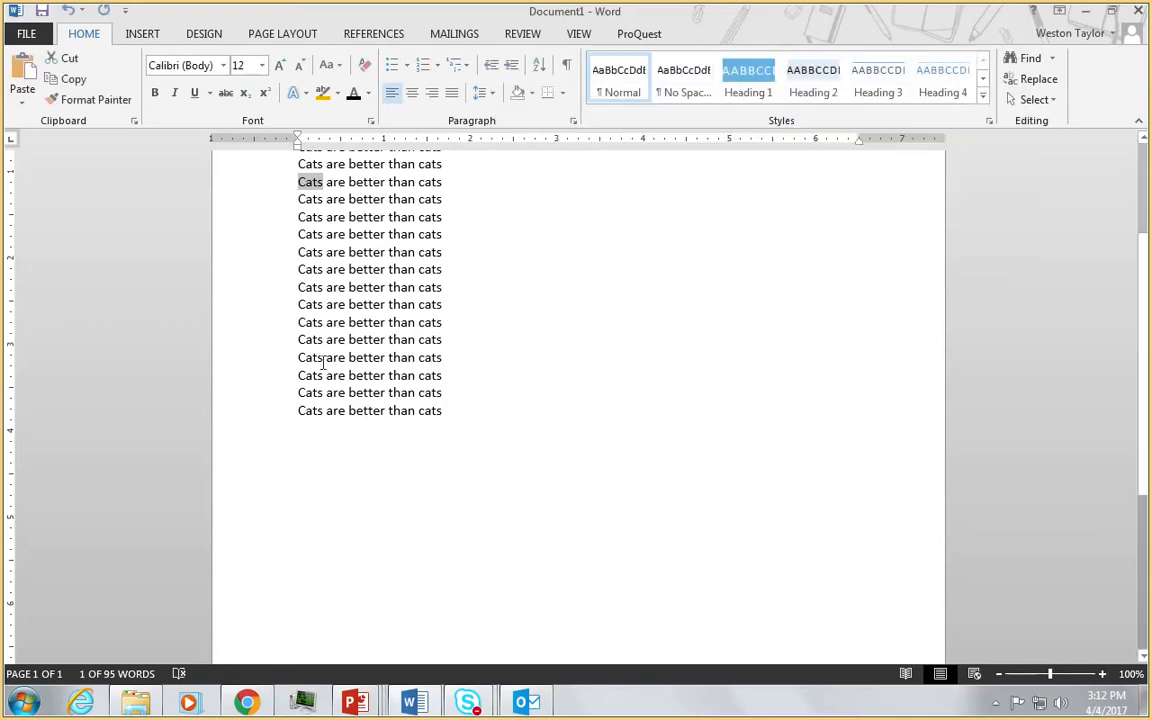
Step: Overwrite all the document's text with the word "There" followed by a new line
key("ctrl+a")
type("there")
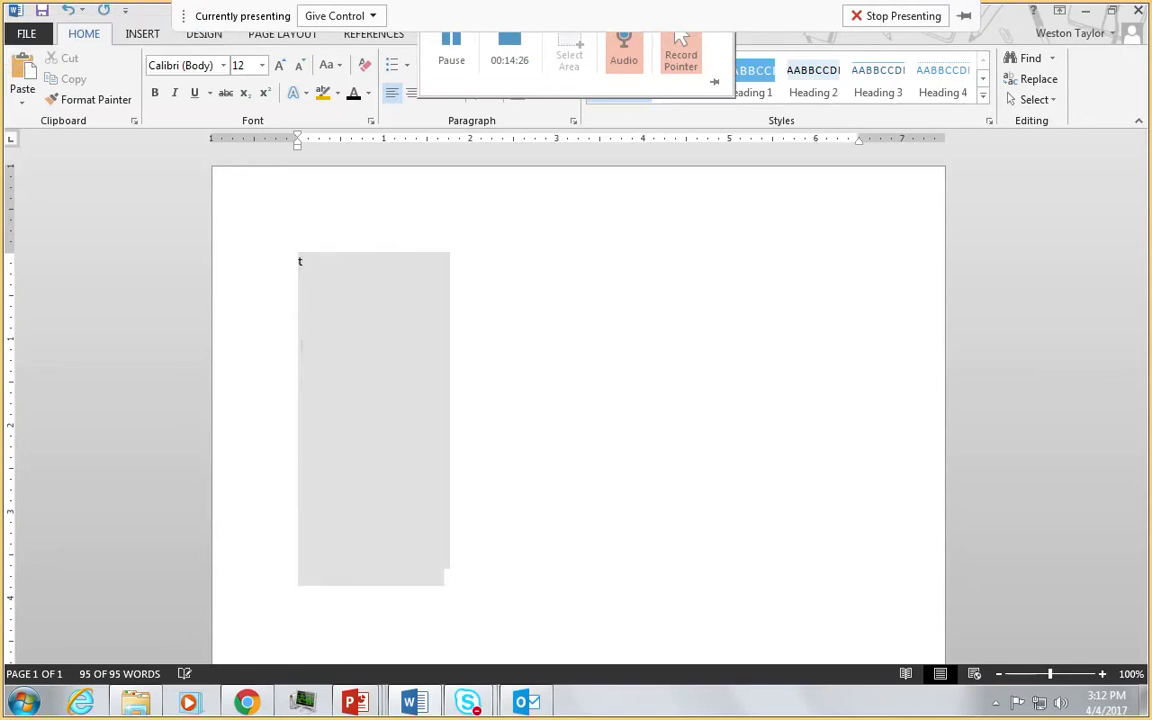
key("Return")
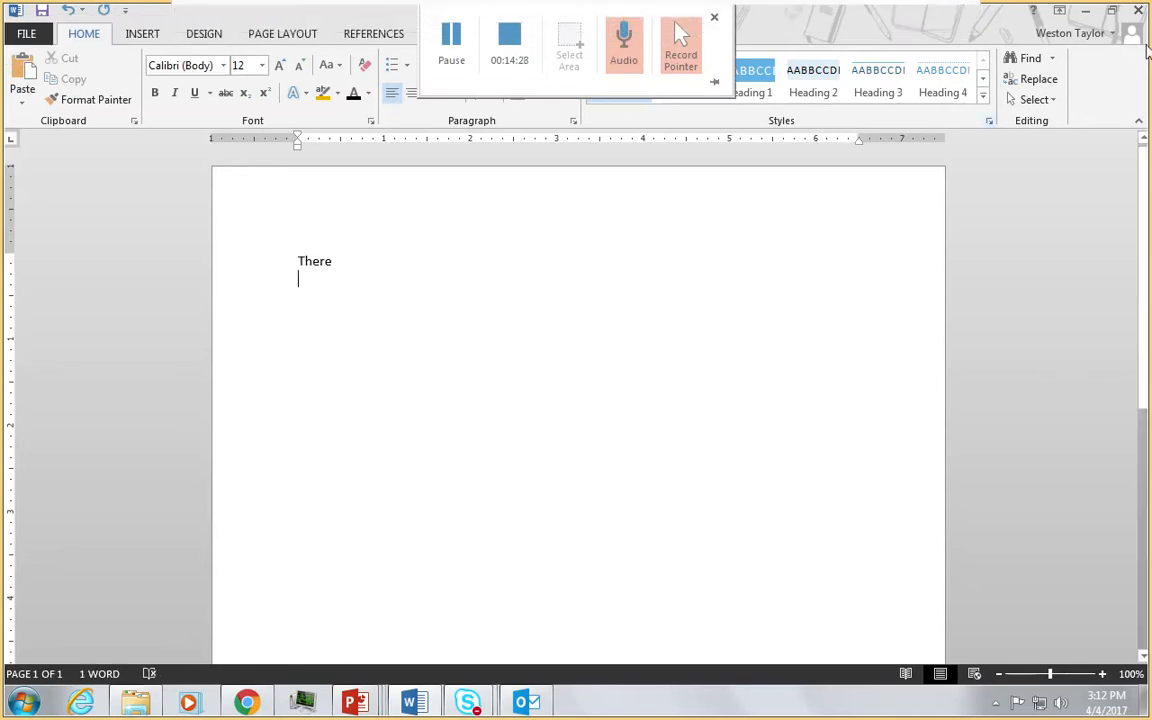
Step: Find "the" inside the word "There", replace it with "them", and remove the added letter "m" from the word
left_click(1040, 80)
type("the")
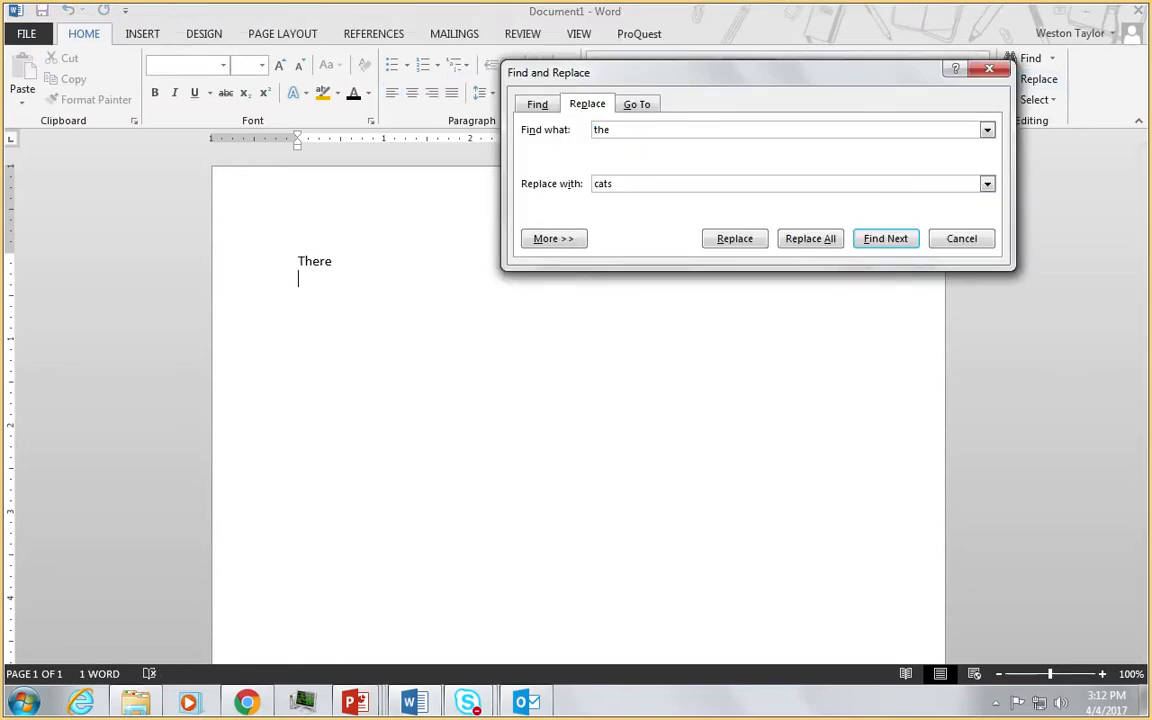
left_click(899, 242)
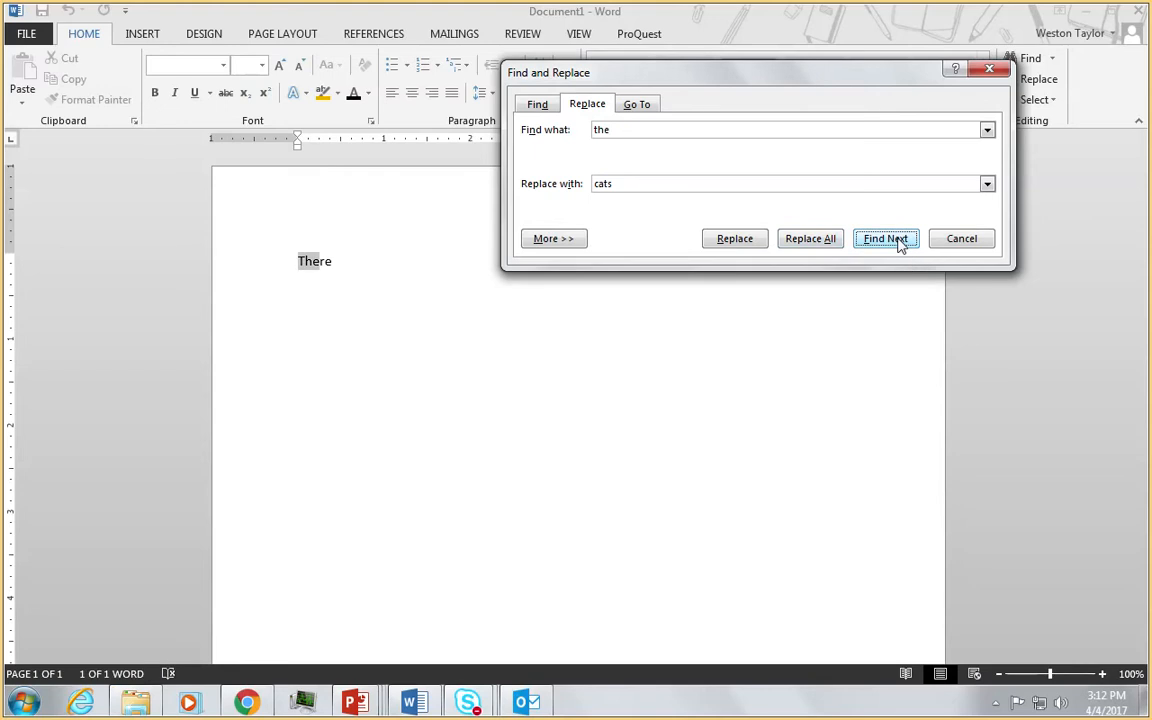
left_click(684, 184)
type("i")
key("BackSpace")
type("them")
left_click(756, 244)
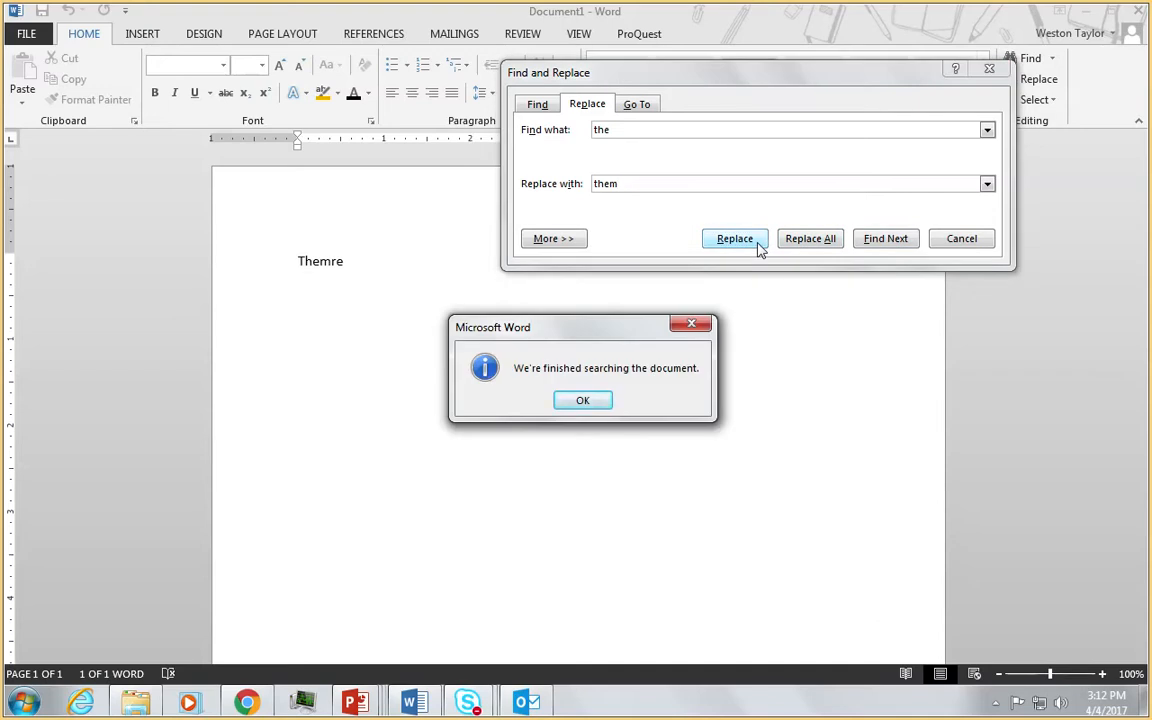
left_click(607, 391)
scroll(607, 391, "down", 2)
left_click(946, 239)
scroll(481, 249, "up", 2)
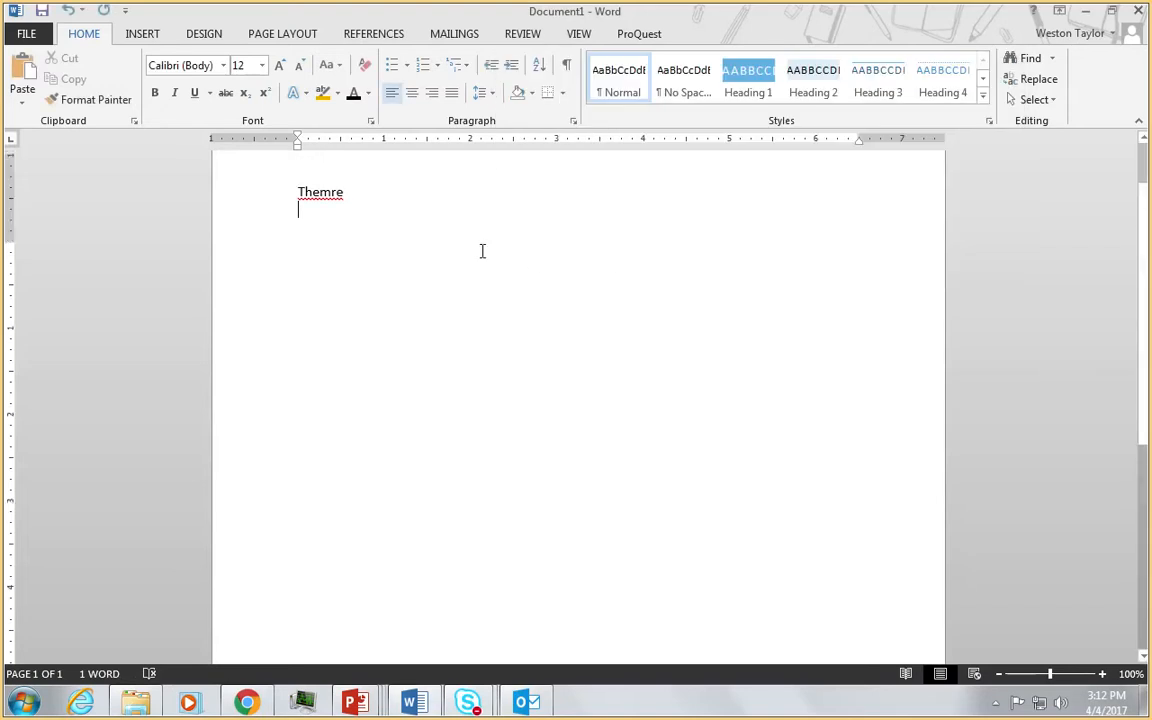
left_click(332, 250)
key("BackSpace")
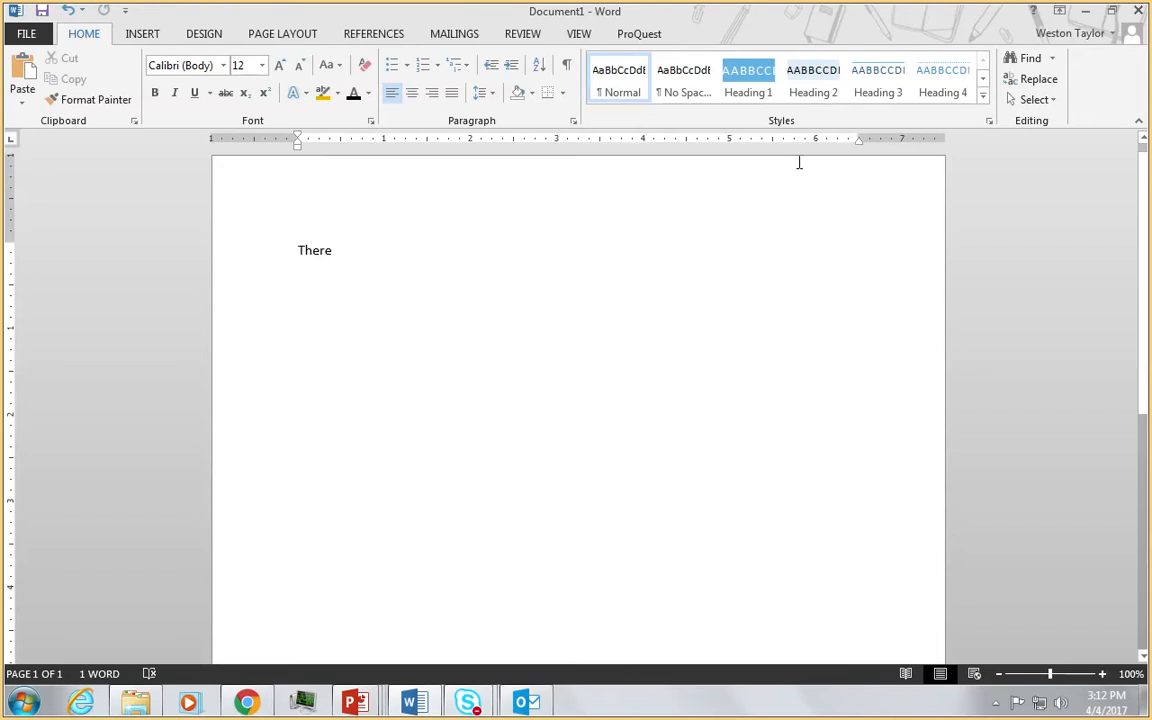
Step: Search for "the" again with Find and Replace, close the dialog, and delete the word "There"
left_click(1030, 80)
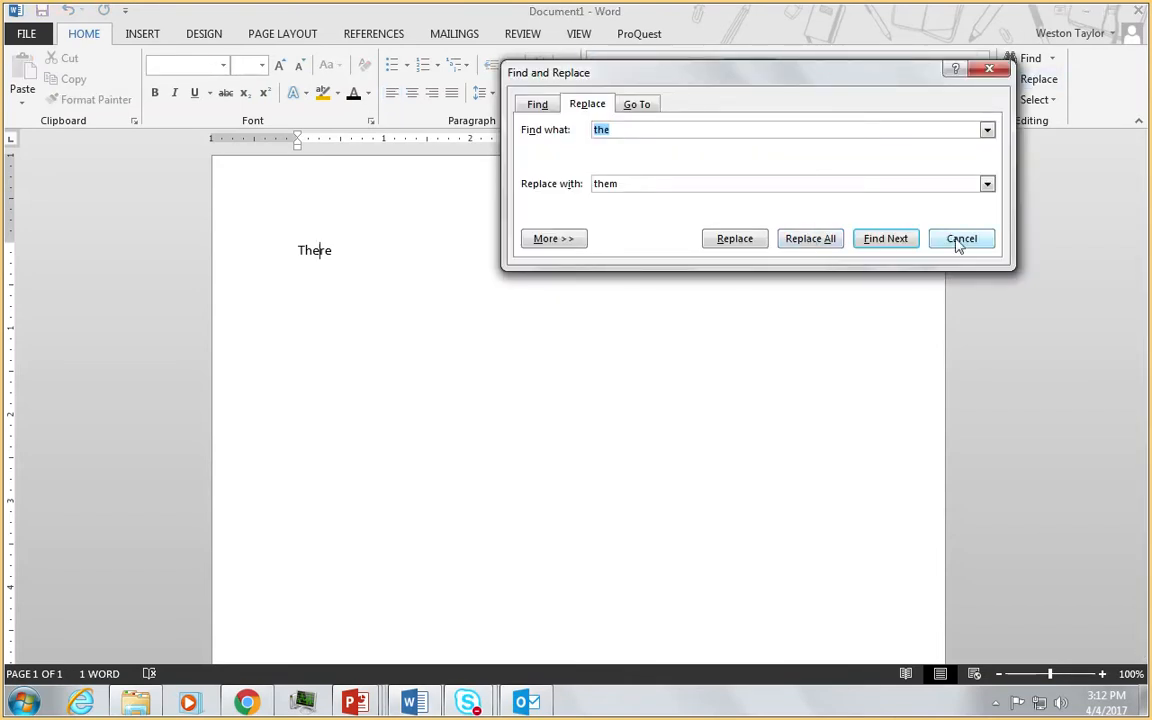
left_click(887, 240)
left_click(893, 242)
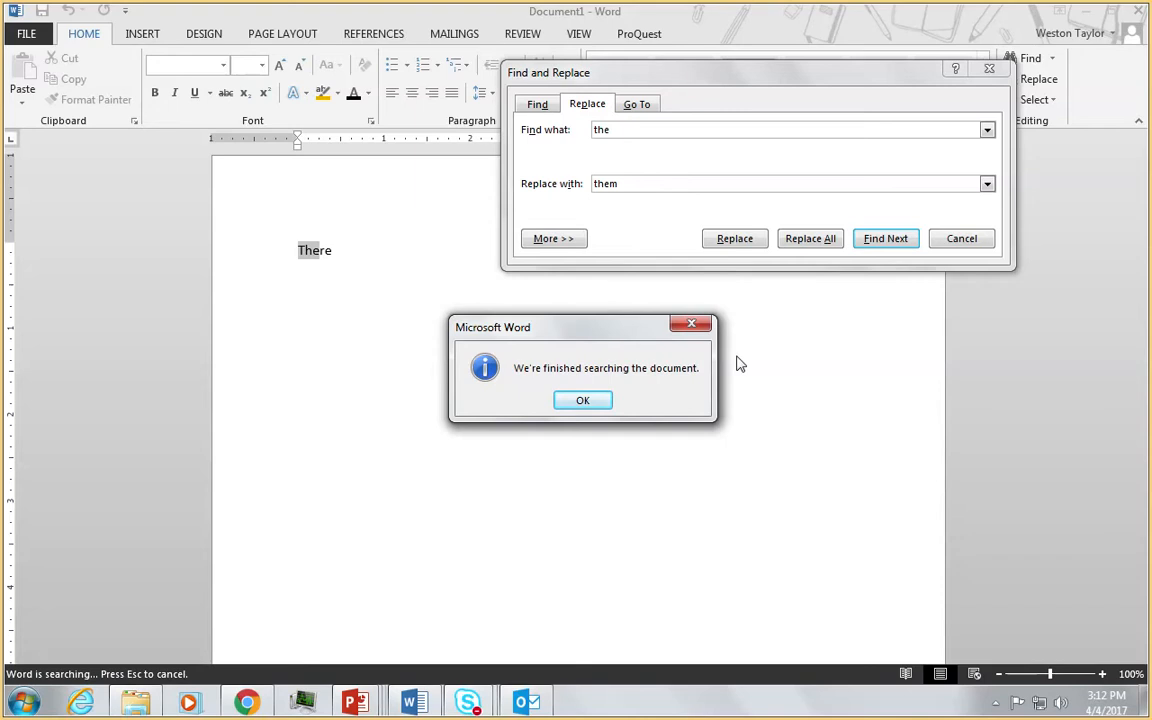
left_click(583, 400)
left_click(960, 240)
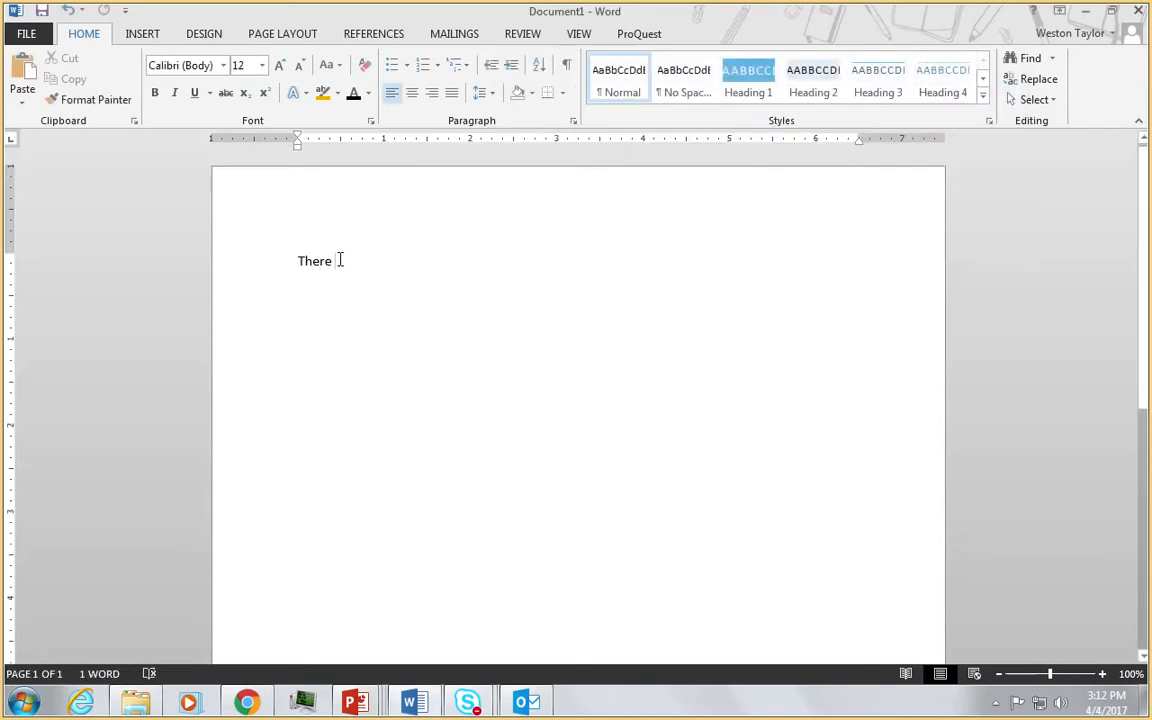
left_click_drag(339, 260, 275, 257)
key("Delete")
Step: Create a new blank document and view its print settings
key("ctrl+n")
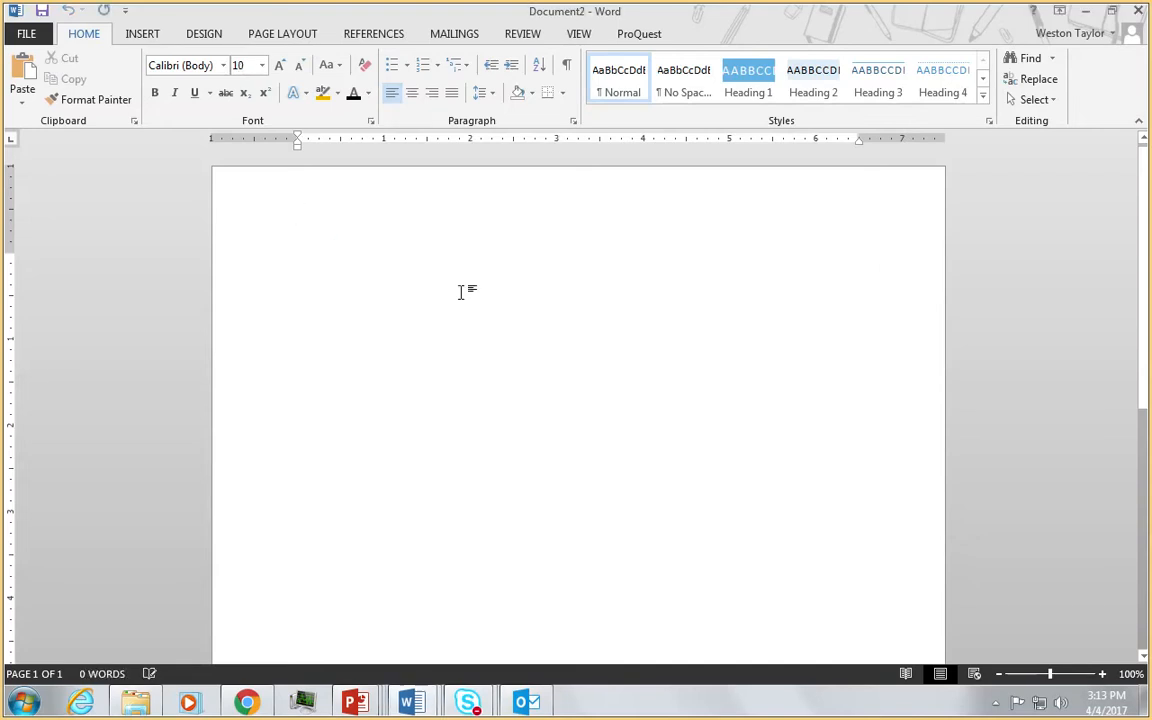
key("ctrl+p")
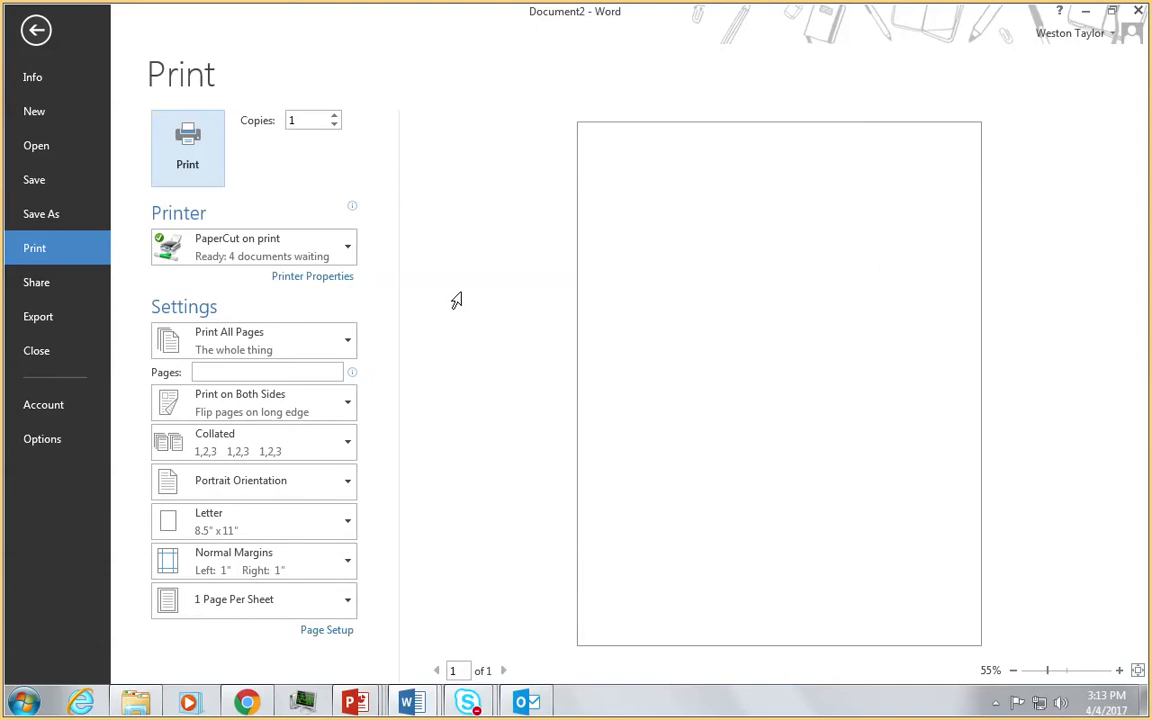
key("Escape")
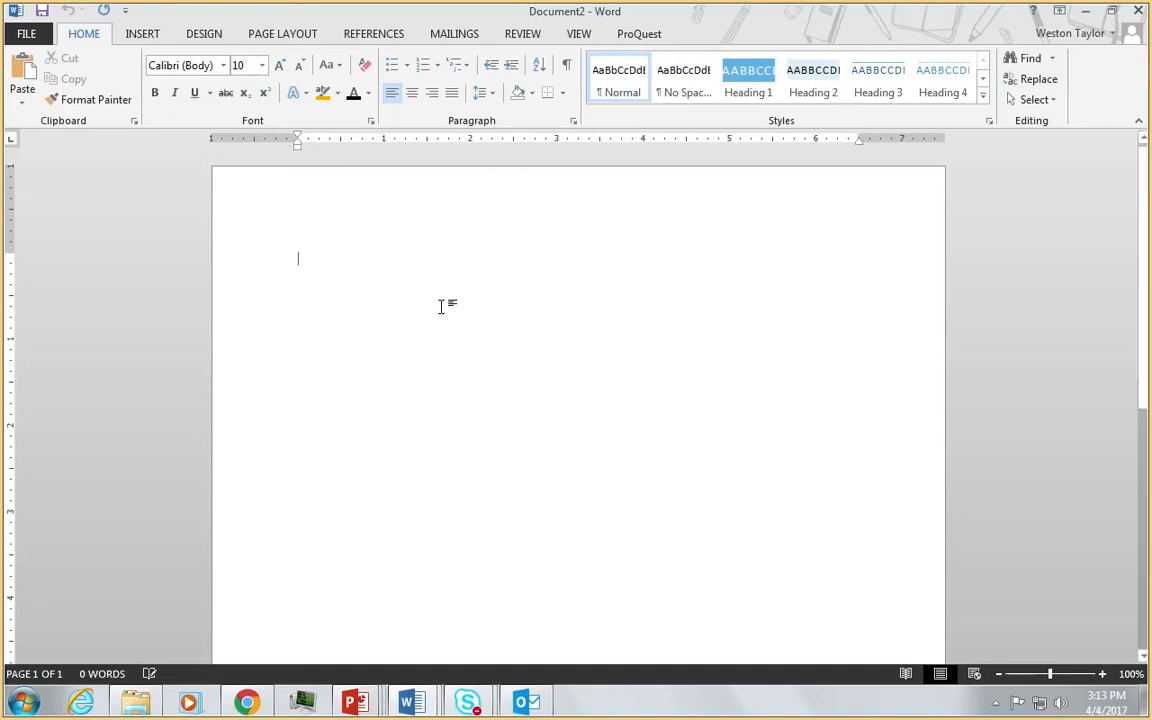
Step: Enter "asdfasdfsadf" in the new document and paste a copy of it on the line below
type("asdfasdfsadf")
left_click_drag(540, 305, 85, 275)
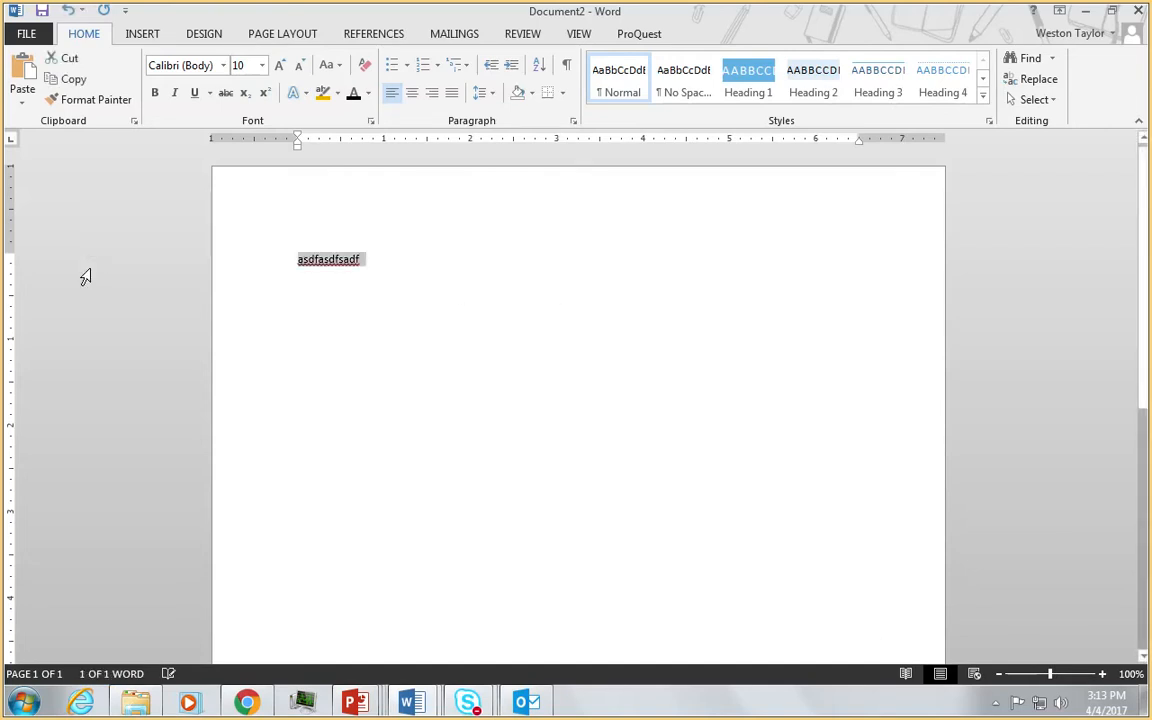
key("ctrl+c")
left_click(445, 247)
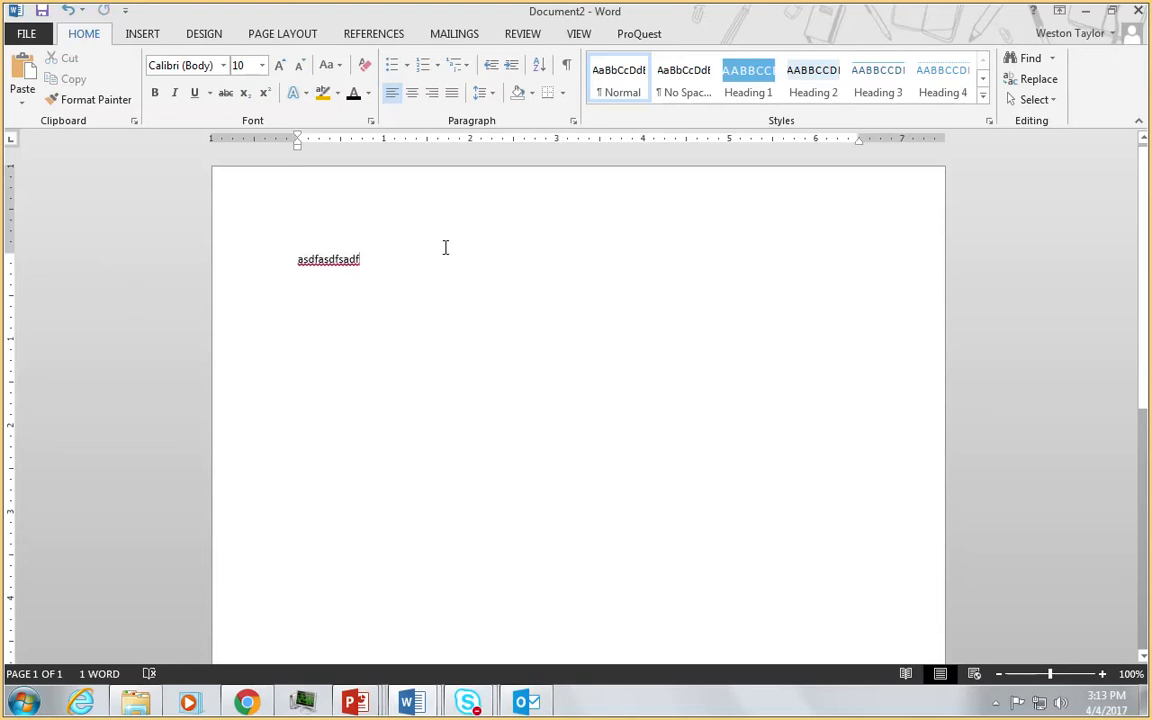
key("Return")
key("ctrl+v")
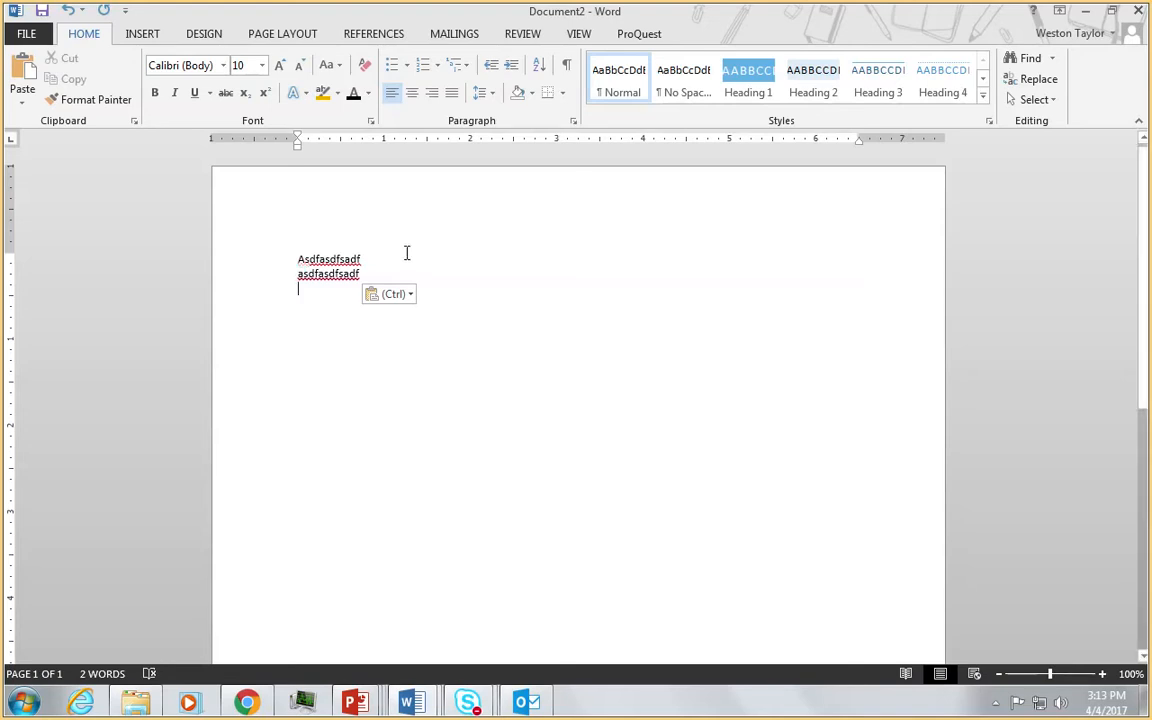
Step: Cut the first line of text and paste it below the remaining line
left_click(264, 256)
key("Delete")
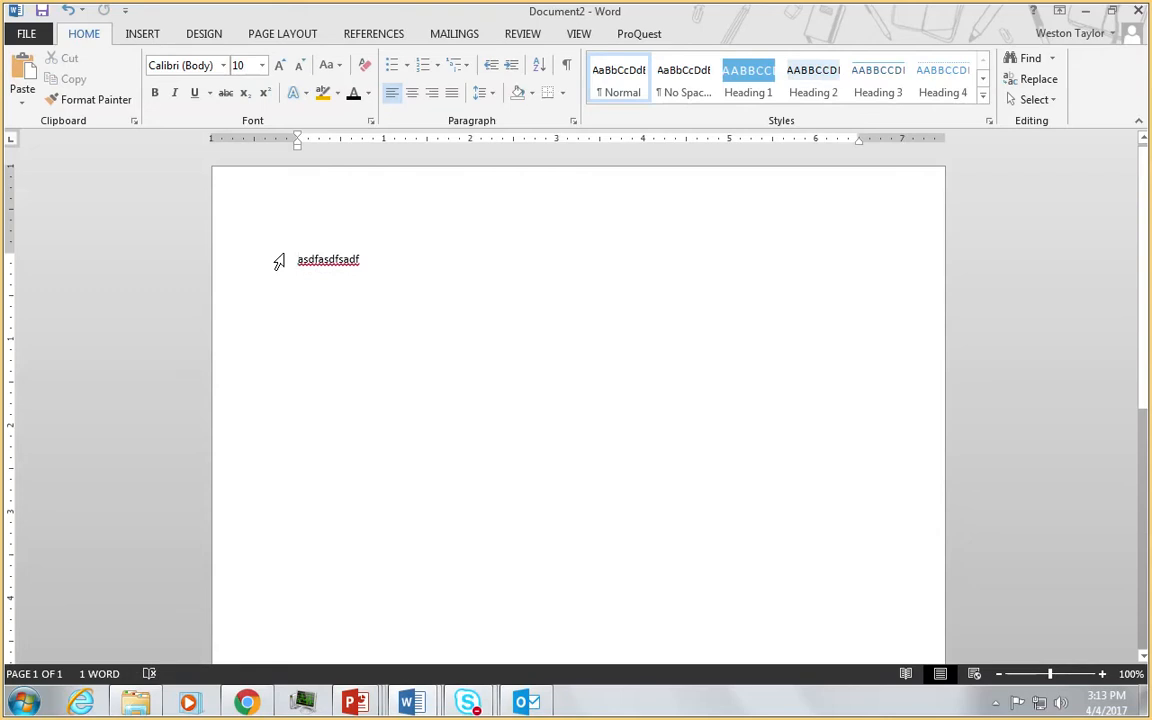
left_click(275, 306)
key("ctrl+v")
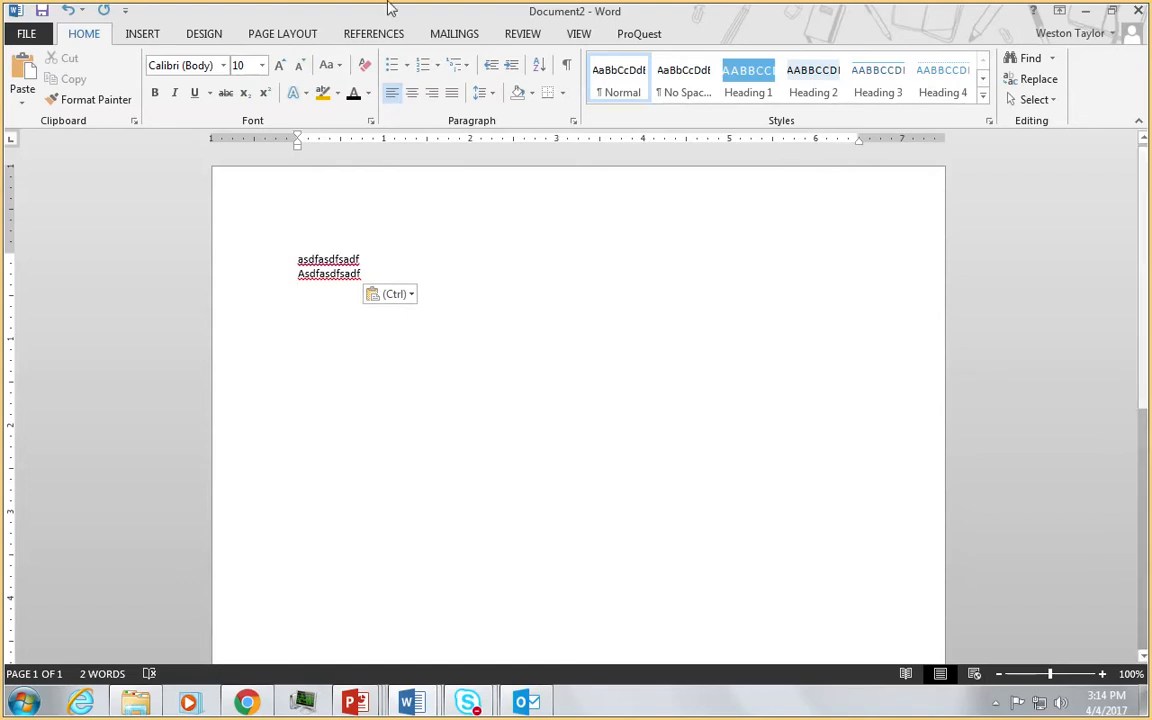
Step: Format both lines of text as a bulleted list
left_click_drag(386, 273, 223, 239)
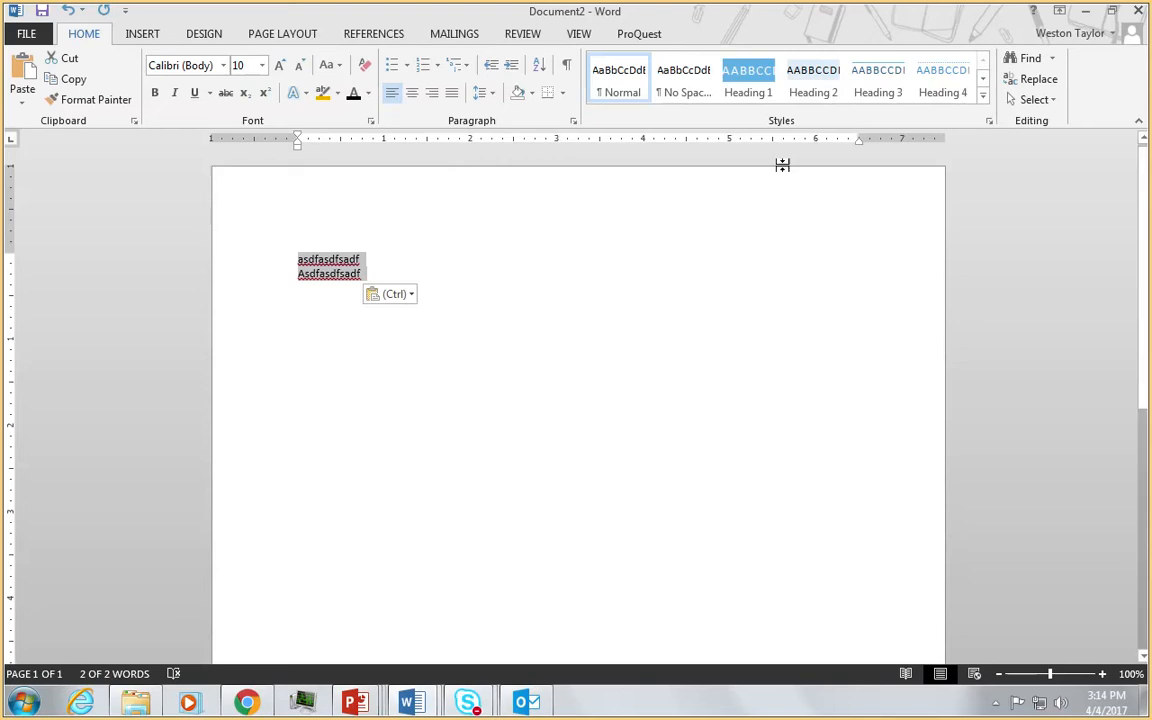
left_click(393, 66)
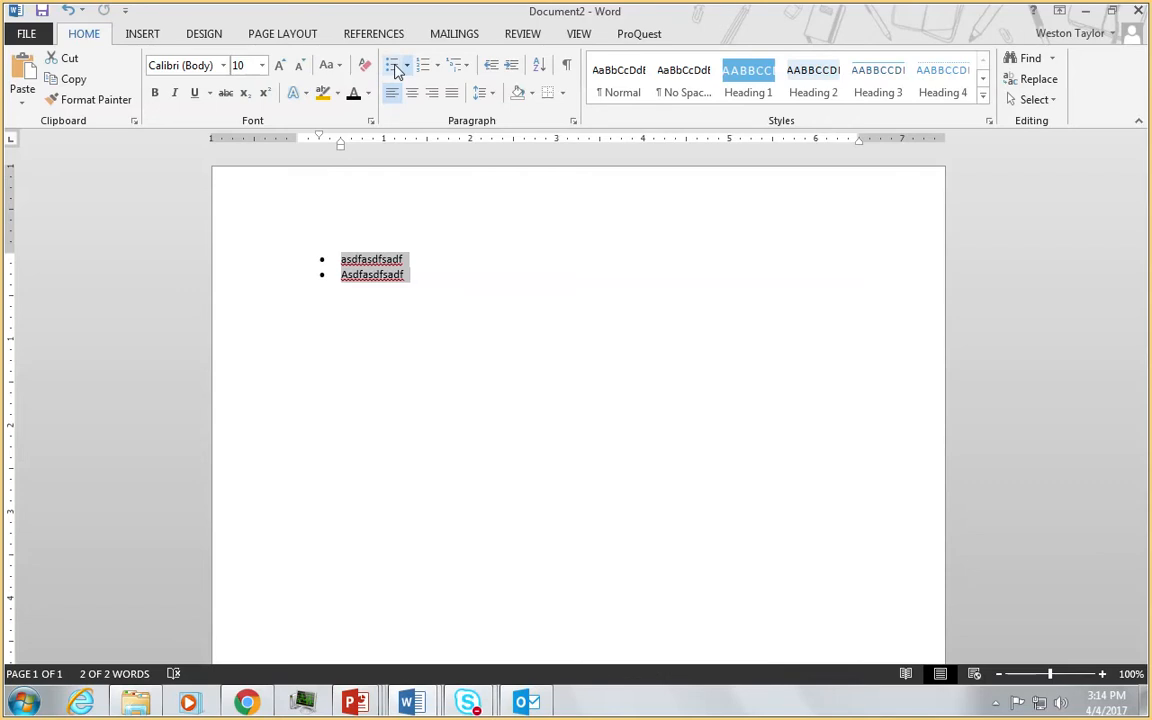
left_click(415, 276)
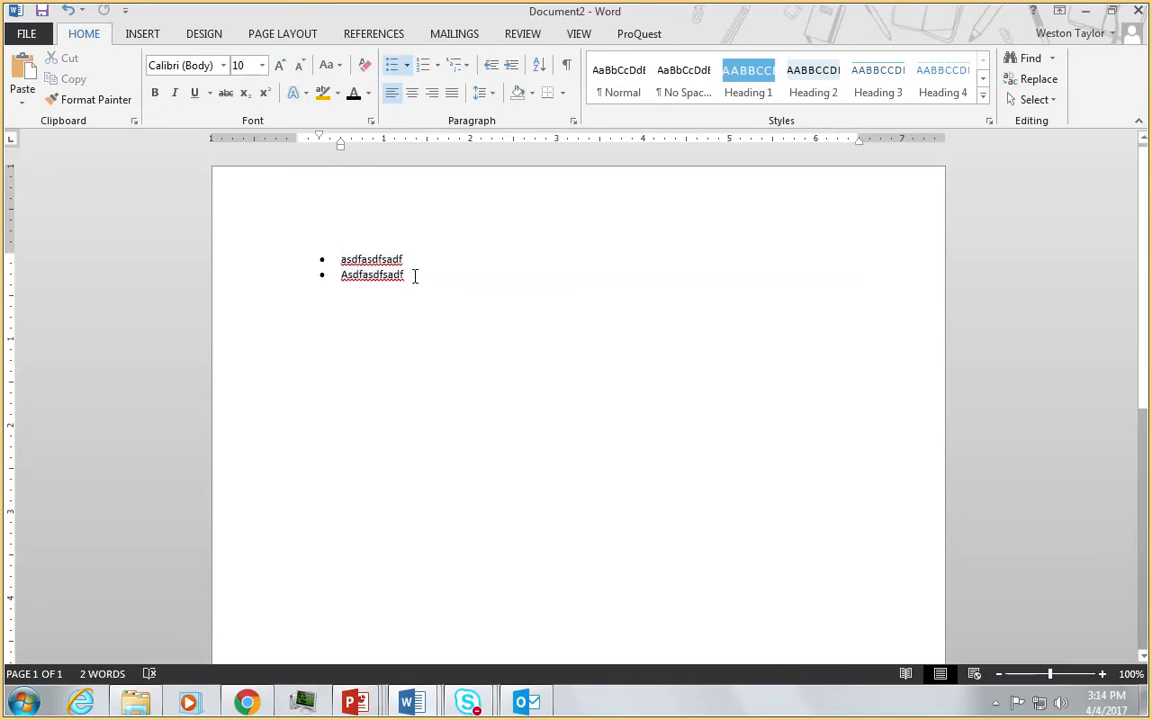
Step: Add a "Cats" bullet with the sub-bullets "Siamese" and "Tuxedo", and return the cursor to the "Cats" line
key("Return")
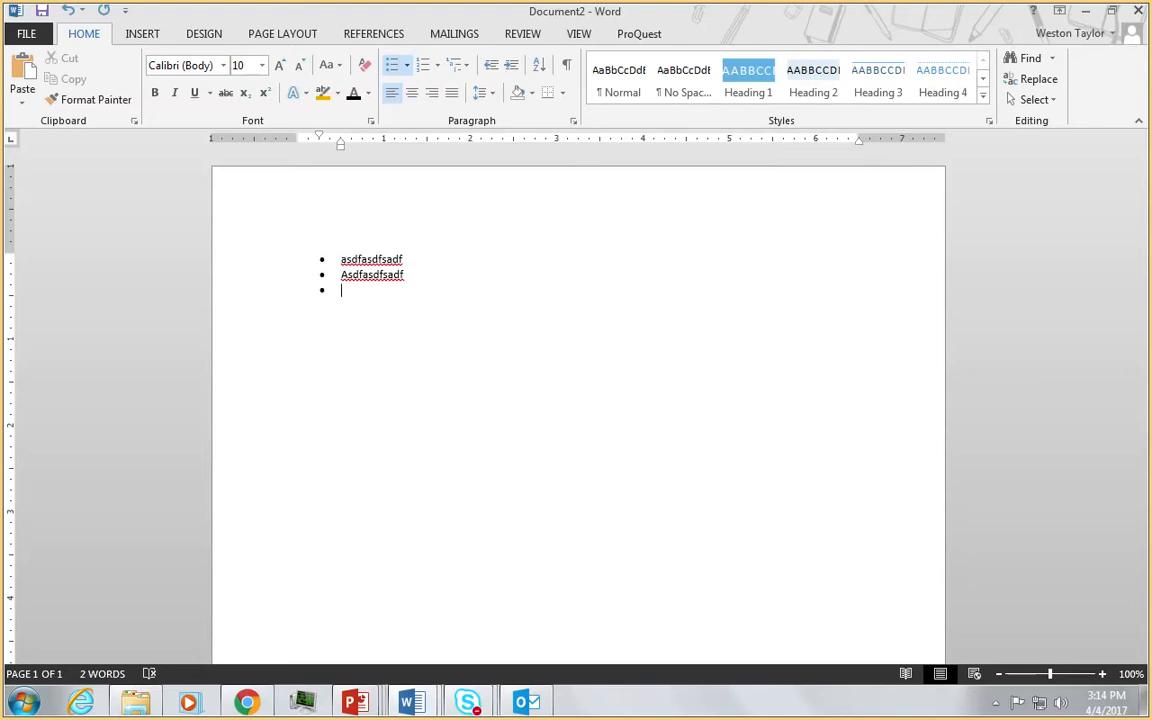
type("Cats")
key("Return")
key("Tab")
type("Siam")
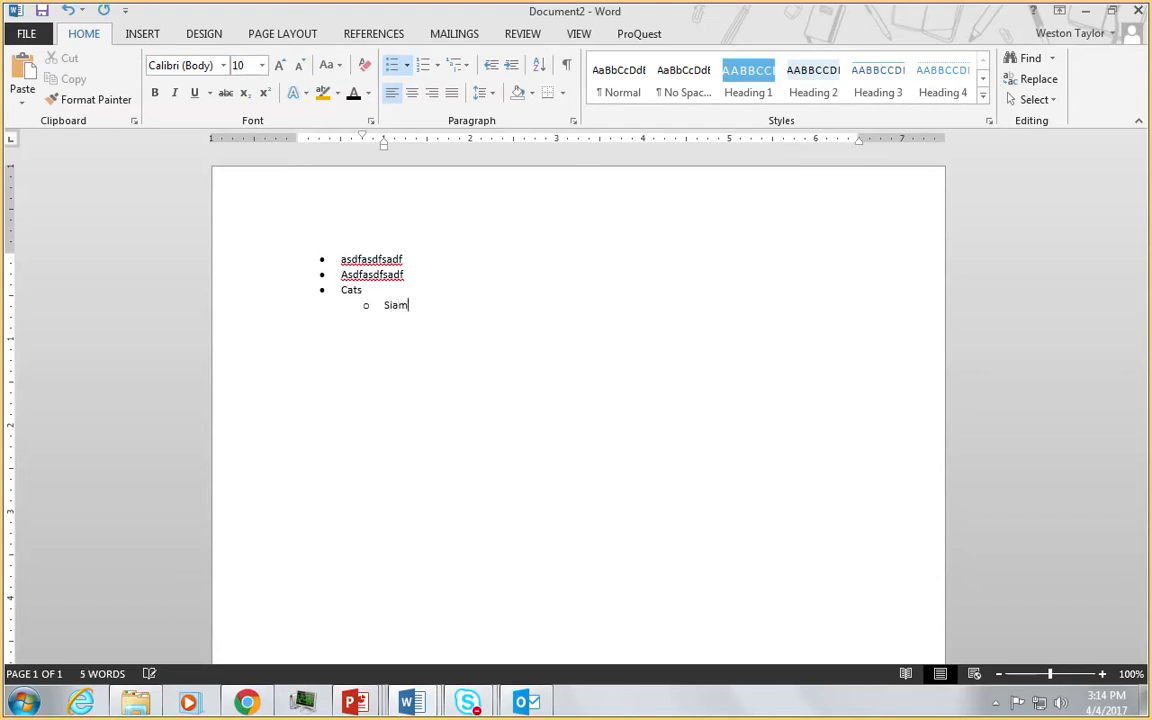
type("ese")
key("Return")
type("Tuxedo")
key("Up")
key("Up")
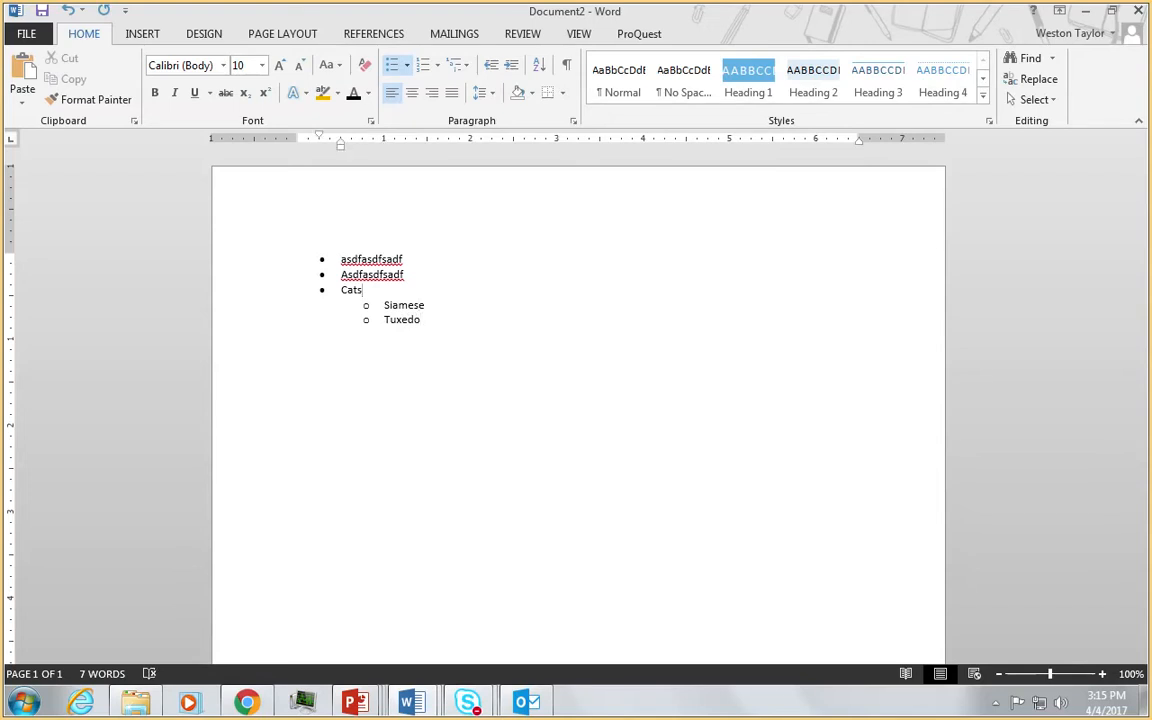
Step: Insert the sub-bullet "Tabby" directly under "Cats", above "Siamese"
key("Return")
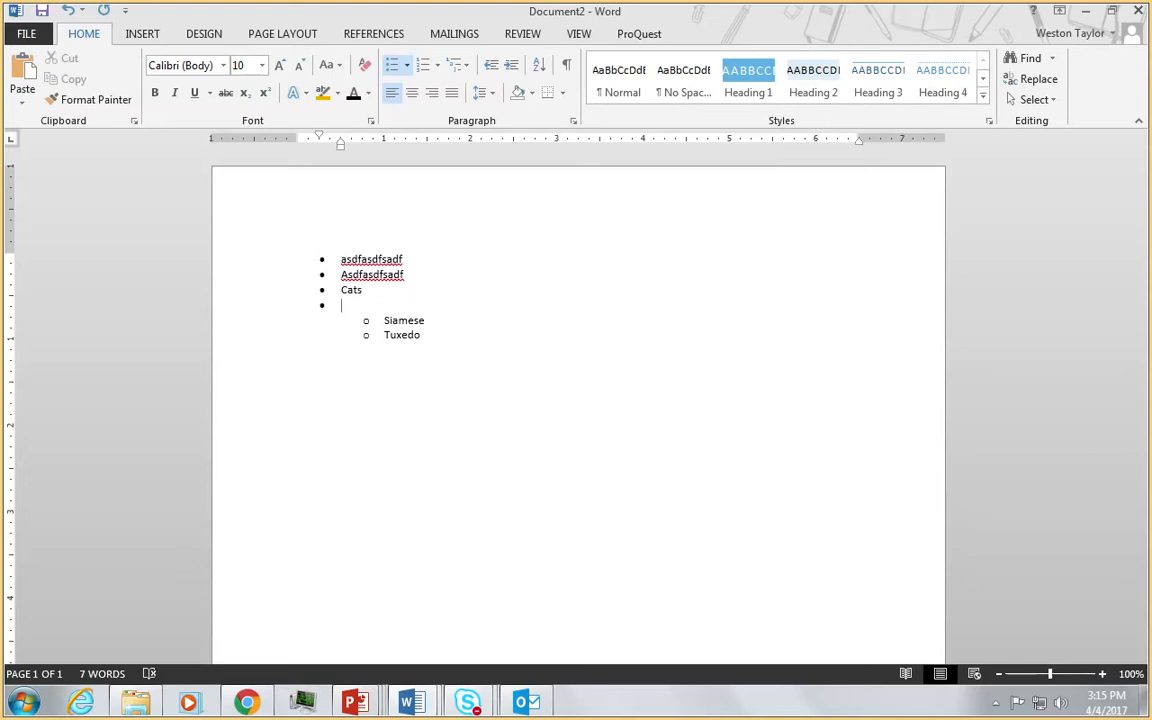
key("Tab")
type("Tabby")
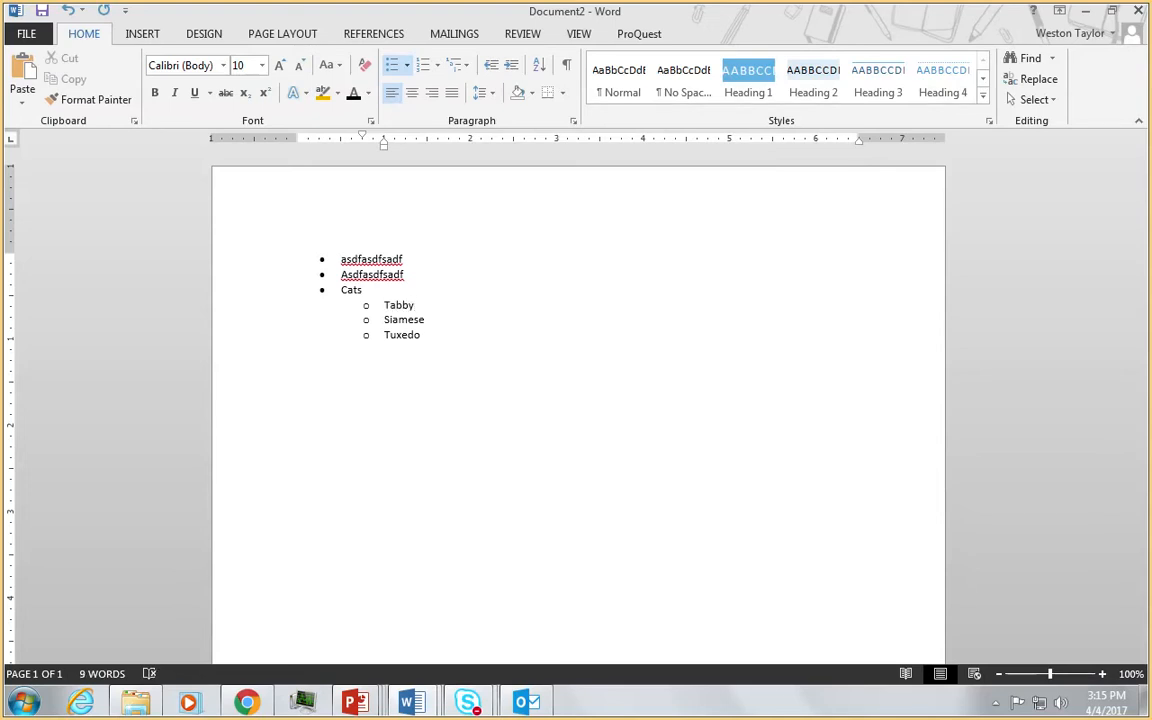
Step: Add a main-level "Dogs" bullet after the "Tuxedo" sub-bullet
key("Down")
key("Down")
key("Return")
key("shift+Tab")
type("R")
key("BackSpace")
type("Dogs")
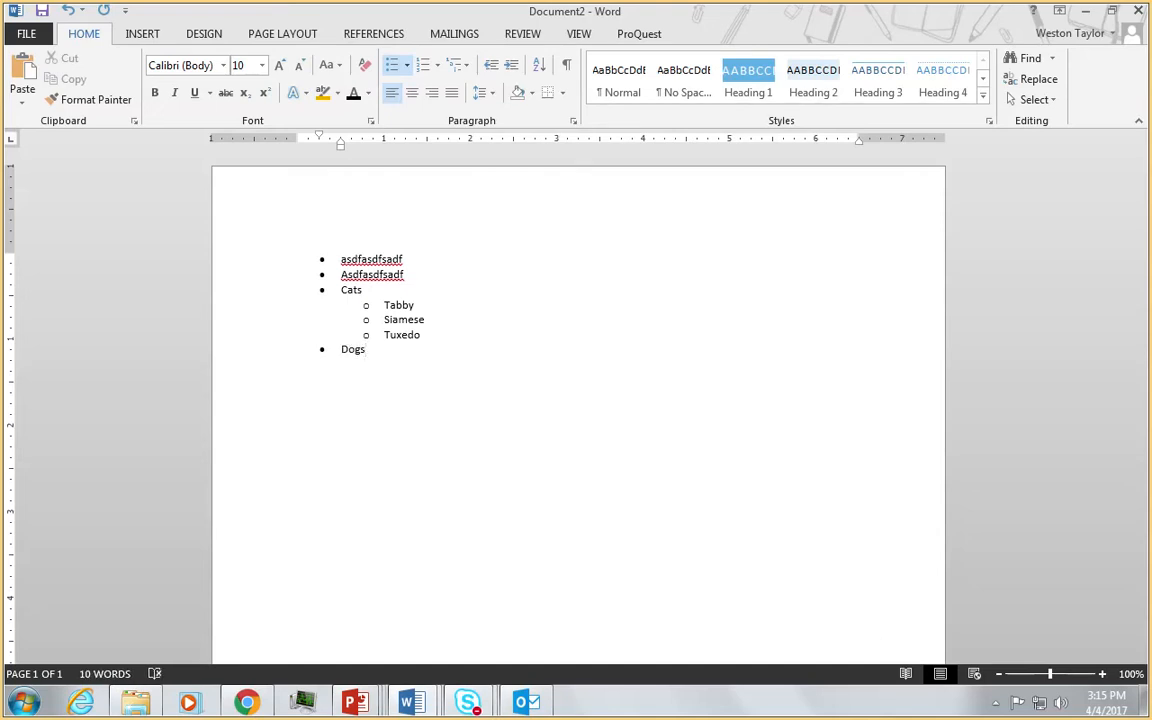
Step: Add the sub-bullets "Chow chow" and "Chiweeny" under "Dogs", followed by an empty sub-bullet
key("Return")
key("Tab")
type("Chow chod")
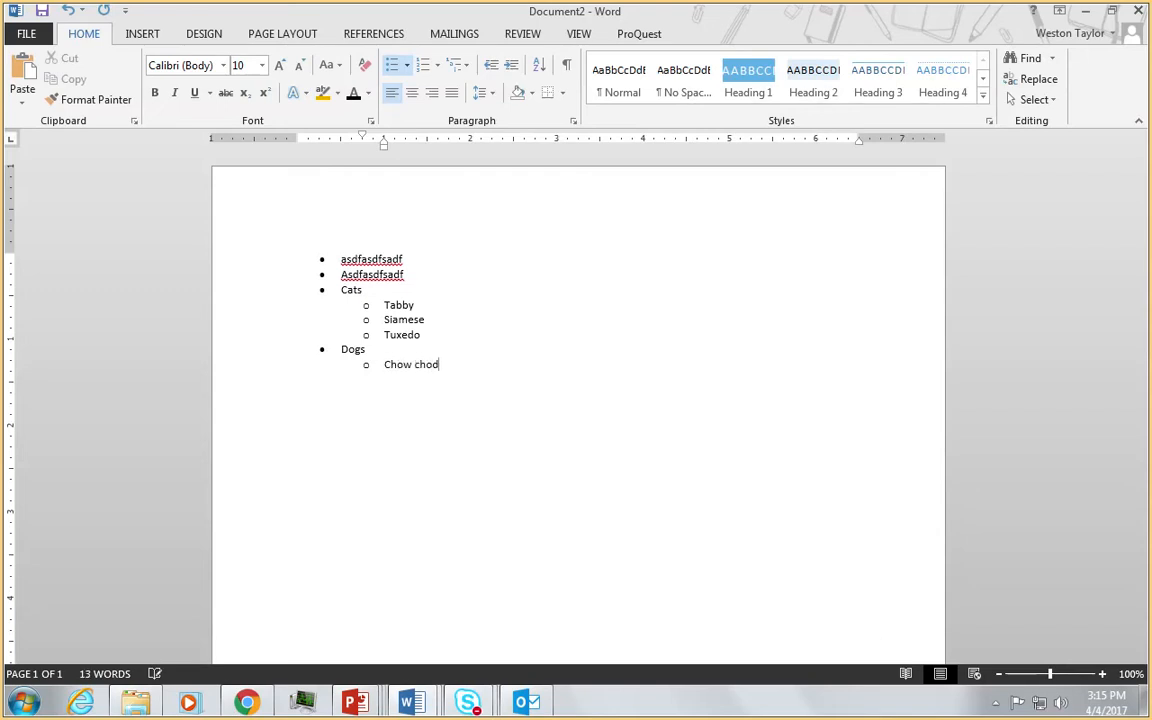
key("BackSpace")
type("w")
key("Return")
type("Chiweeny")
key("Return")
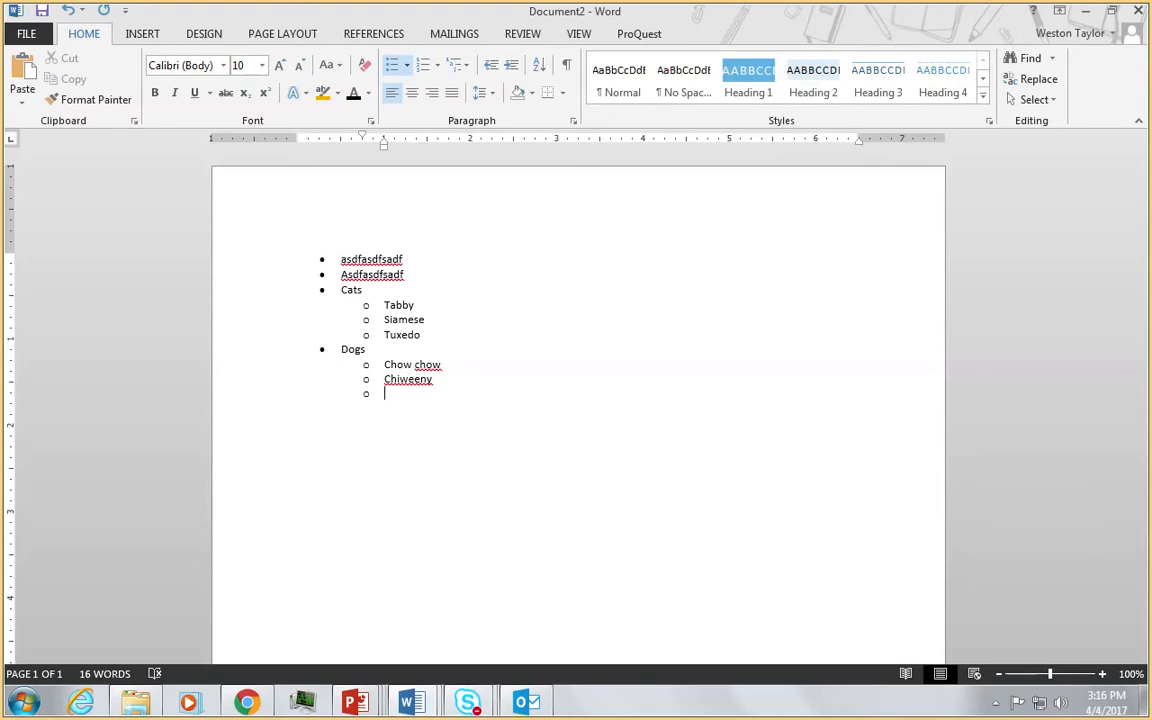
Step: Insert two blank lines above the list and apply the Heading 1 style to the first of them
left_click(388, 259)
left_click(322, 259)
key("Return")
key("Return")
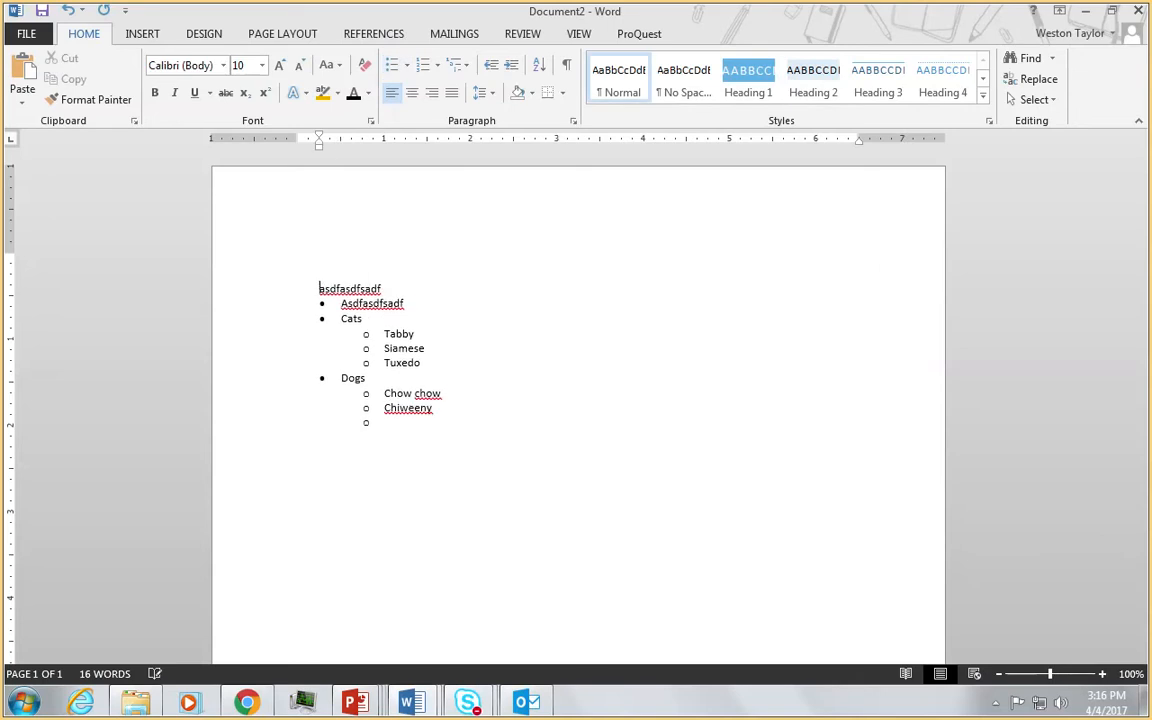
key("Up")
key("Up")
left_click(755, 88)
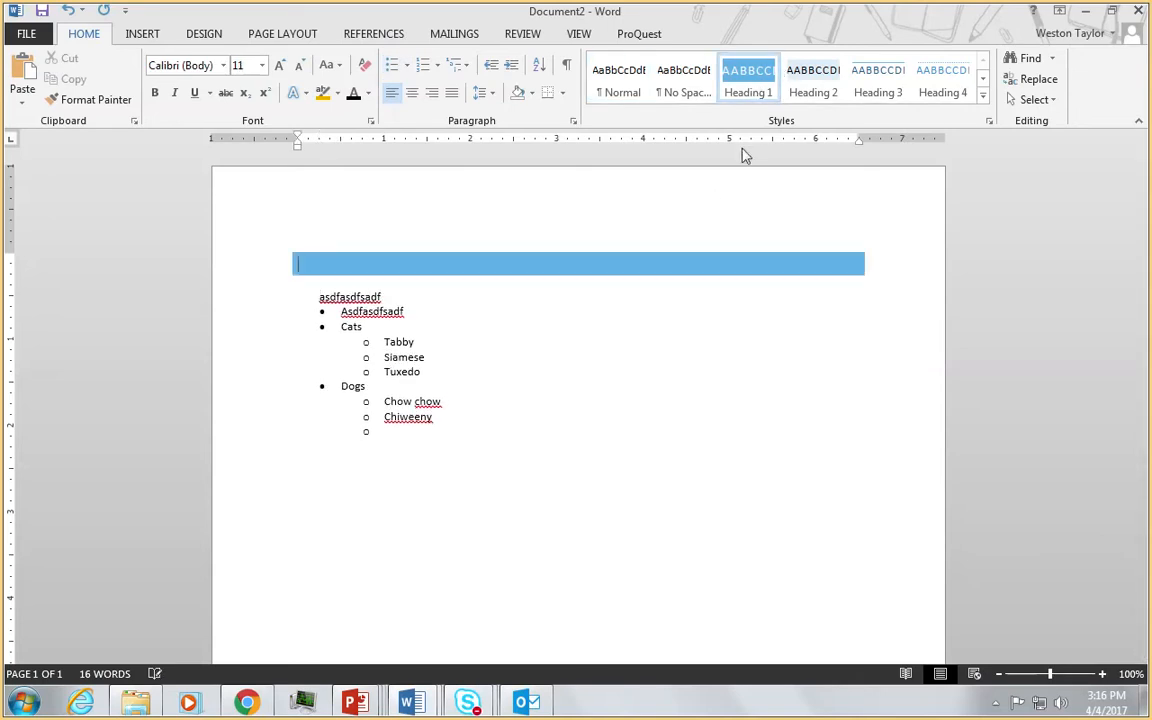
Step: Add a second Heading 1 line below the list and title the two headings "LISTS" and "FAVORITE MOVIES"
left_click(590, 502)
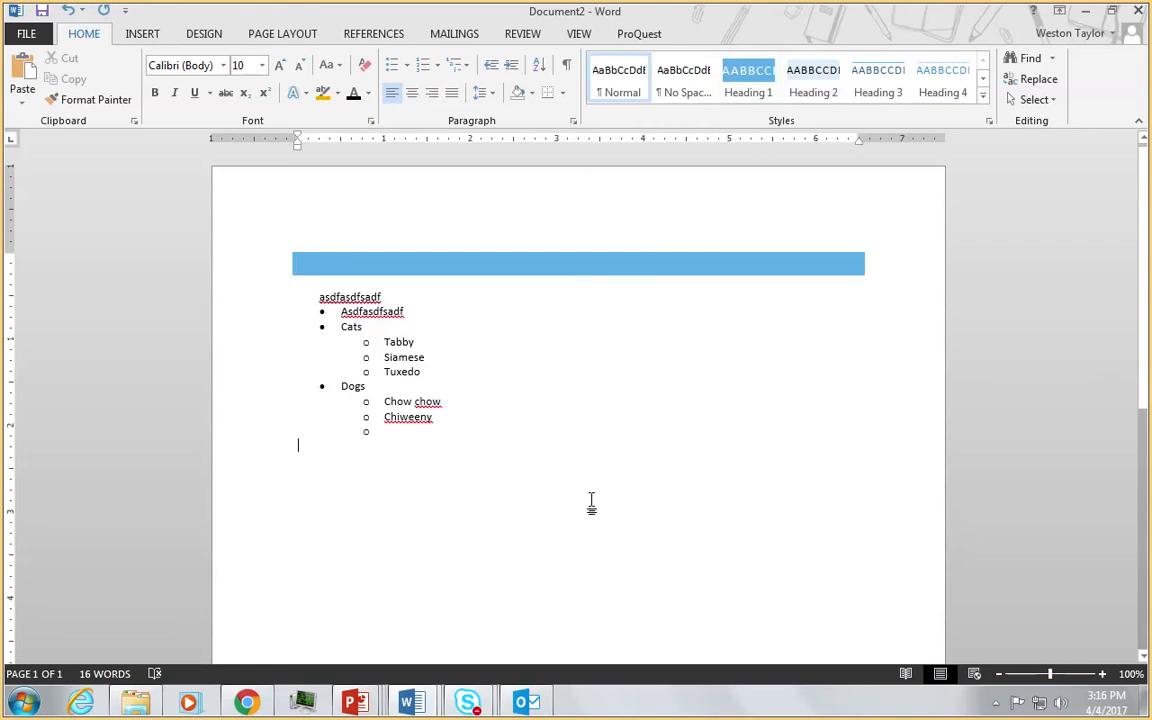
left_click(757, 85)
left_click(593, 263)
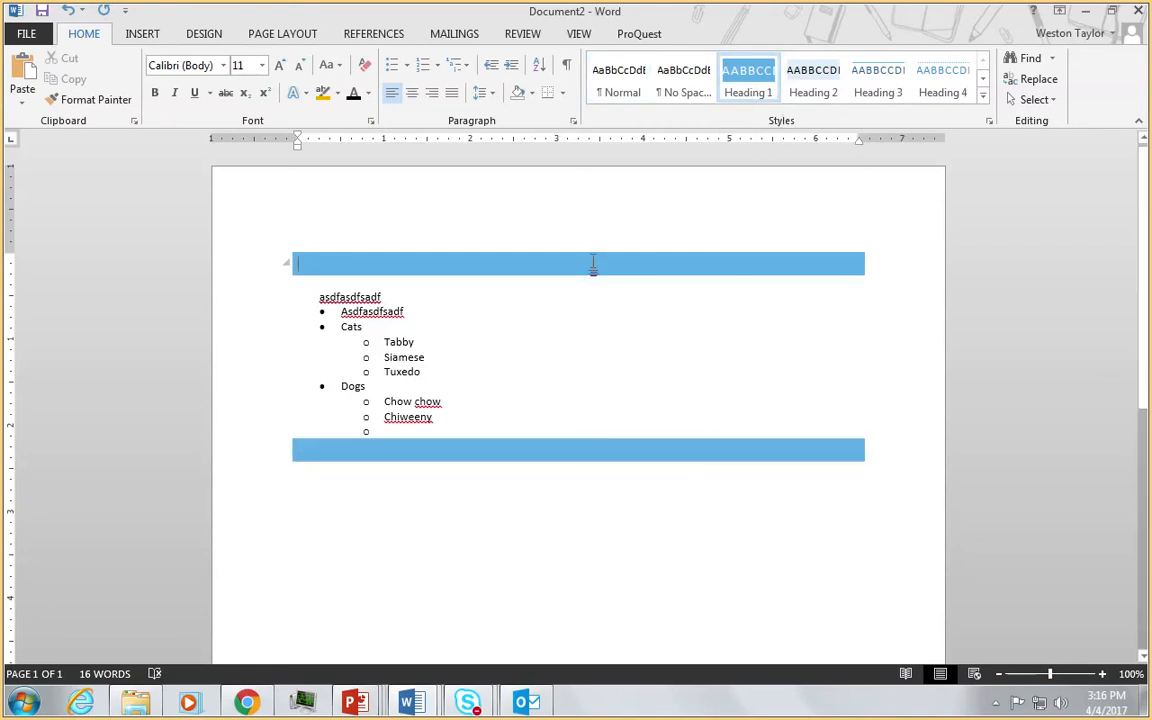
type("LISTS")
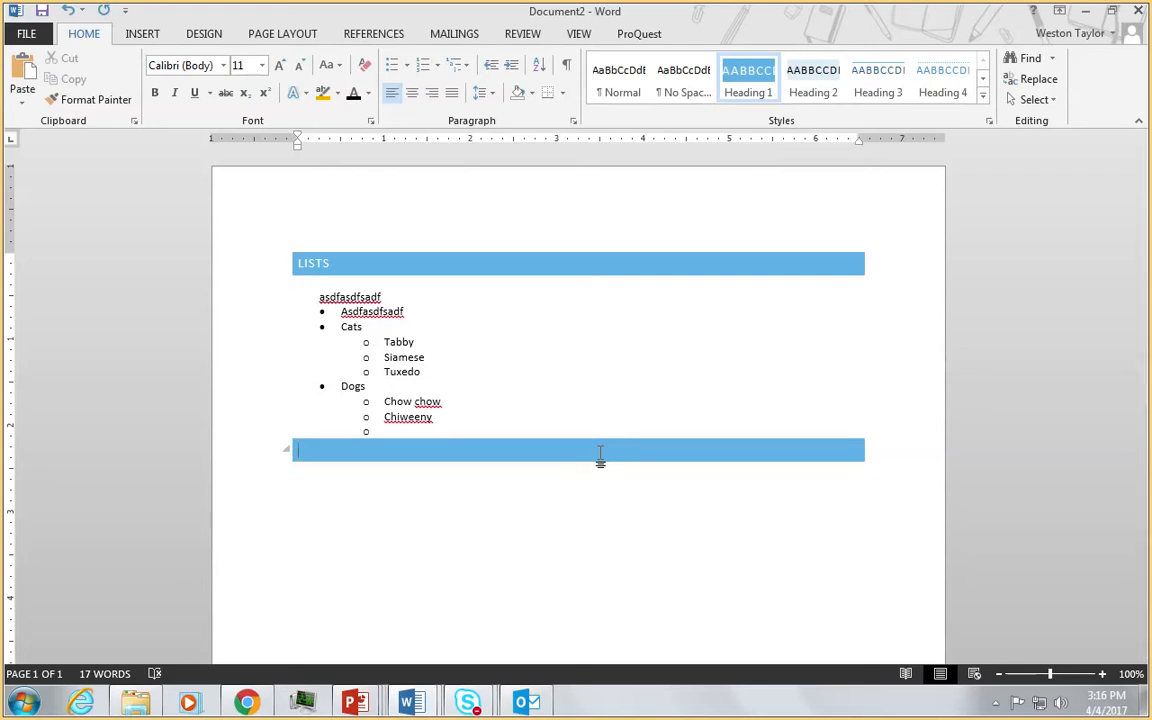
type("FAVORITE MOVIES")
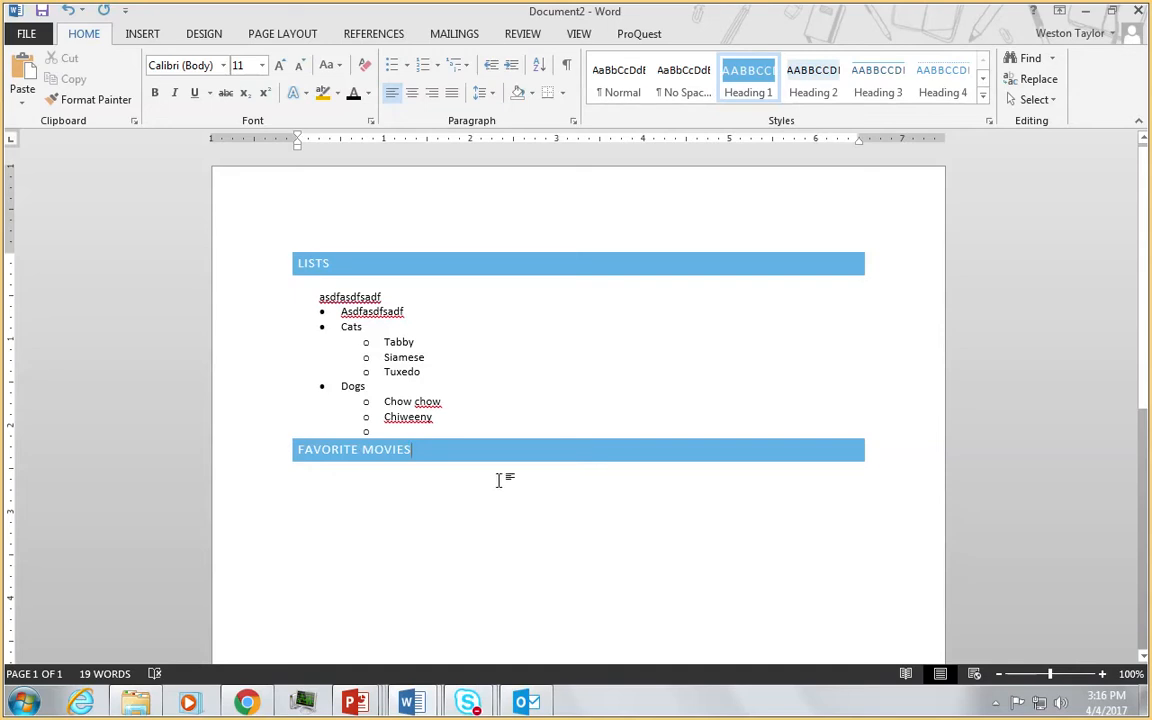
Step: Generate placeholder text under the "FAVORITE MOVIES" heading with the lorem function, using 10 paragraphs of 5 sentences
key("Return")
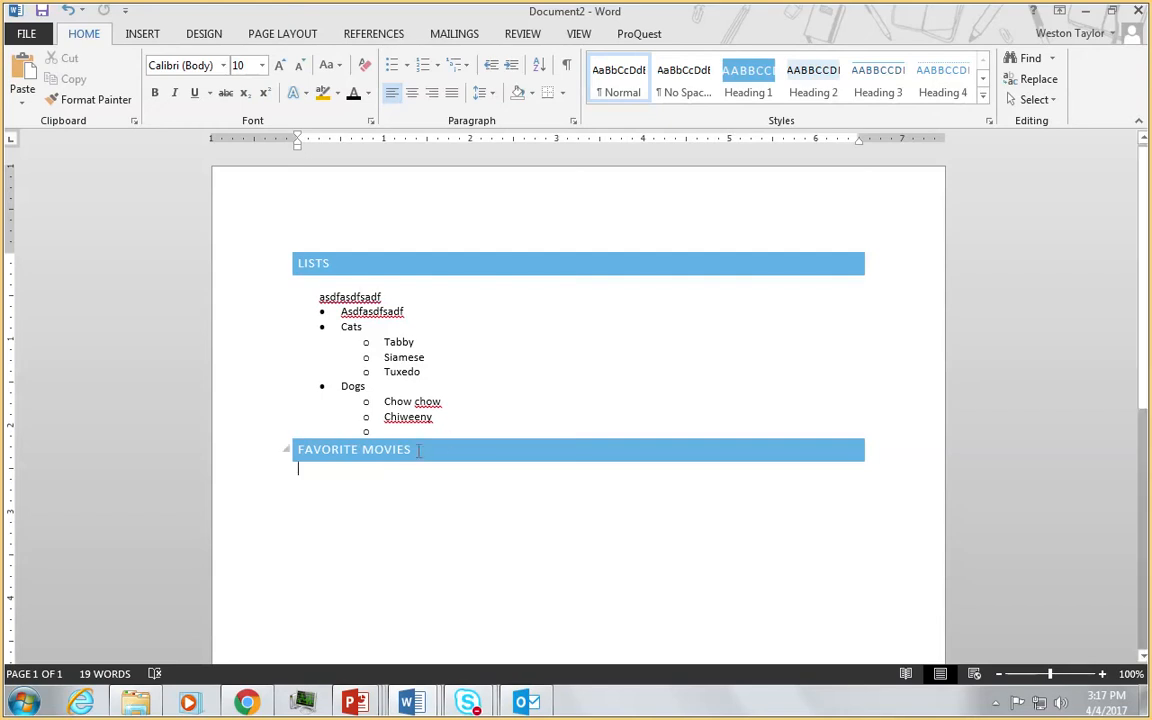
type("=")
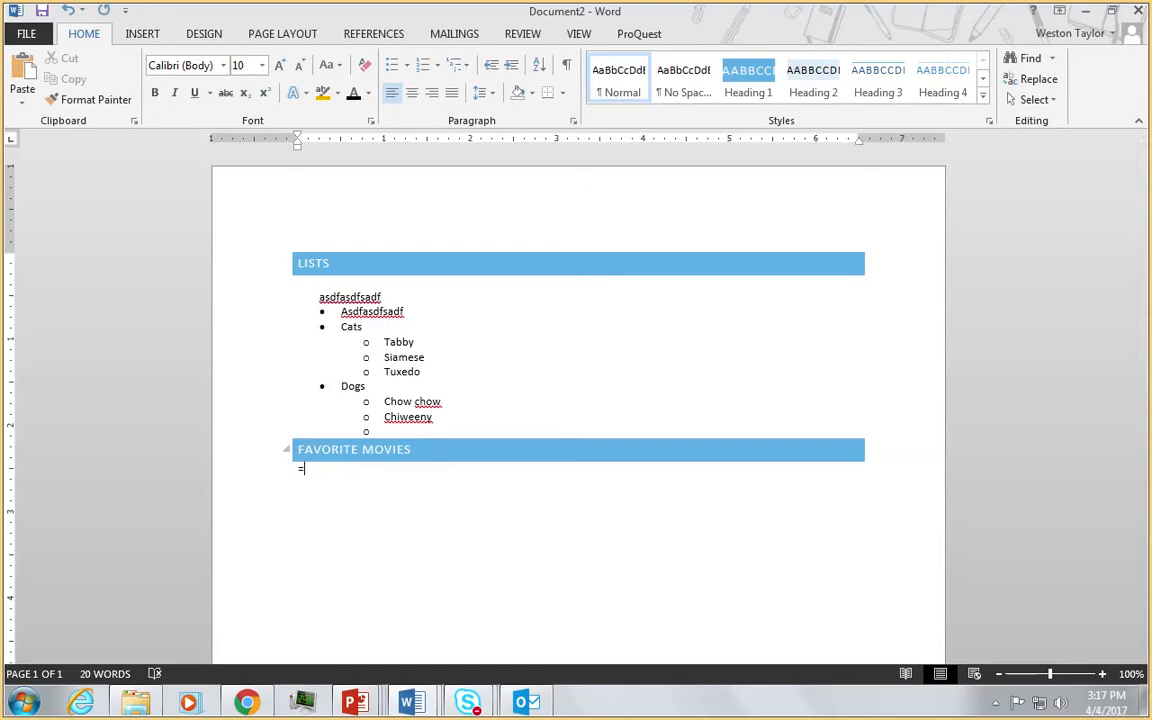
type("lorem()10,5")
key("Return")
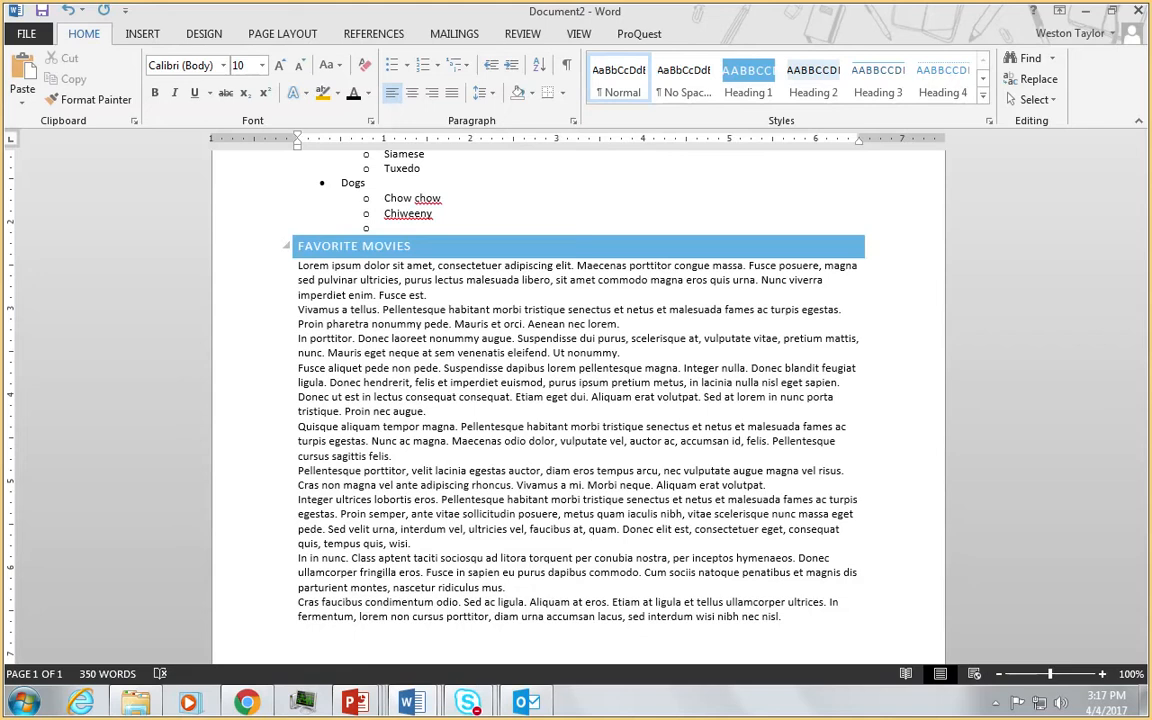
Step: Replace the empty sub-bullet under "Chiweeny" with sample text generated by the rand function, using 20 paragraphs of 6 sentences
scroll(369, 465, "up", 3)
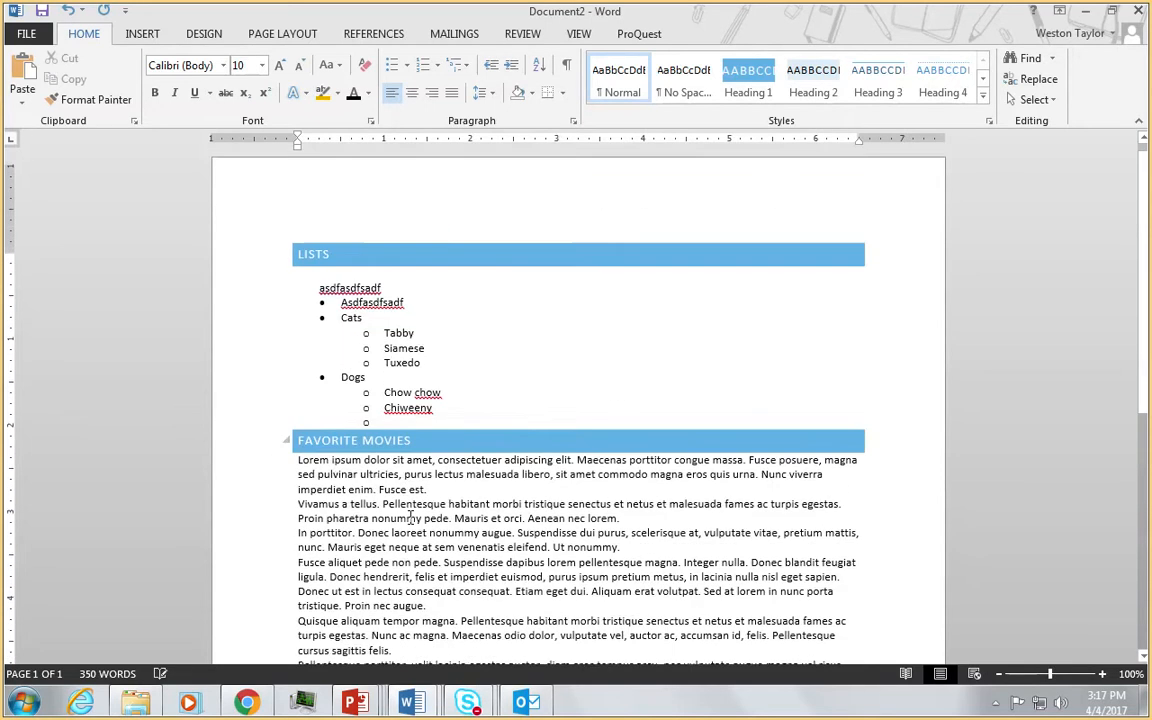
scroll(409, 519, "down", 5)
scroll(409, 519, "up", 5)
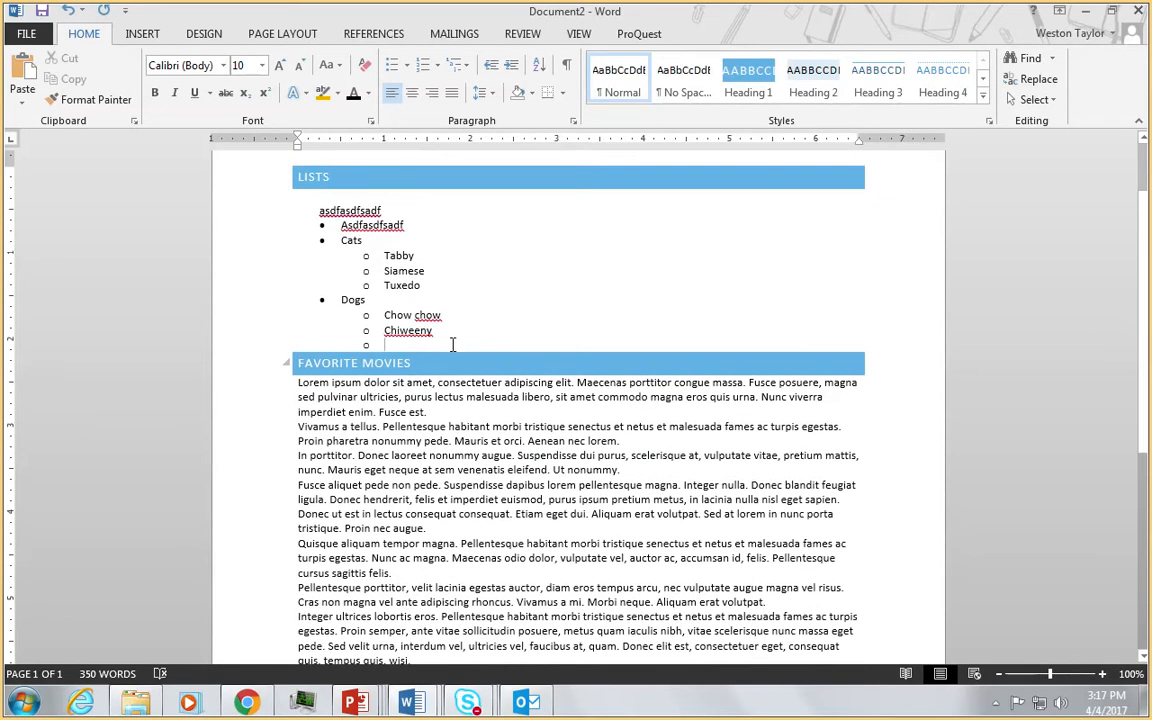
left_click(452, 344)
key("BackSpace")
key("BackSpace")
type("=rand")
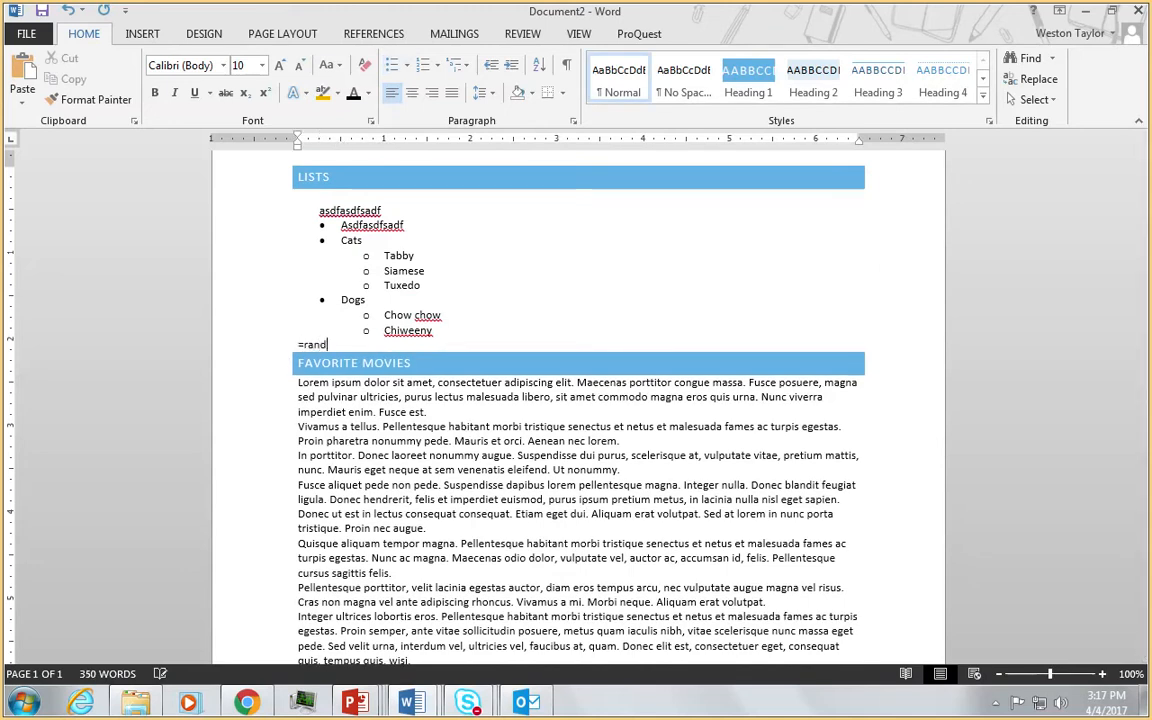
type("(20,6")
key("Return")
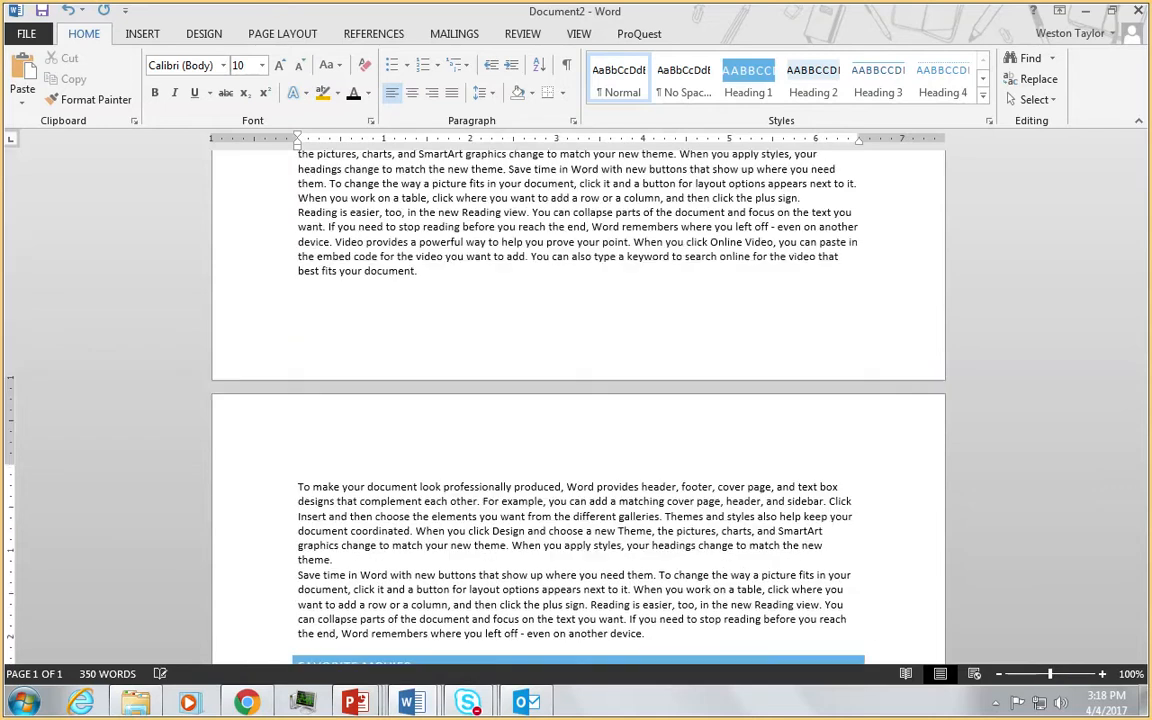
Step: Review the generated text through all pages of the document and return to the "LISTS" heading
scroll(455, 342, "down", 6)
scroll(563, 362, "down", 6)
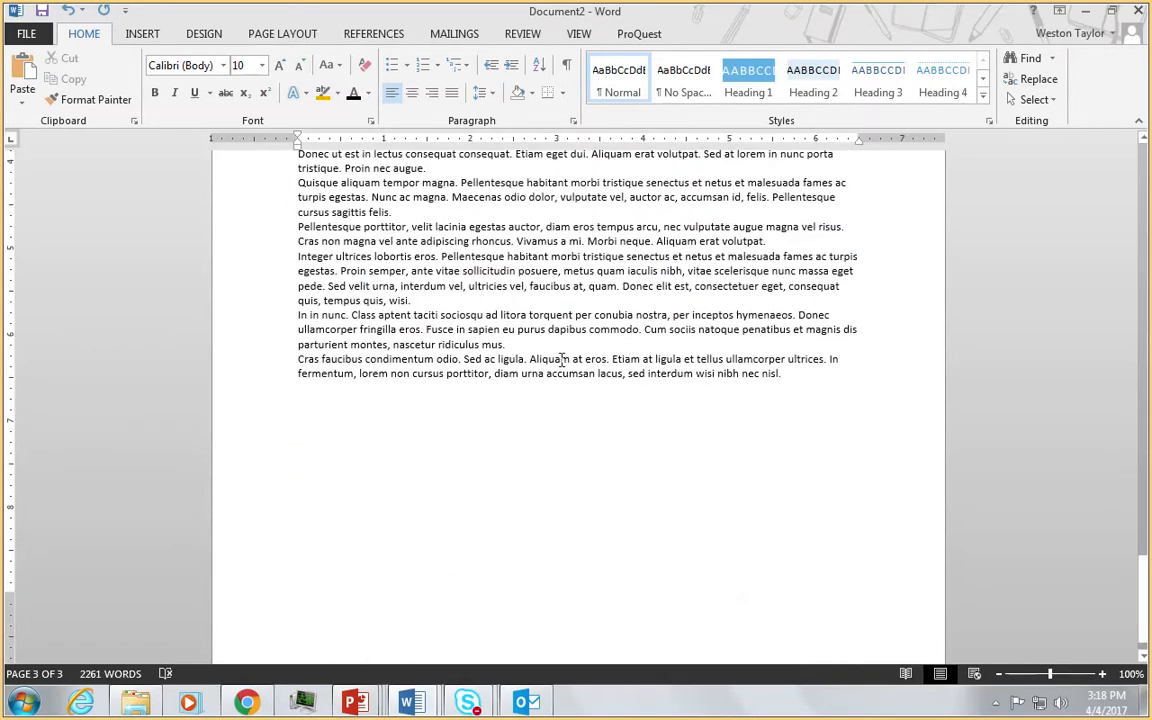
scroll(563, 362, "up", 6)
scroll(565, 365, "up", 10)
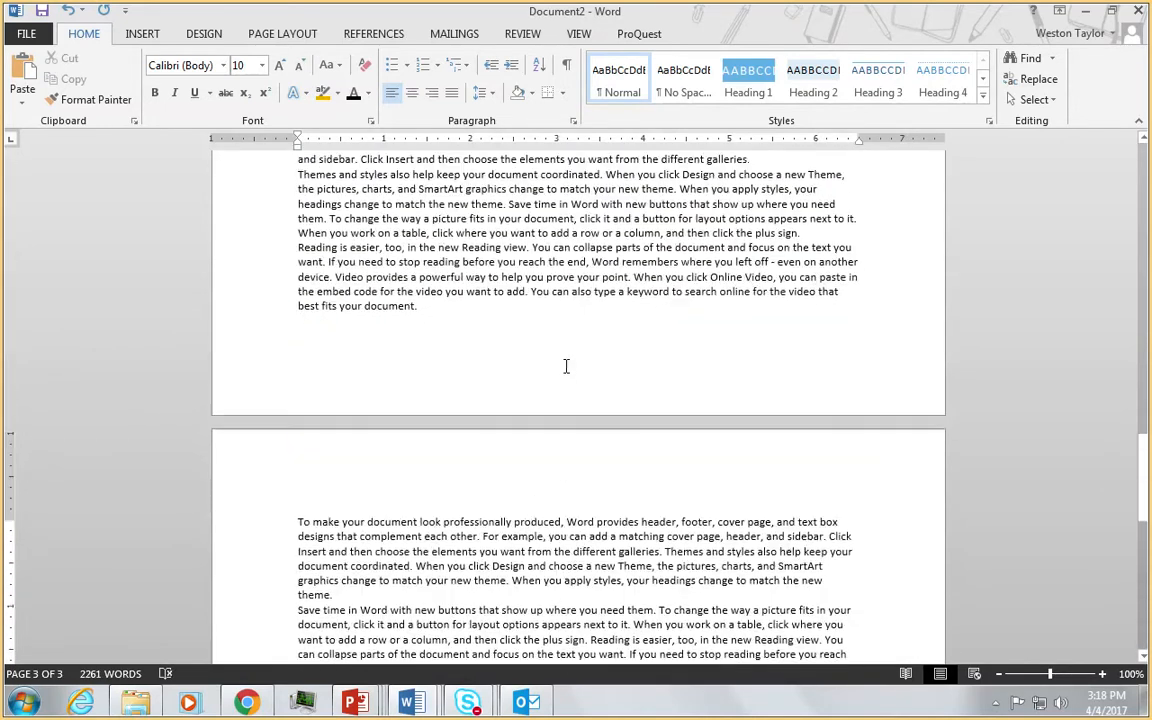
scroll(570, 368, "up", 5)
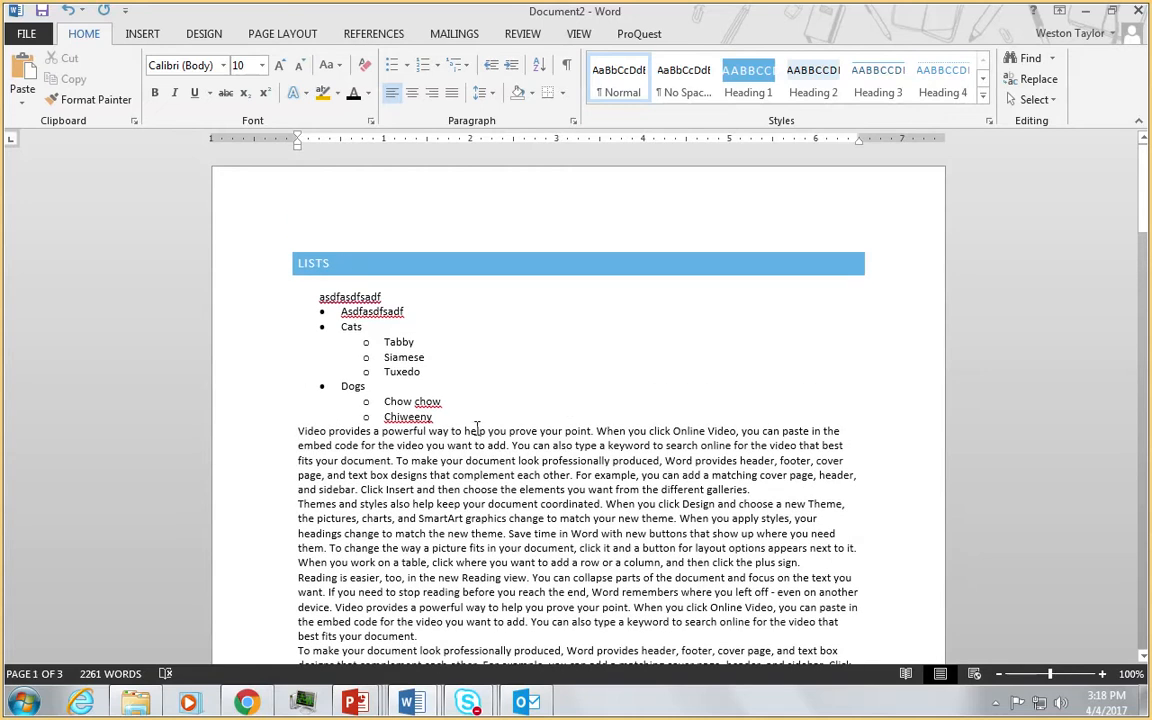
scroll(435, 395, "down", 4)
scroll(448, 290, "up", 4)
Step: Place the cursor in the "LISTS" heading and open the Heading 1 style for modification
right_click(445, 263)
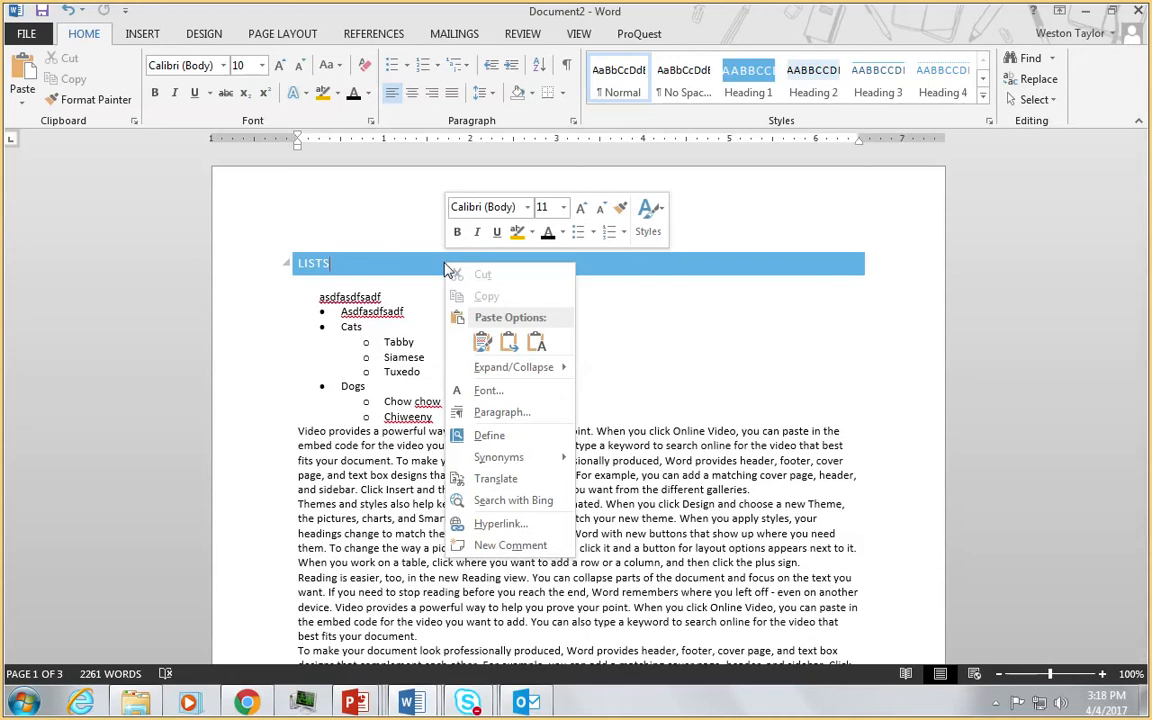
left_click(310, 263)
right_click(344, 263)
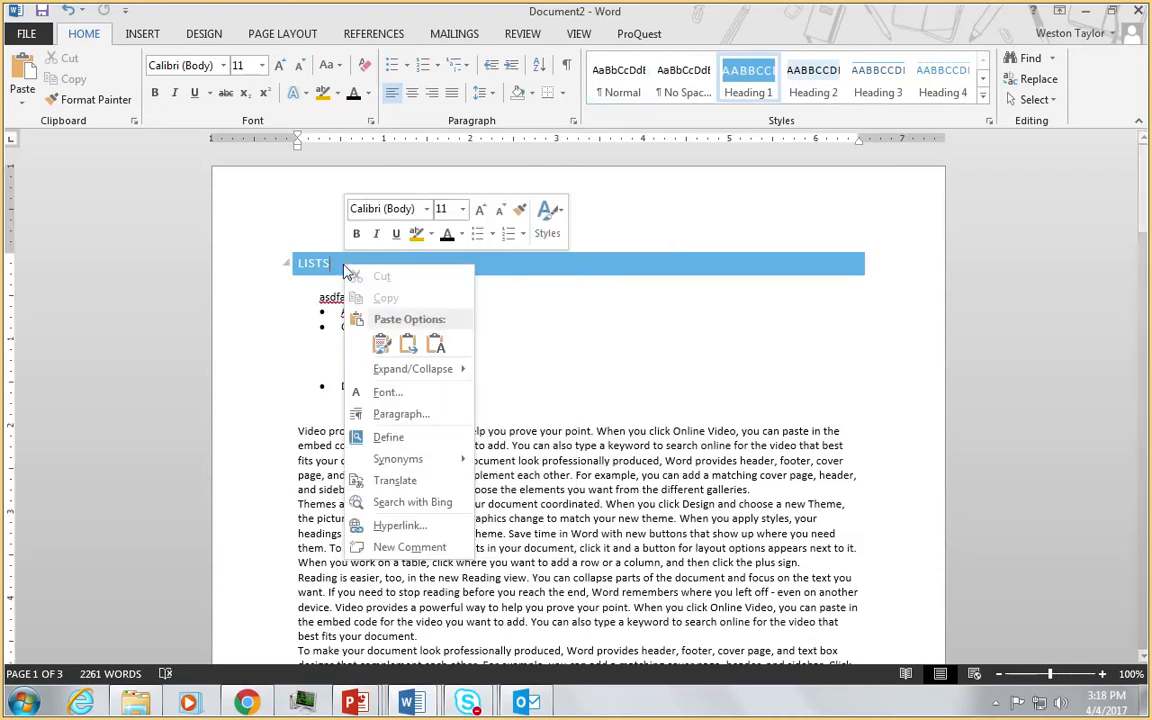
left_click(752, 90)
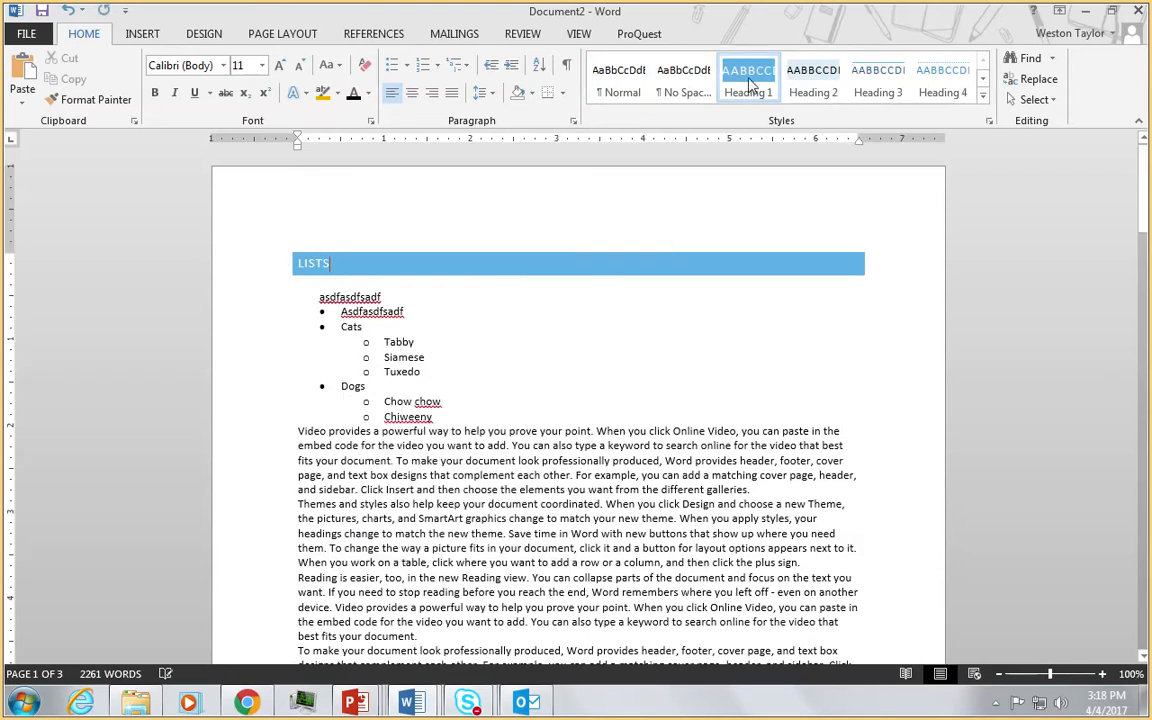
right_click(750, 85)
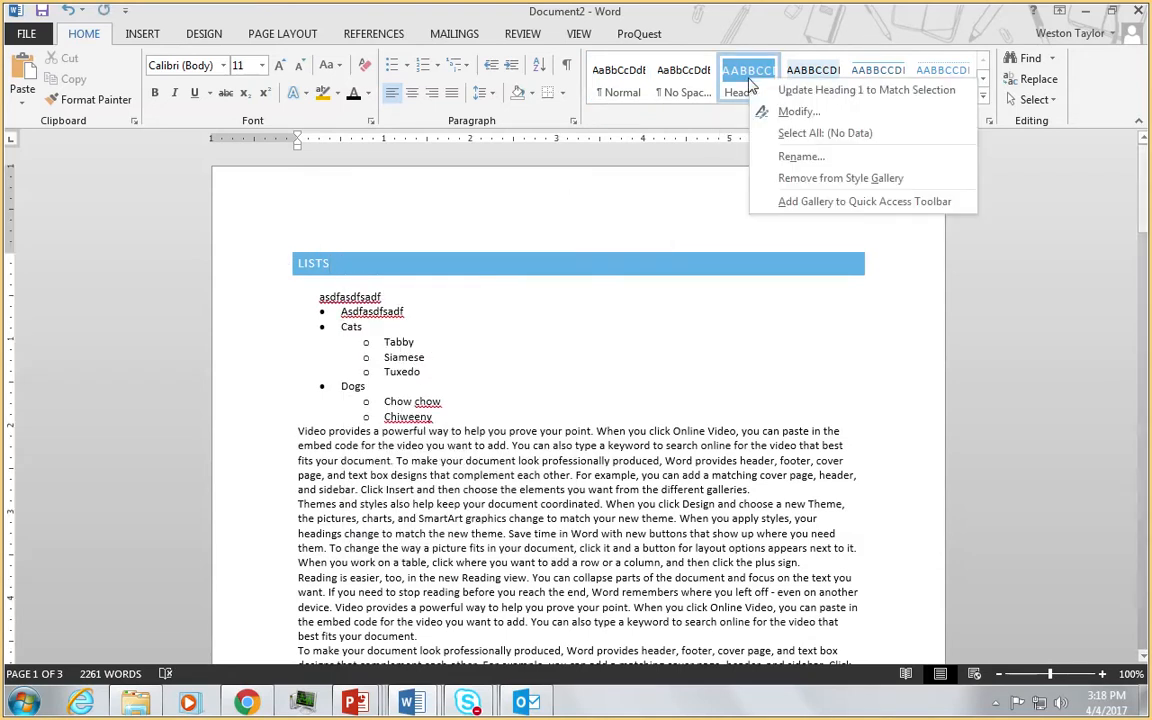
left_click(787, 115)
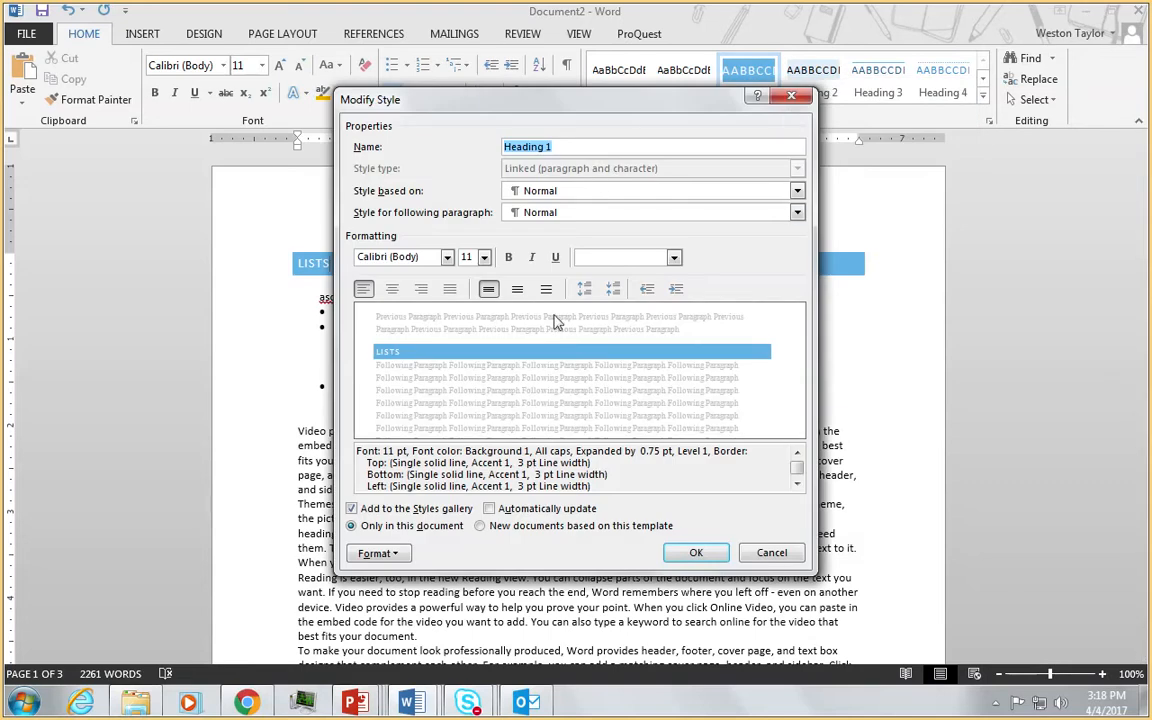
Step: Examine the Heading 1 style's paragraph settings, including indents, spacing, and line and page breaks
left_click(385, 554)
left_click(402, 387)
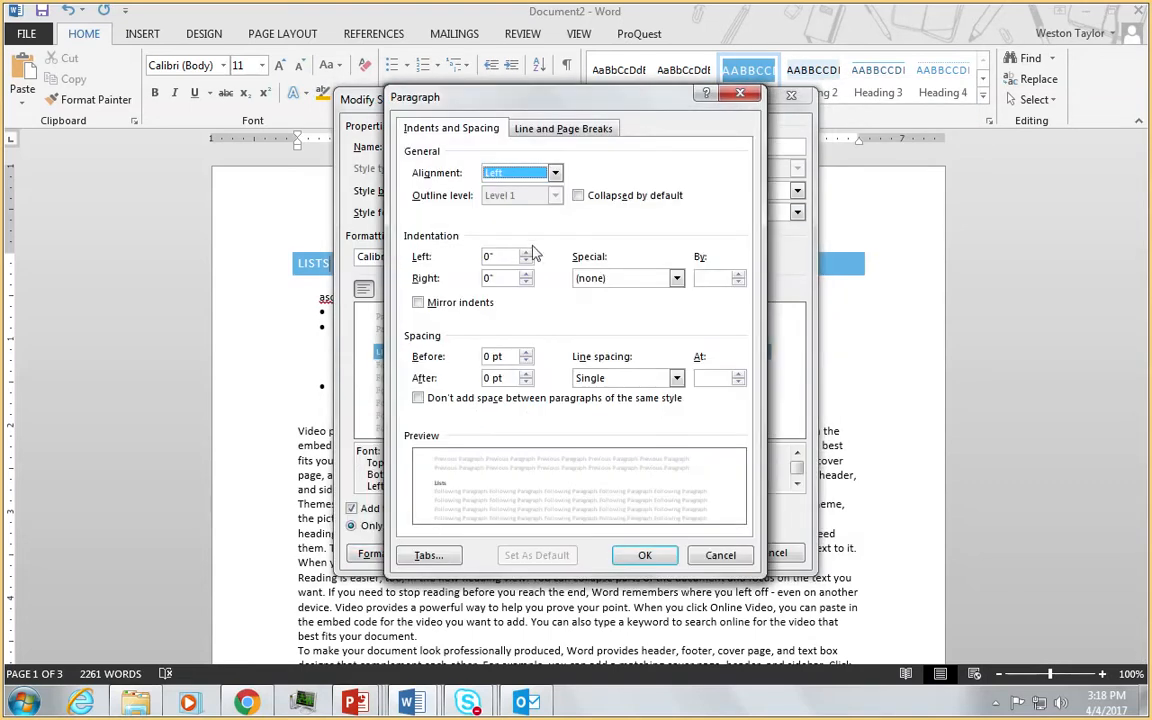
left_click(563, 128)
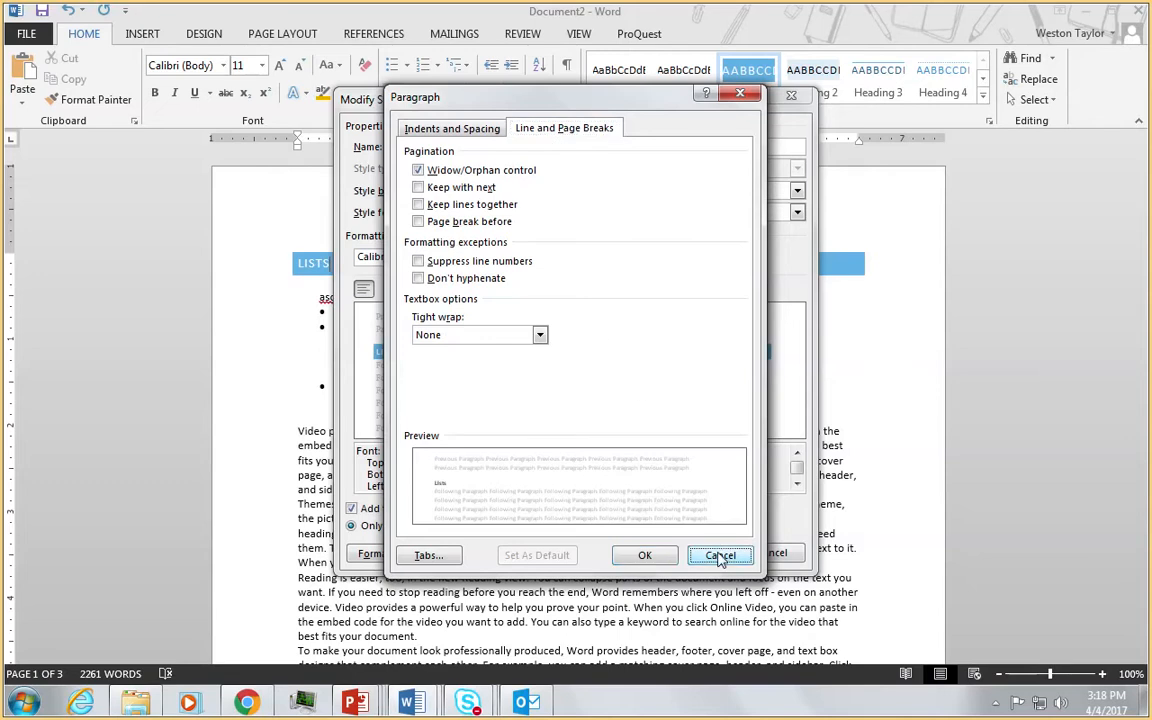
left_click(645, 555)
Step: Open the Heading 1 style's font settings, look over the advanced character options, and set the font size to 12
left_click(379, 553)
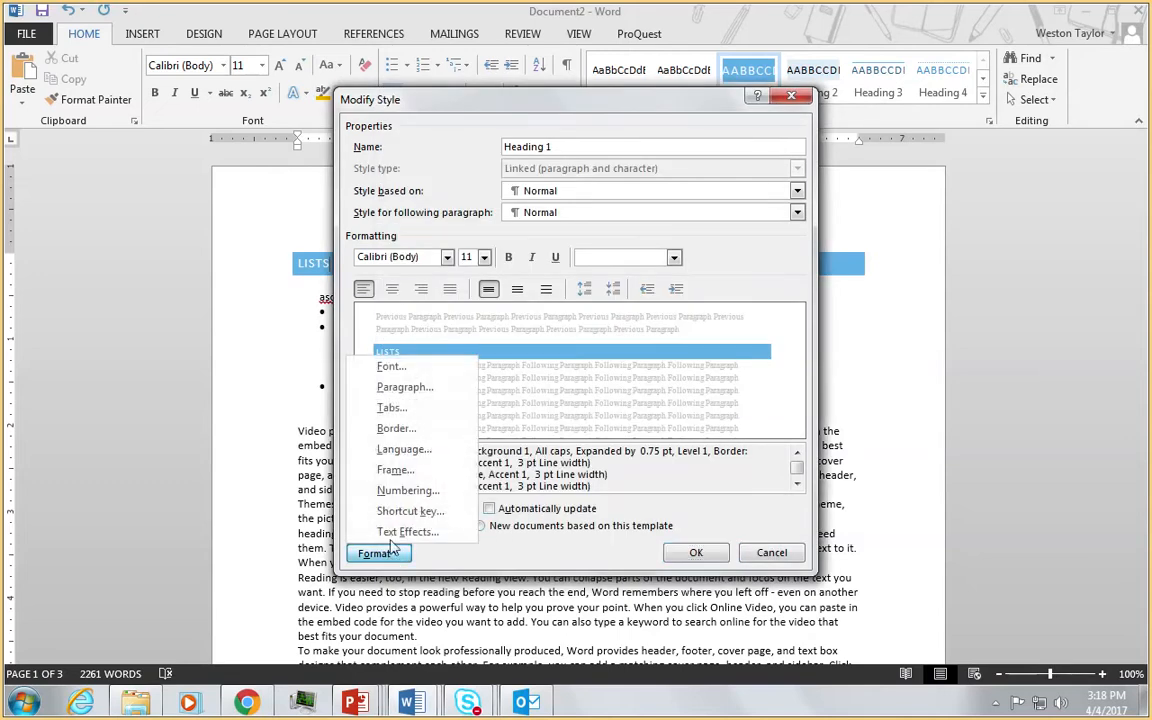
left_click(390, 367)
left_click(434, 146)
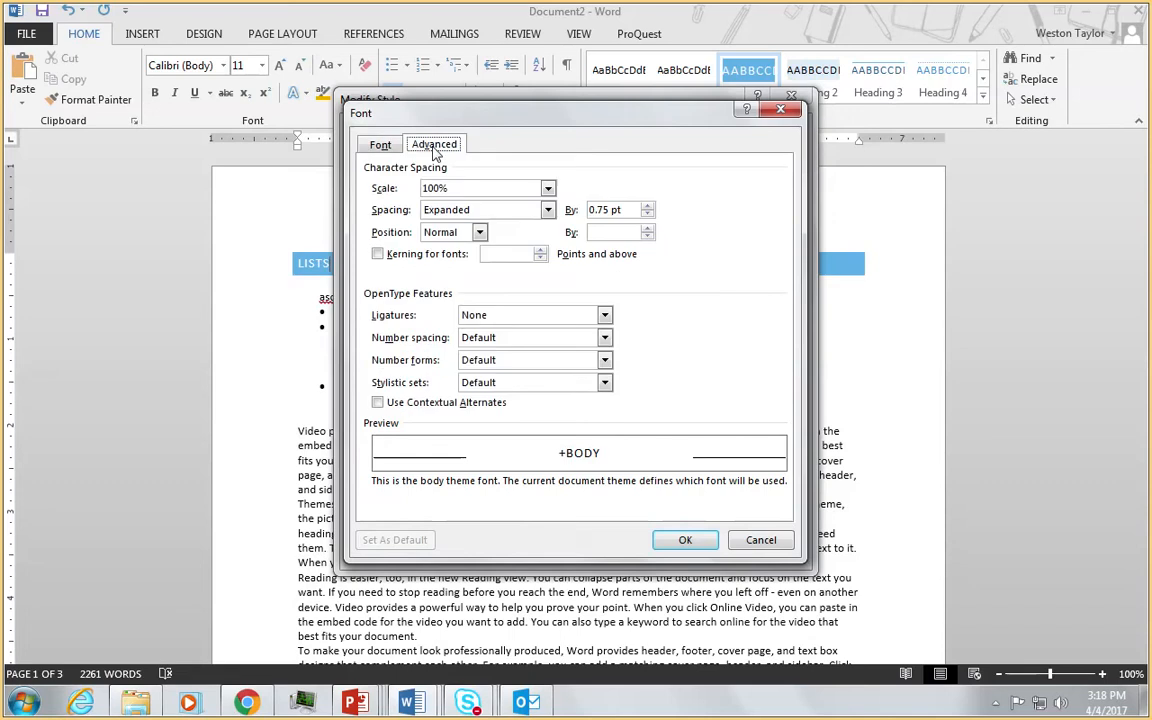
left_click(376, 146)
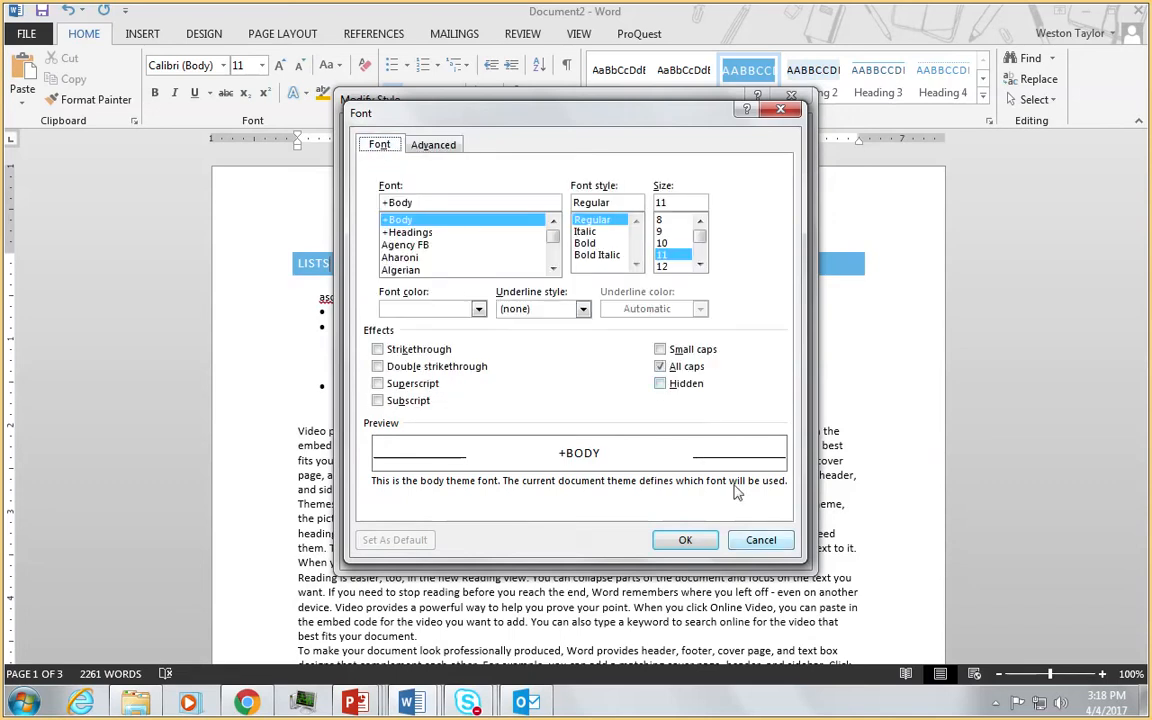
left_click(666, 267)
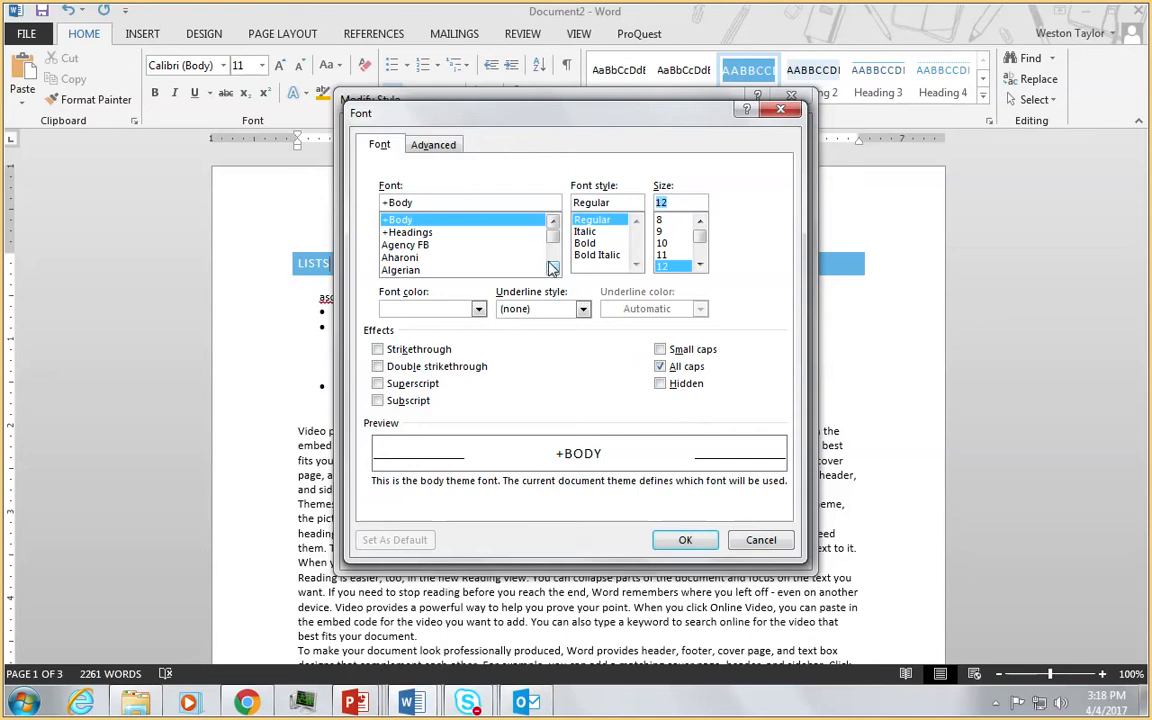
Step: Try Crimson Text as the font for the Heading 1 style
double_click(445, 205)
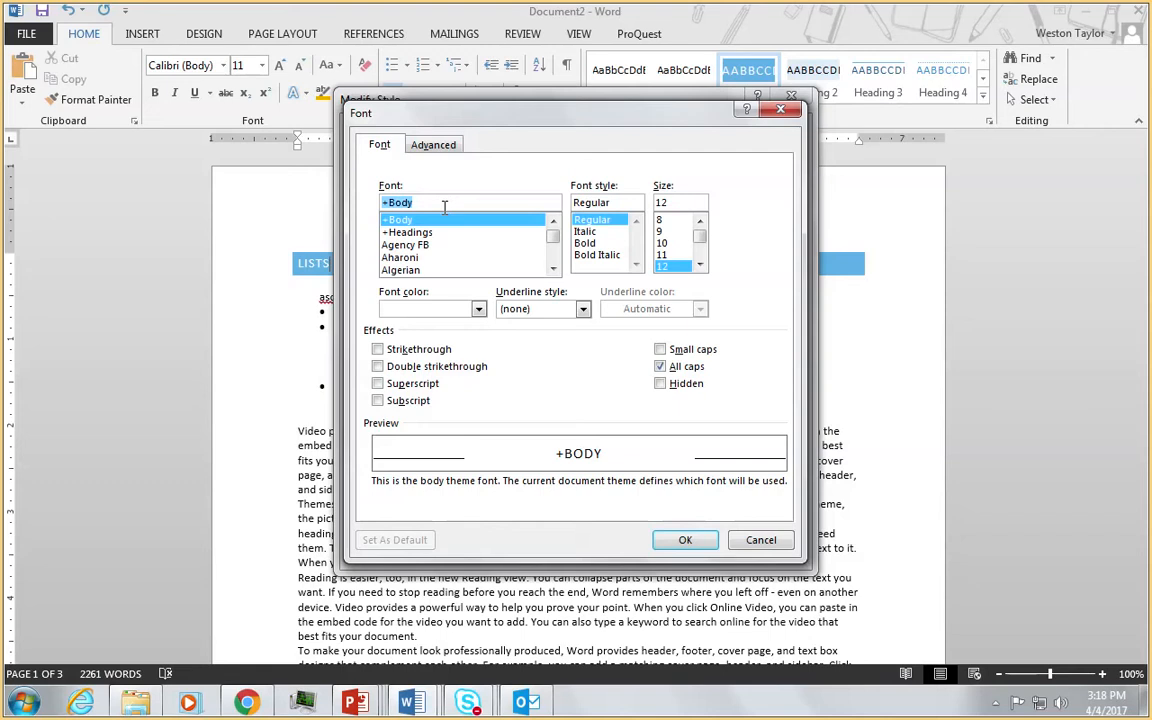
type("Crims")
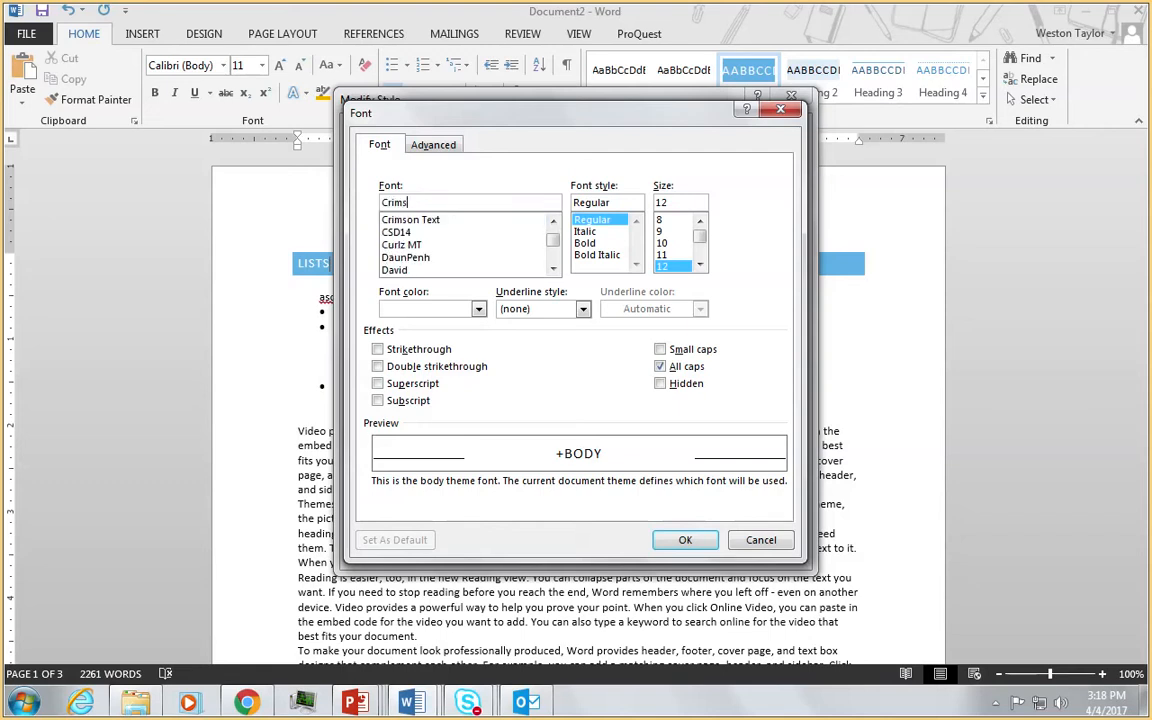
left_click(420, 220)
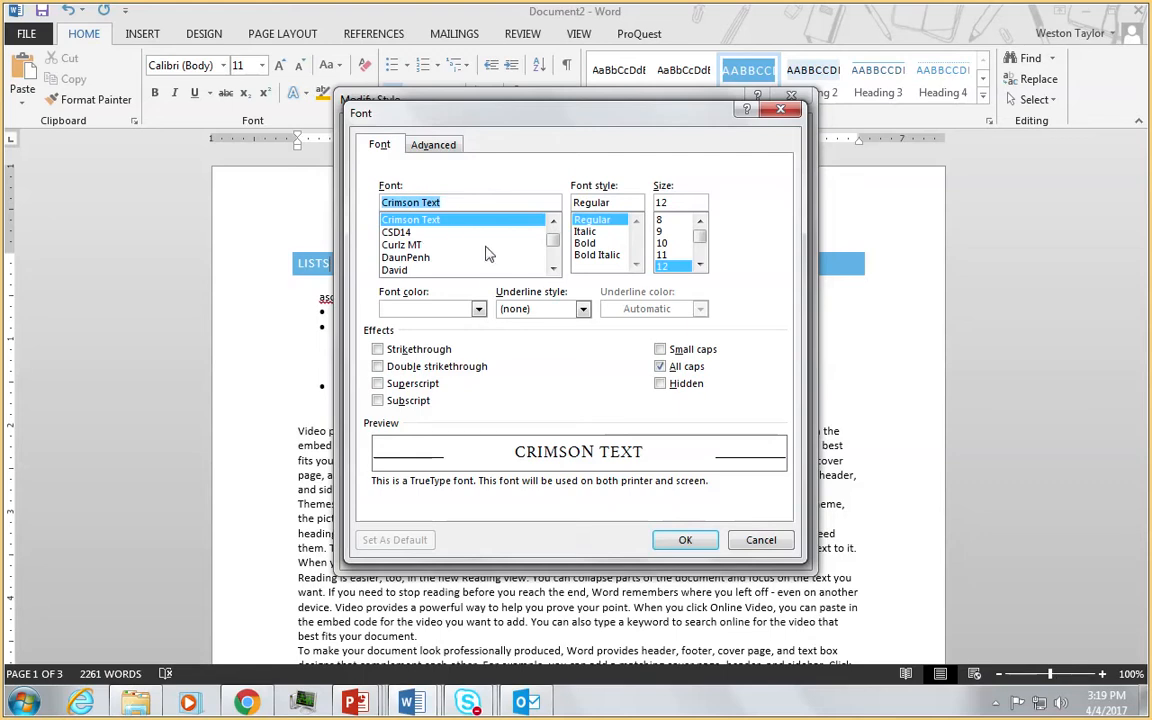
Step: Set the Heading 1 style's font to Montserrat and its size to 16
type("mon")
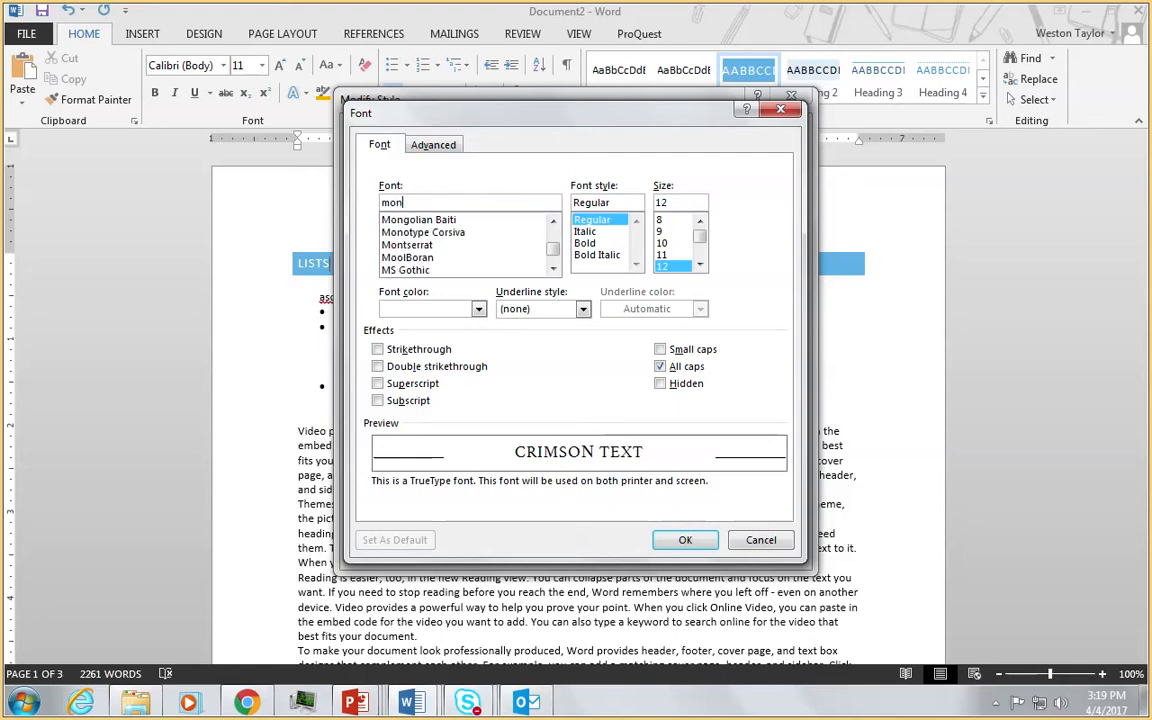
left_click(434, 247)
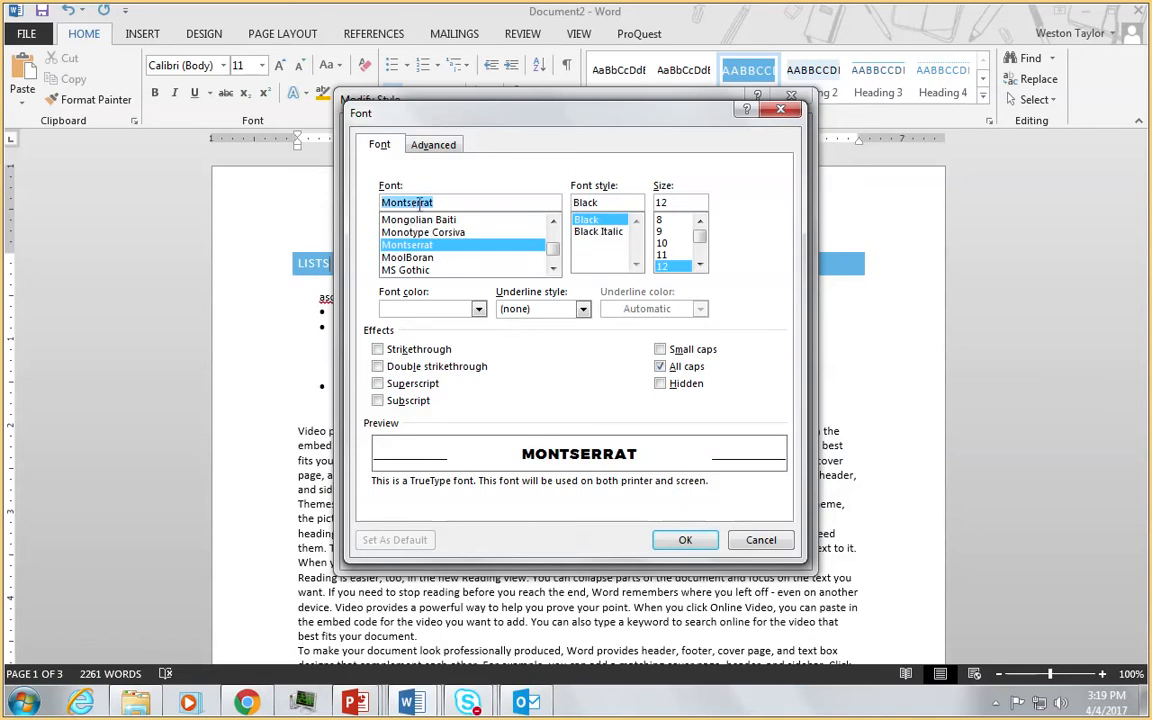
left_click(685, 541)
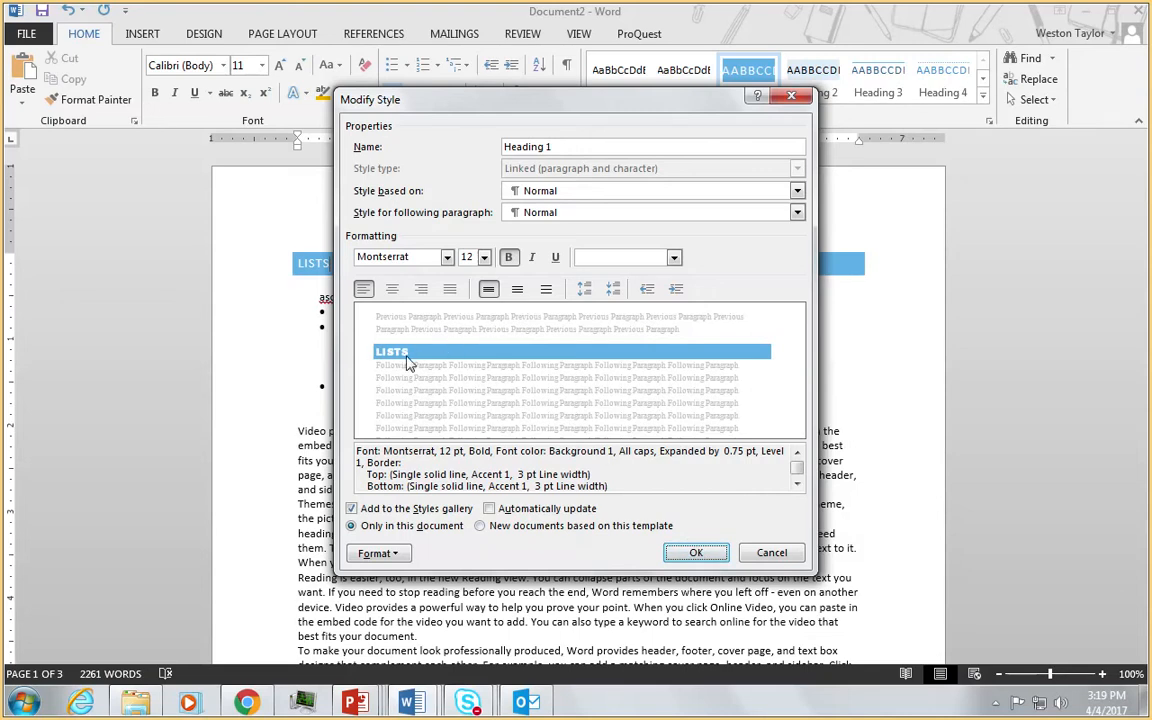
left_click(484, 257)
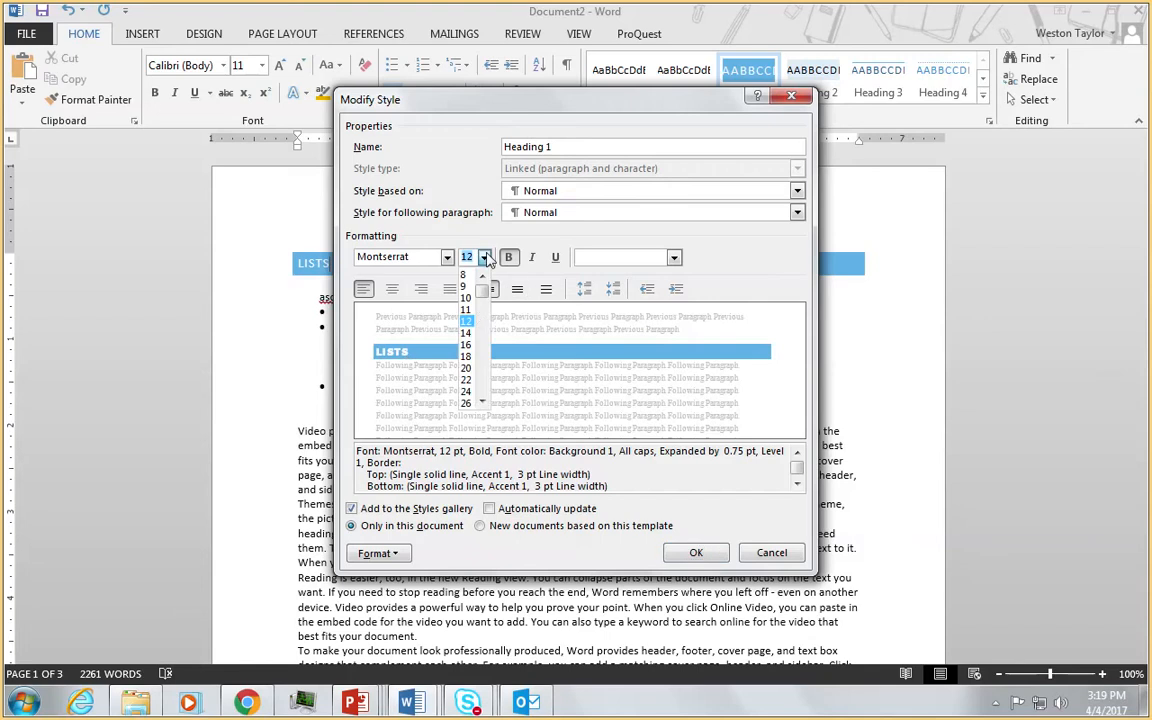
left_click(466, 345)
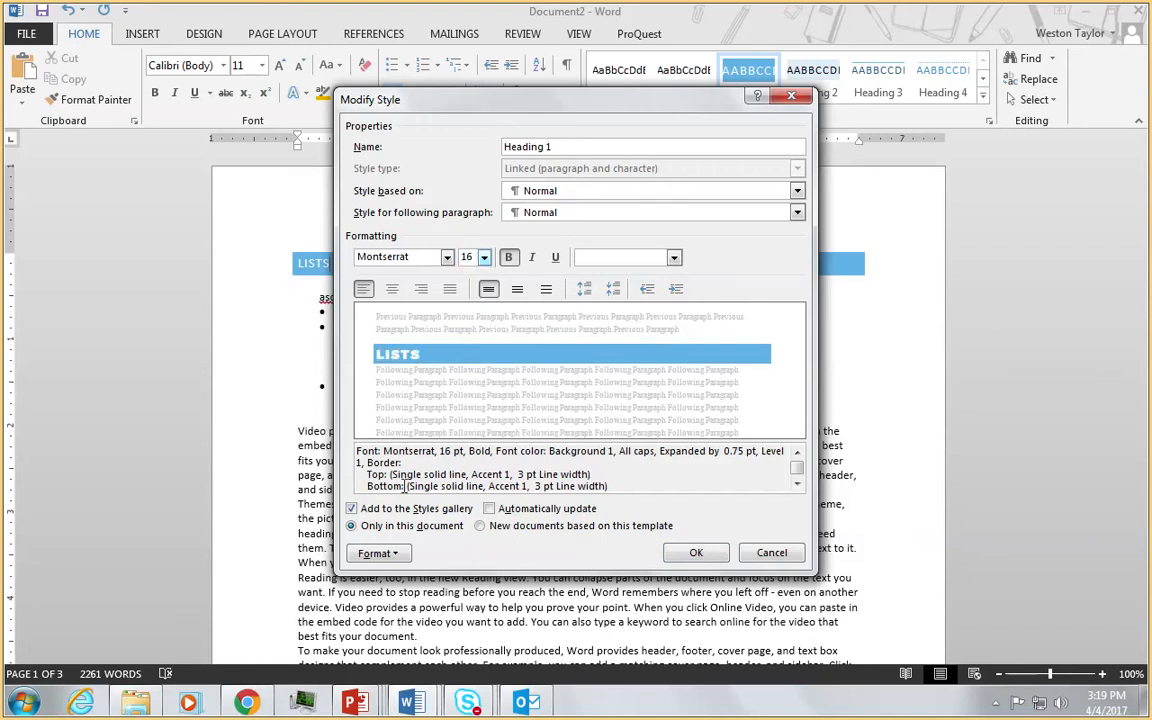
left_click(376, 552)
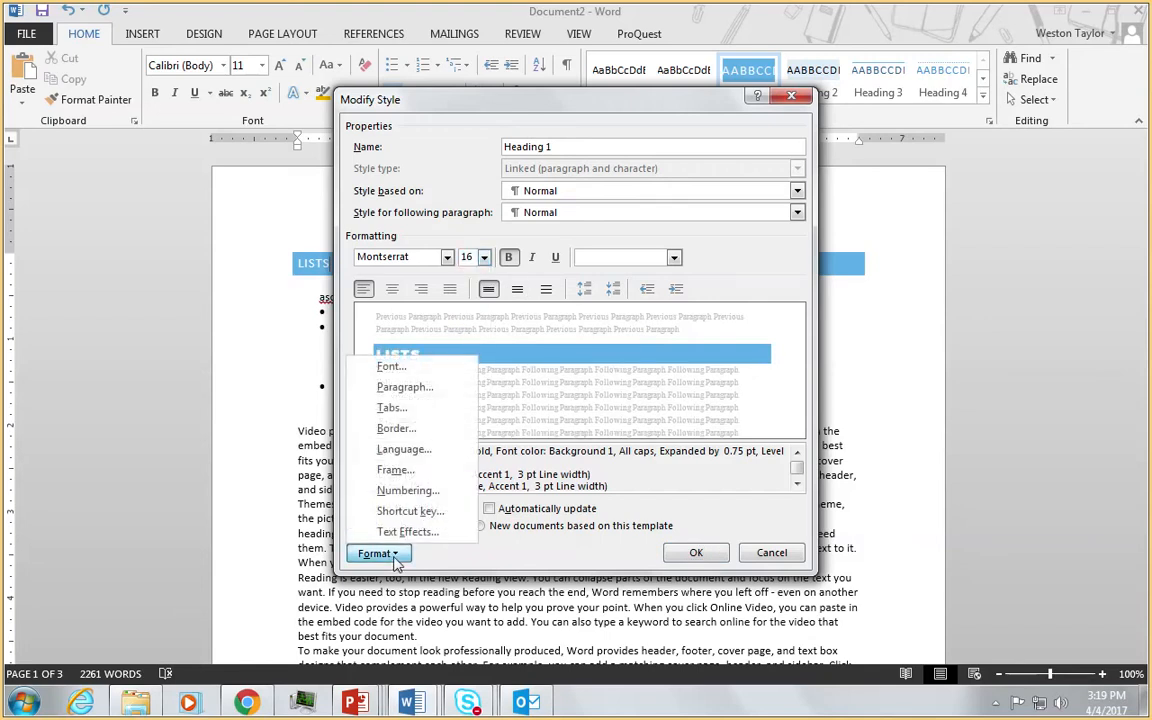
left_click(393, 469)
left_click(670, 501)
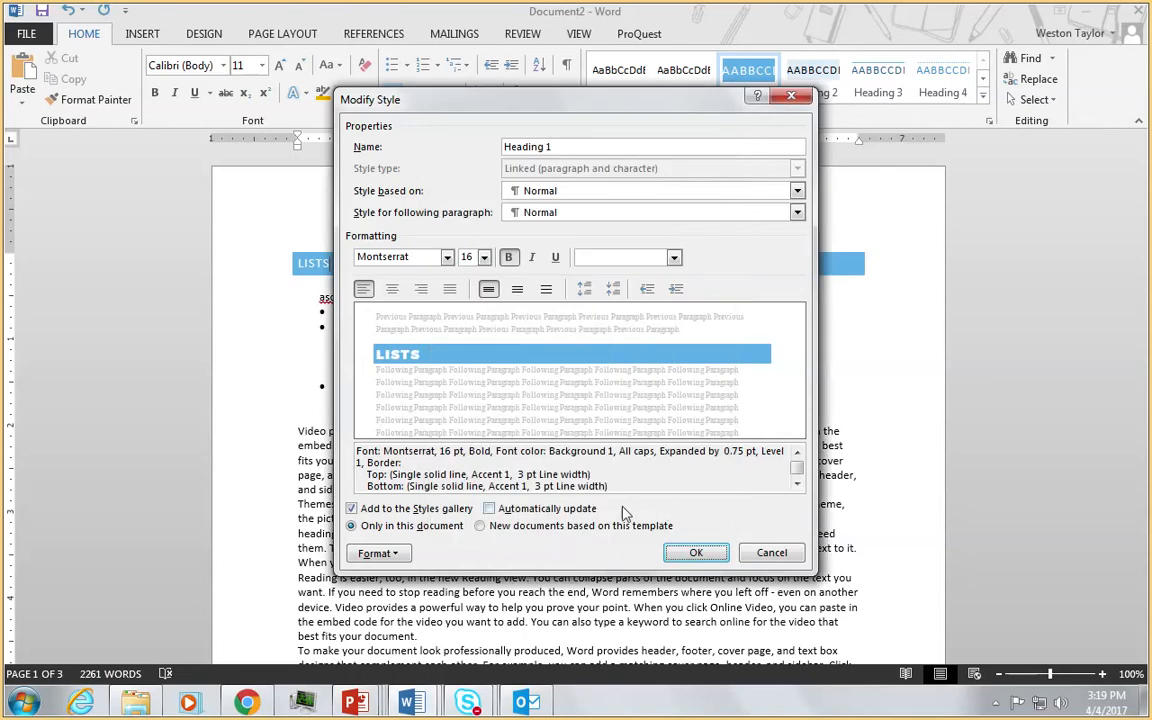
Step: Try the text effects of the Heading 1 style with the text fill set to No fill
left_click(378, 553)
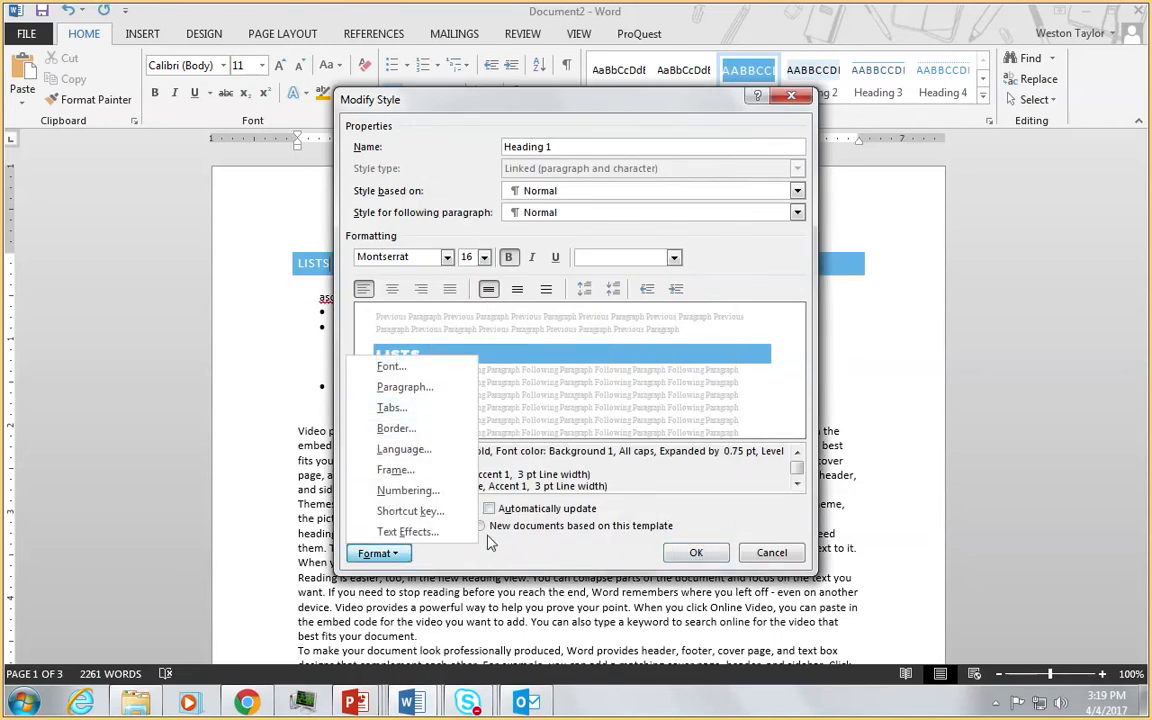
left_click(407, 531)
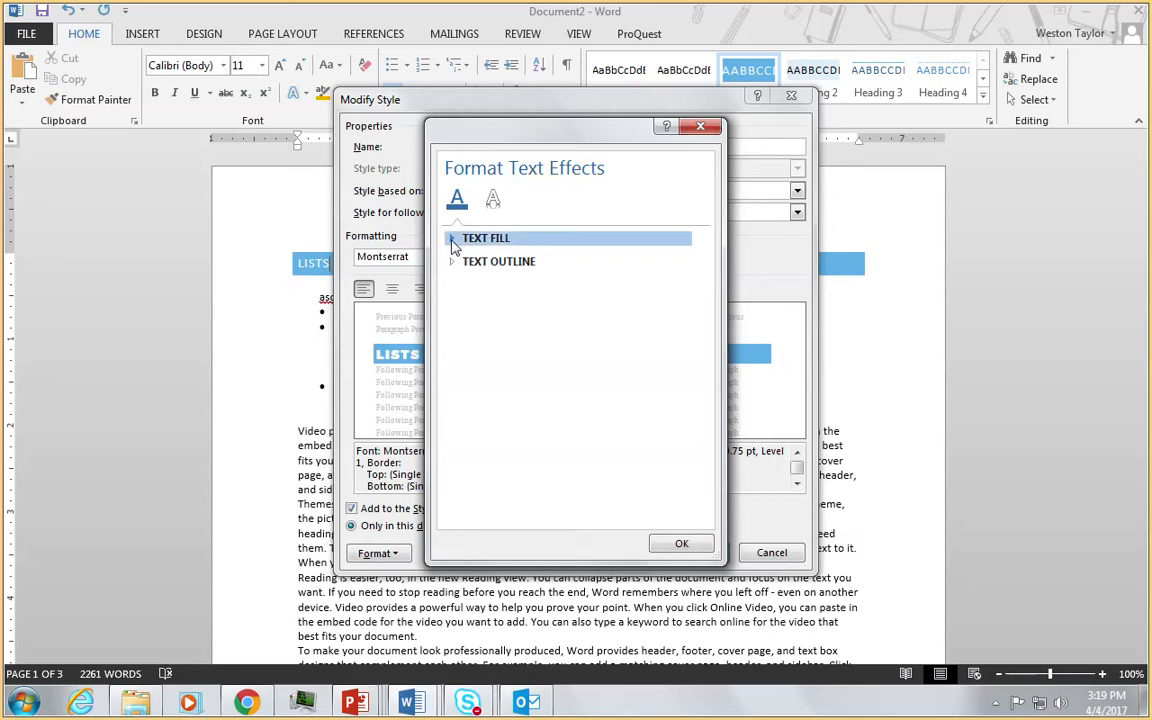
left_click(453, 242)
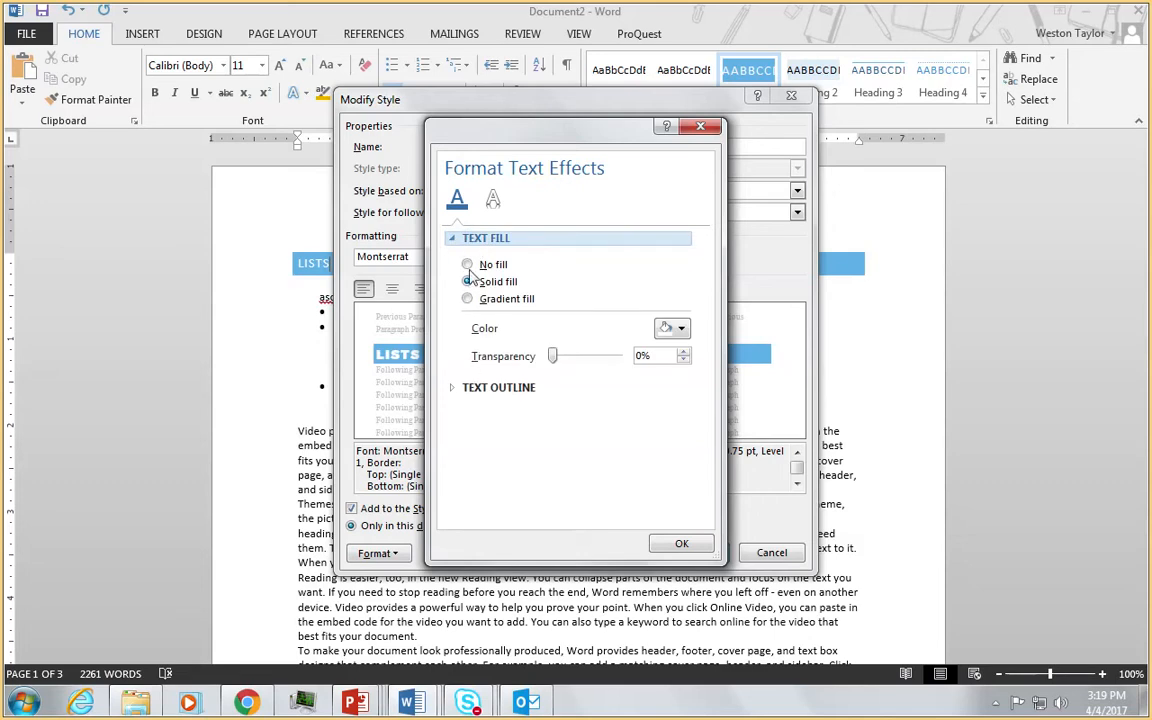
left_click(467, 264)
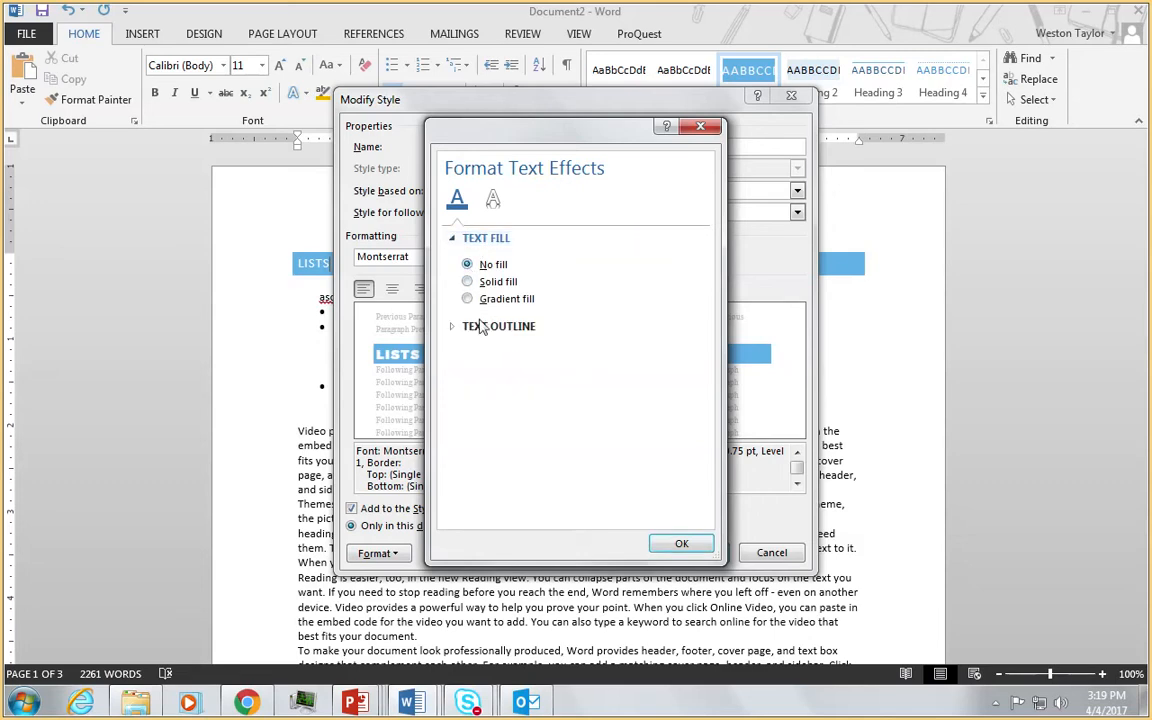
left_click(684, 545)
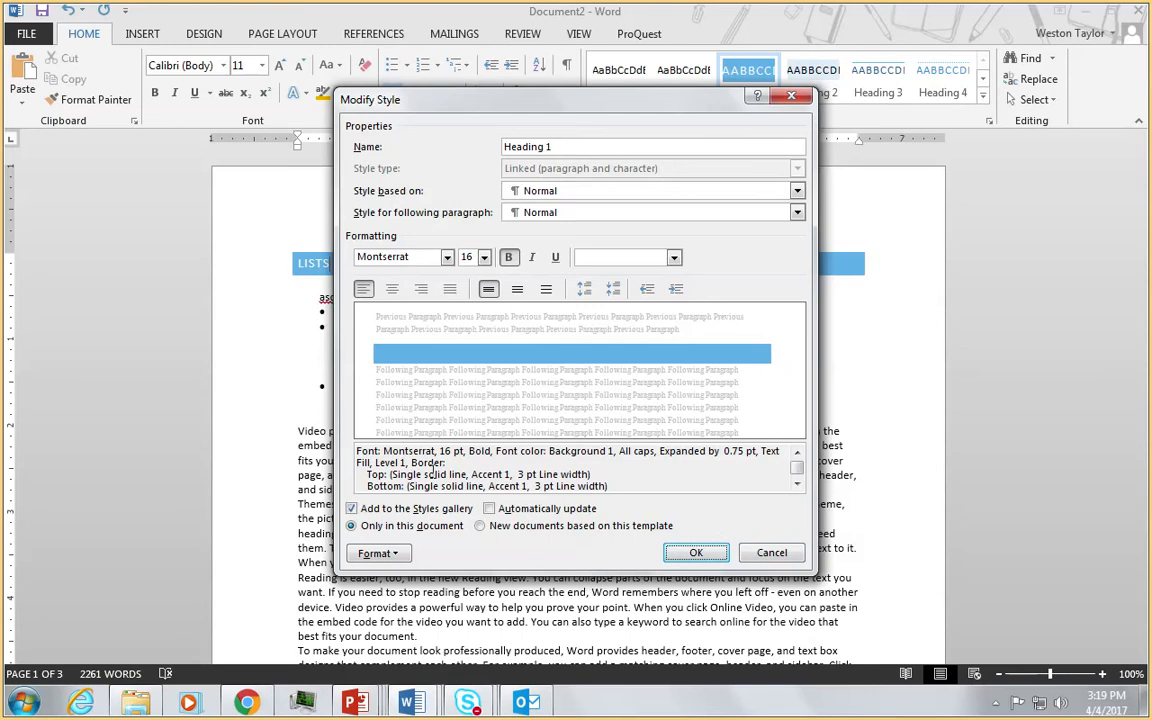
Step: Set the Heading 1 text fill back to Solid fill and apply the modified style to the document
left_click(378, 553)
left_click(386, 530)
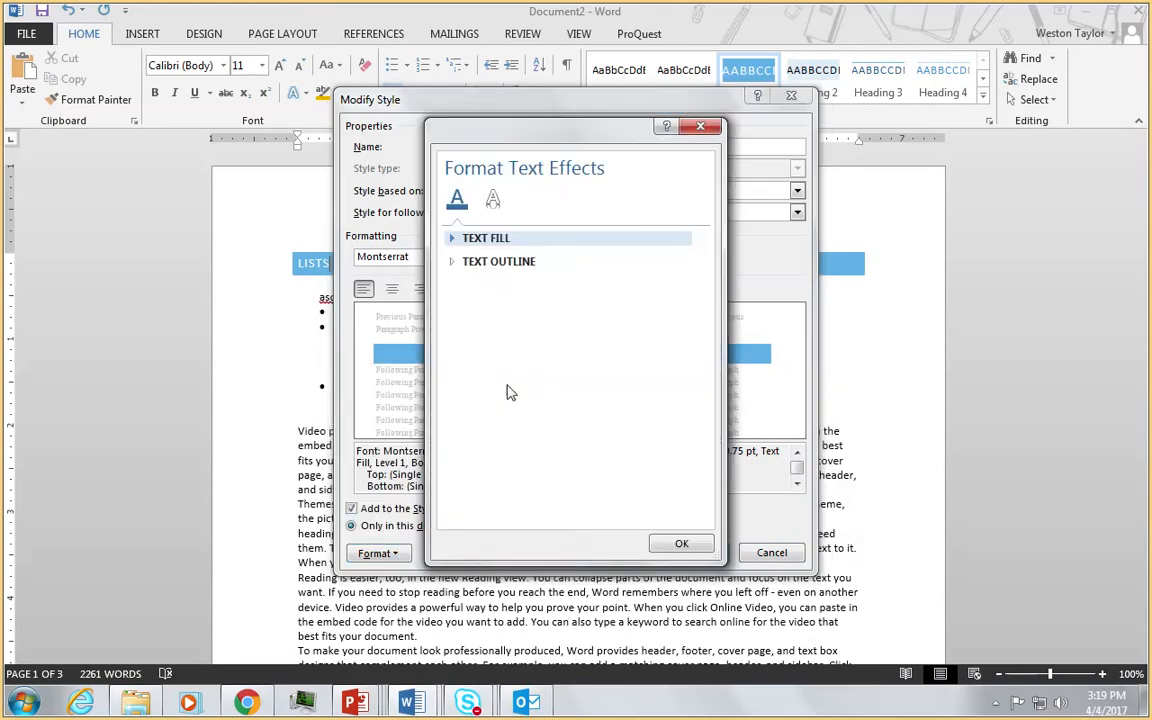
left_click(453, 238)
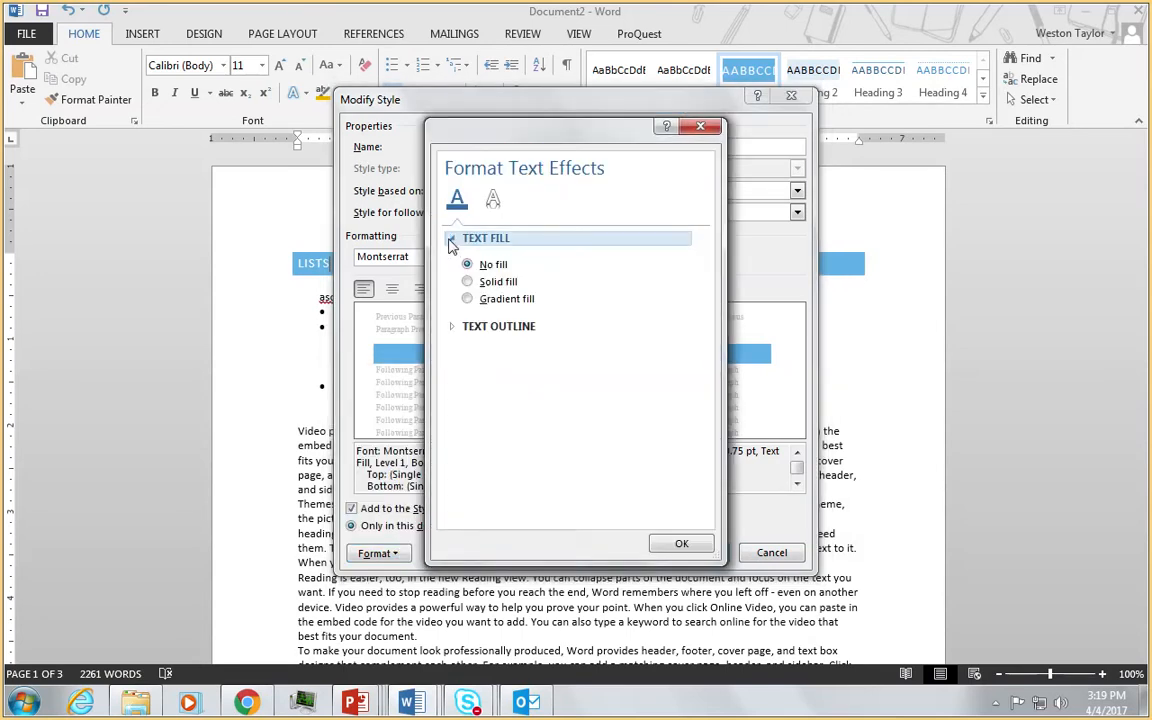
left_click(490, 284)
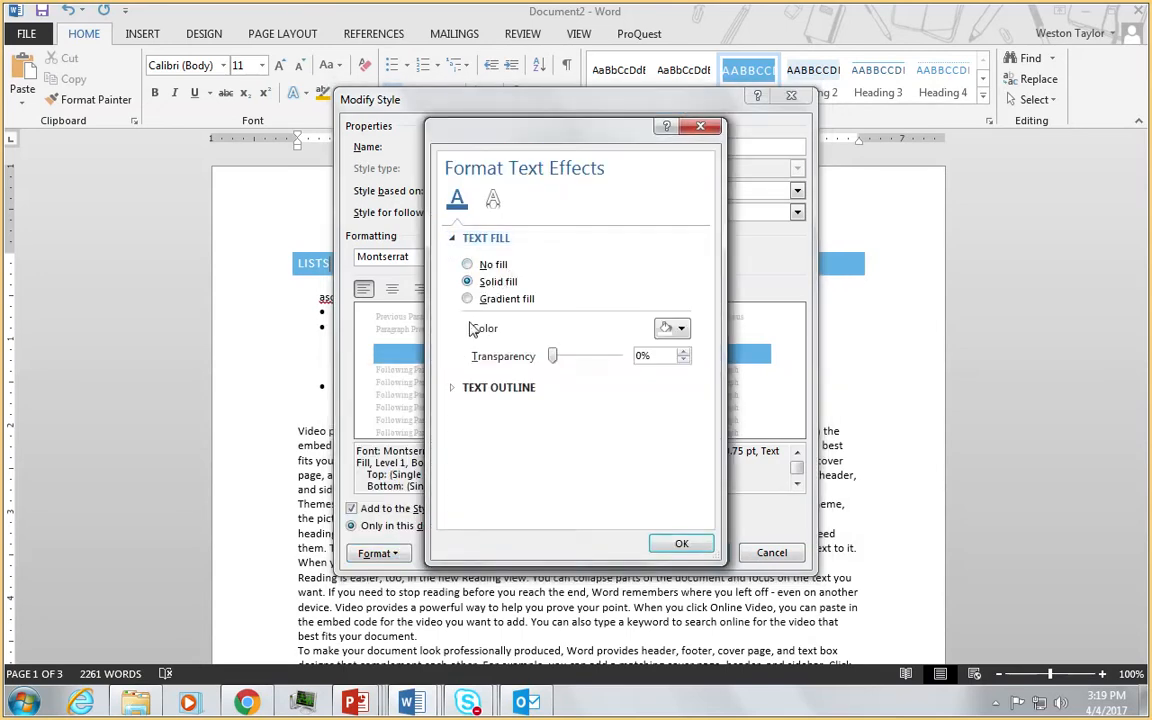
left_click(465, 390)
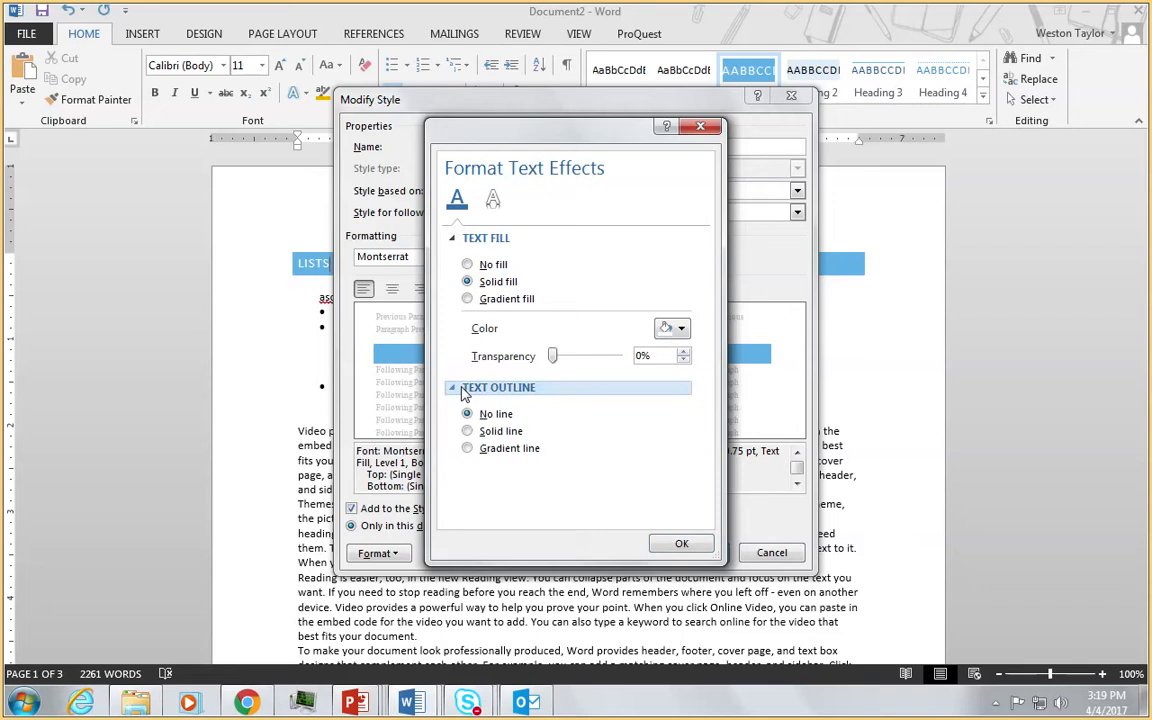
left_click(681, 546)
left_click(690, 552)
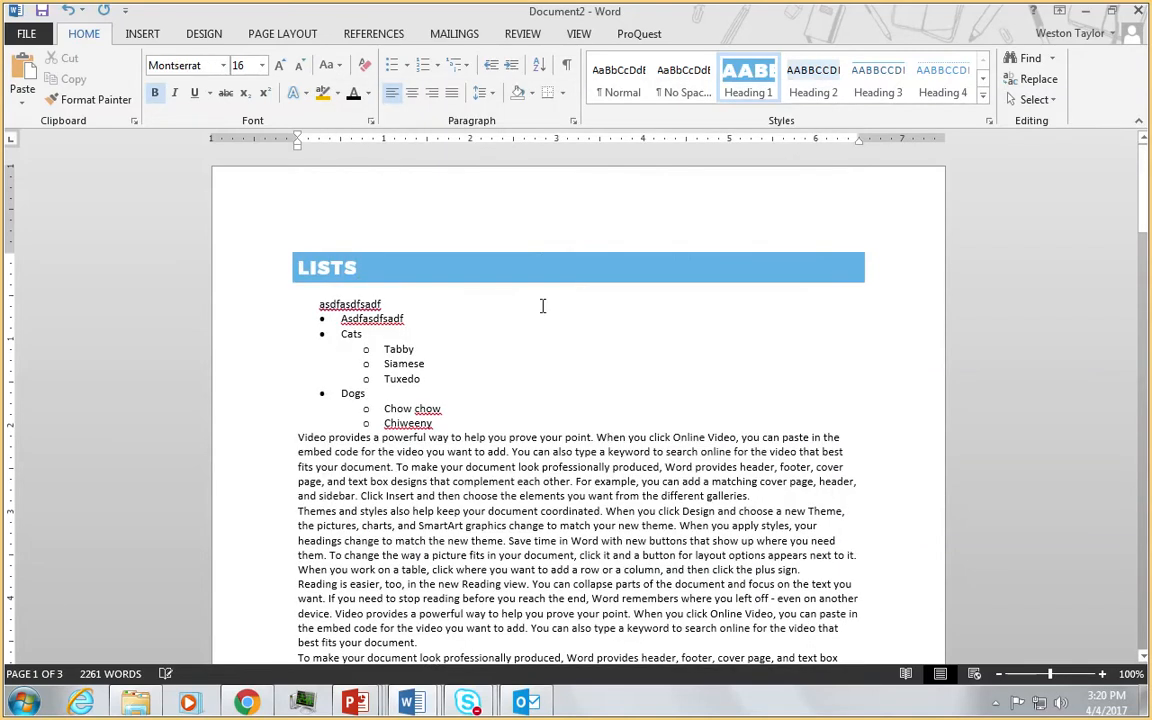
Step: Check the modified Heading 1 style on the headings throughout the document, including "FAVORITE MOVIES"
scroll(553, 323, "down", 10)
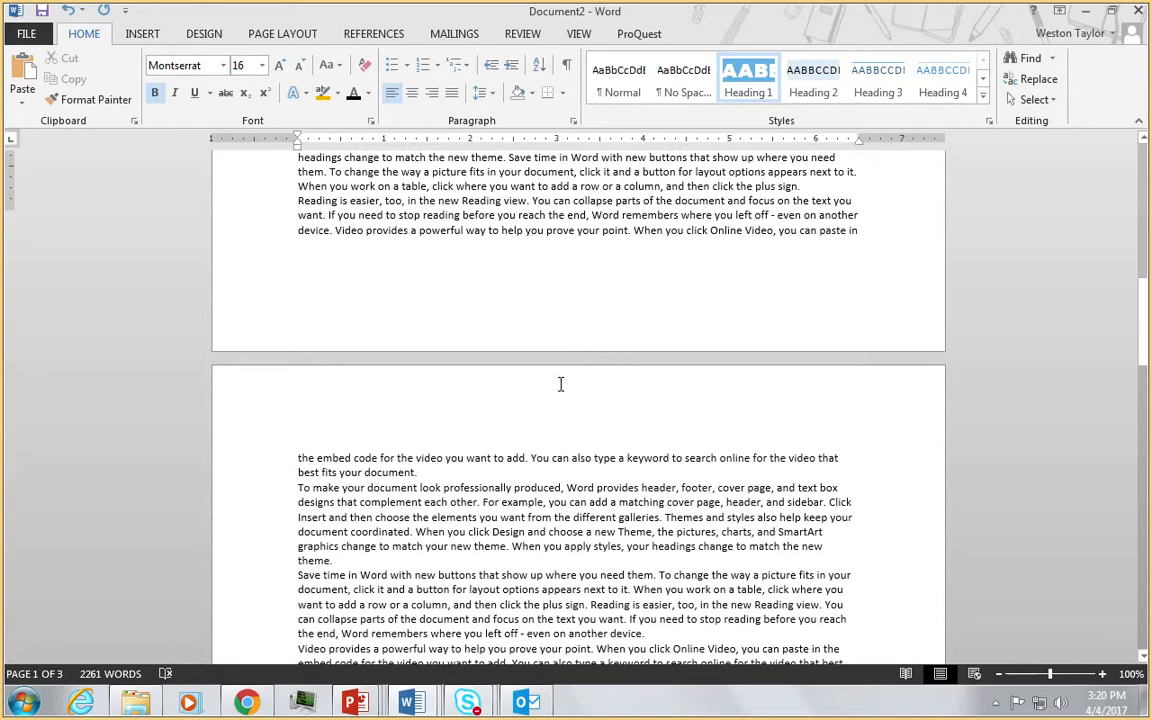
scroll(563, 384, "down", 8)
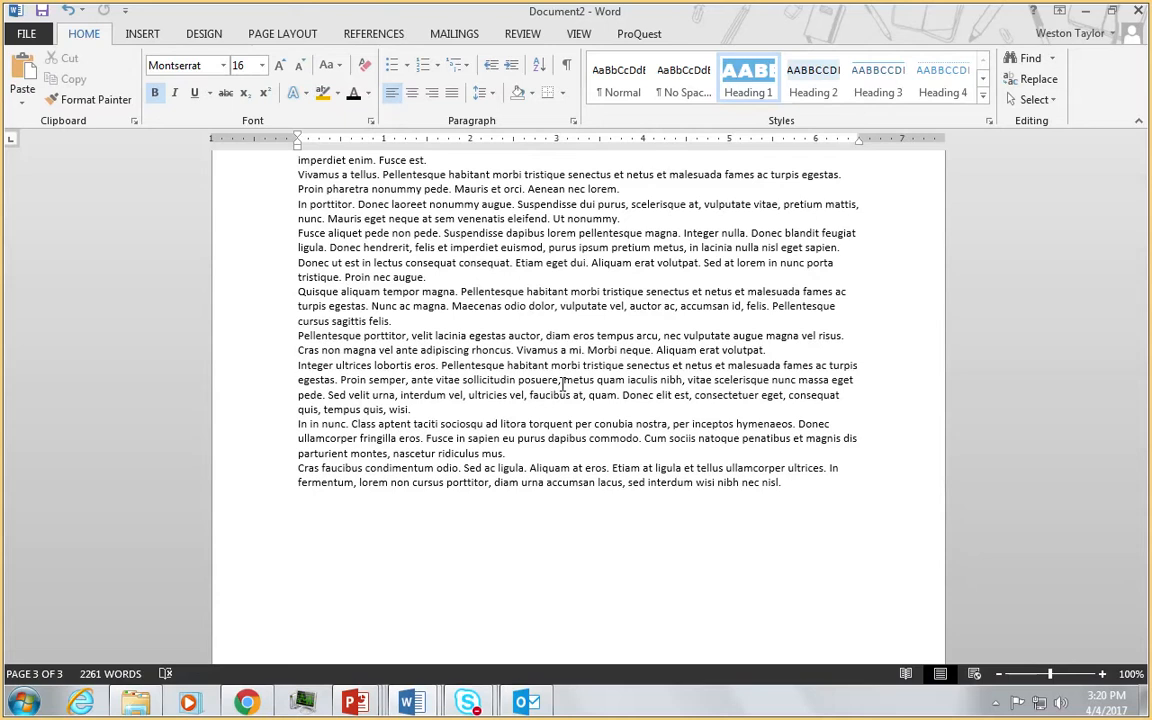
scroll(638, 352, "up", 7)
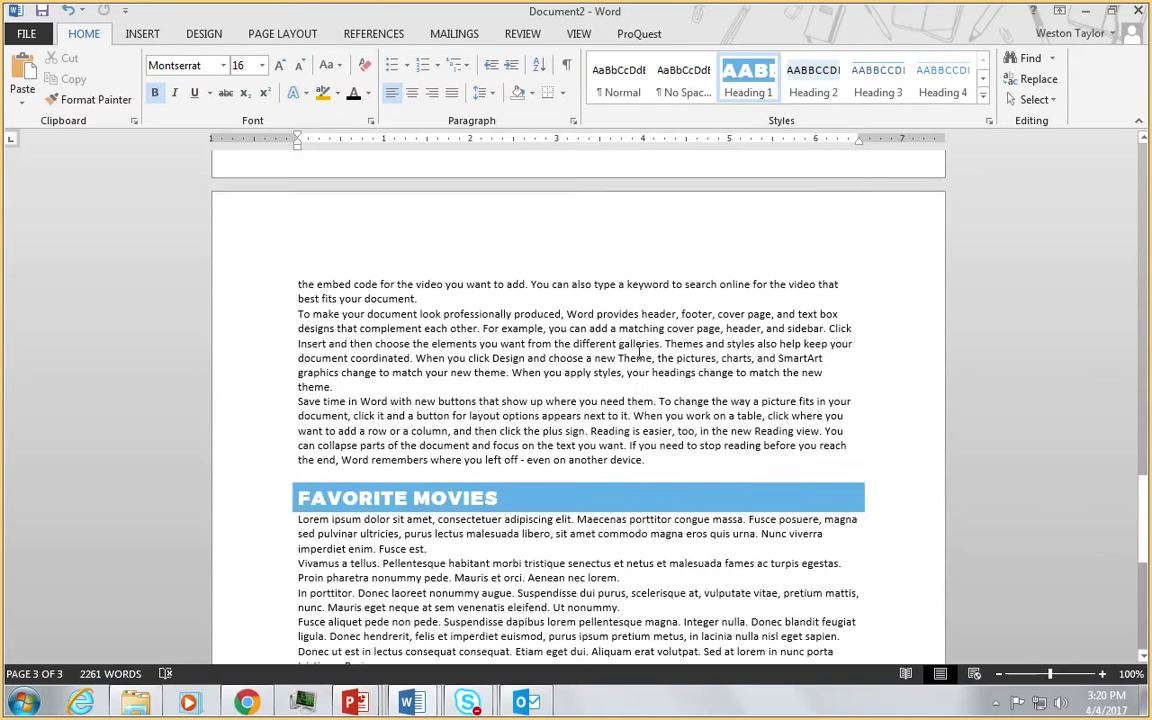
scroll(638, 352, "up", 8)
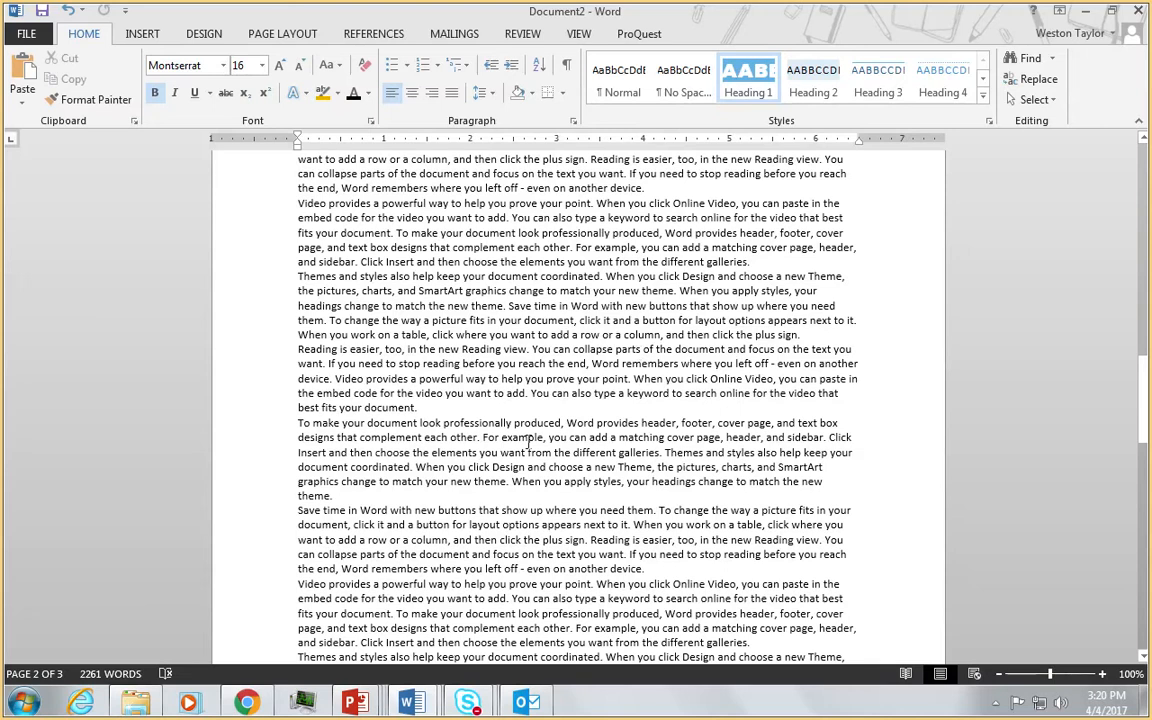
Step: Add a new line reading "Star Wars" after the paragraph continued at the start of page 2
left_click(570, 248)
scroll(520, 320, "up", 6)
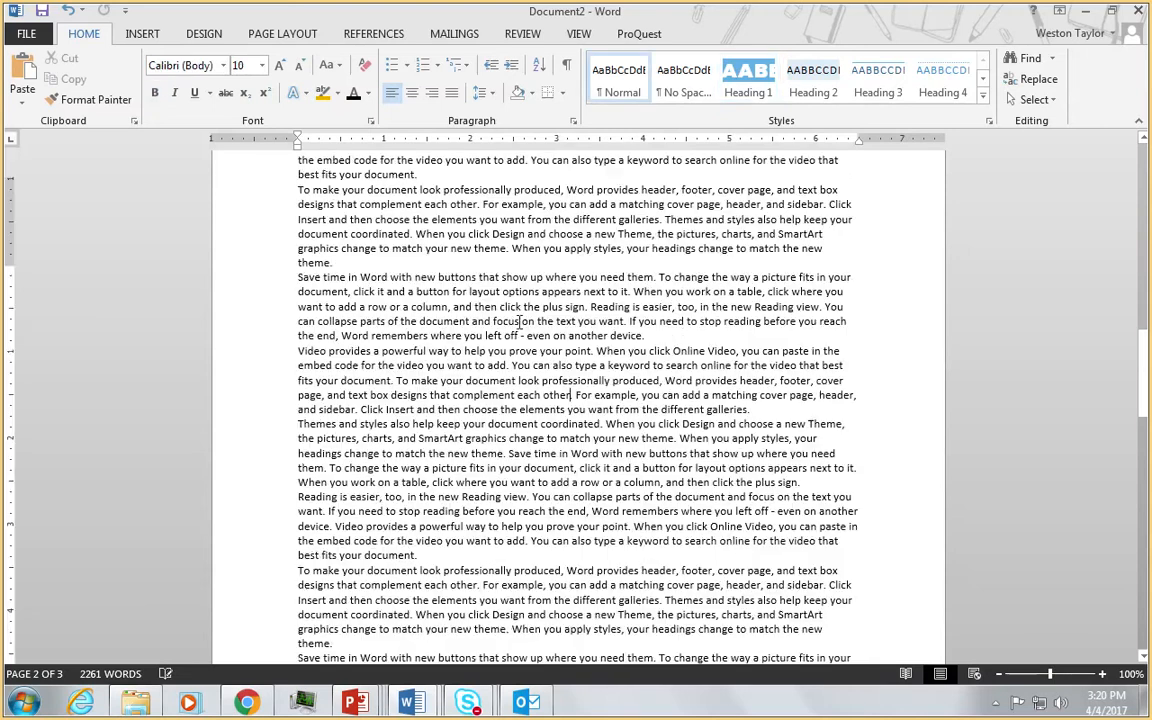
left_click(461, 336)
key("Return")
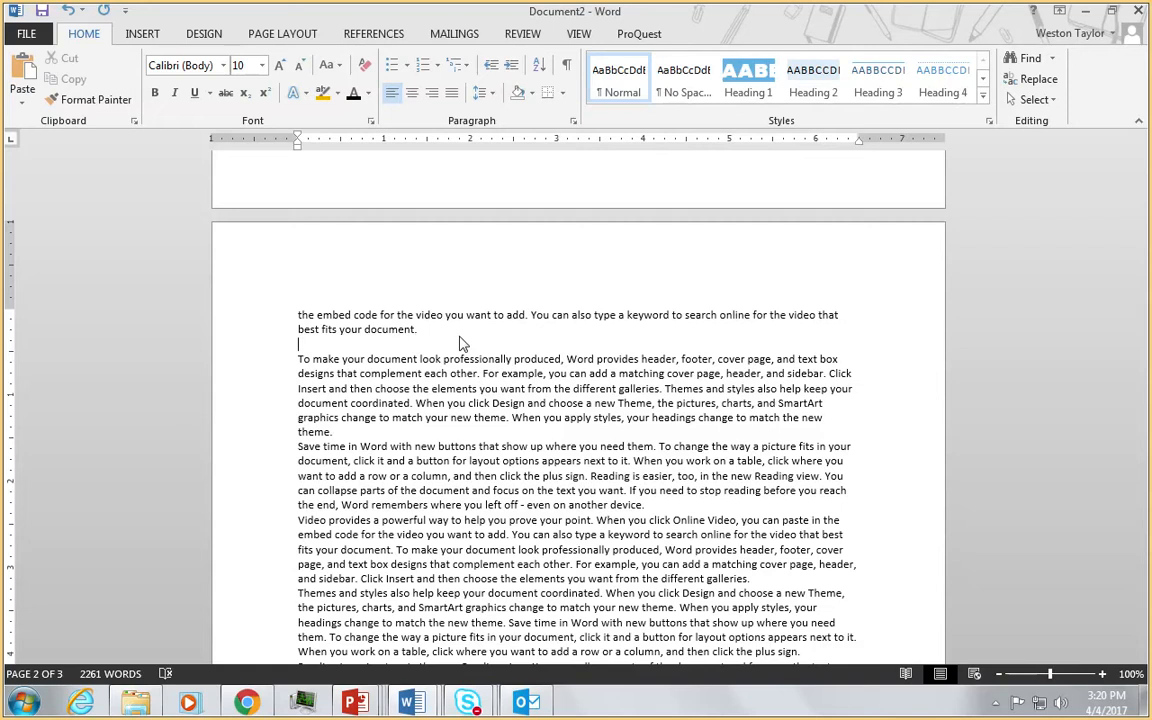
type("r Wars")
Step: Format the "Star Wars" line with the Heading 1 style
key("ctrl+shift+Left")
key("ctrl+shift+Left")
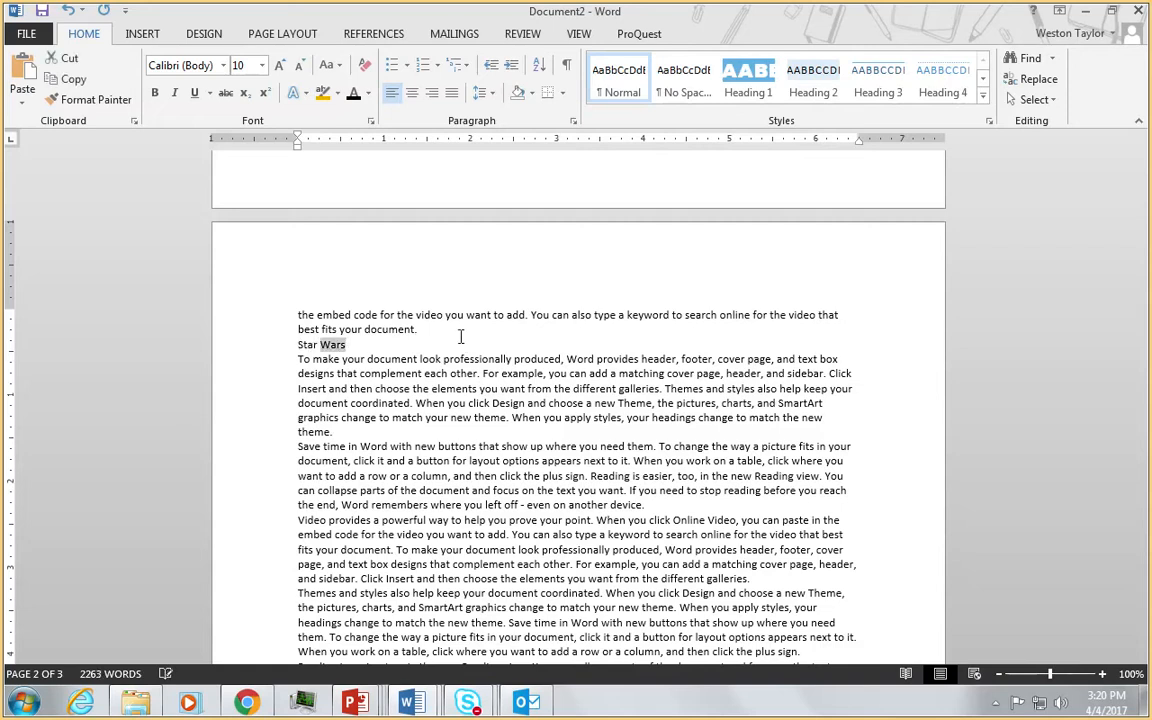
key("Right")
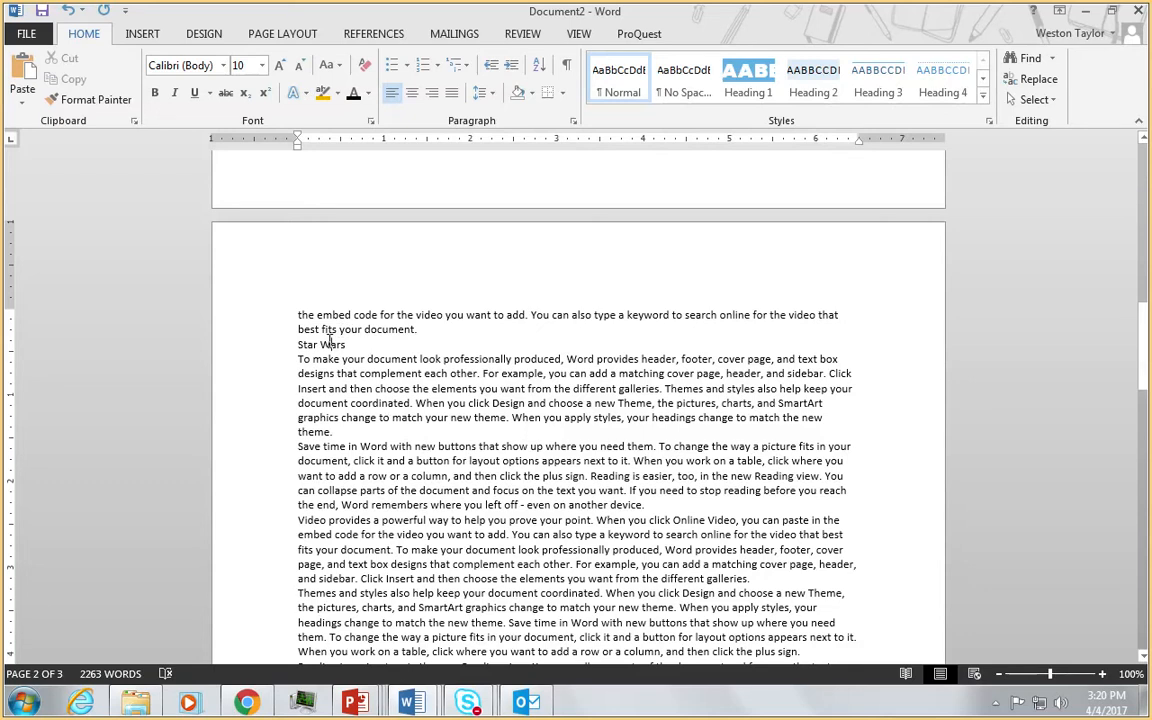
key("ctrl+alt+1")
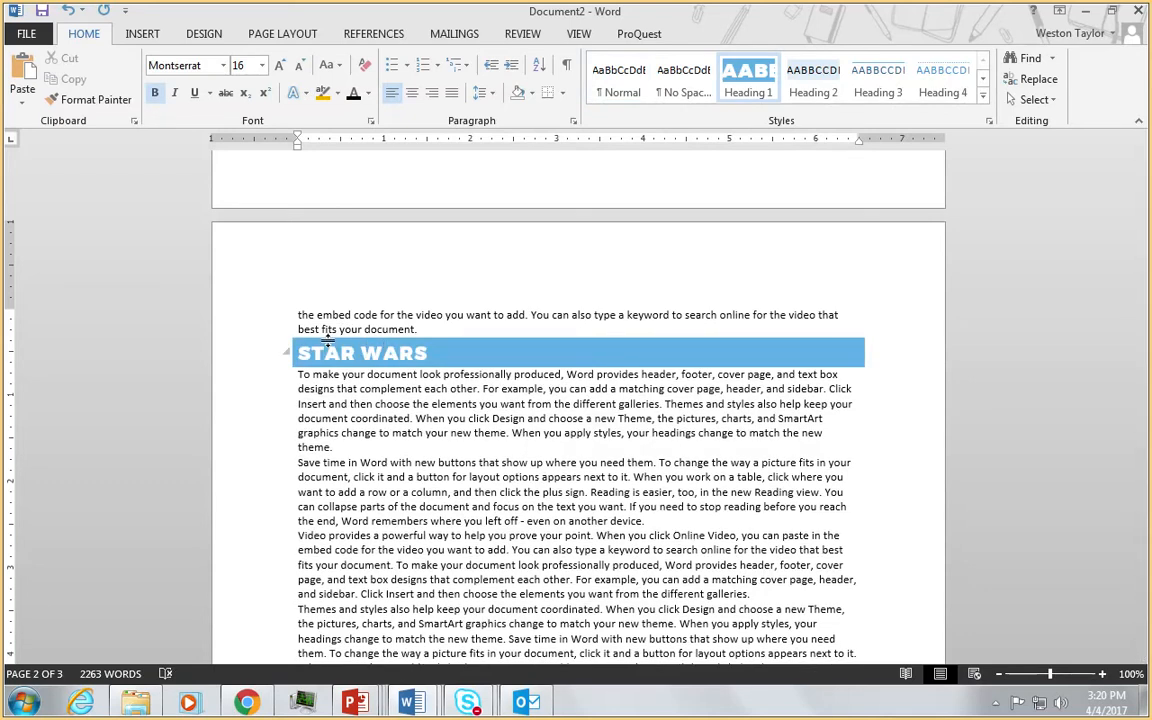
Step: Add a line reading "Rogue One" after the first paragraph under "STAR WARS" and format it as Heading 2
scroll(335, 300, "down", 4)
left_click(348, 231)
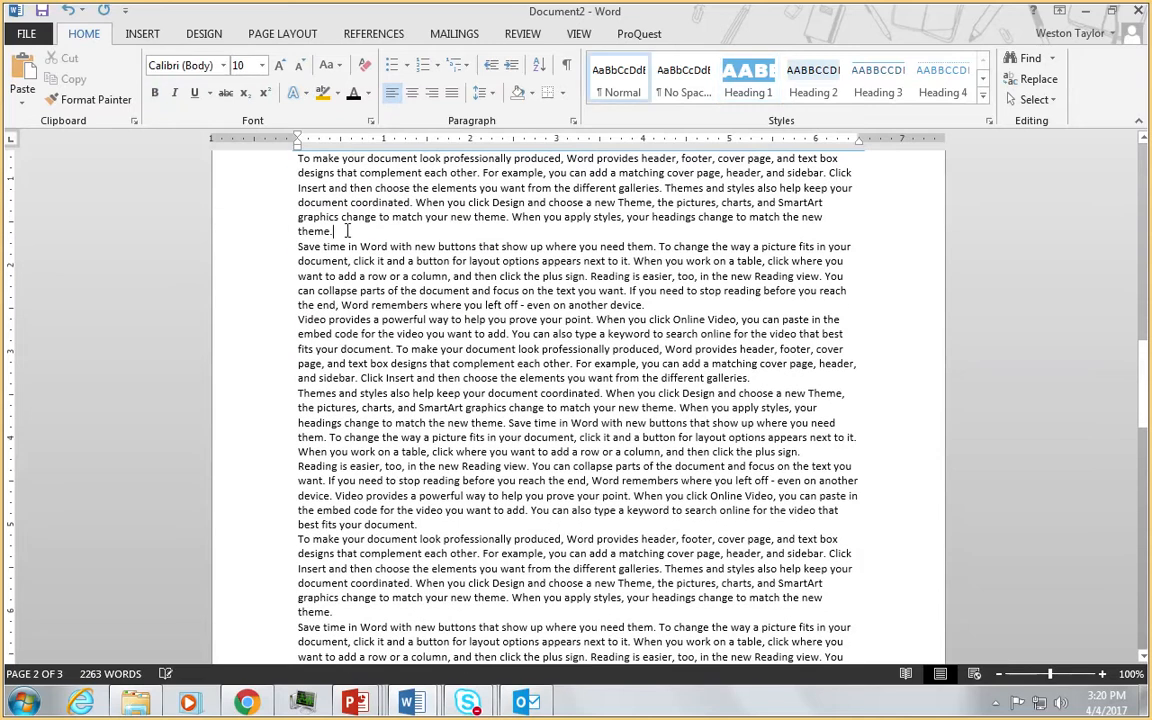
key("Return")
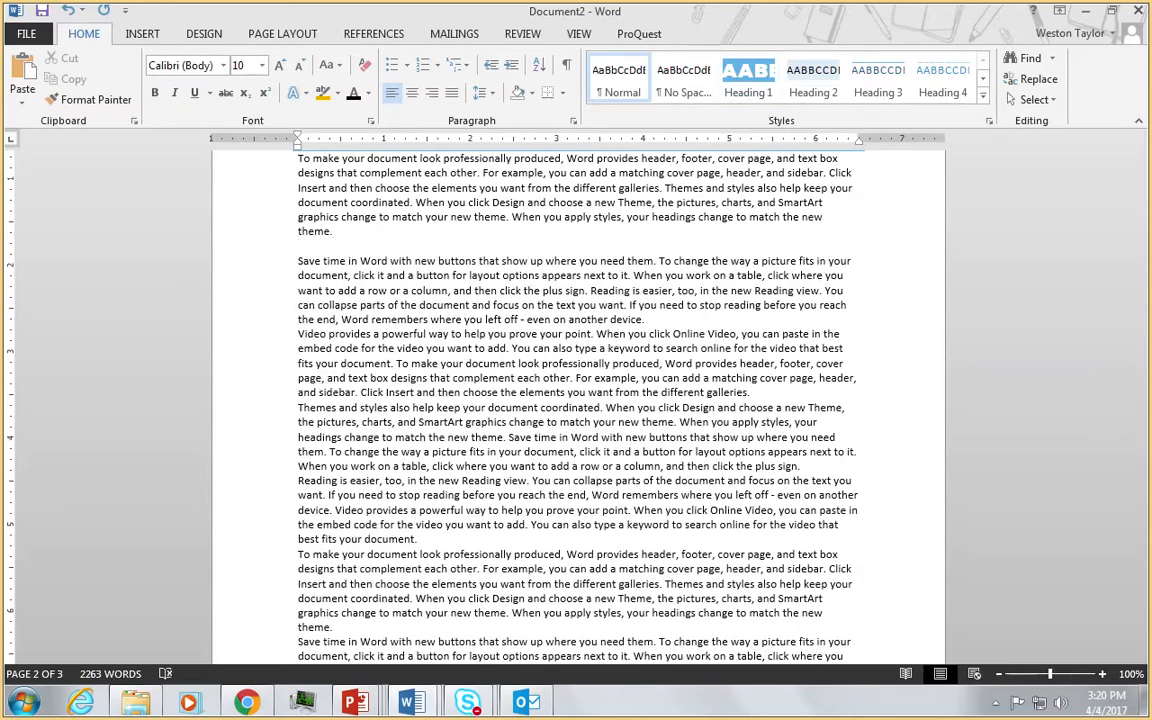
type("Rogue One")
key("ctrl+alt+2")
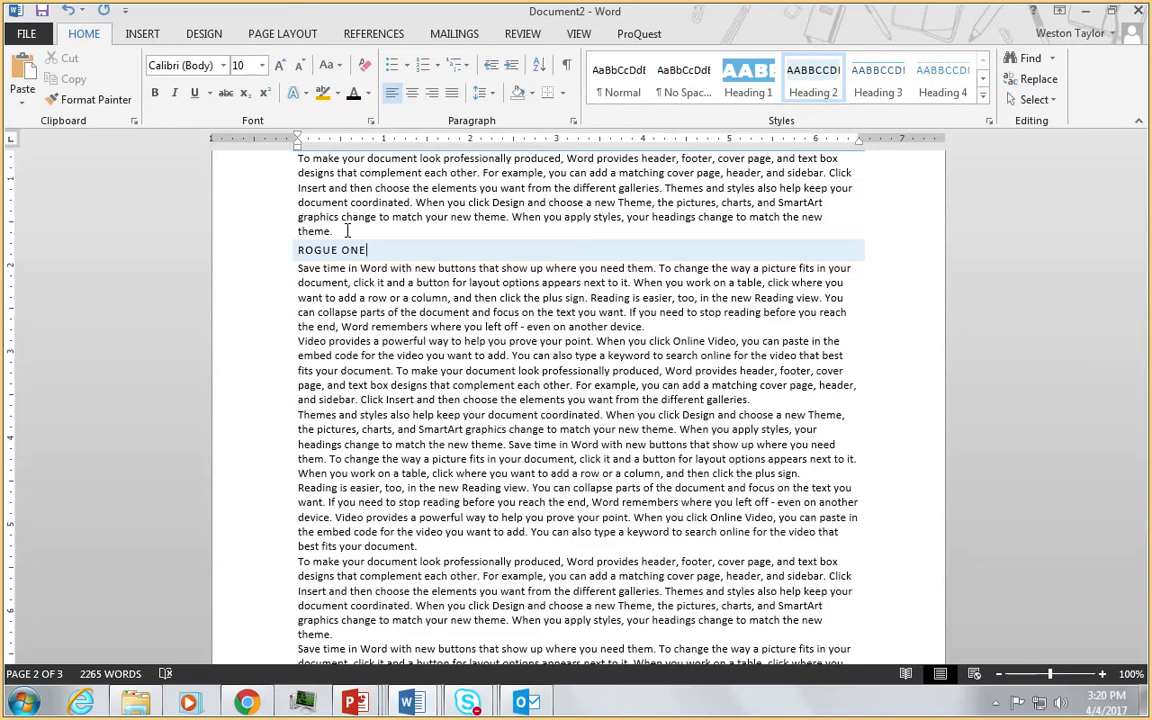
Step: Add a line reading "Least Favorite" after the first paragraph on page 3 and format it as Heading 1
scroll(347, 235, "up", 2)
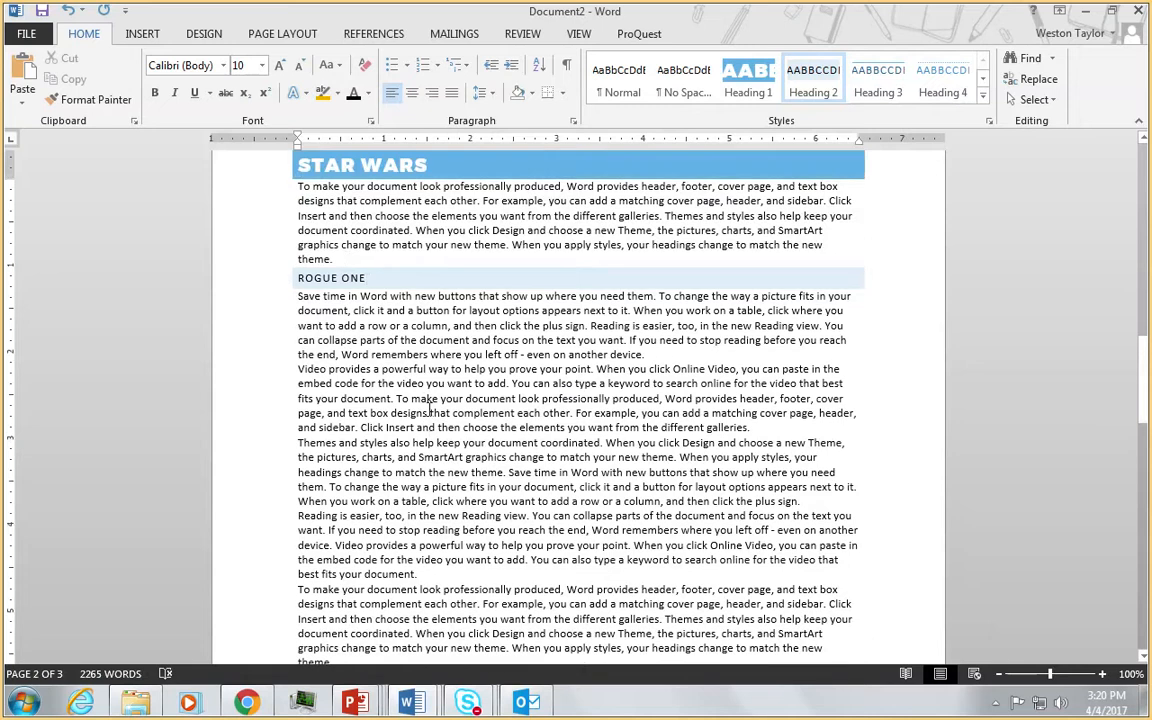
scroll(400, 320, "down", 10)
scroll(430, 410, "down", 7)
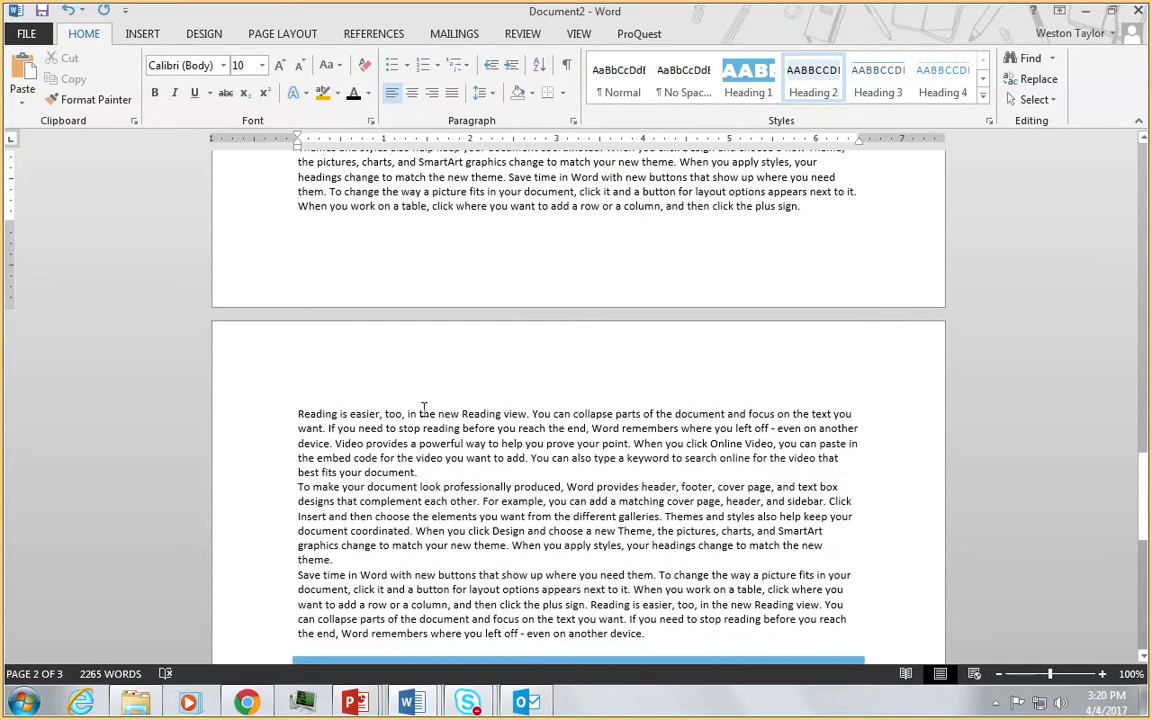
left_click(427, 470)
key("Return")
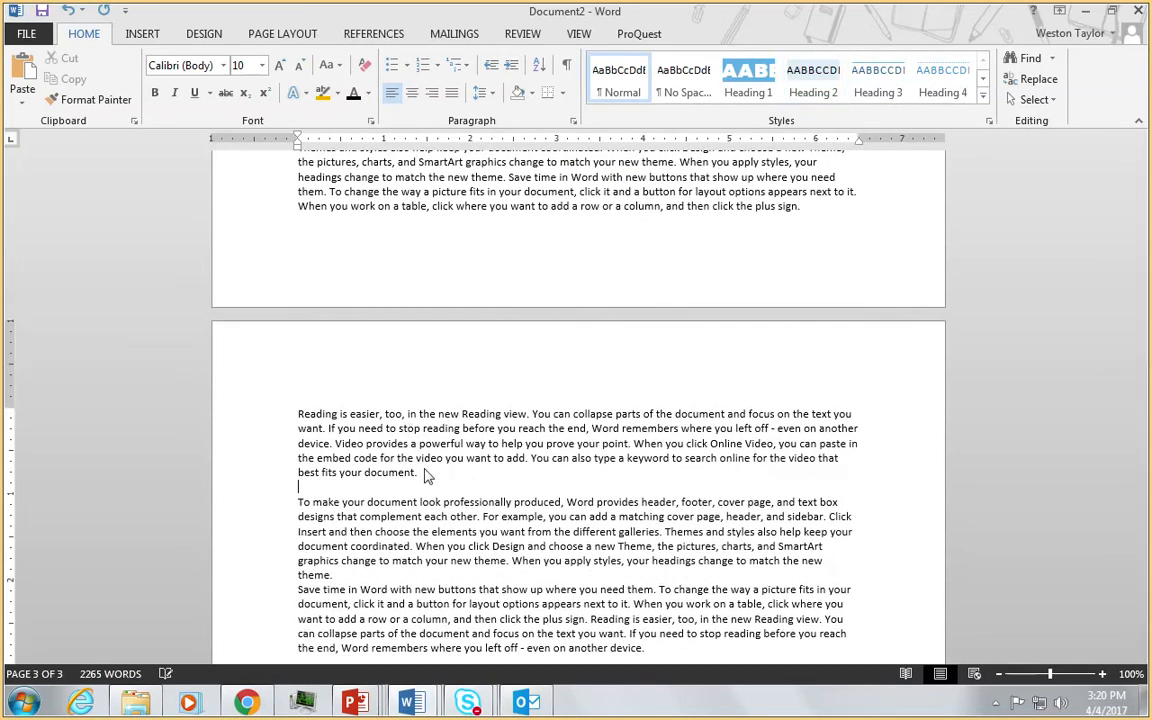
type("Least Far")
type("orite")
key("ctrl+alt+1")
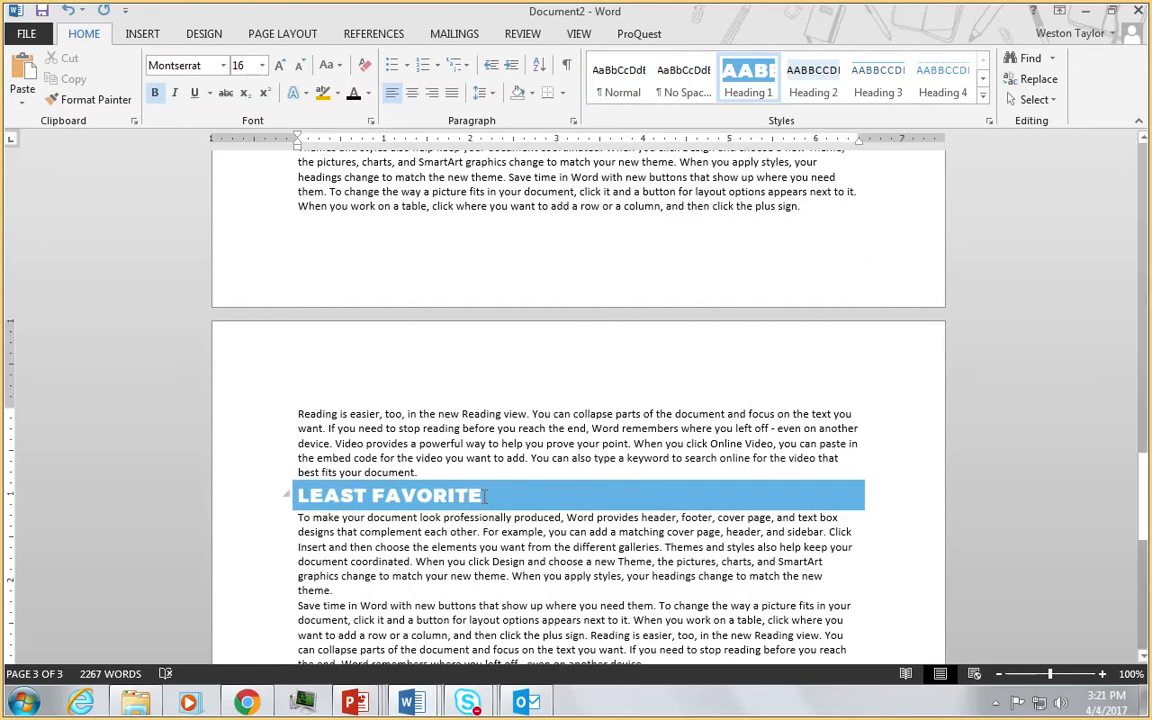
Step: Add a line reading "Jar Jar" directly below the "LEAST FAVORITE" heading and format it as Heading 2
scroll(500, 500, "up", 1)
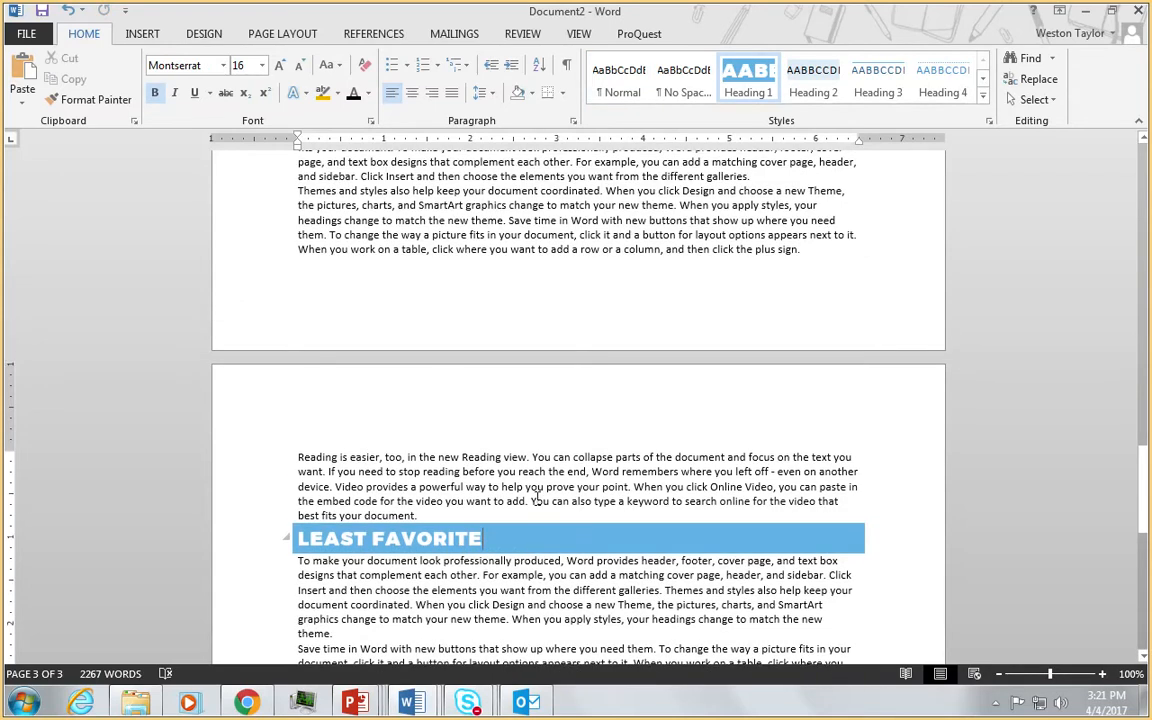
key("Return")
type("Jar")
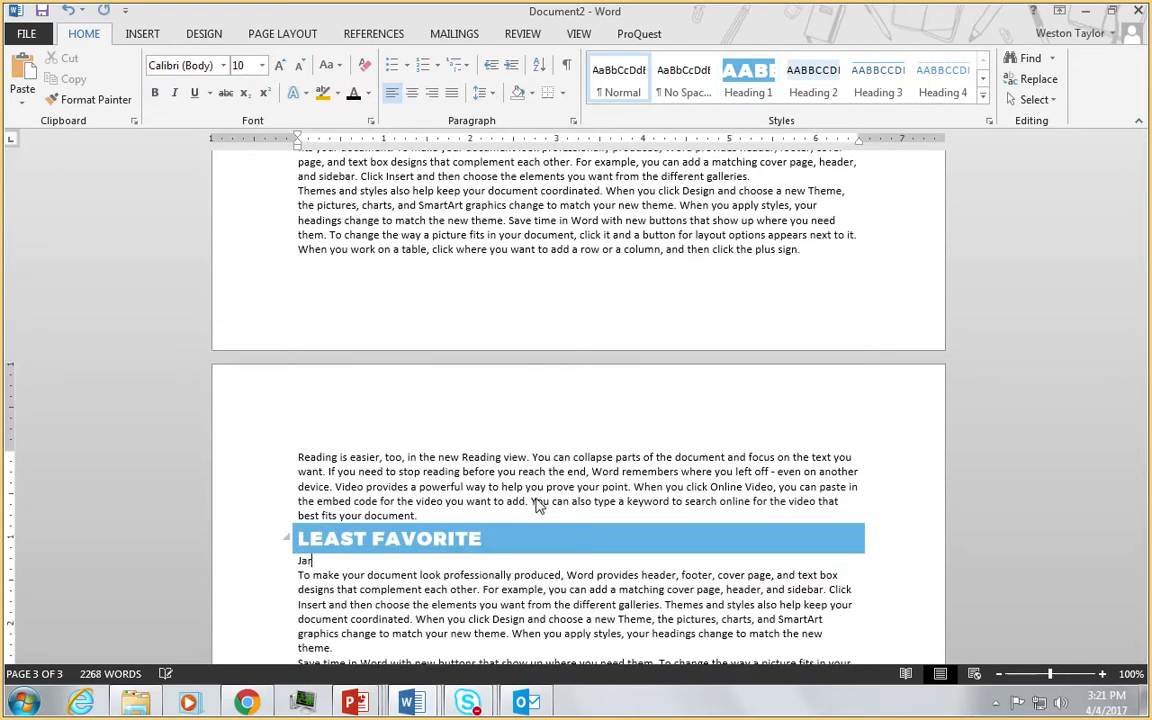
type(" Jar")
key("ctrl+alt+2")
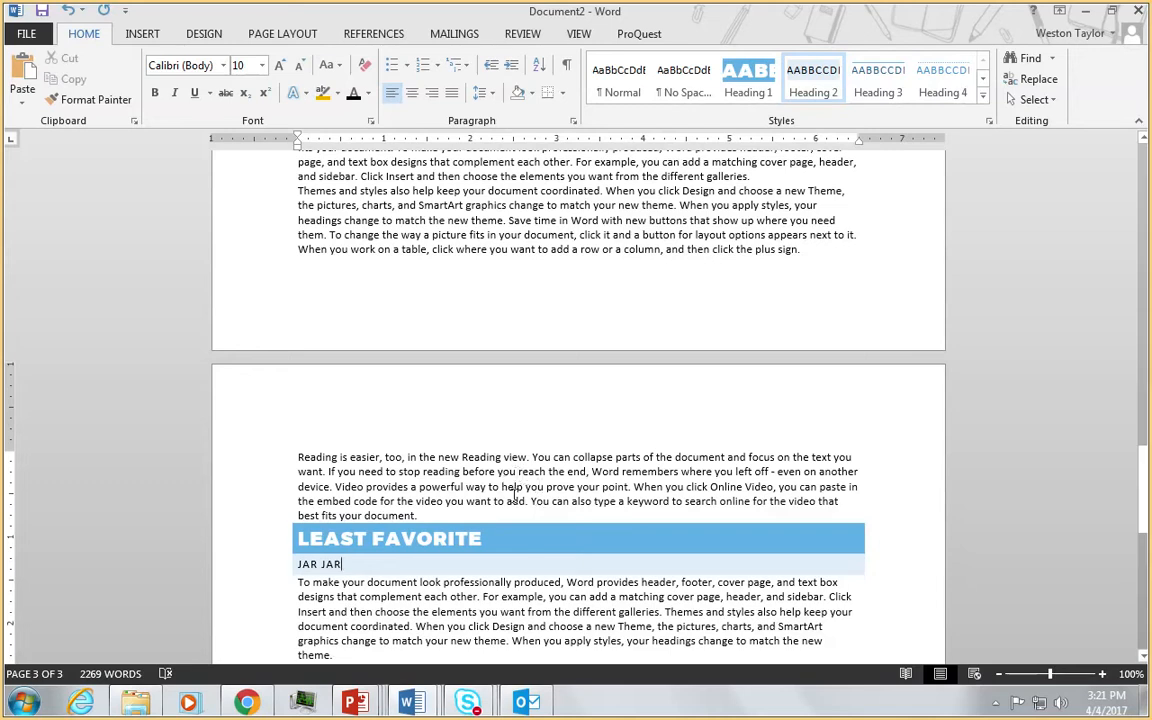
Step: Add two empty lines above the "LISTS" heading at the start of the document
scroll(520, 478, "up", 15)
scroll(510, 497, "up", 20)
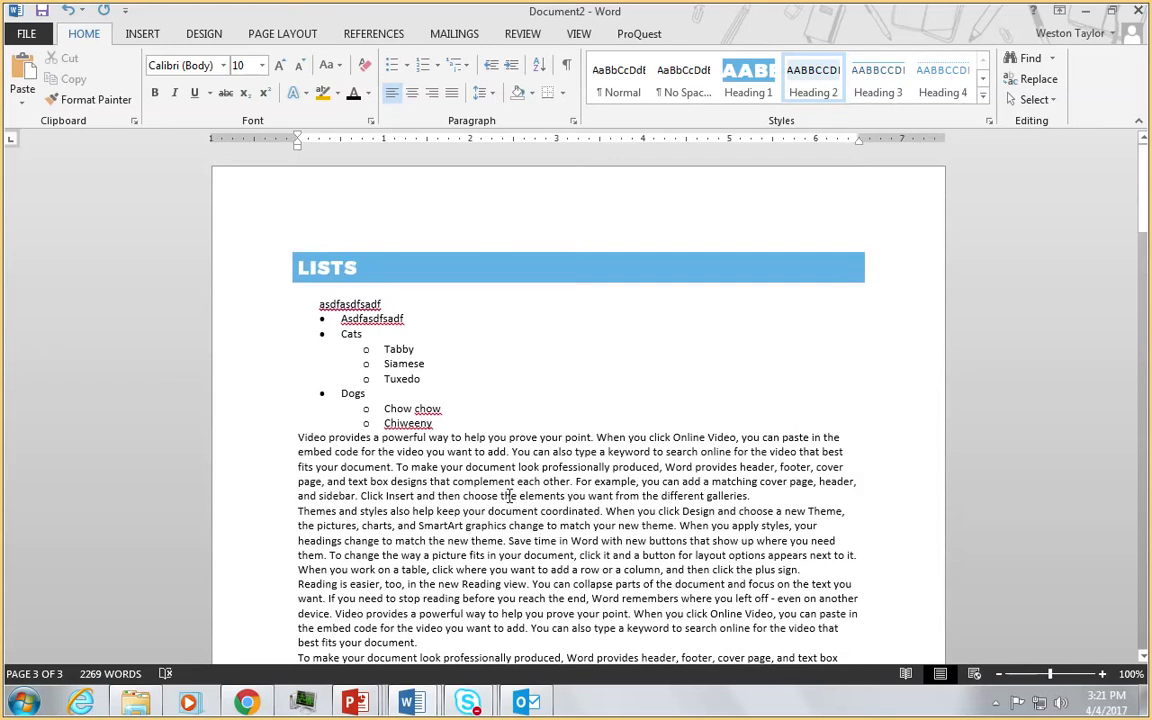
left_click(298, 233)
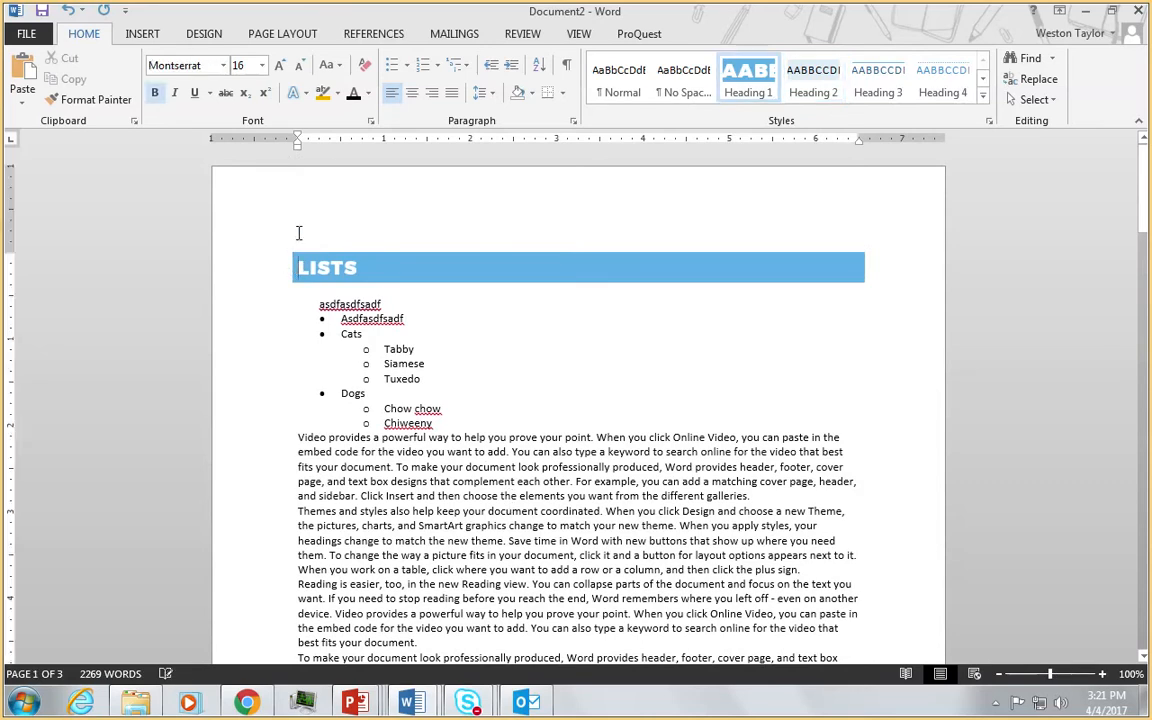
key("Return")
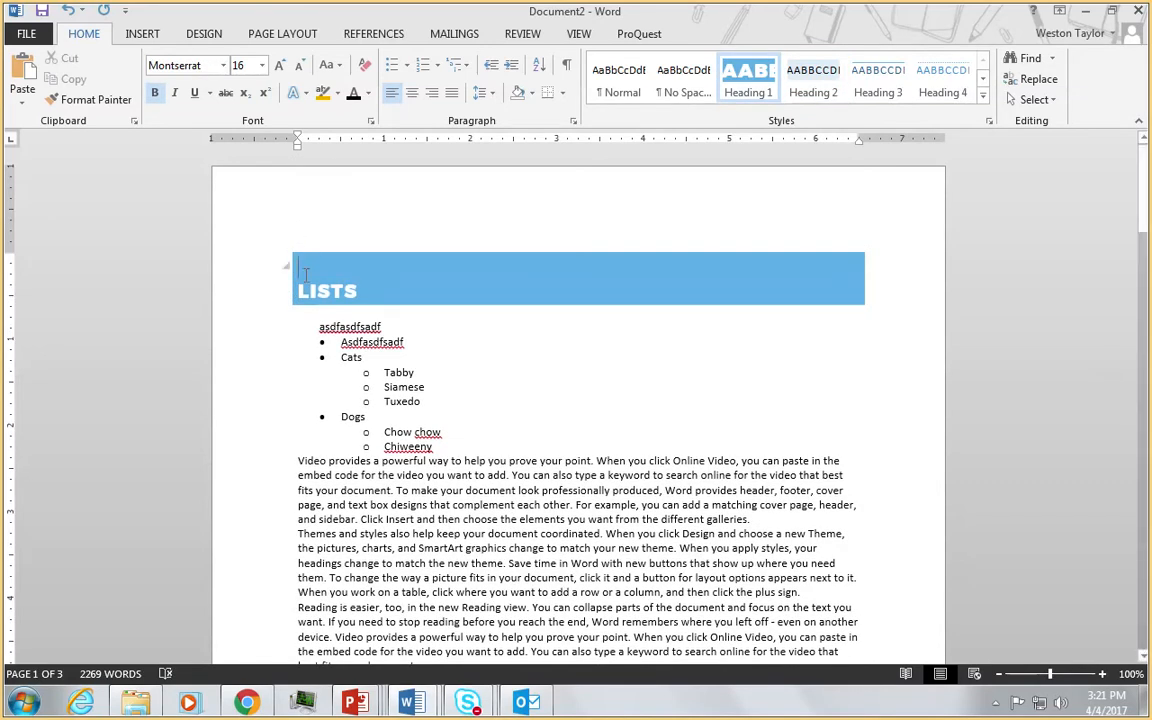
key("BackSpace")
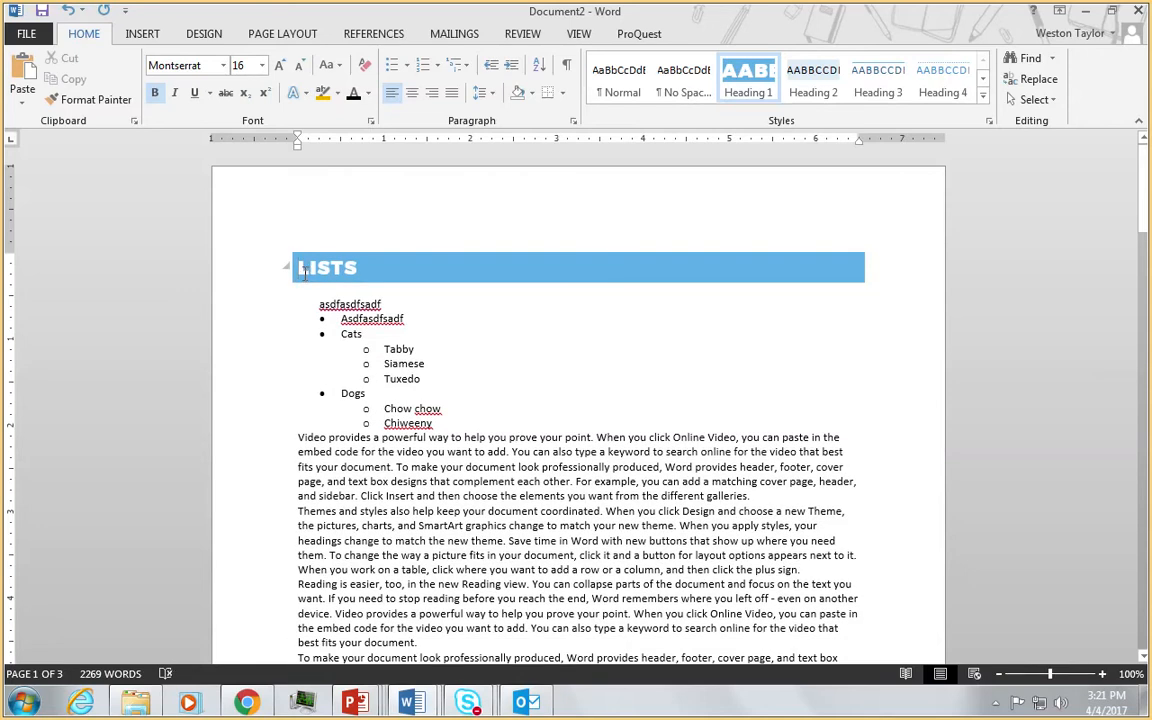
key("Return")
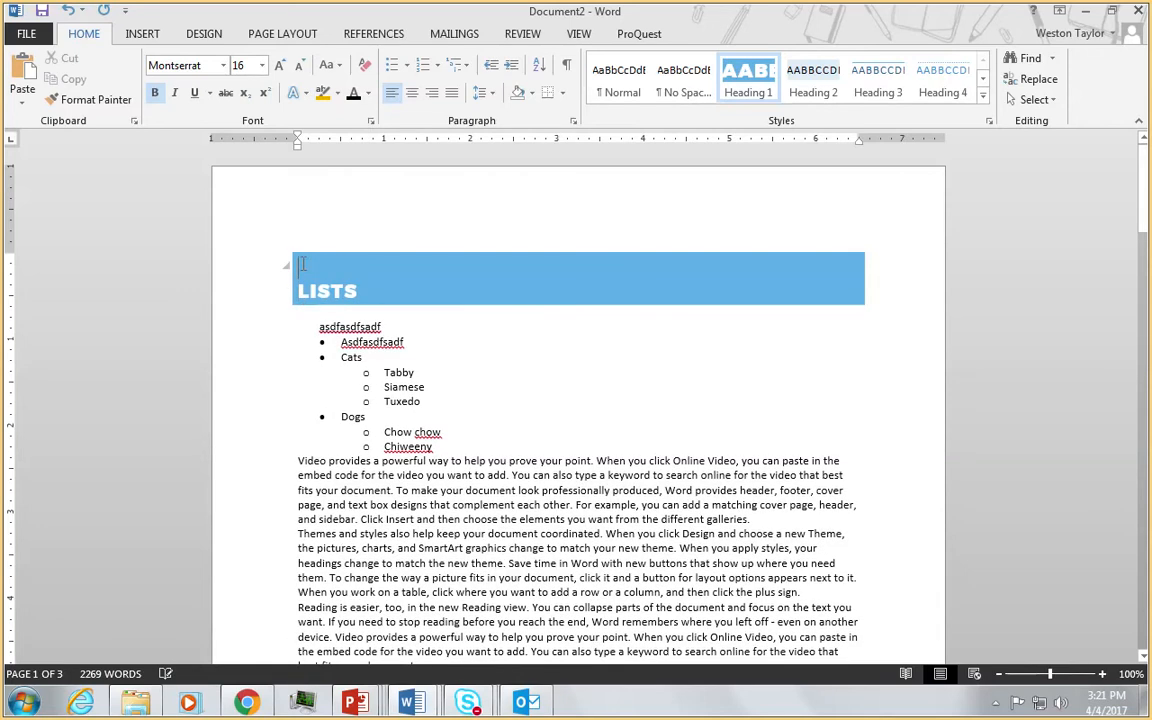
key("Return")
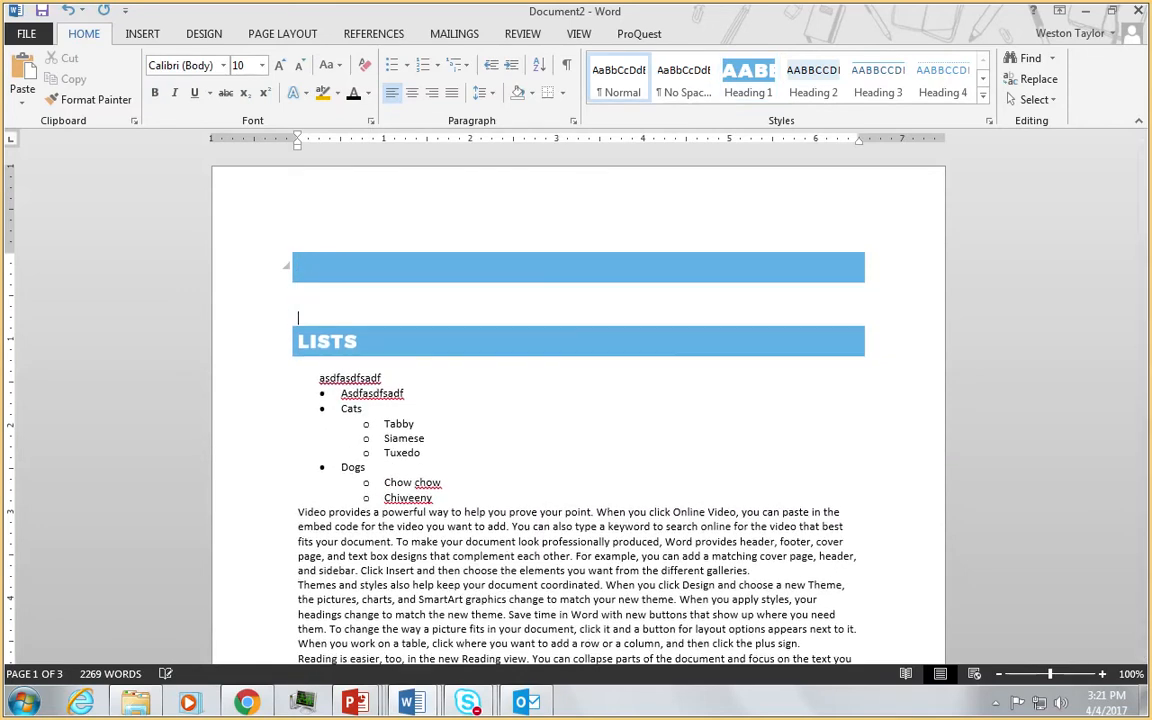
Step: Insert a page break at the empty Normal line between the blank heading bar and the "LISTS" heading
left_click(322, 271)
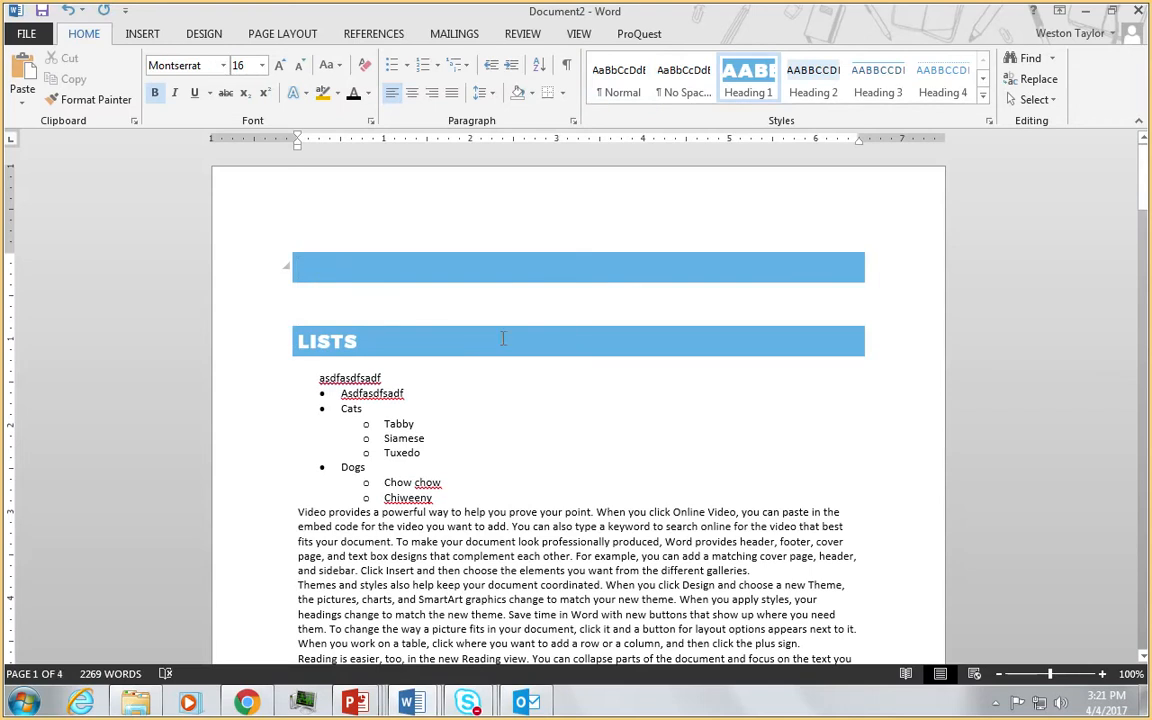
left_click(440, 300)
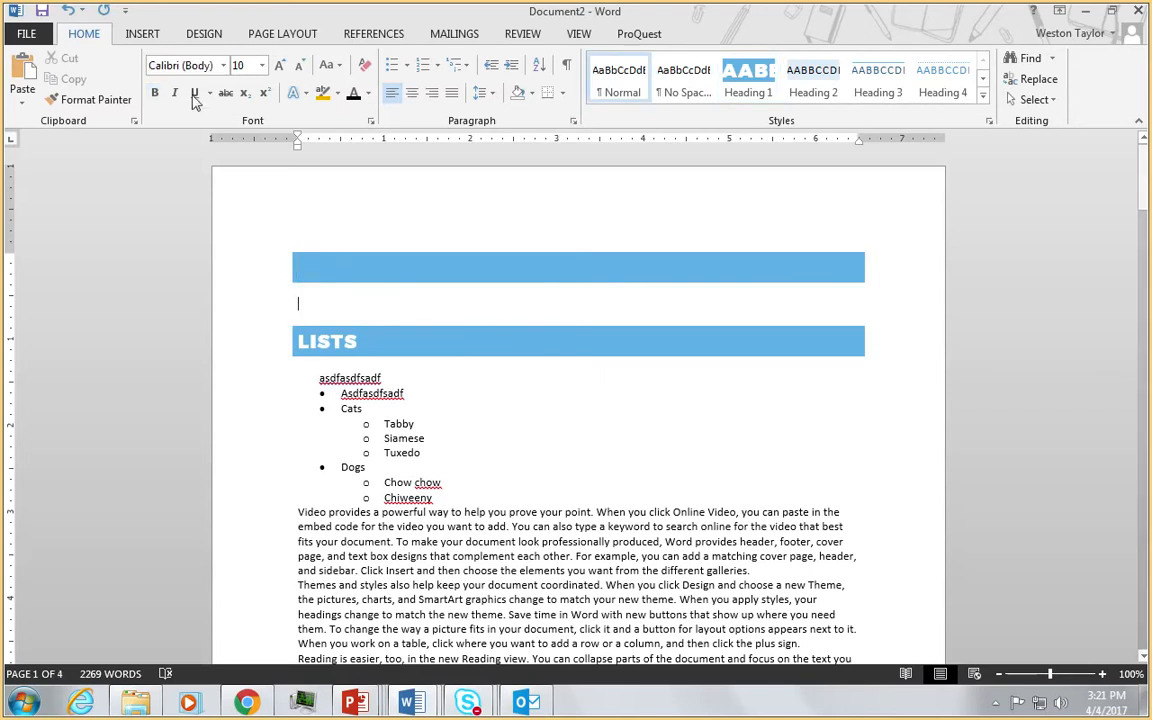
left_click(143, 33)
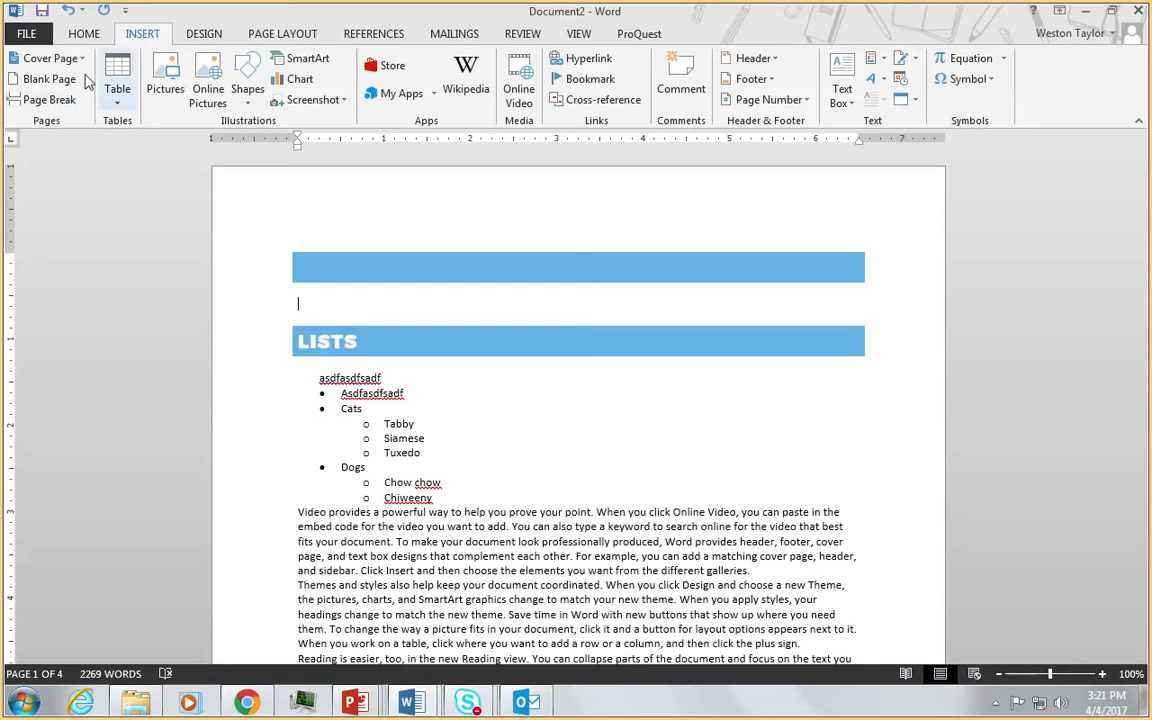
left_click(50, 100)
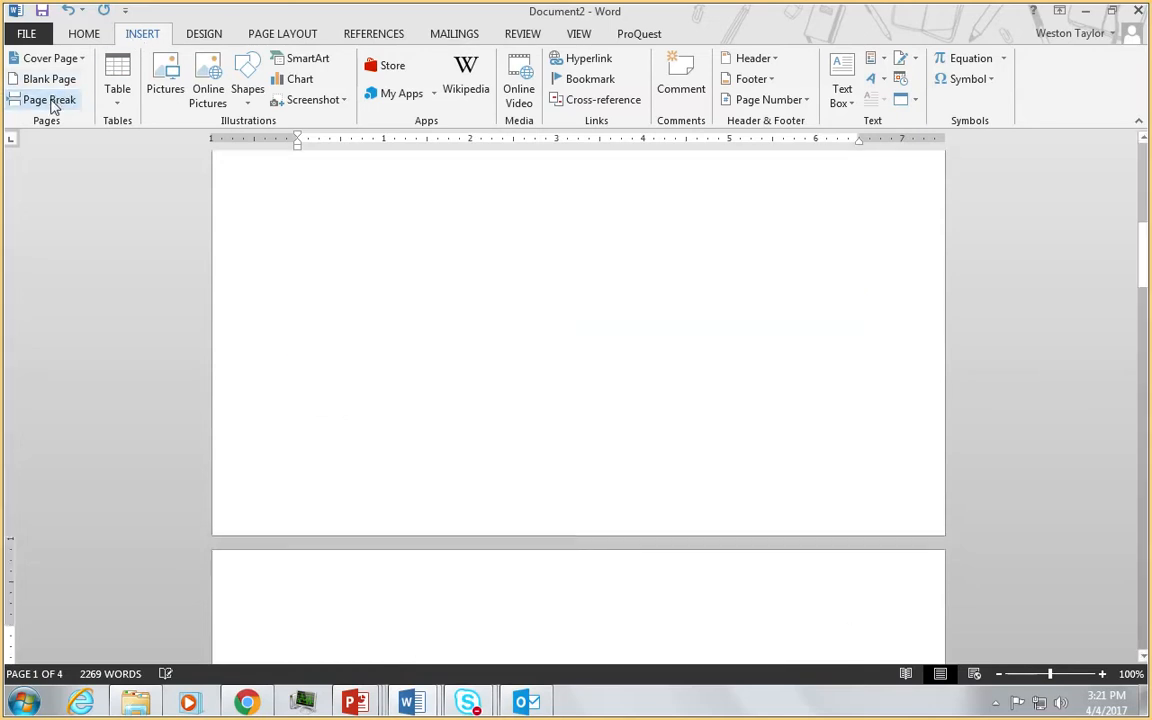
Step: Insert an Automatic Table 1 table of contents below the blank heading bar on the first page
scroll(555, 375, "down", 4)
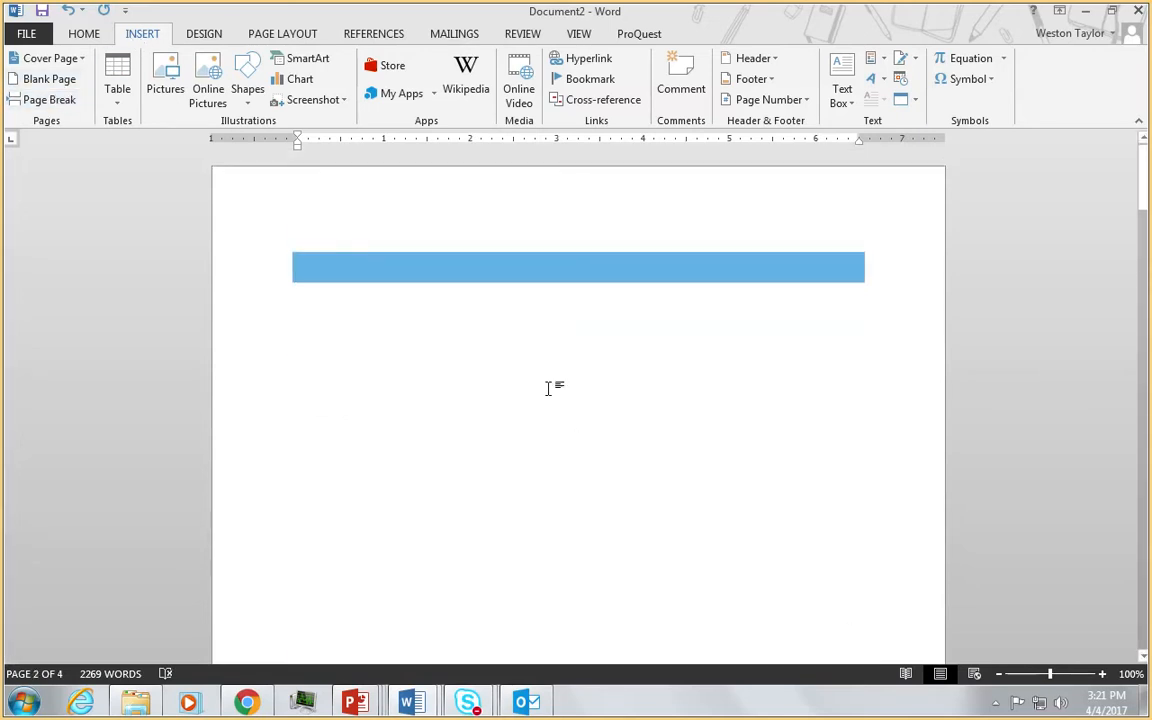
double_click(480, 304)
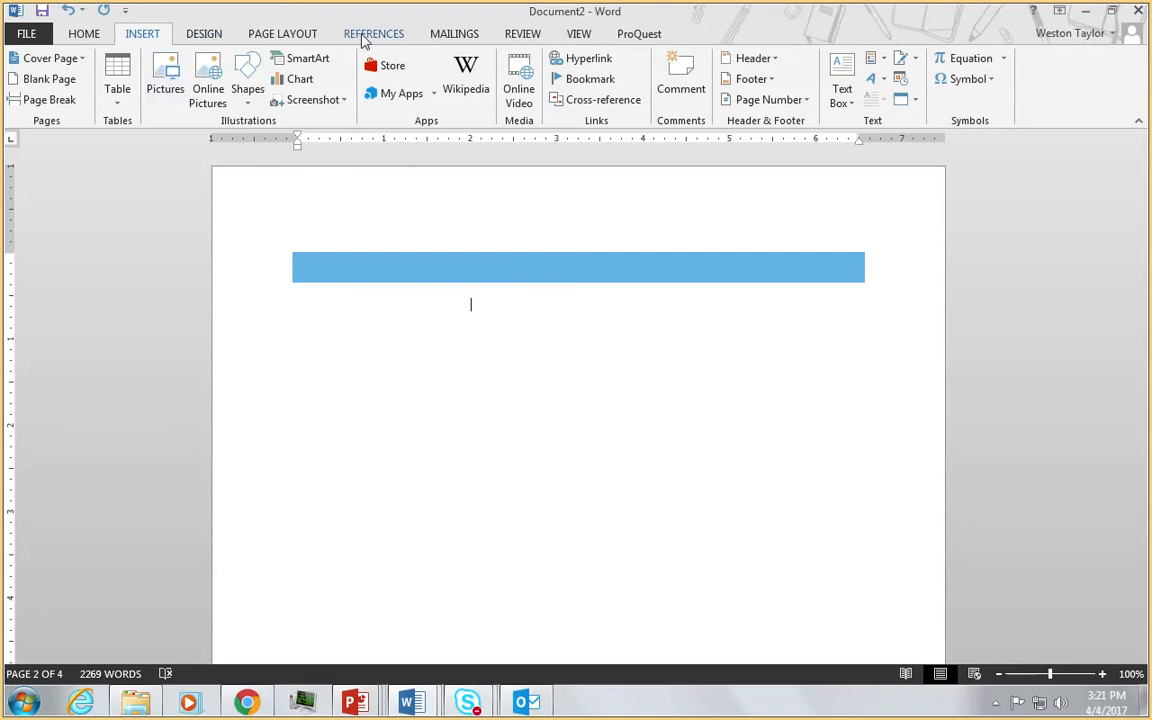
left_click(370, 34)
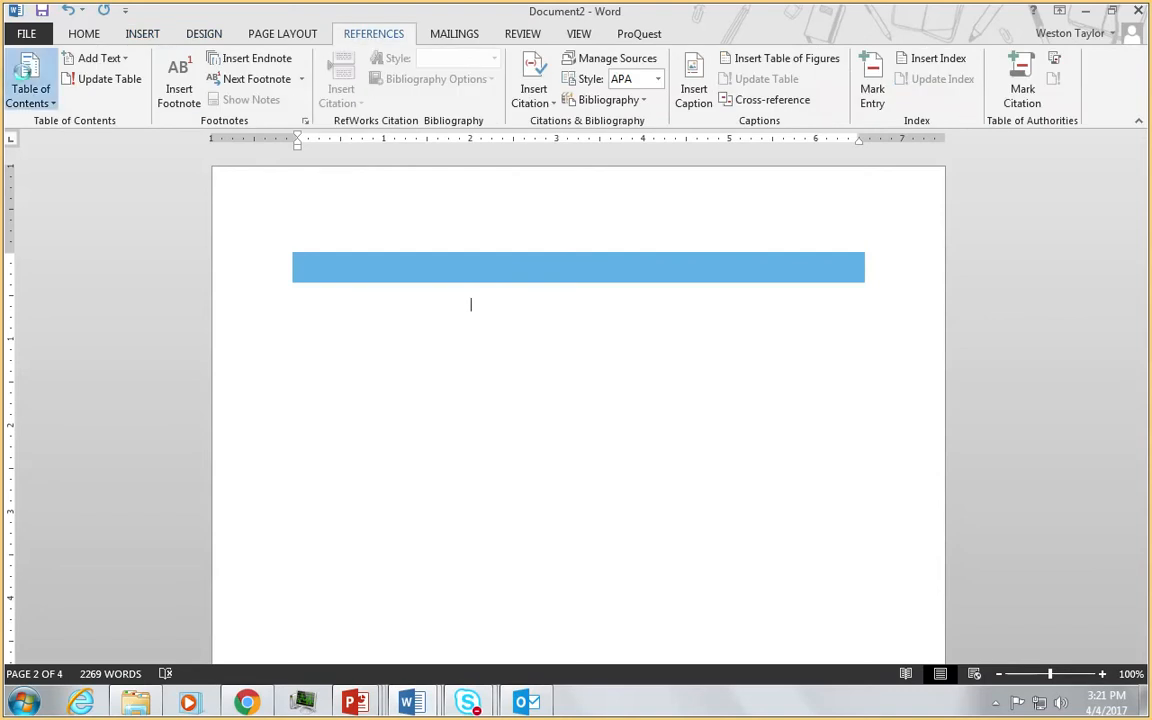
left_click(30, 88)
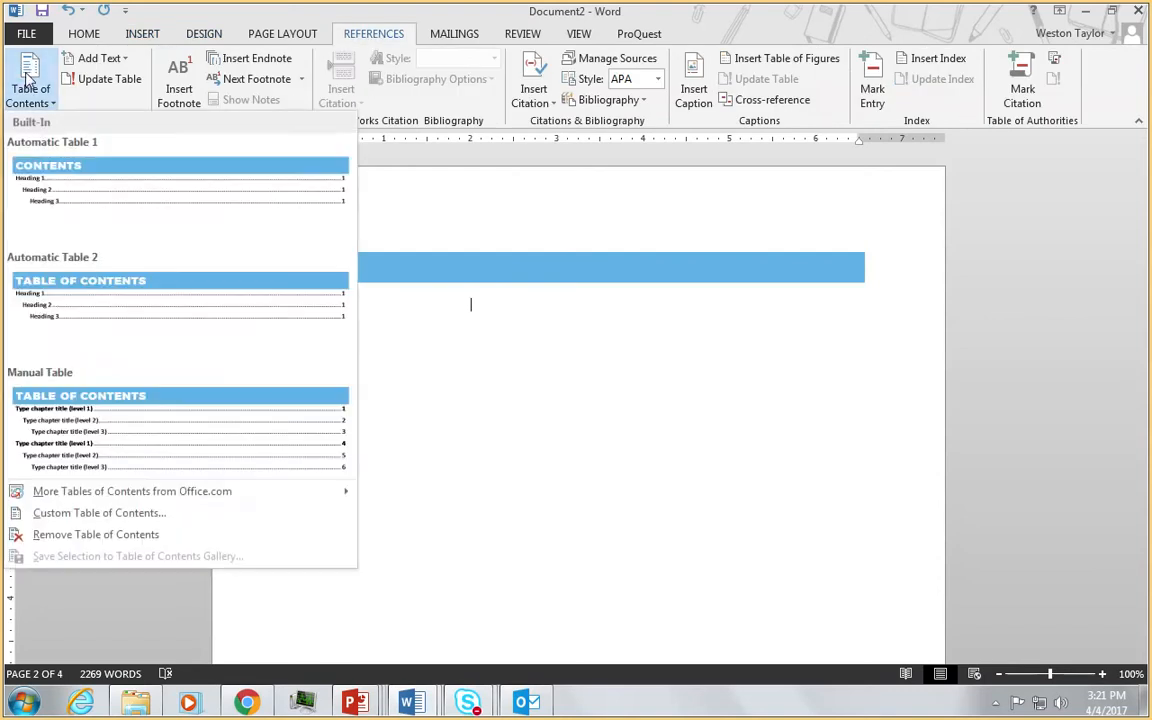
left_click(68, 183)
Step: Insert a page break after the table of contents to separate it from the "LISTS" heading
scroll(602, 481, "up", 8)
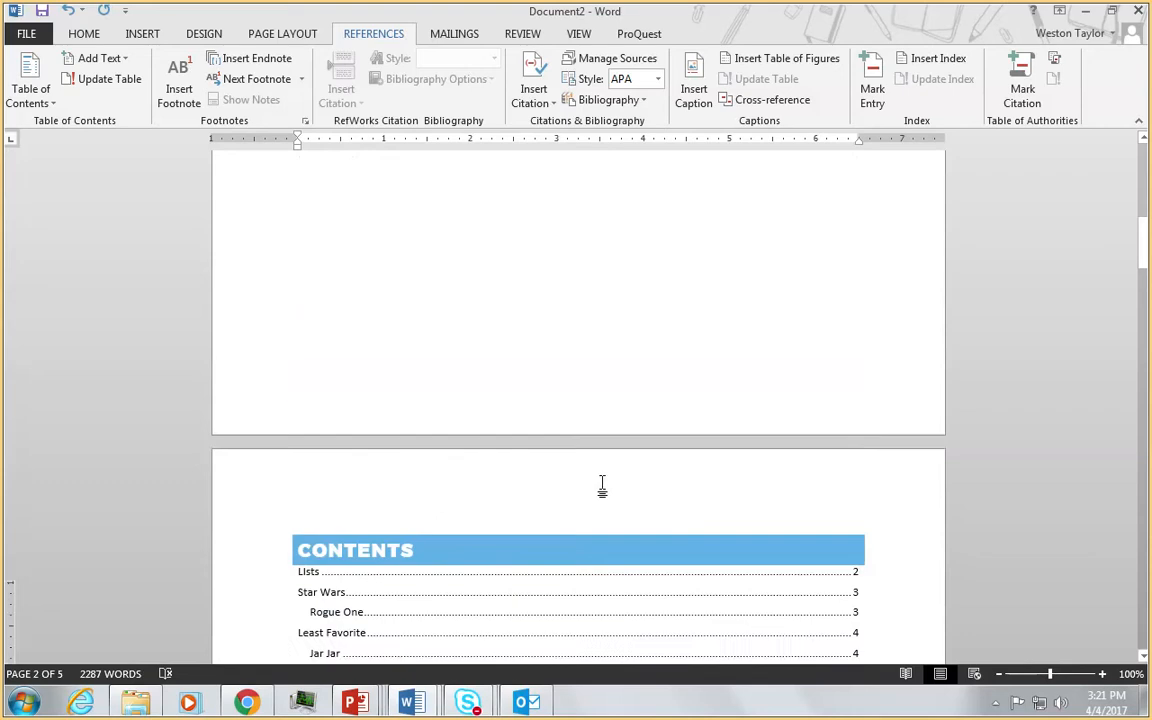
scroll(602, 484, "down", 5)
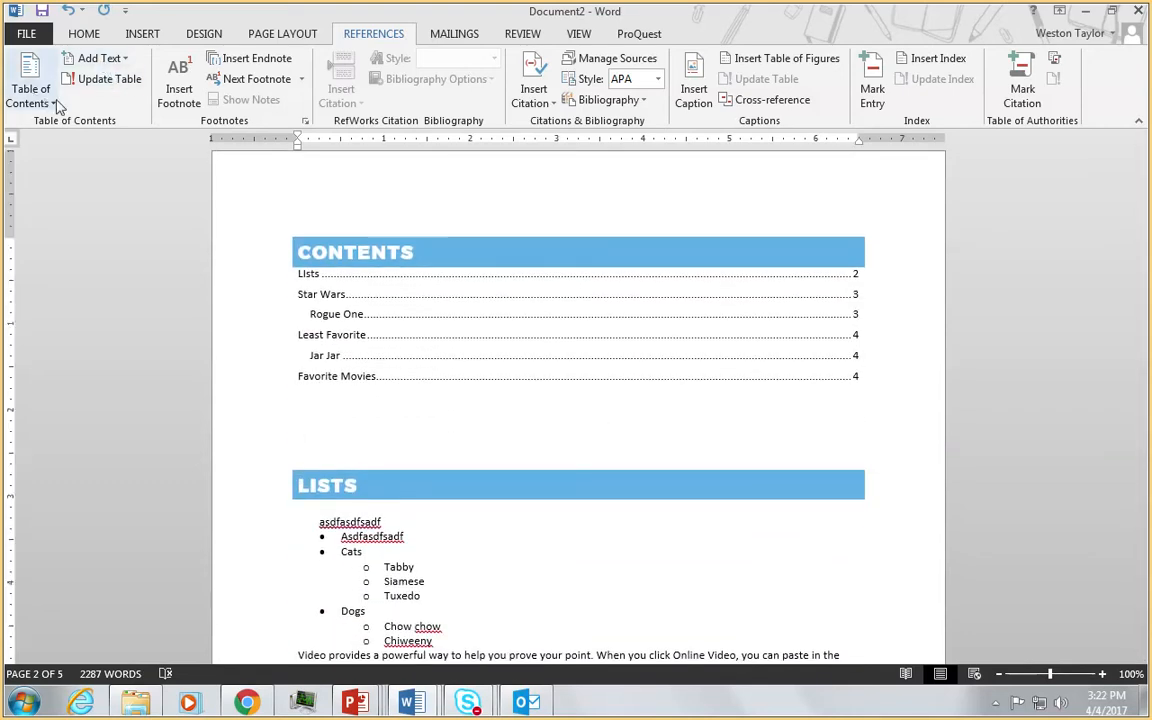
left_click(138, 33)
left_click(48, 100)
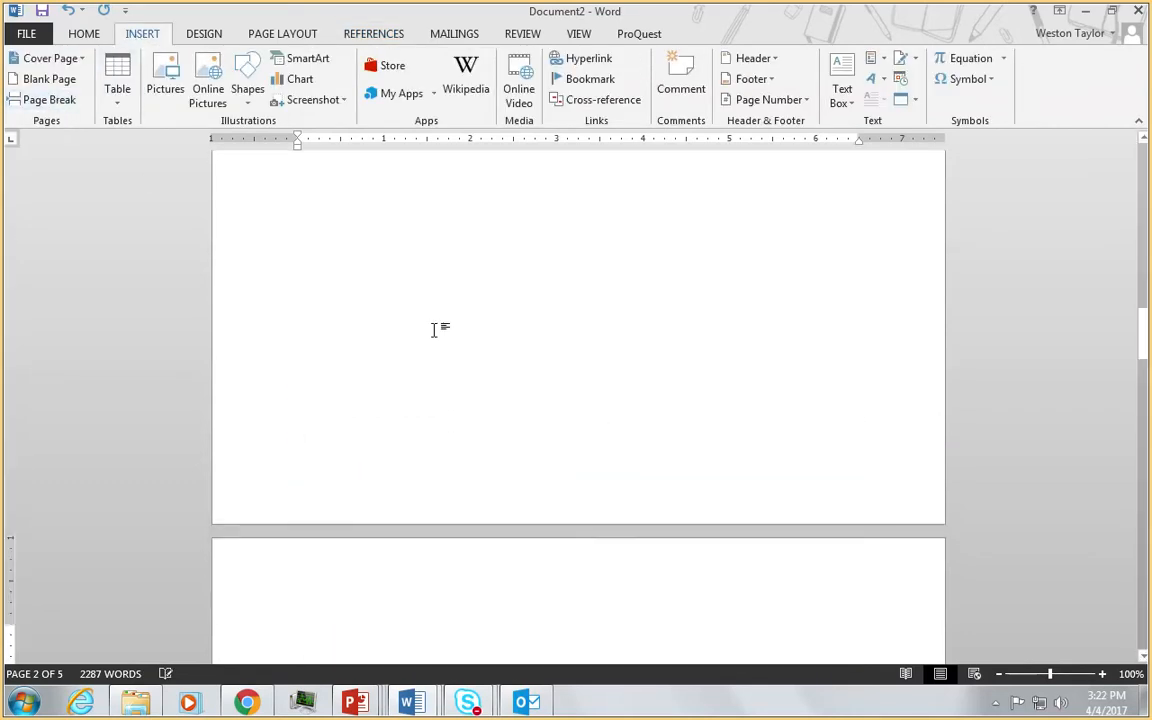
Step: Generate placeholder text with =lorem(15,7) on a new line after the first paragraph under "JAR JAR"
scroll(433, 329, "up", 10)
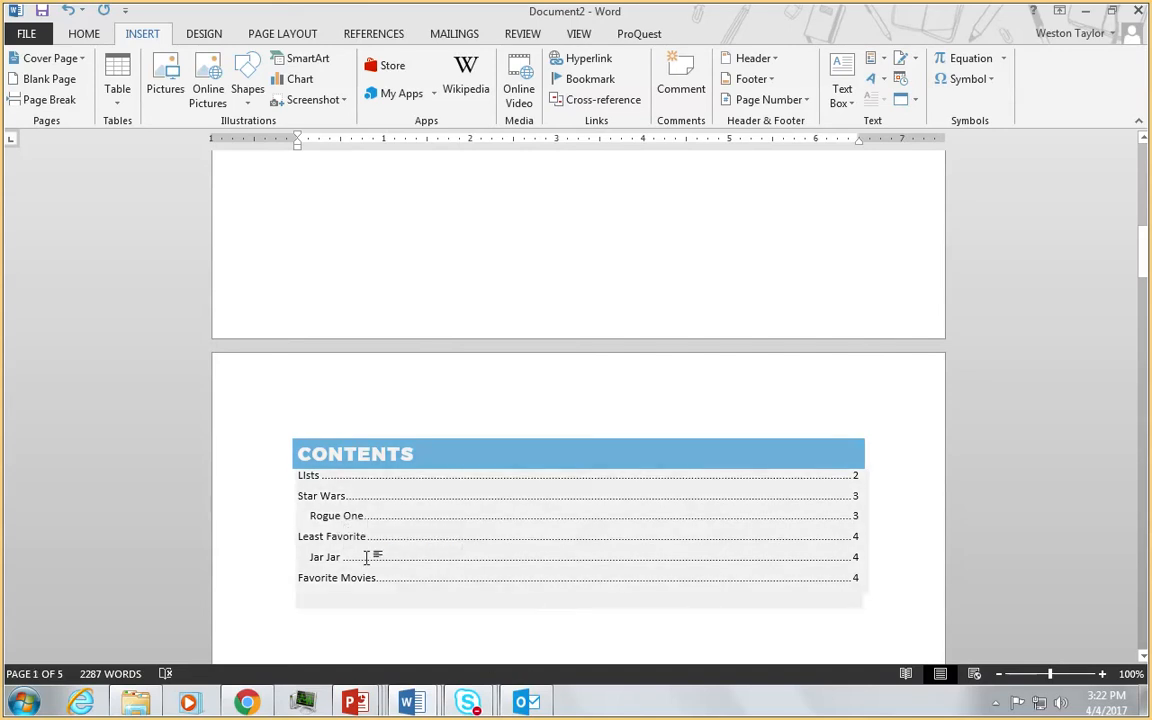
scroll(368, 557, "down", 20)
scroll(371, 580, "down", 20)
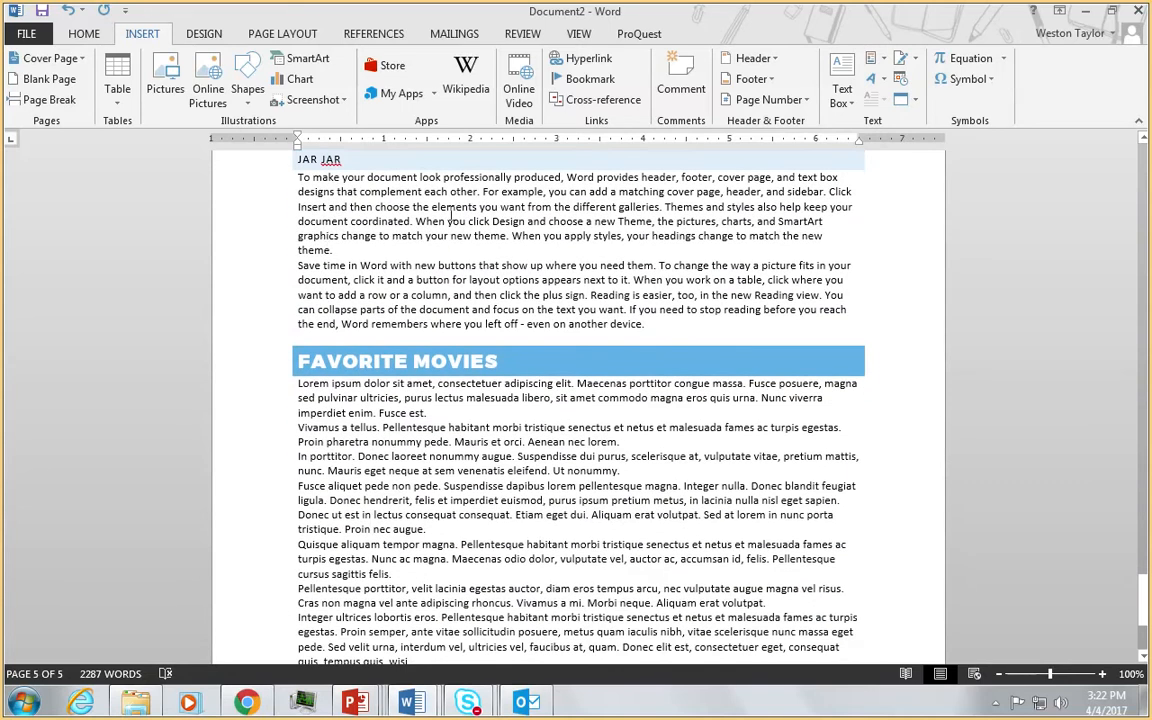
left_click(550, 249)
key("Return")
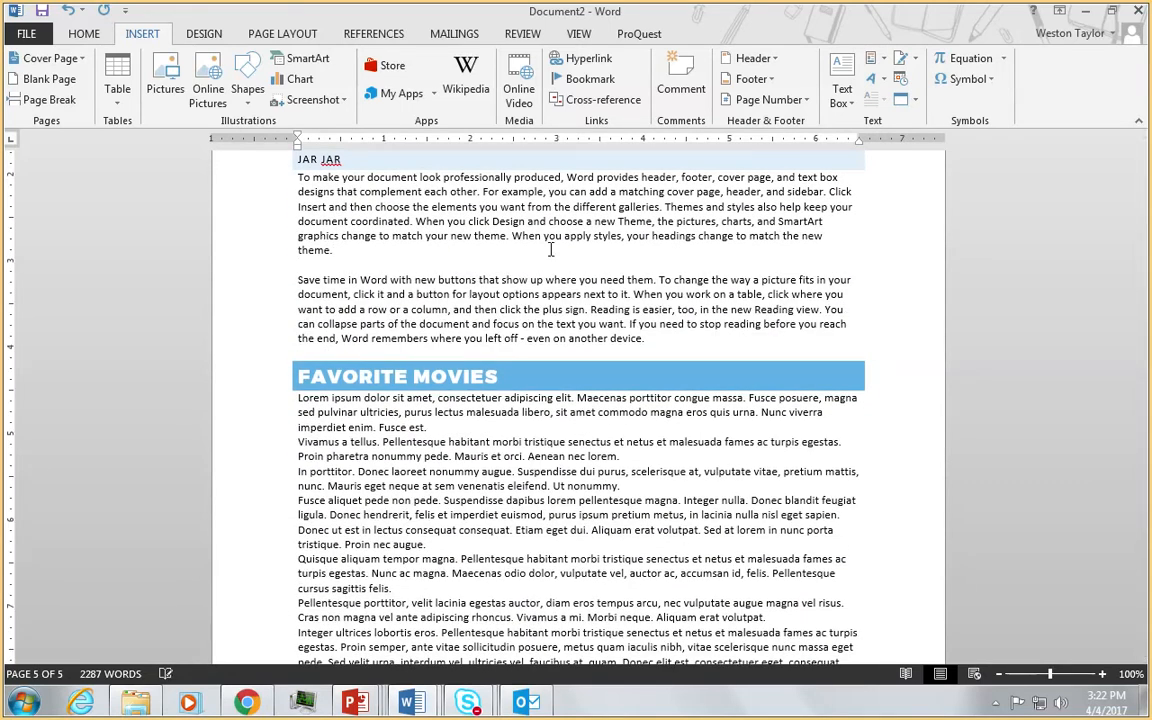
type("=lorem(15,7)")
key("Return")
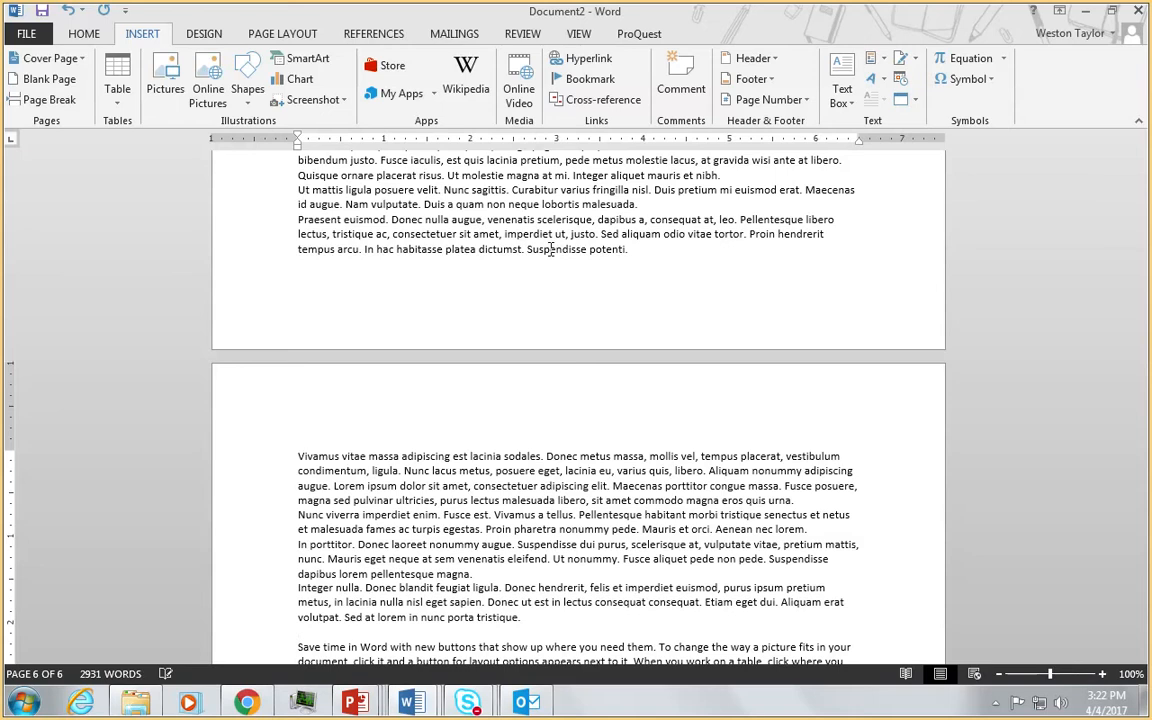
Step: Add a line reading "Coffee" after the second lorem ipsum paragraph under "JAR JAR" and format it as Heading 2
scroll(467, 476, "up", 10)
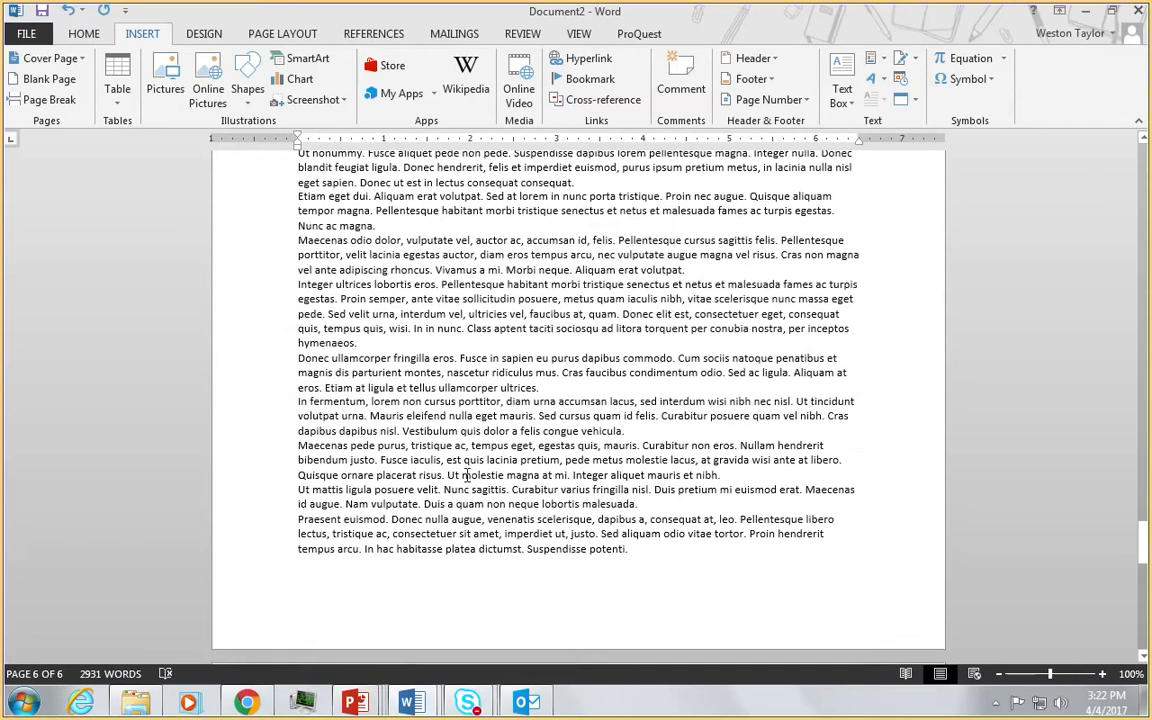
left_click(360, 529)
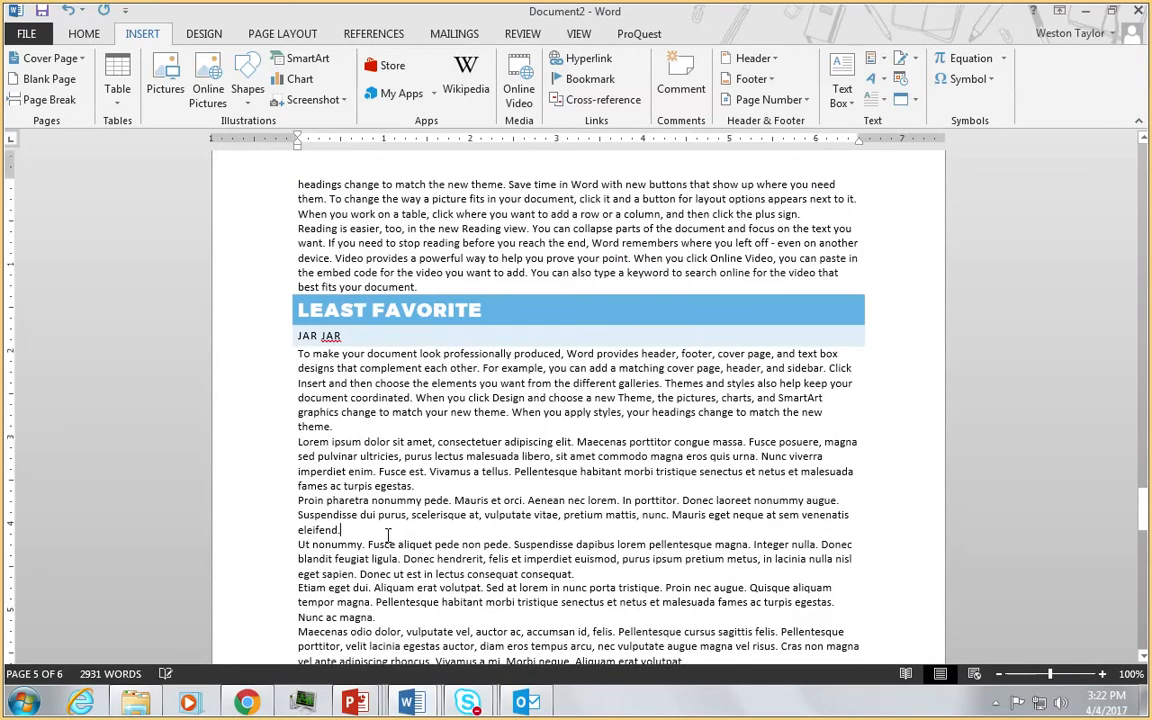
key("Return")
type("Coffee")
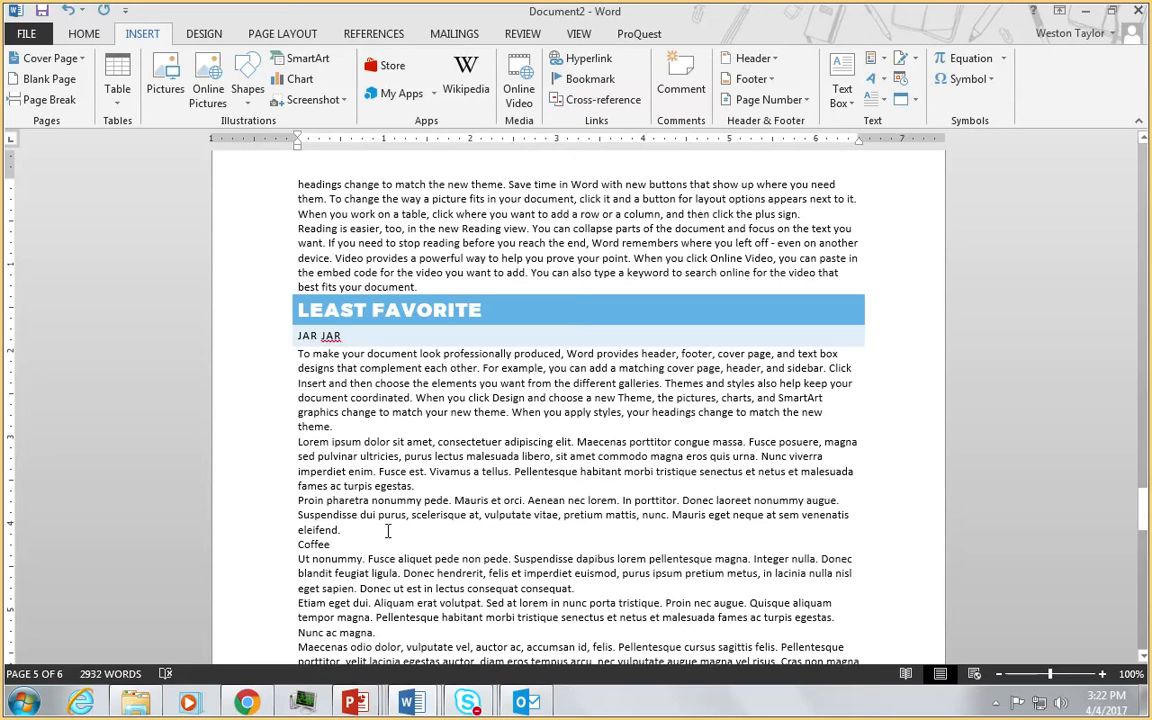
key("ctrl+alt+2")
scroll(383, 508, "down", 15)
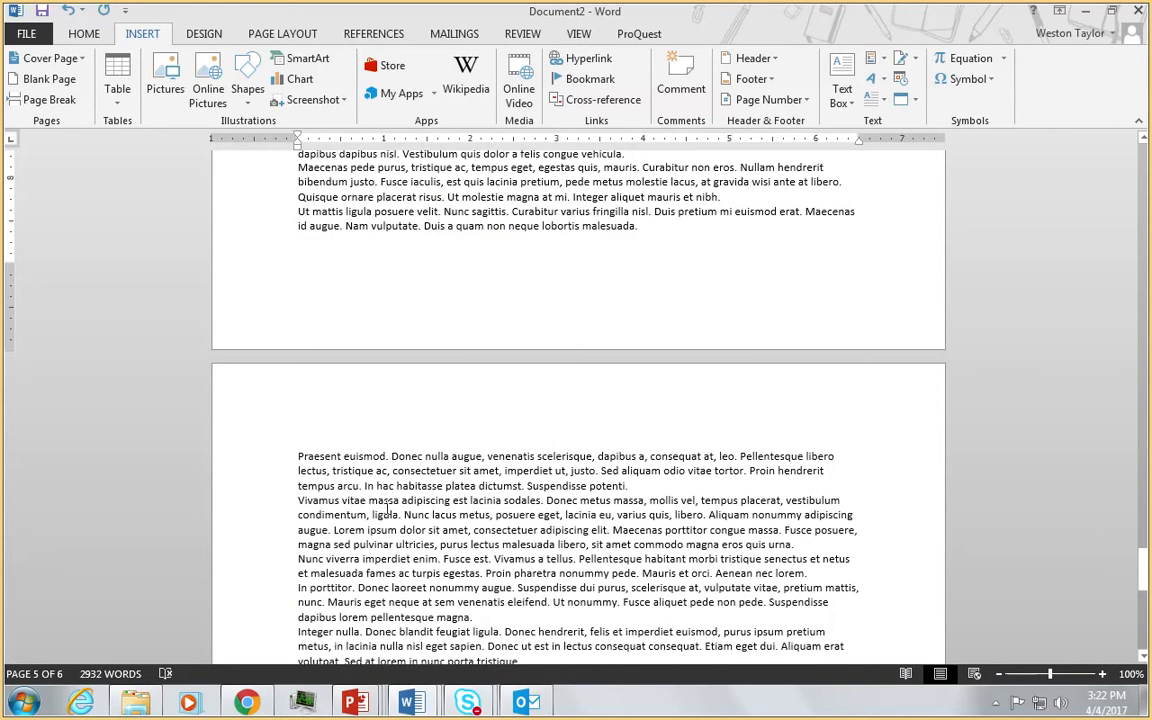
Step: Add a line reading "brussels sprouts" after the paragraph ending "Suspendisse potenti." on the sixth page and format it as Heading 2
left_click(645, 487)
key("Return")
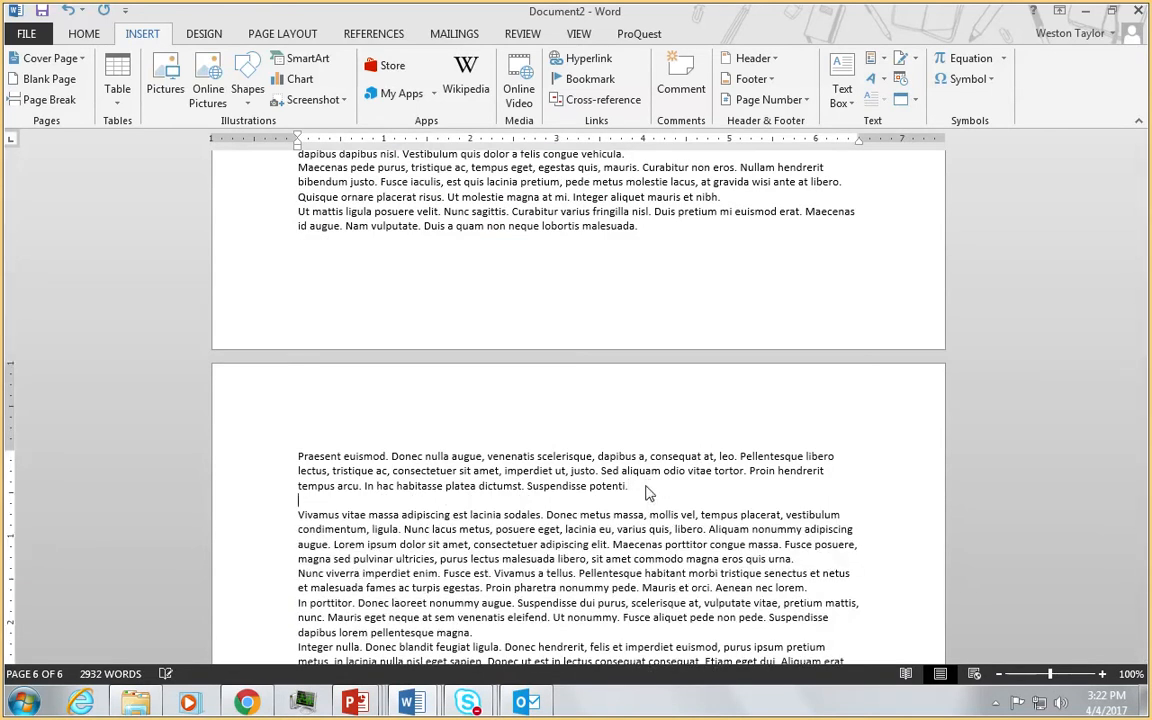
type("brussels sprouts")
scroll(450, 491, "up", 1)
key("ctrl+alt+2")
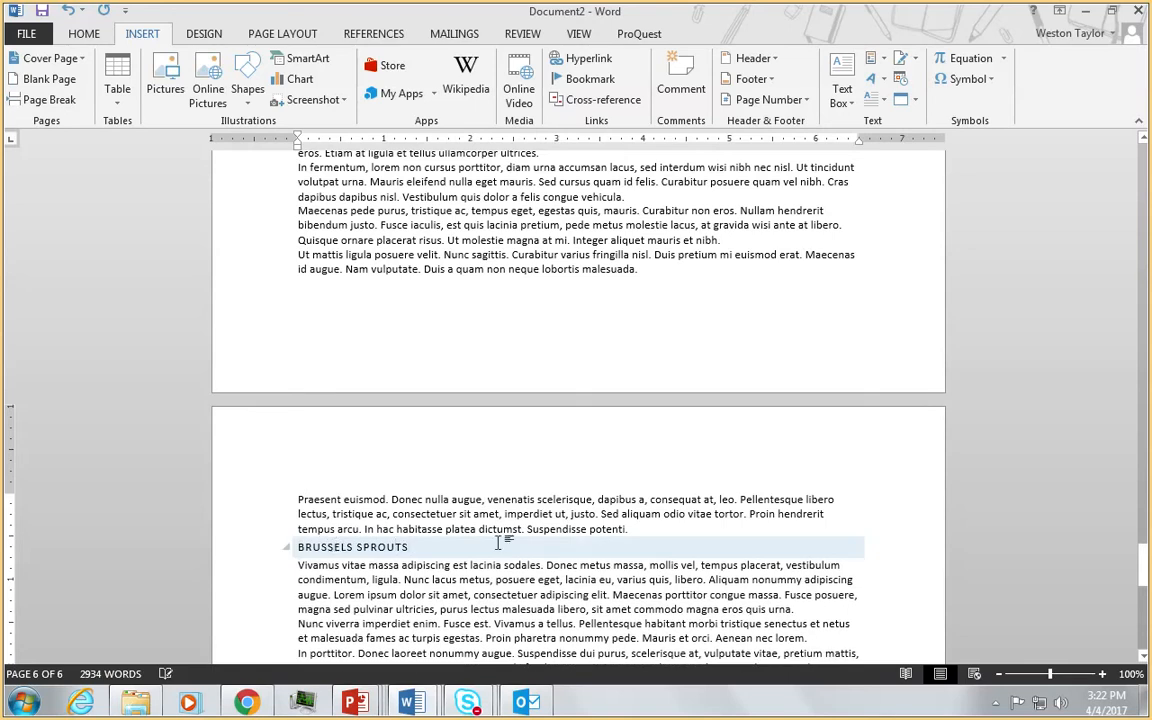
Step: Update the entire table of contents on the second page to pick up the new headings and page numbers
scroll(498, 540, "up", 20)
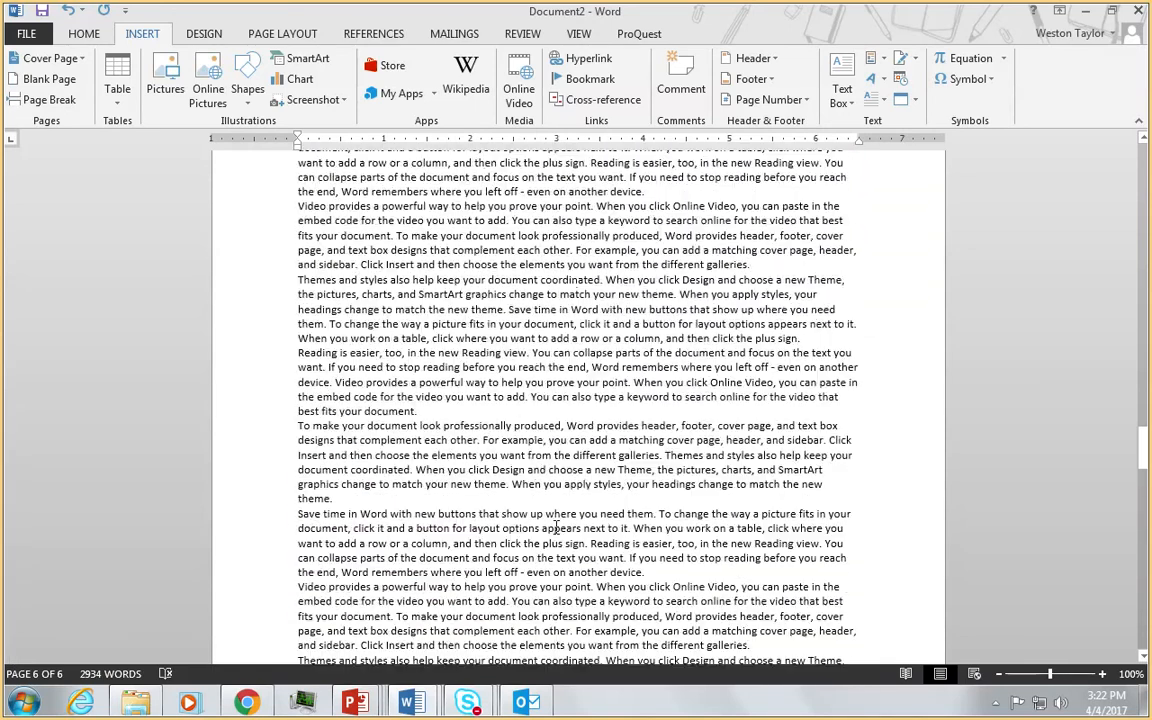
scroll(556, 527, "down", 15)
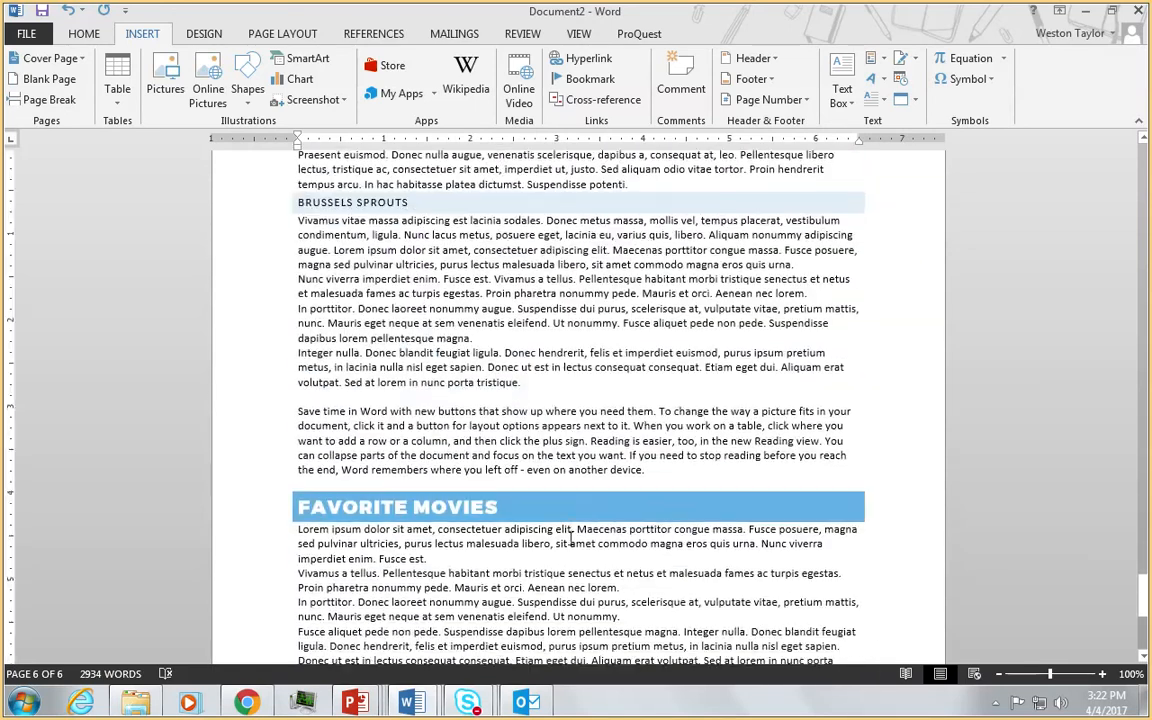
scroll(571, 540, "down", 8)
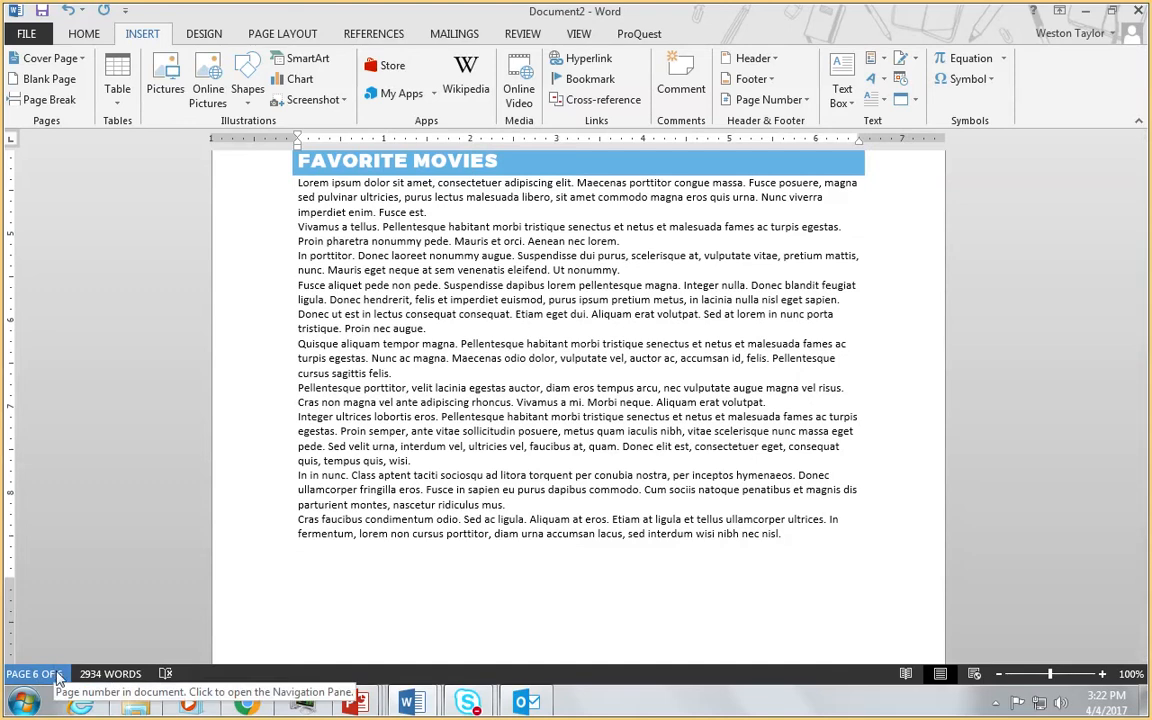
scroll(275, 504, "up", 10)
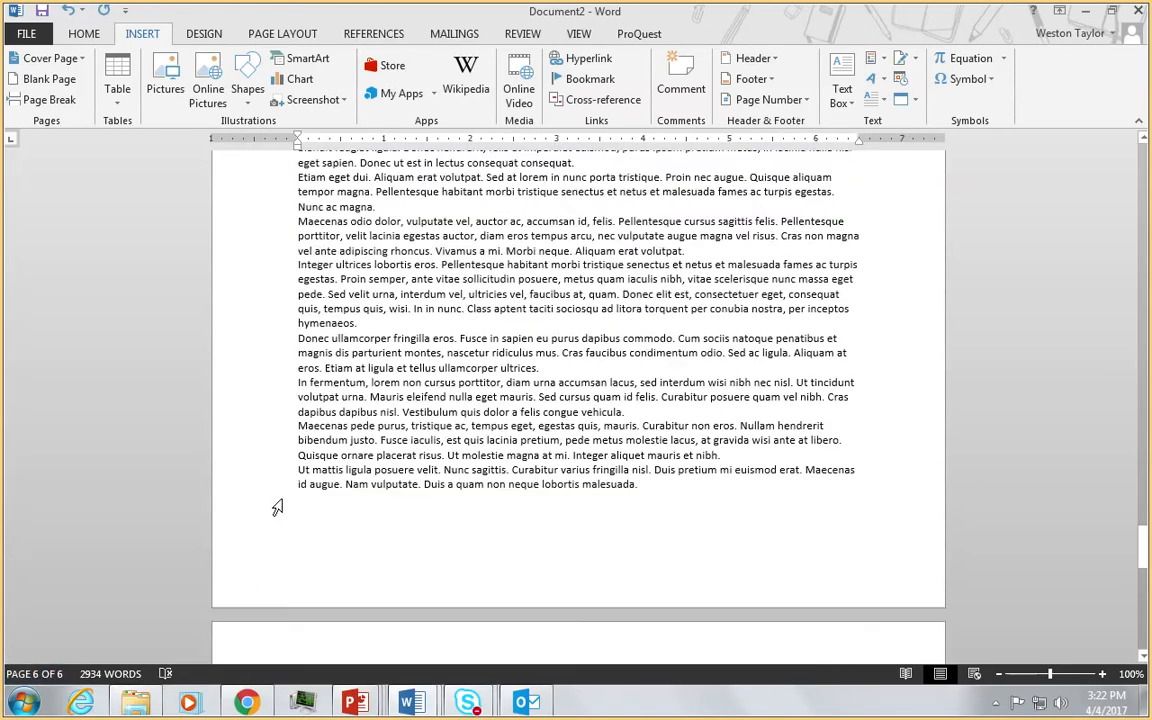
scroll(277, 508, "up", 15)
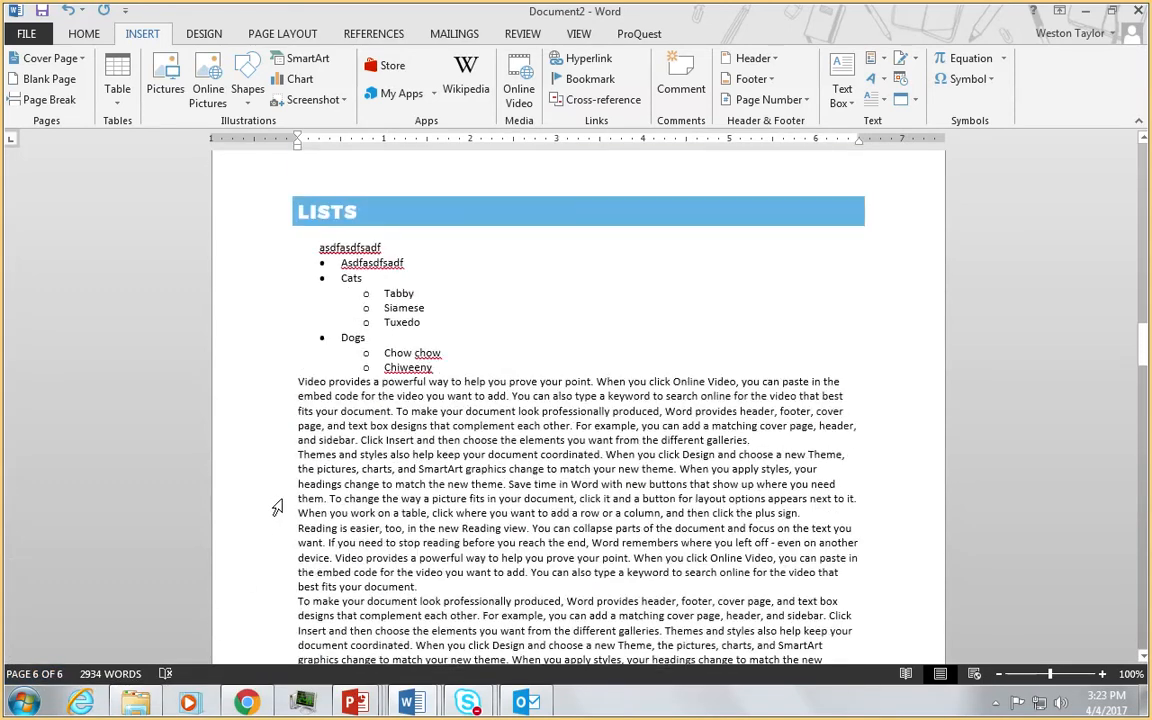
scroll(277, 508, "up", 10)
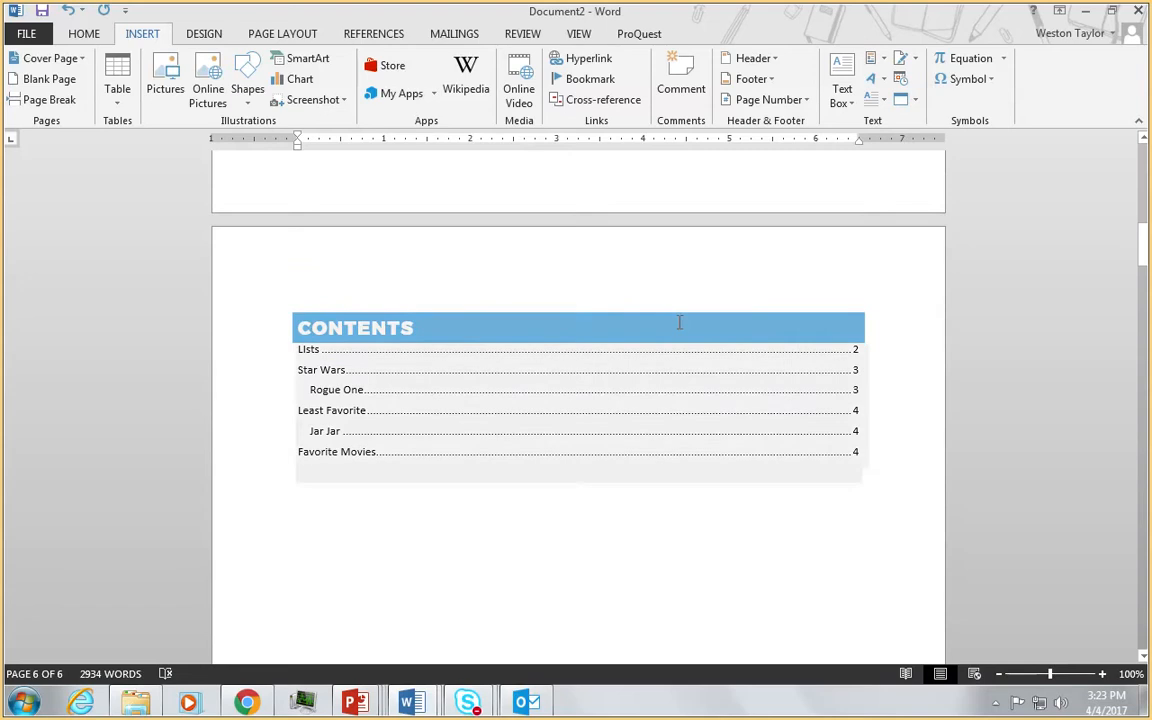
right_click(653, 383)
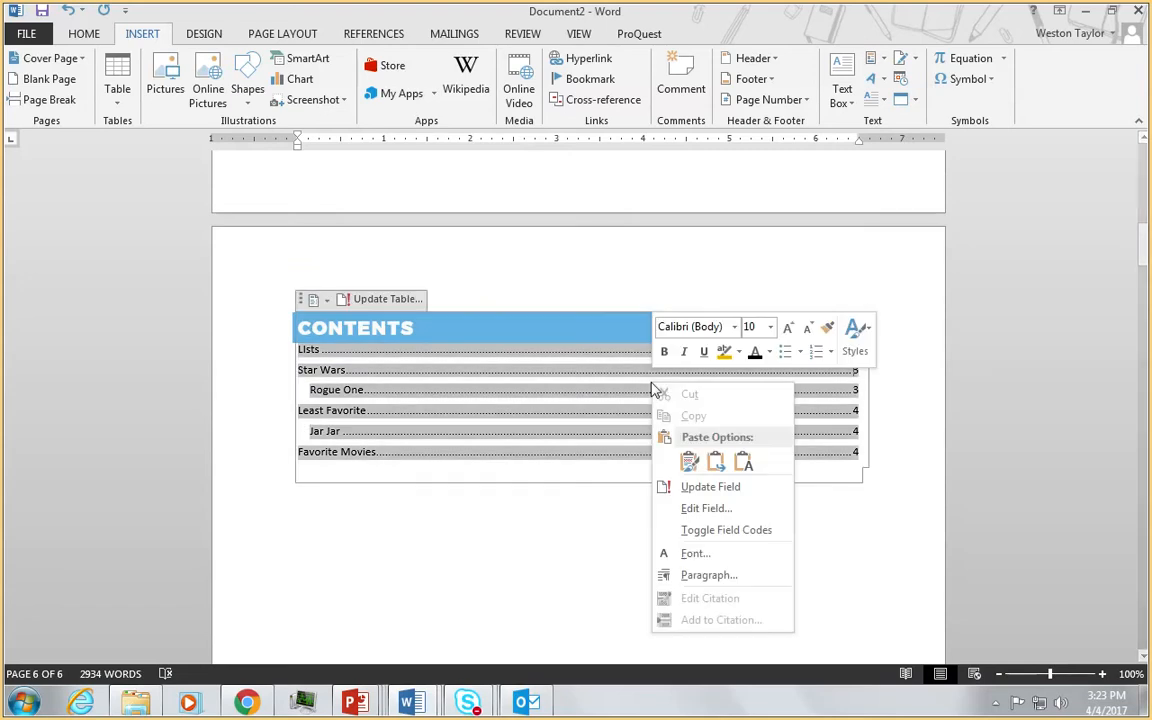
left_click(705, 488)
left_click(531, 348)
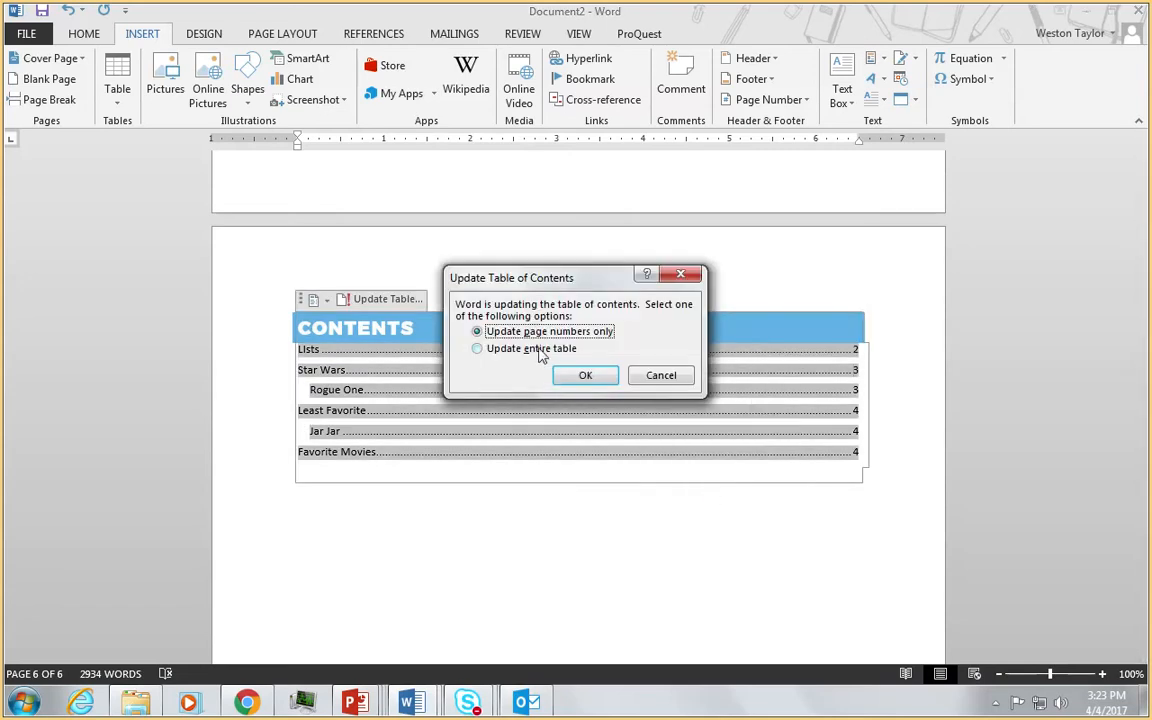
left_click(584, 377)
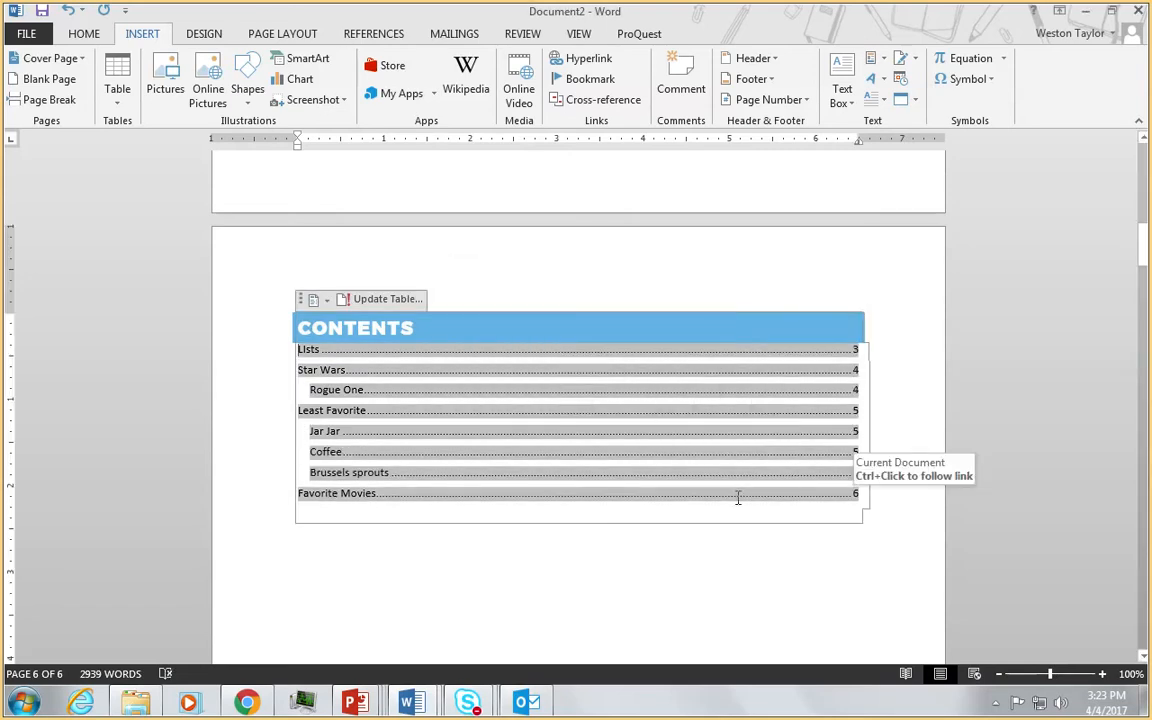
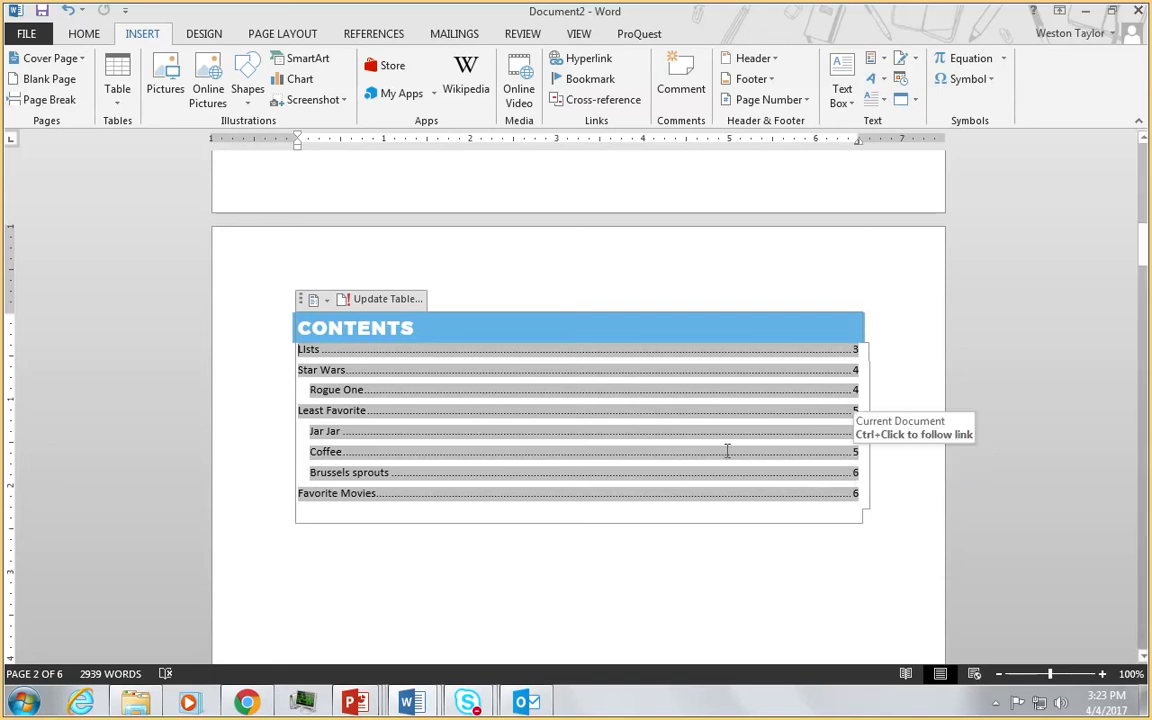
Step: Repeat the update of the contents list with the Update entire table option
right_click(566, 428)
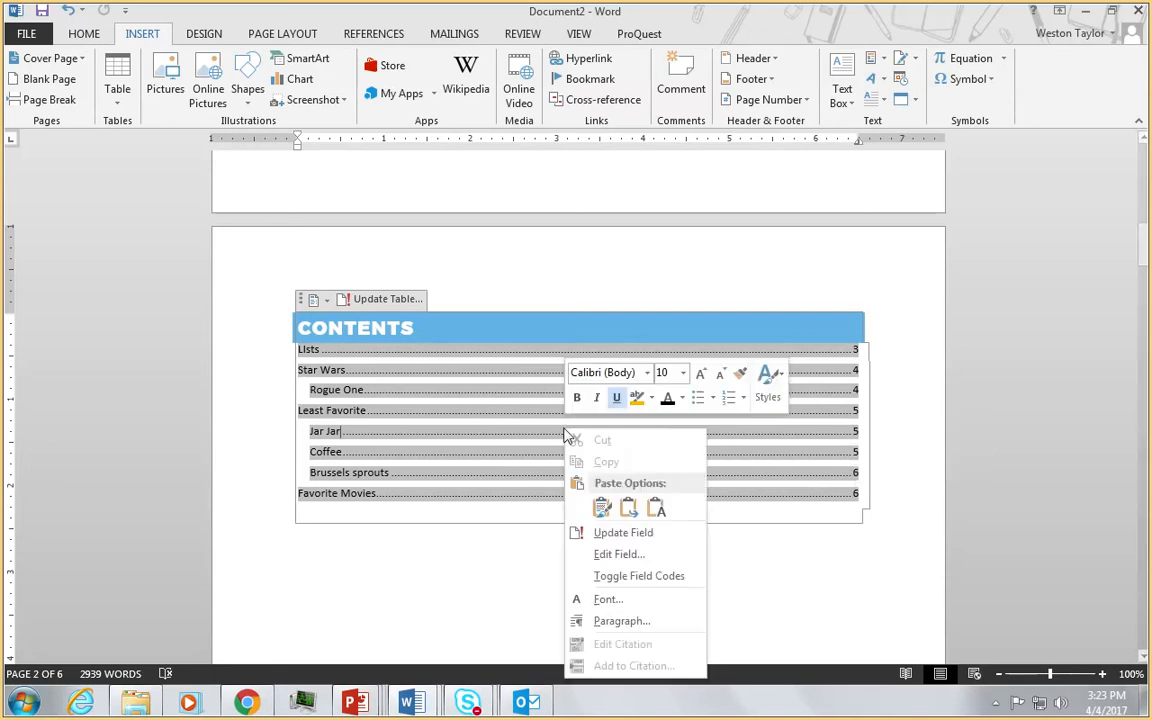
left_click(640, 540)
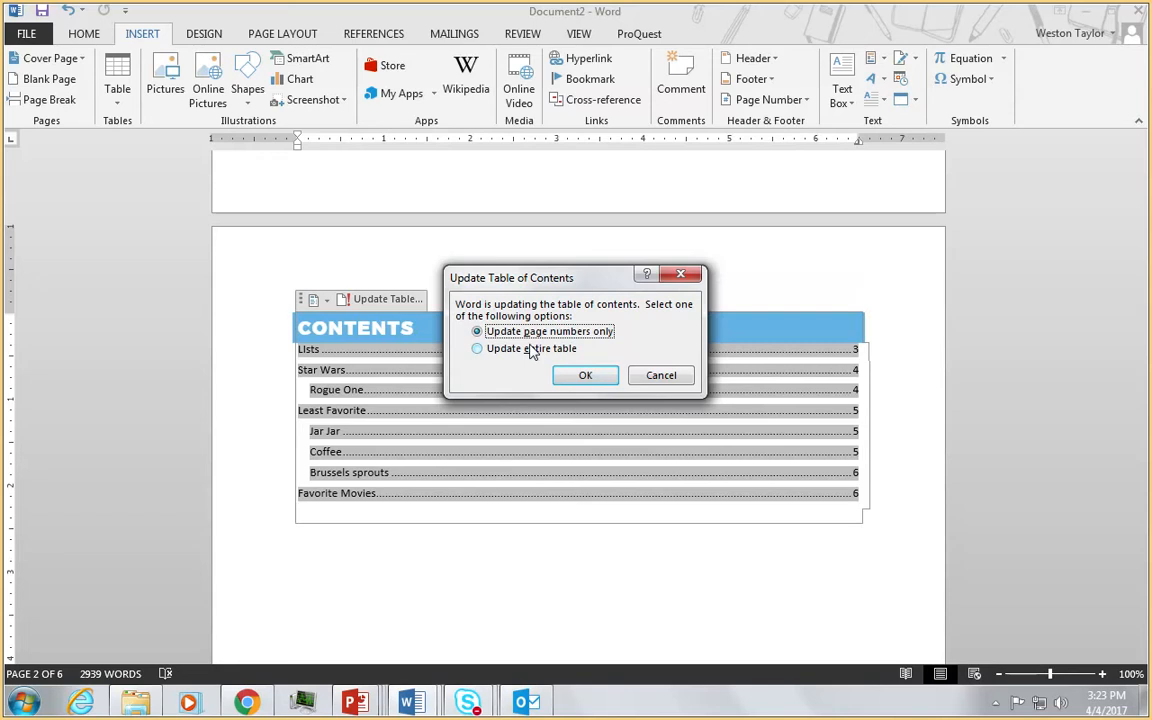
left_click(525, 349)
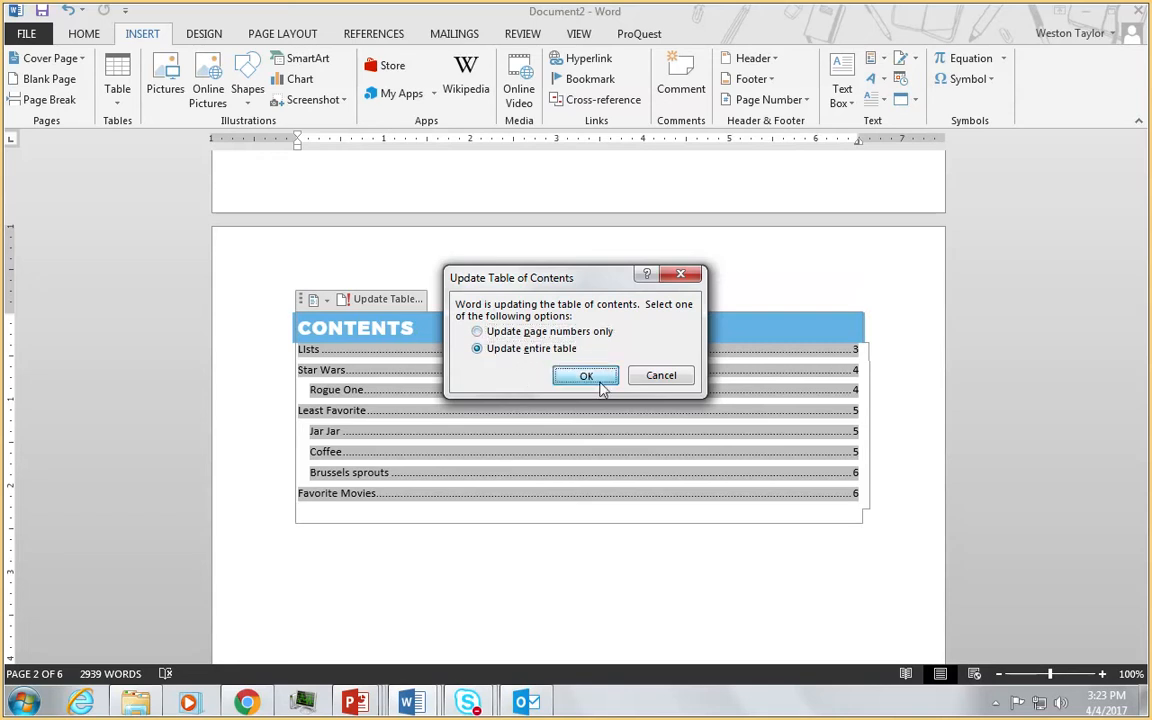
left_click(585, 375)
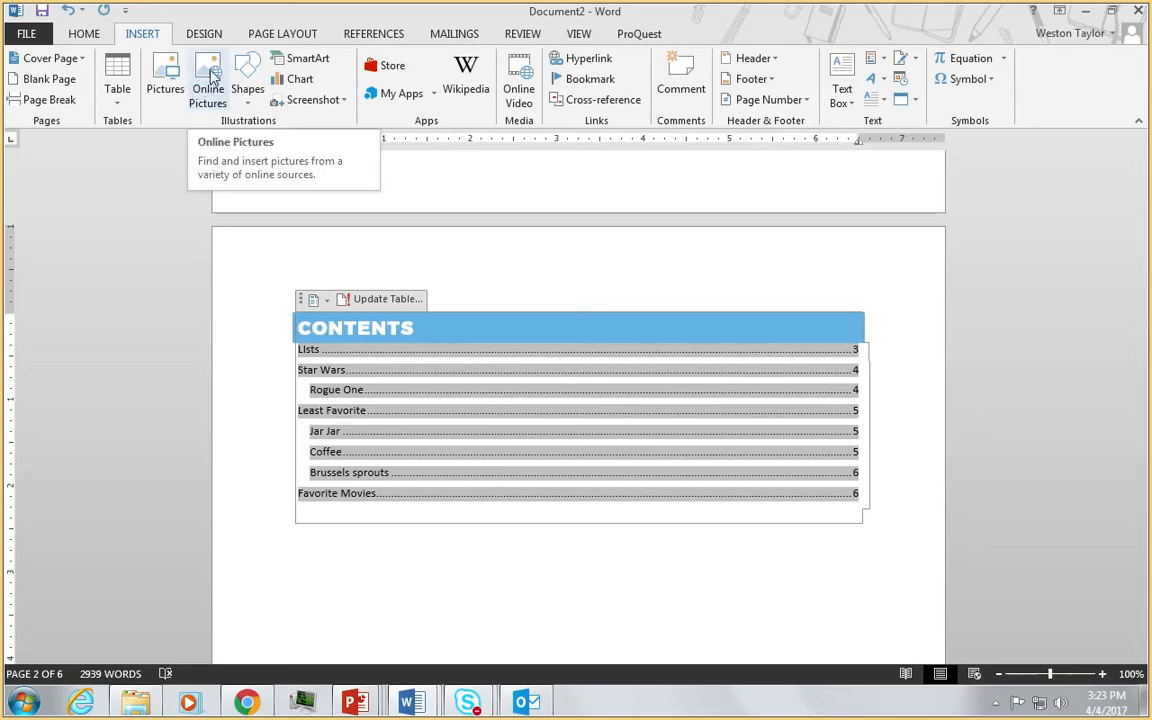
Step: Search online pictures for "cats" and insert the orange kitten on a white background into the document
scroll(326, 375, "down", 15)
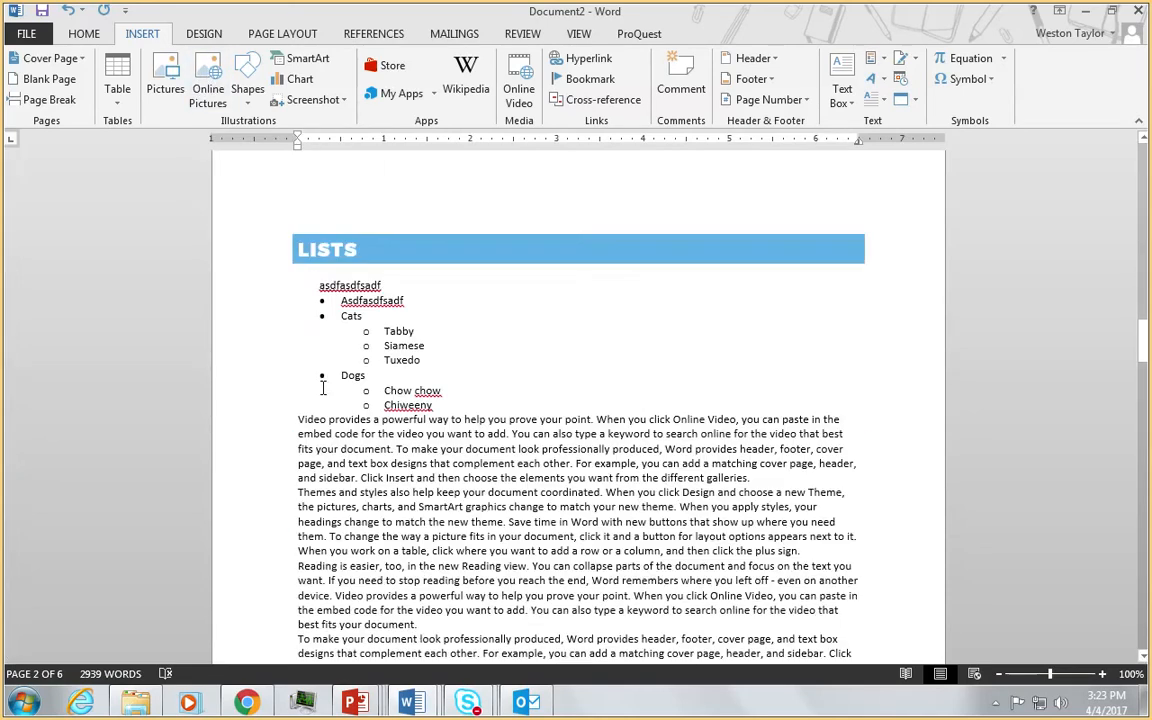
scroll(323, 388, "down", 10)
left_click(207, 88)
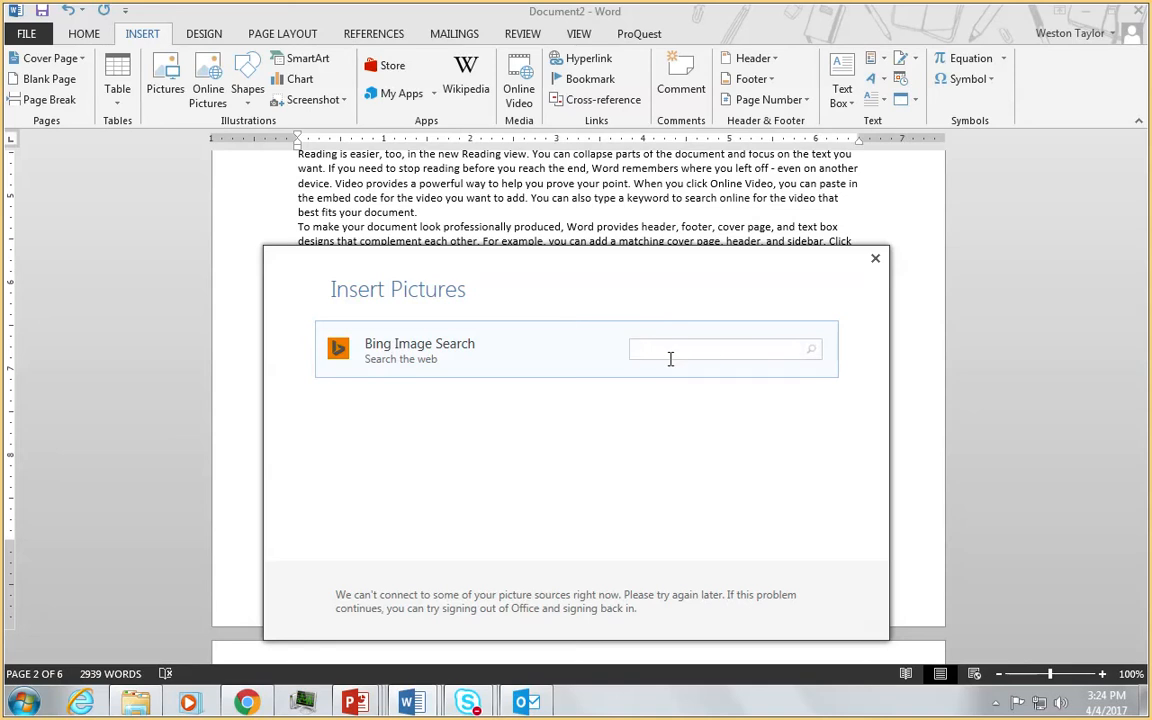
type("cats")
key("Return")
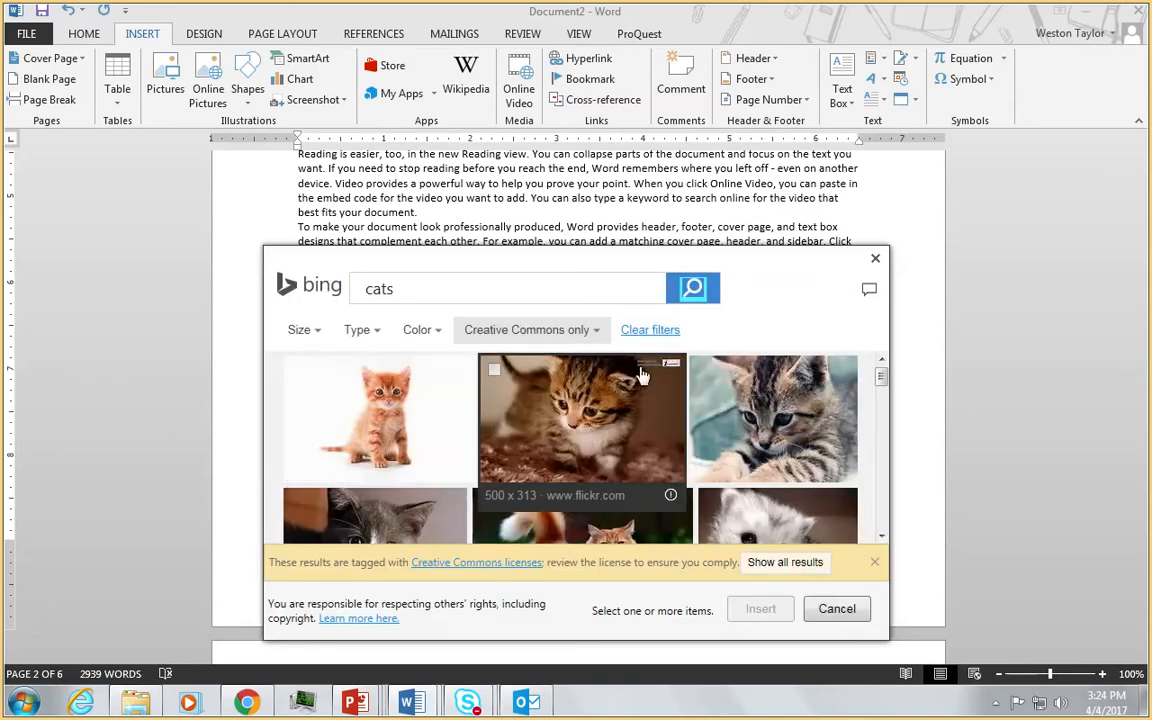
left_click(297, 370)
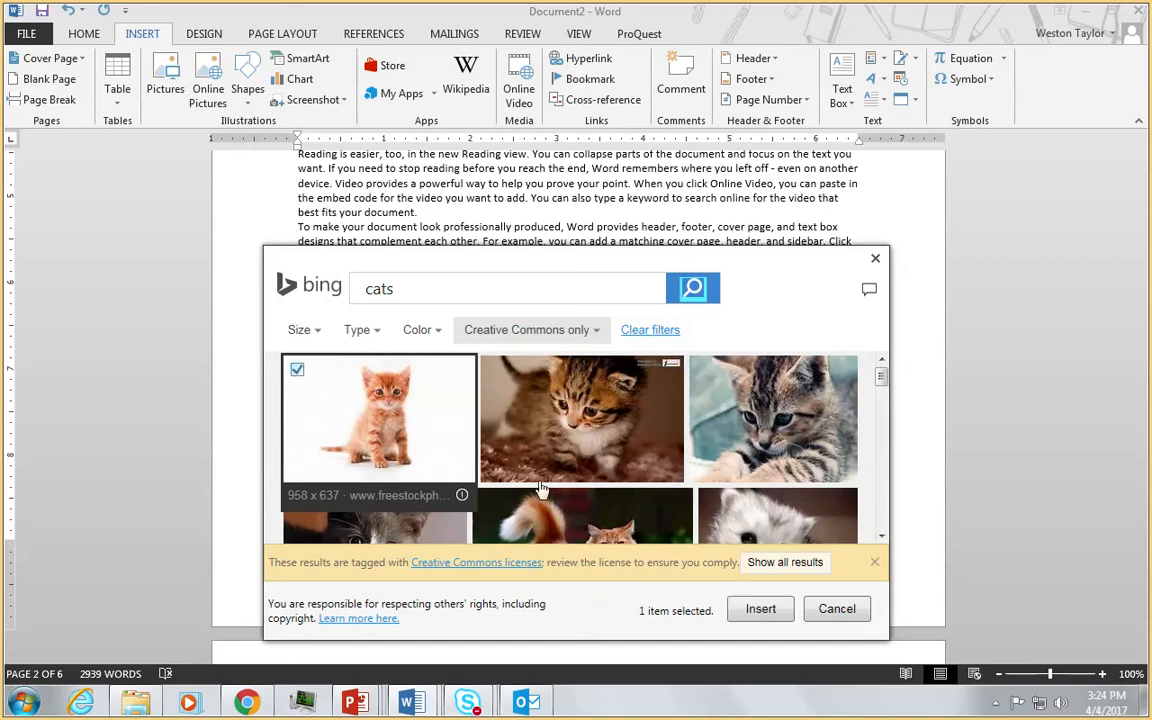
left_click(761, 610)
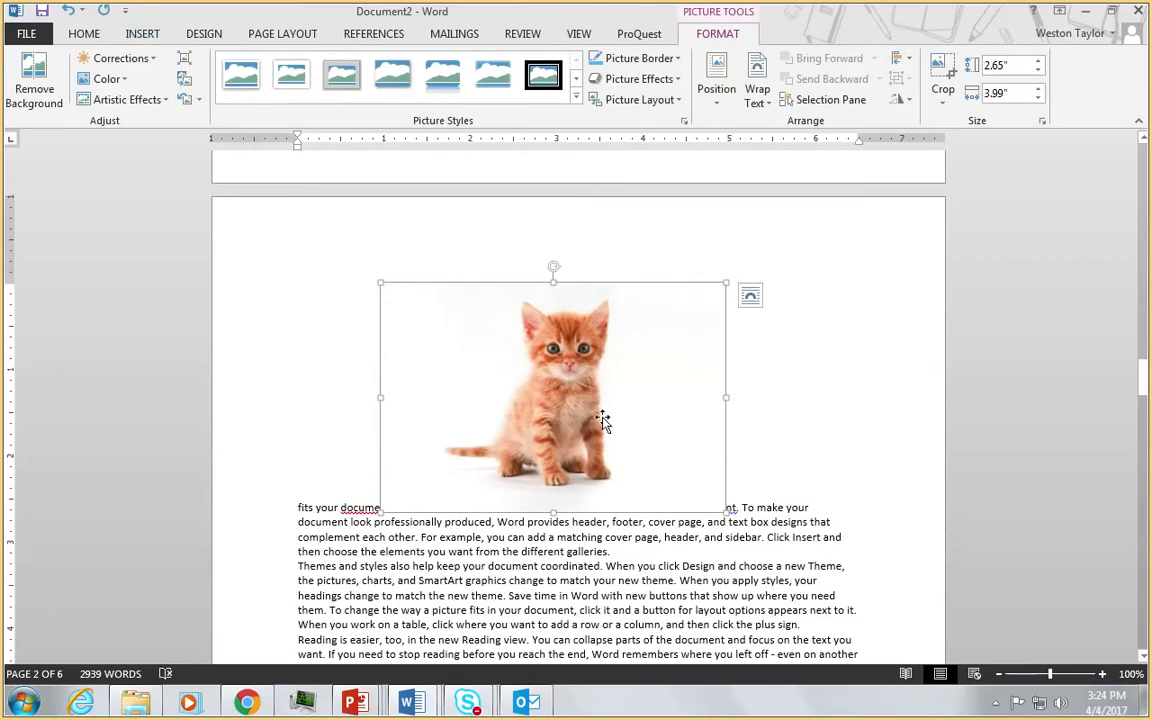
Step: Move the kitten picture onto the right side of the paragraphs below the "LISTS" bullets and set its text wrapping to Tight
left_click(750, 296)
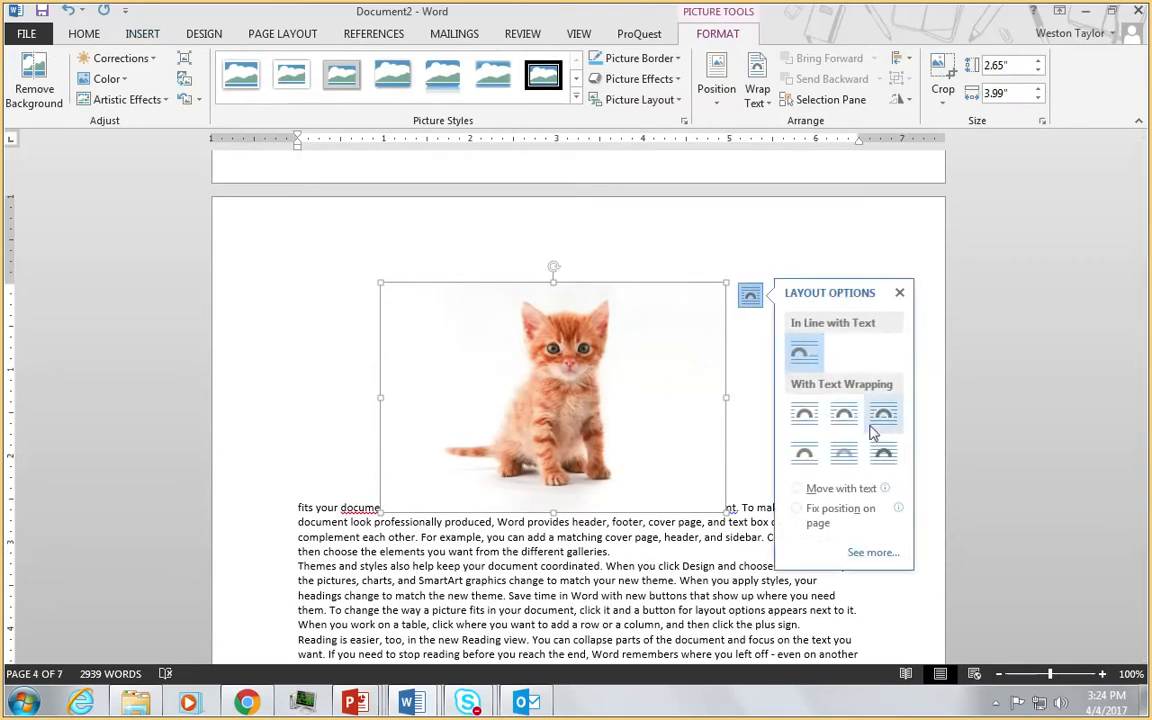
left_click(847, 462)
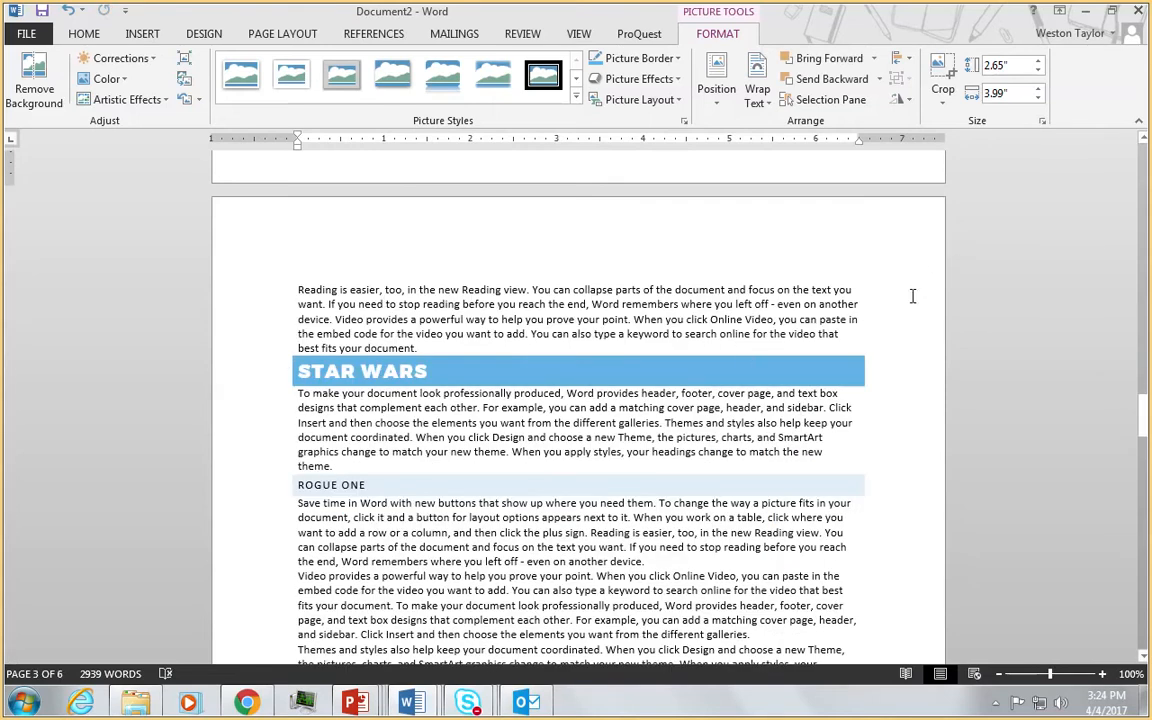
scroll(899, 388, "up", 10)
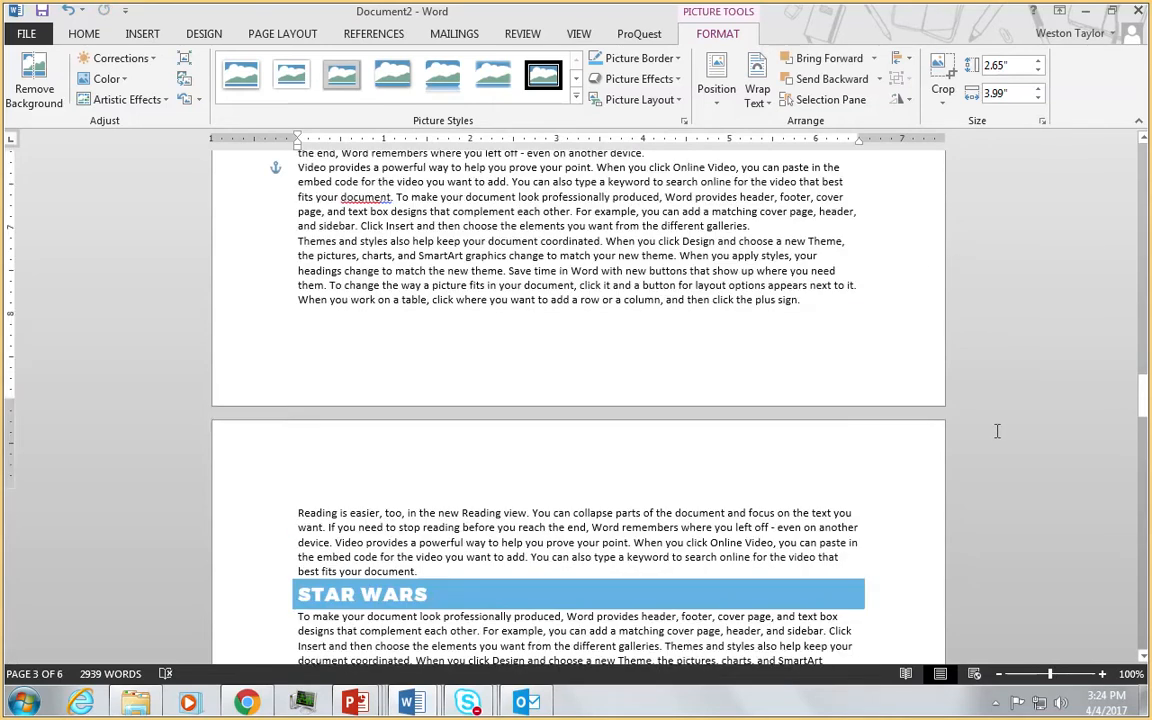
scroll(690, 258, "up", 3)
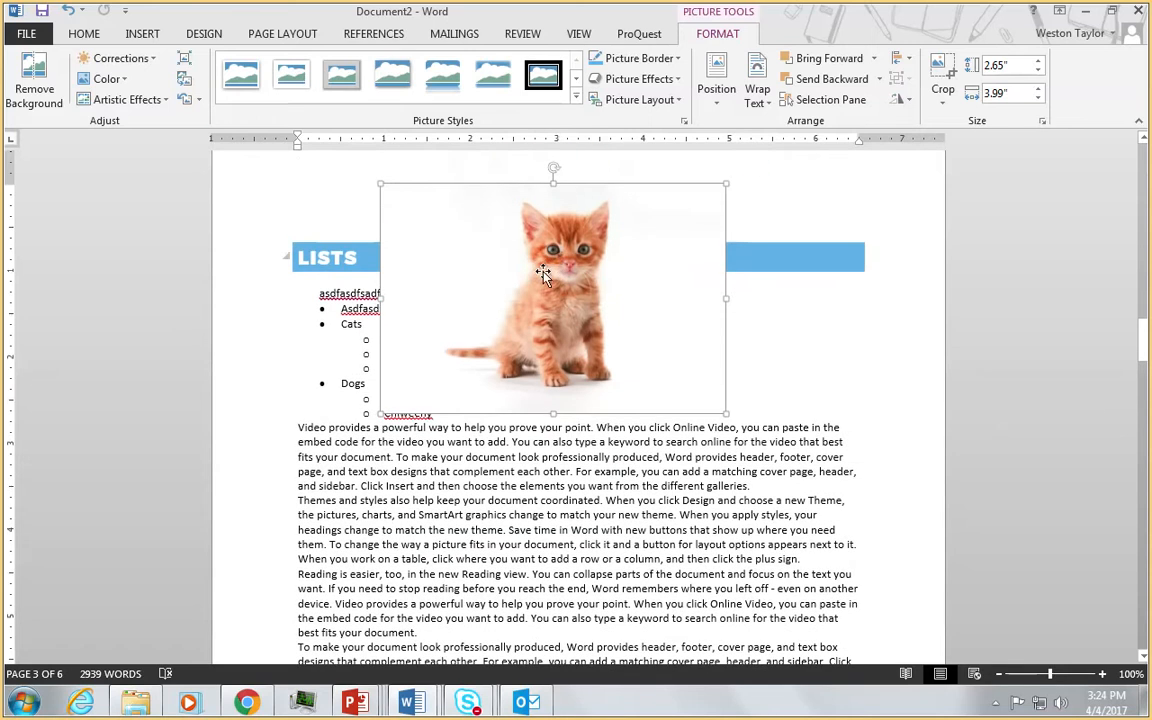
left_click_drag(542, 275, 676, 448)
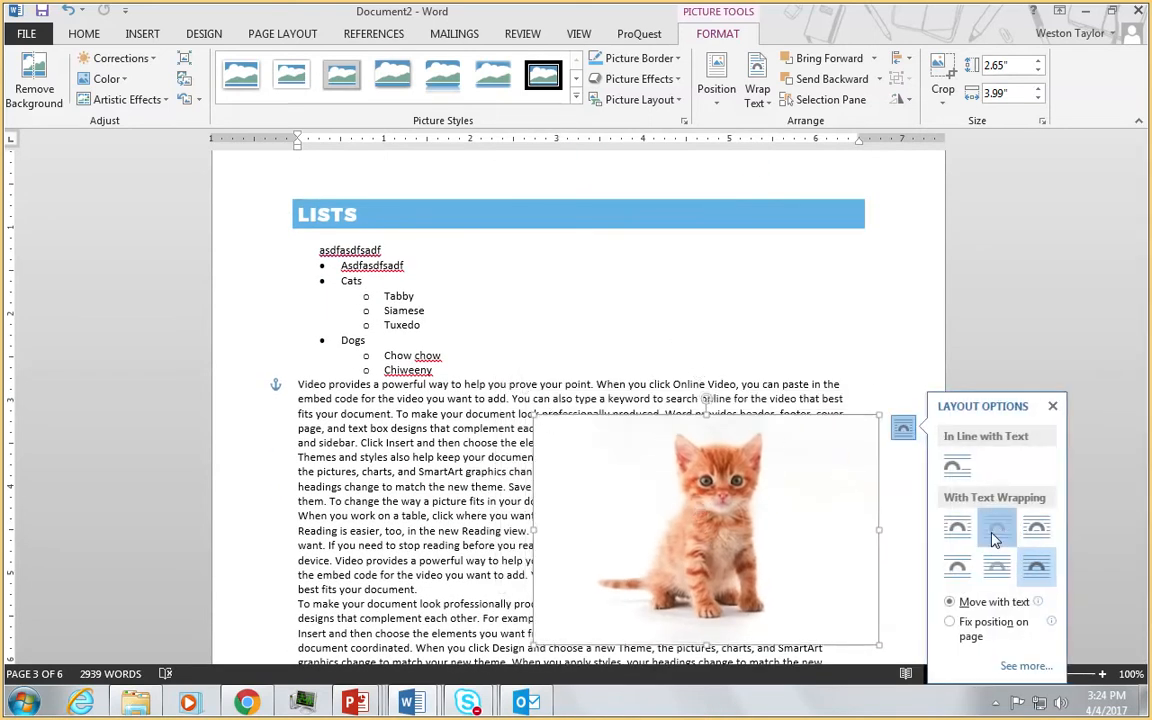
left_click(994, 527)
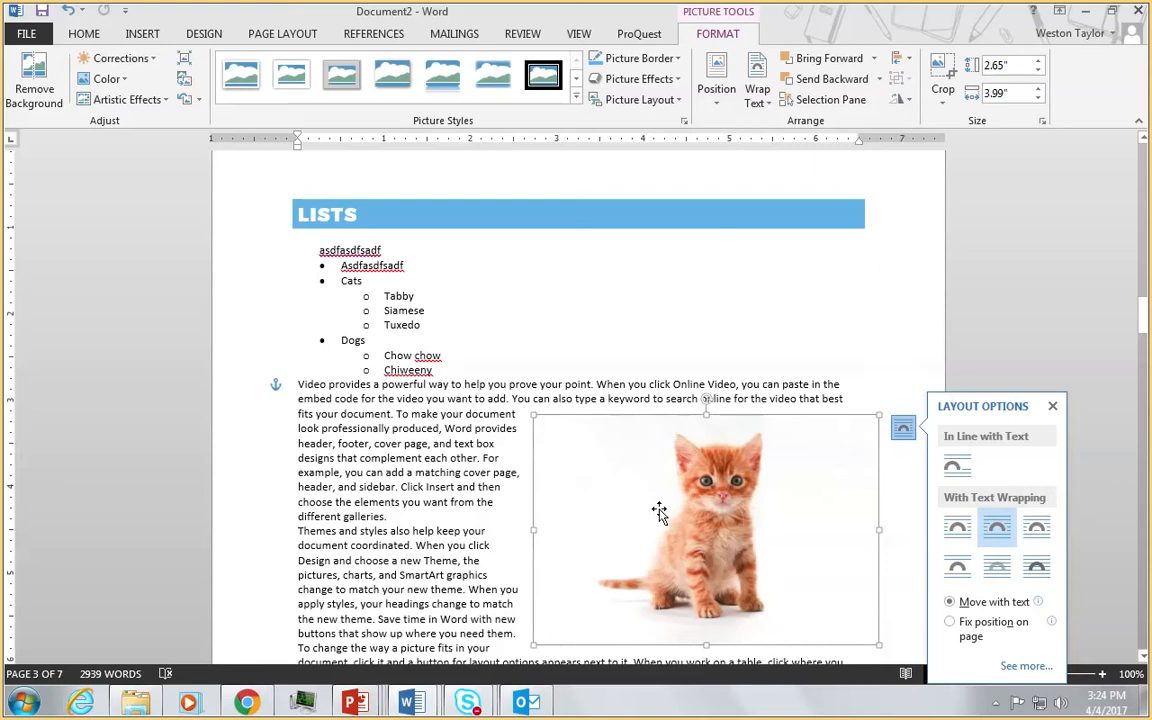
Step: Open the Wikipedia add-in beside the document, search it for "cats" and look through the article
left_click(143, 36)
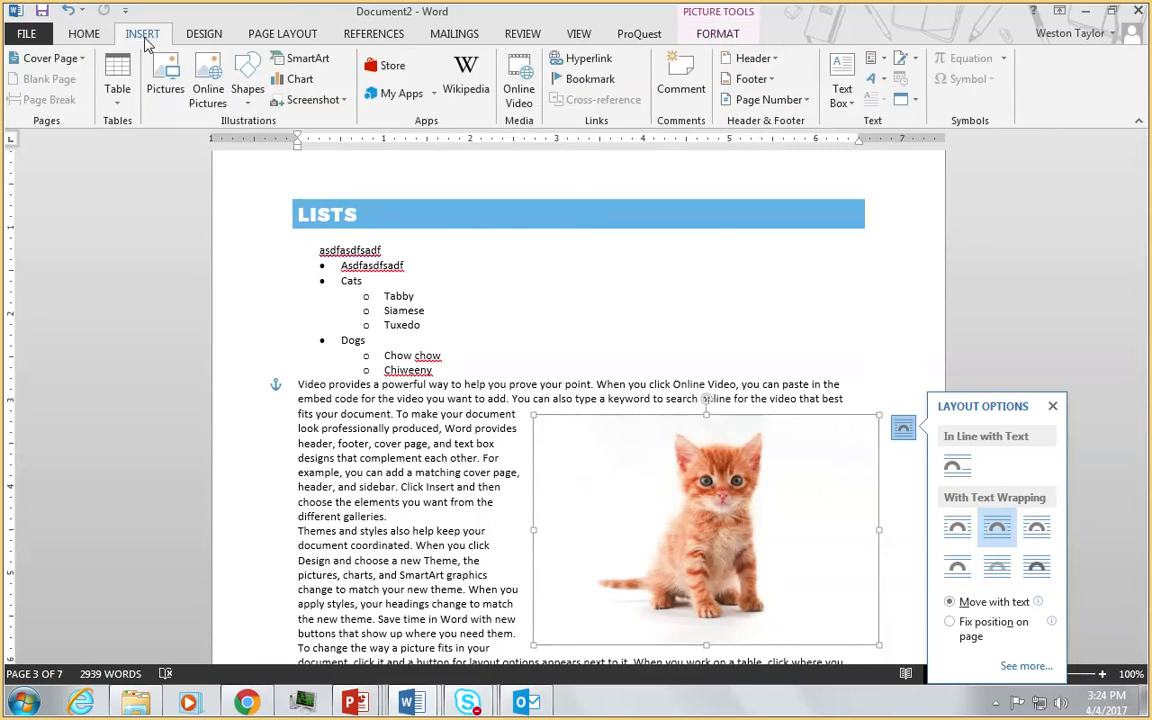
left_click(466, 88)
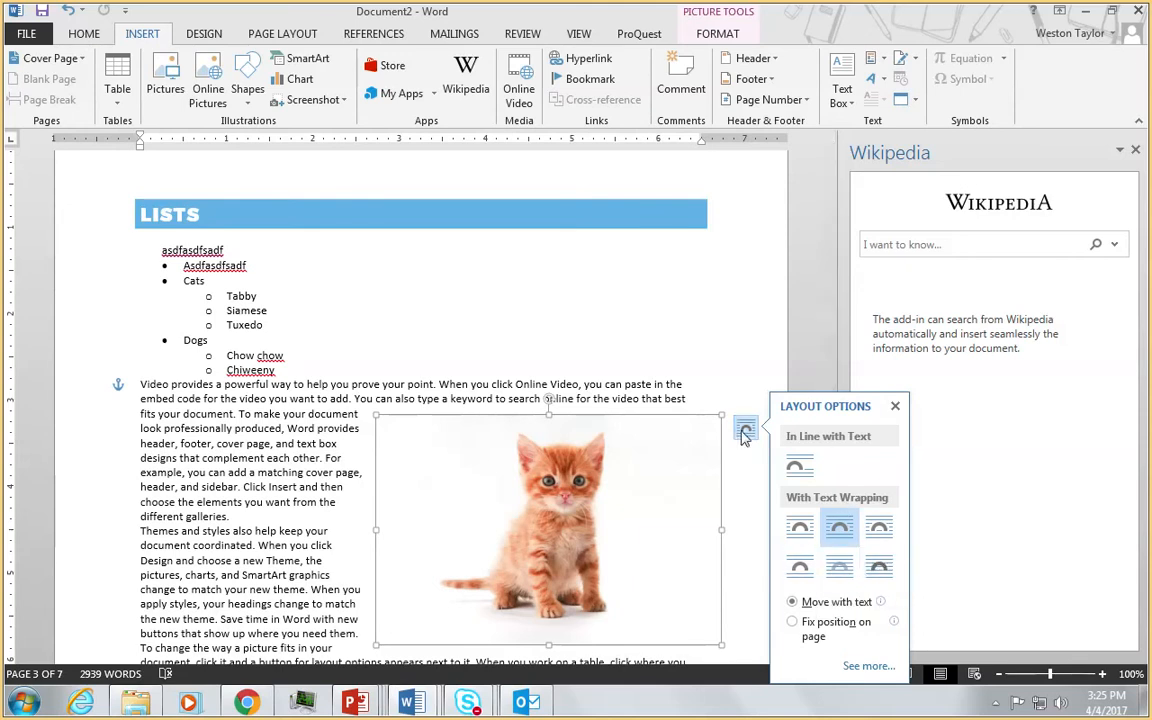
right_click(633, 488)
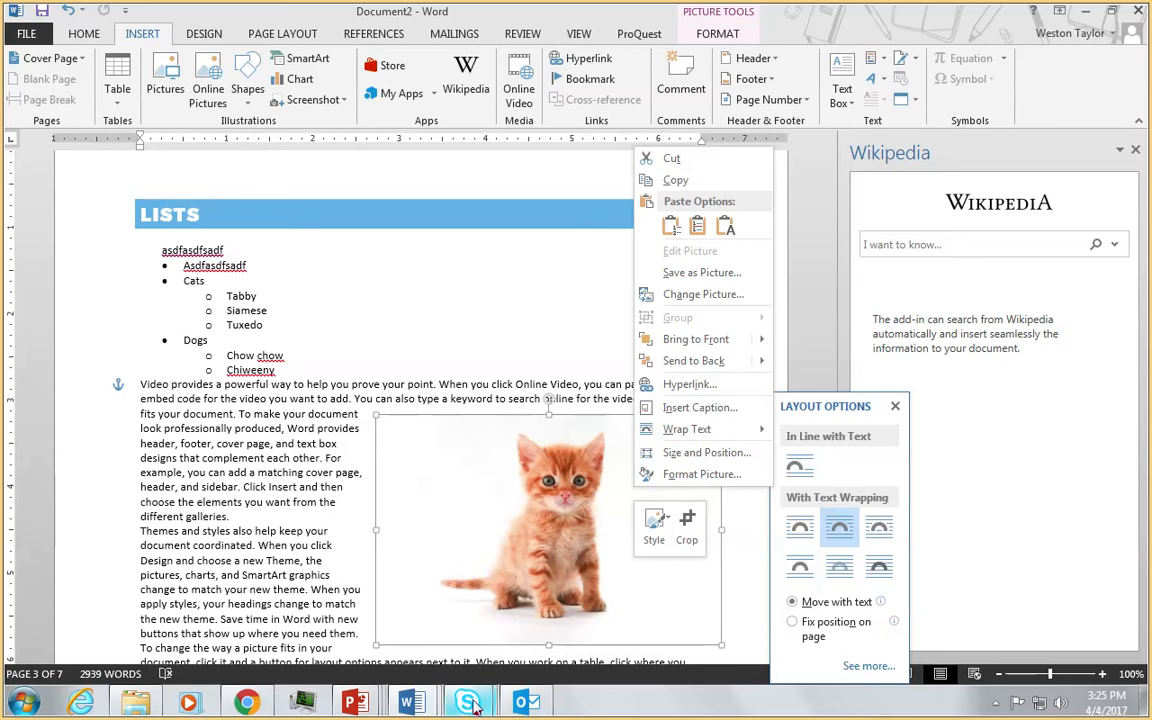
mouse_move(472, 703)
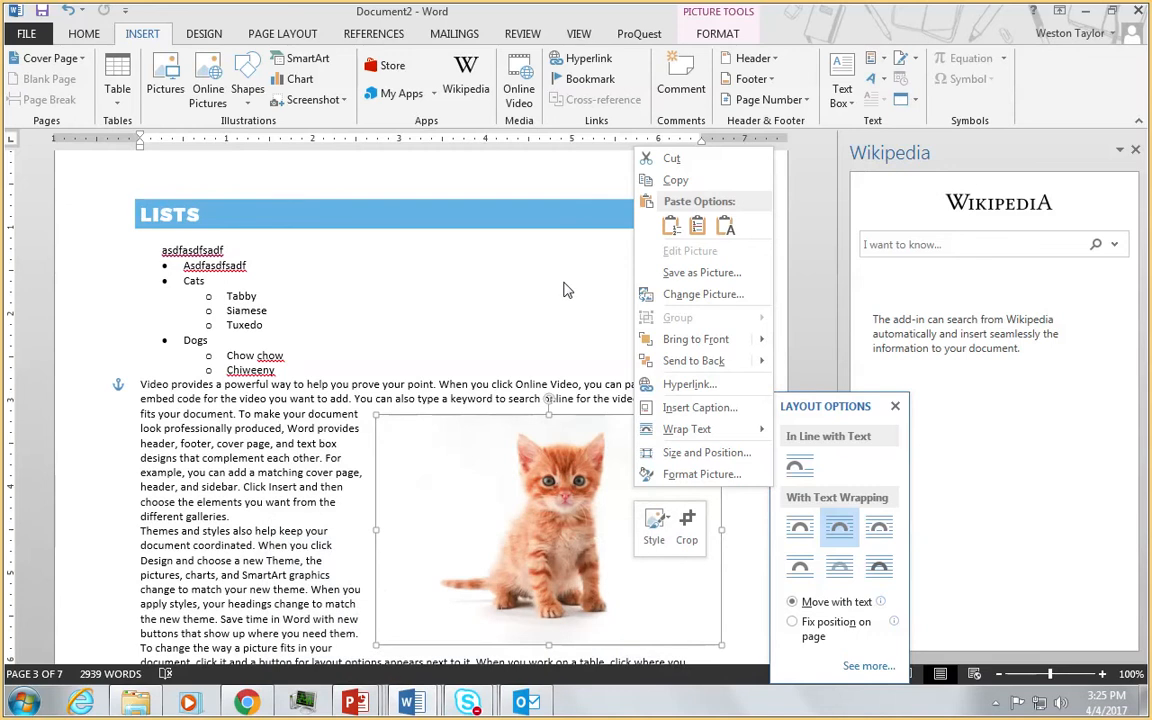
left_click(900, 244)
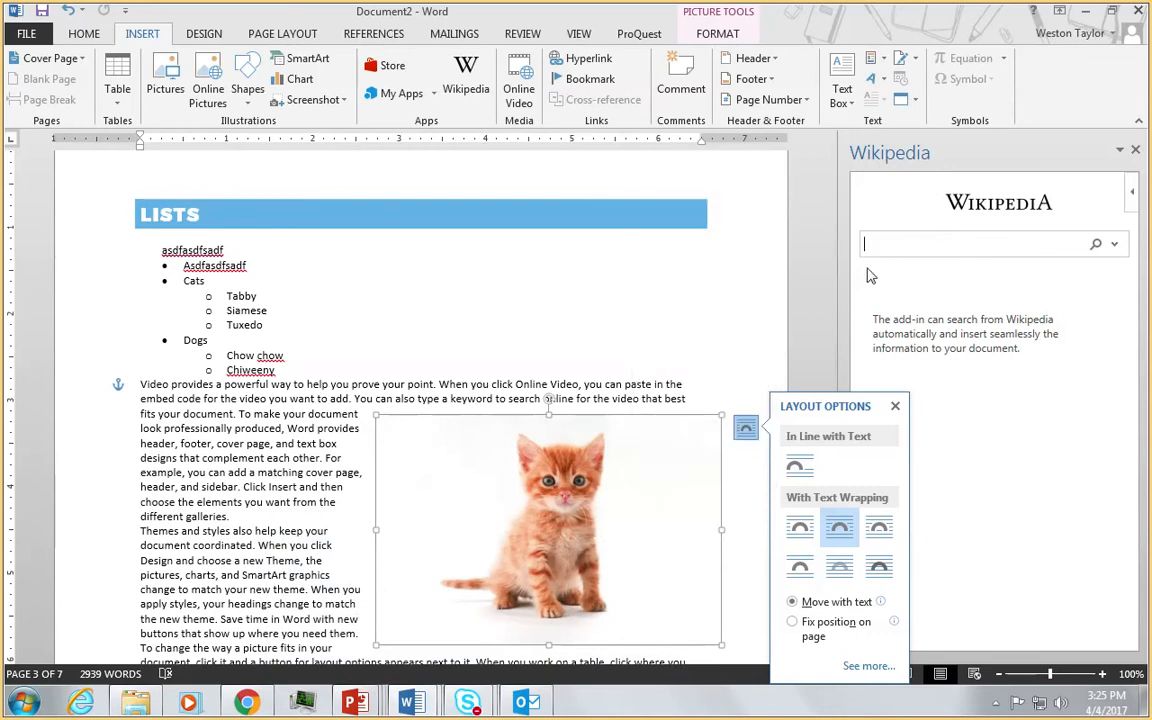
left_click(895, 406)
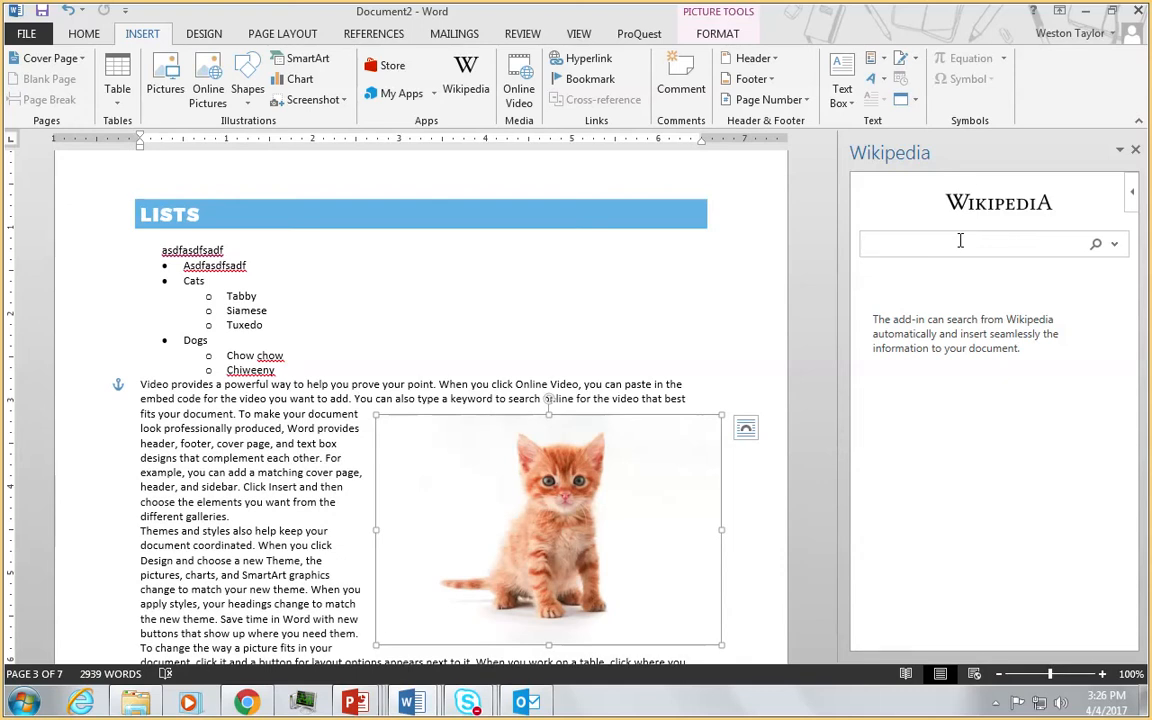
type("cats")
key("Return")
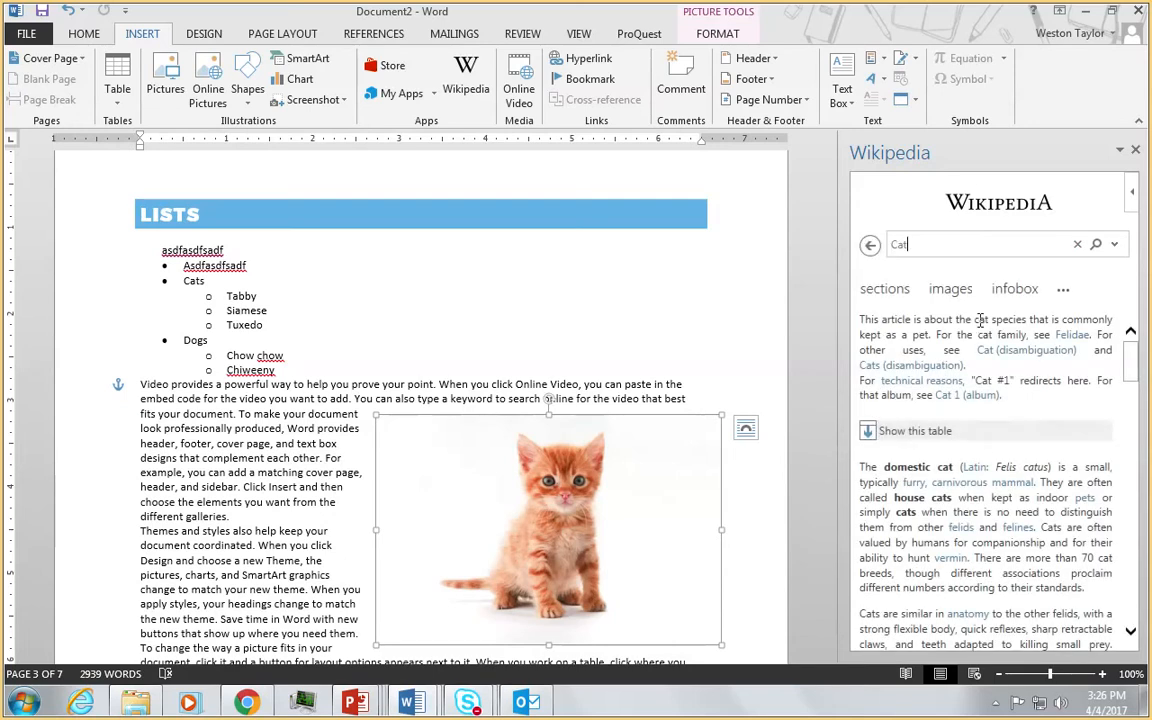
scroll(979, 320, "down", 15)
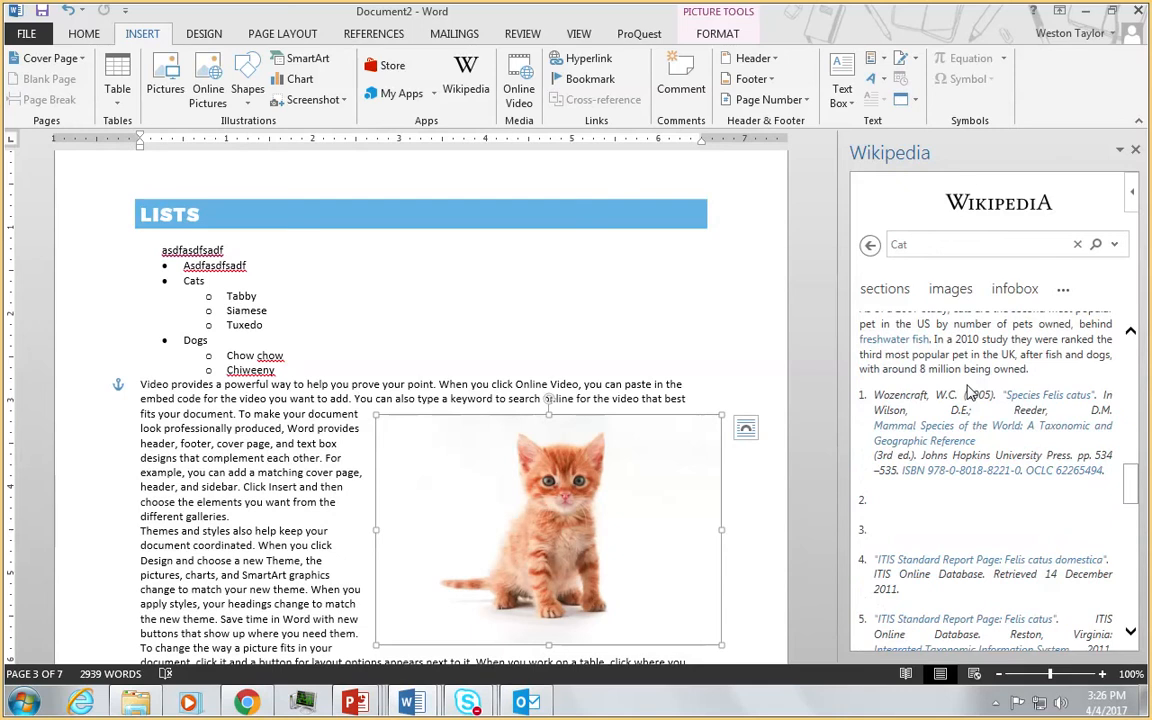
Step: Look further through the cat article, and search the Wikipedia add-in for "colorado college"
scroll(965, 385, "down", 8)
scroll(958, 380, "up", 12)
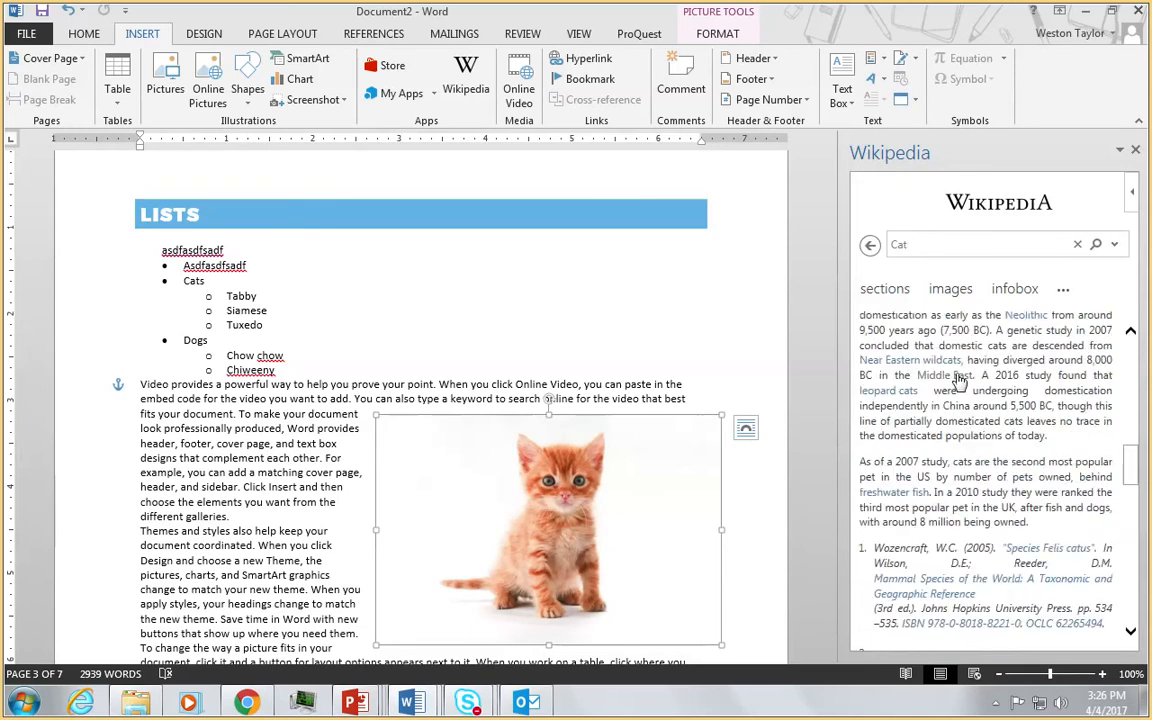
scroll(958, 380, "down", 5)
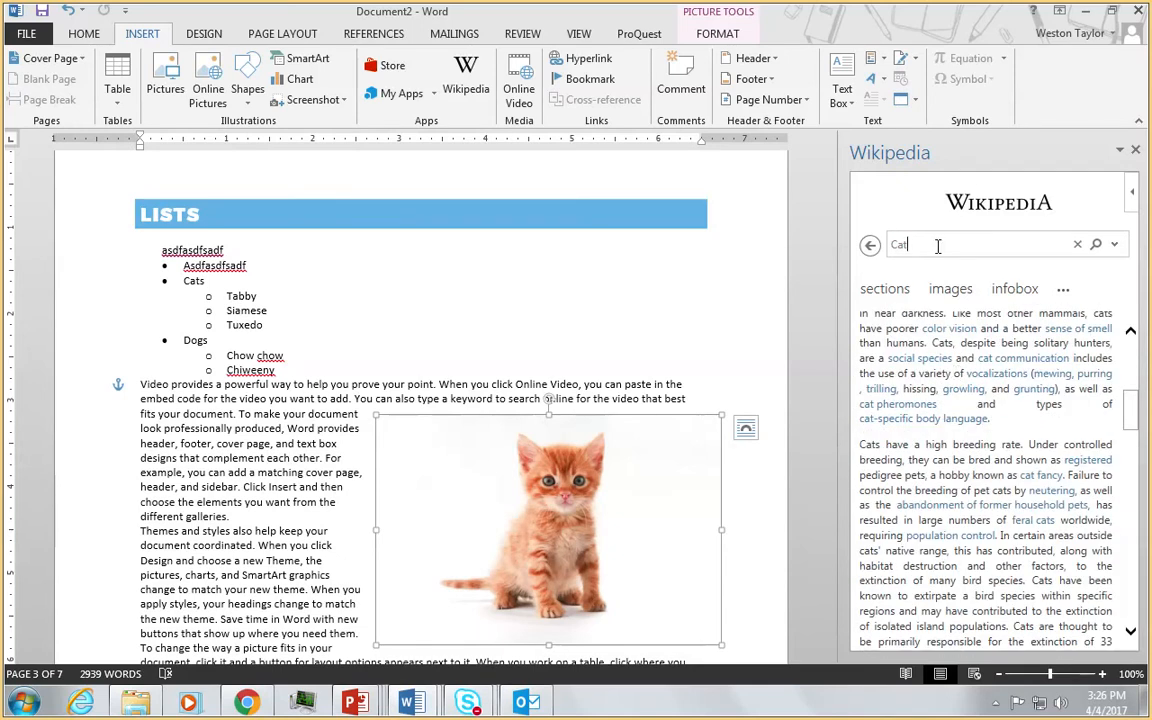
key("BackSpace")
key("BackSpace")
key("BackSpace")
type("colorado college")
key("Return")
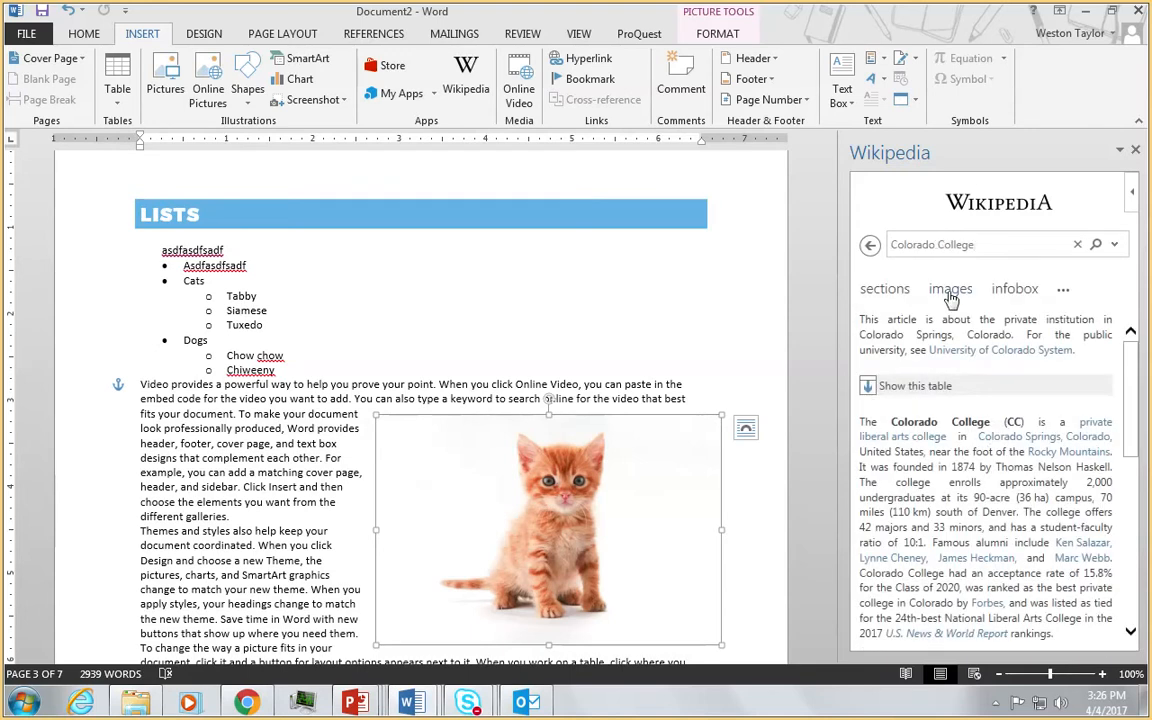
Step: Browse the Colorado College article's images and insert the photo of the dark building lit at night in place of the kitten picture
left_click(949, 296)
scroll(990, 404, "down", 4)
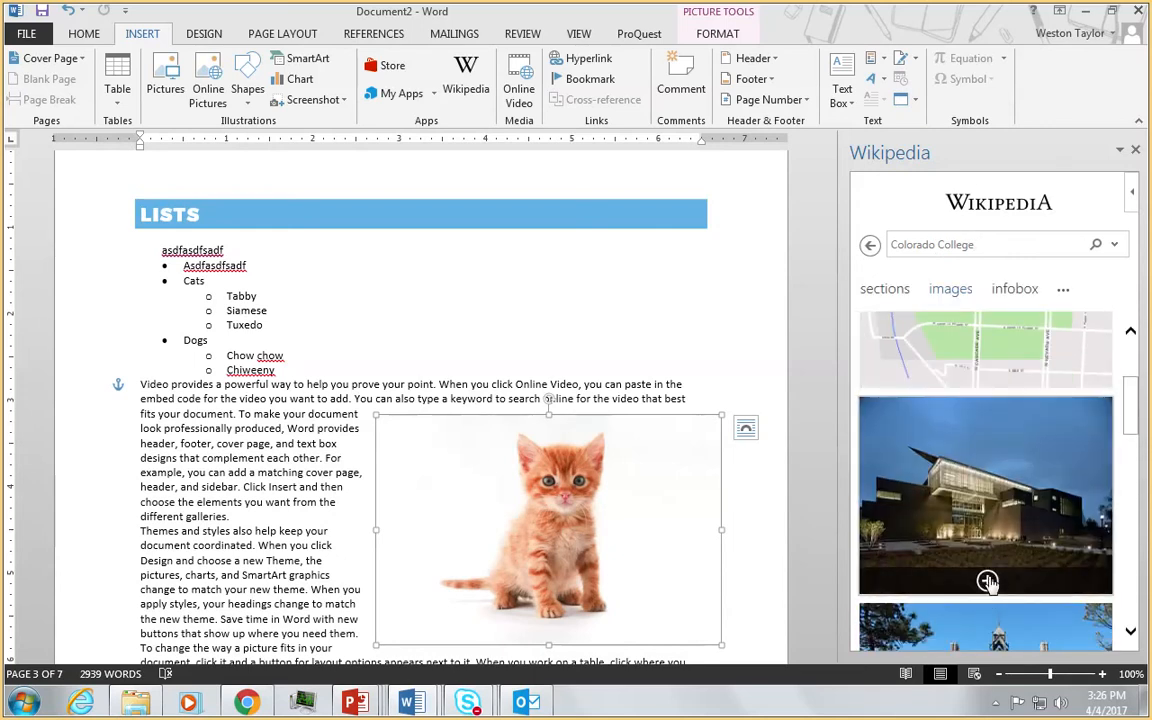
left_click(989, 579)
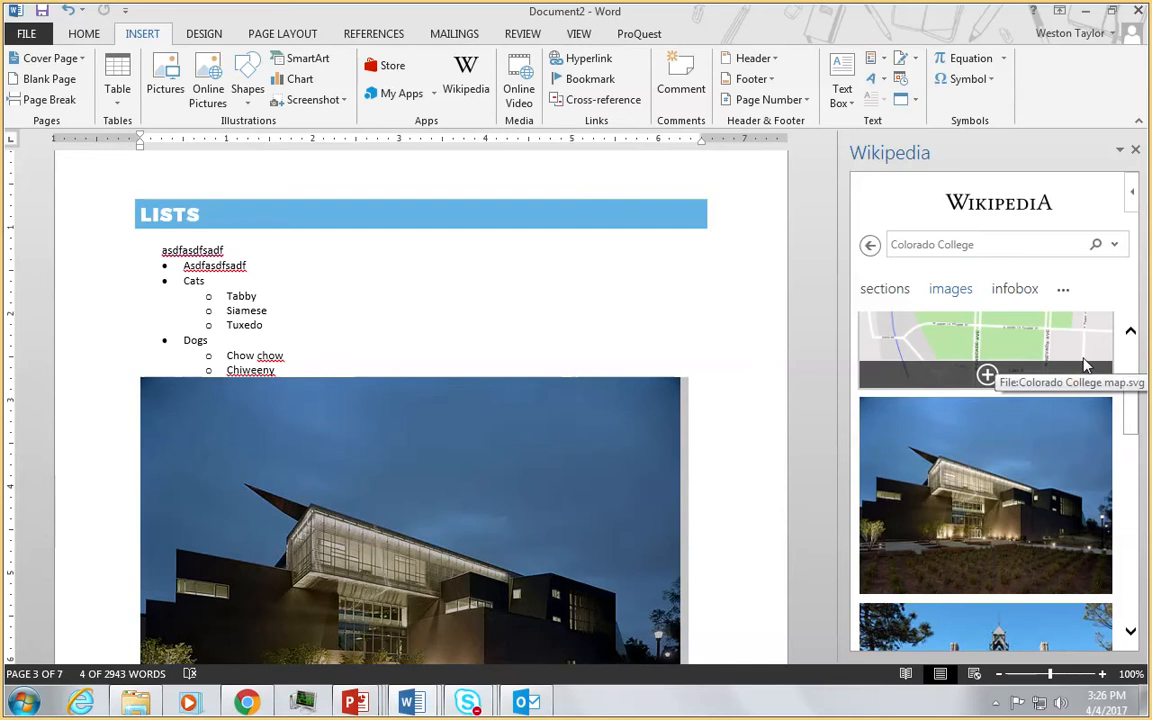
Step: Open the Office add-in store, look through its suggested add-ins and category list, and close it
left_click(396, 70)
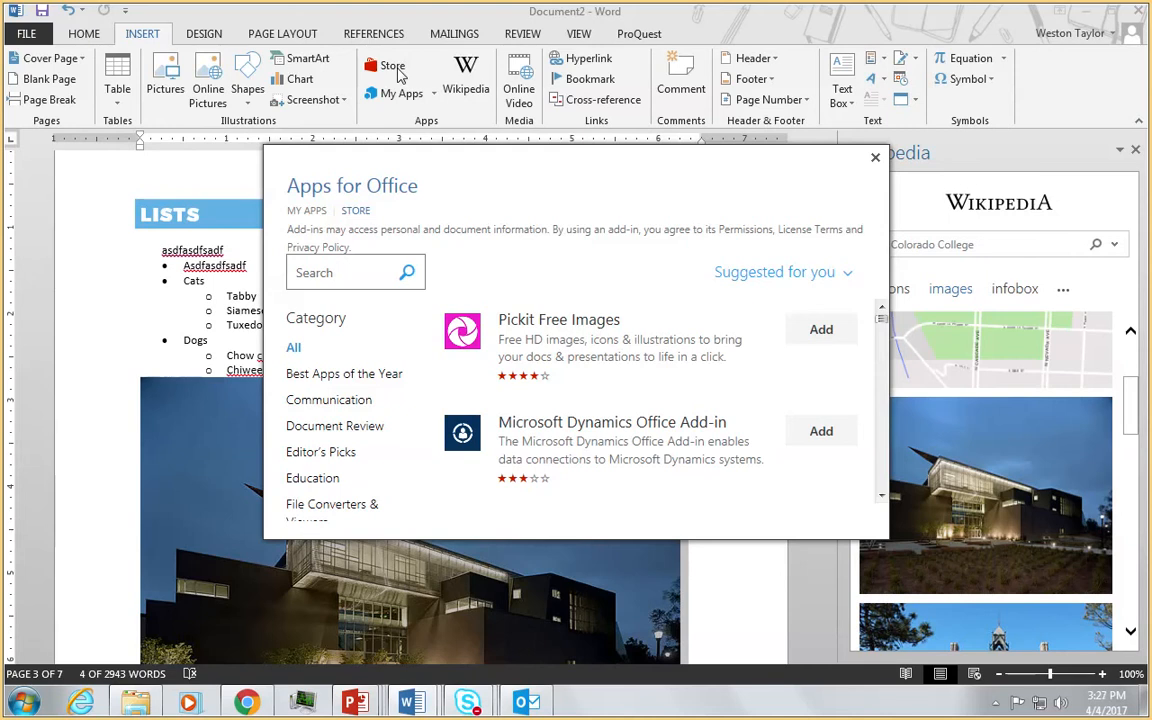
scroll(512, 340, "down", 6)
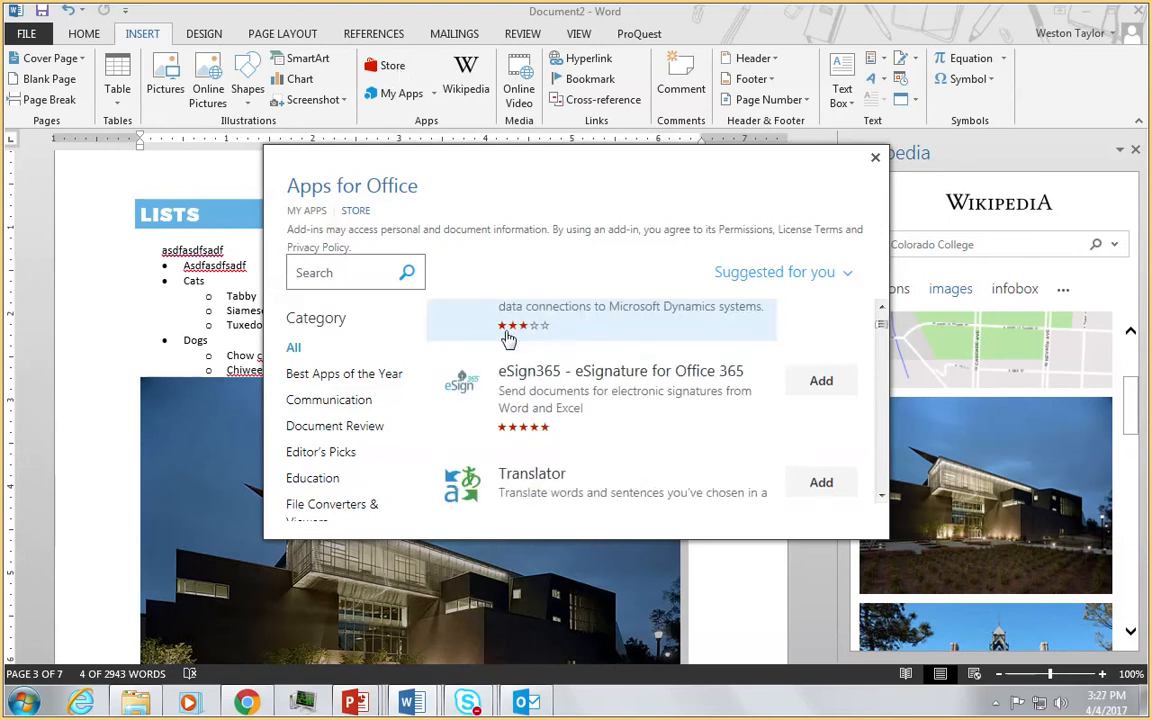
scroll(368, 370, "down", 3)
scroll(360, 372, "down", 1)
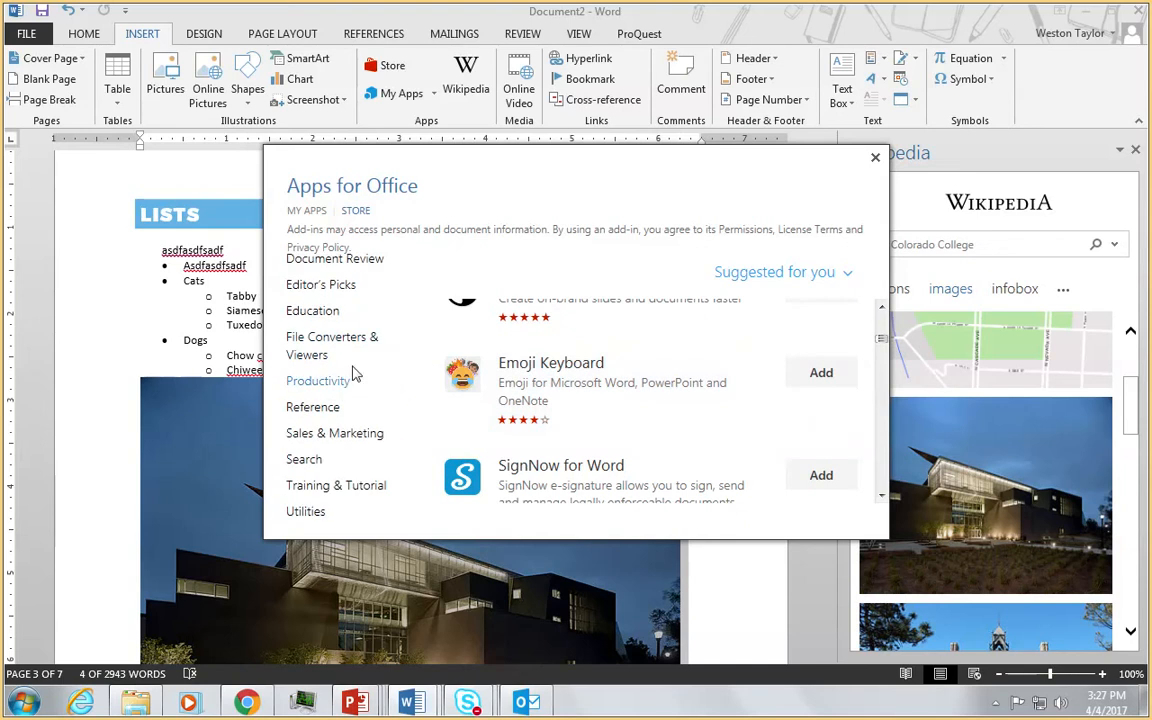
scroll(340, 378, "up", 4)
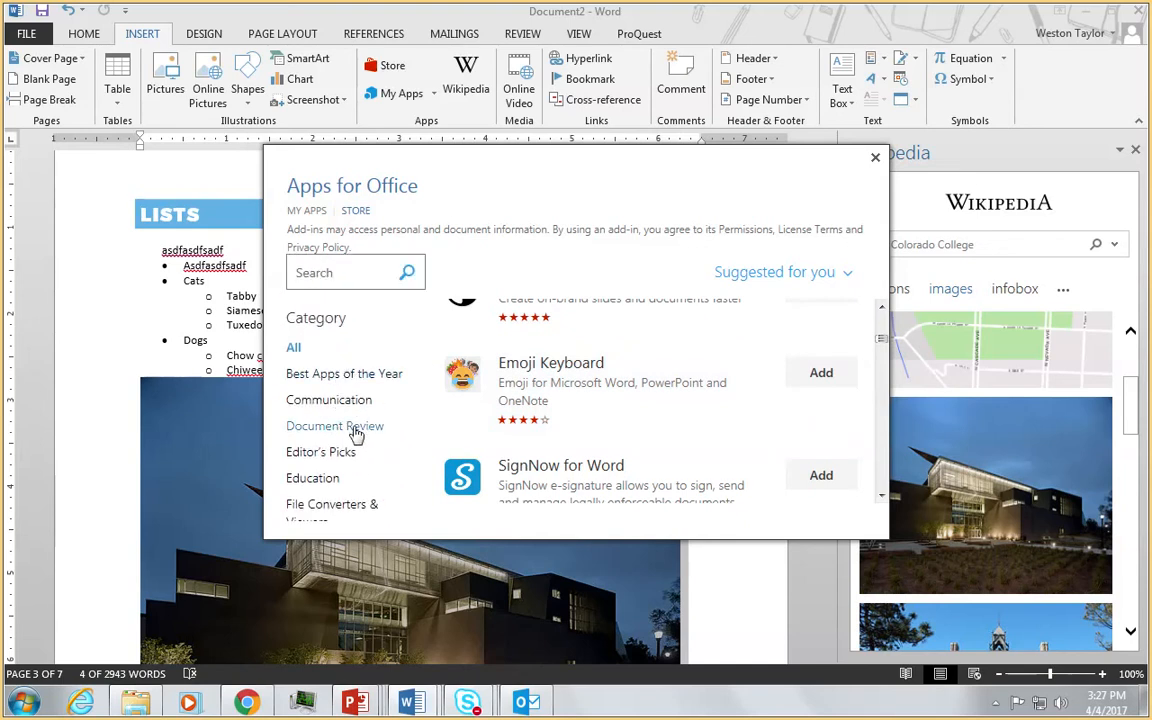
scroll(358, 435, "down", 3)
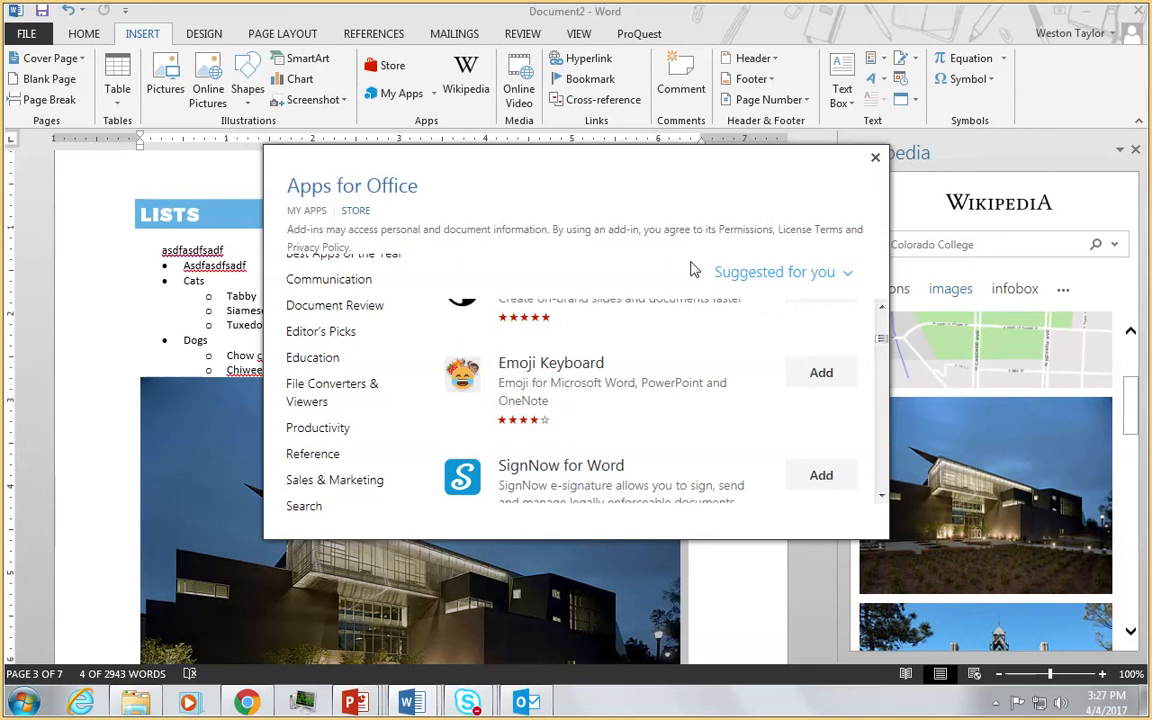
left_click(871, 159)
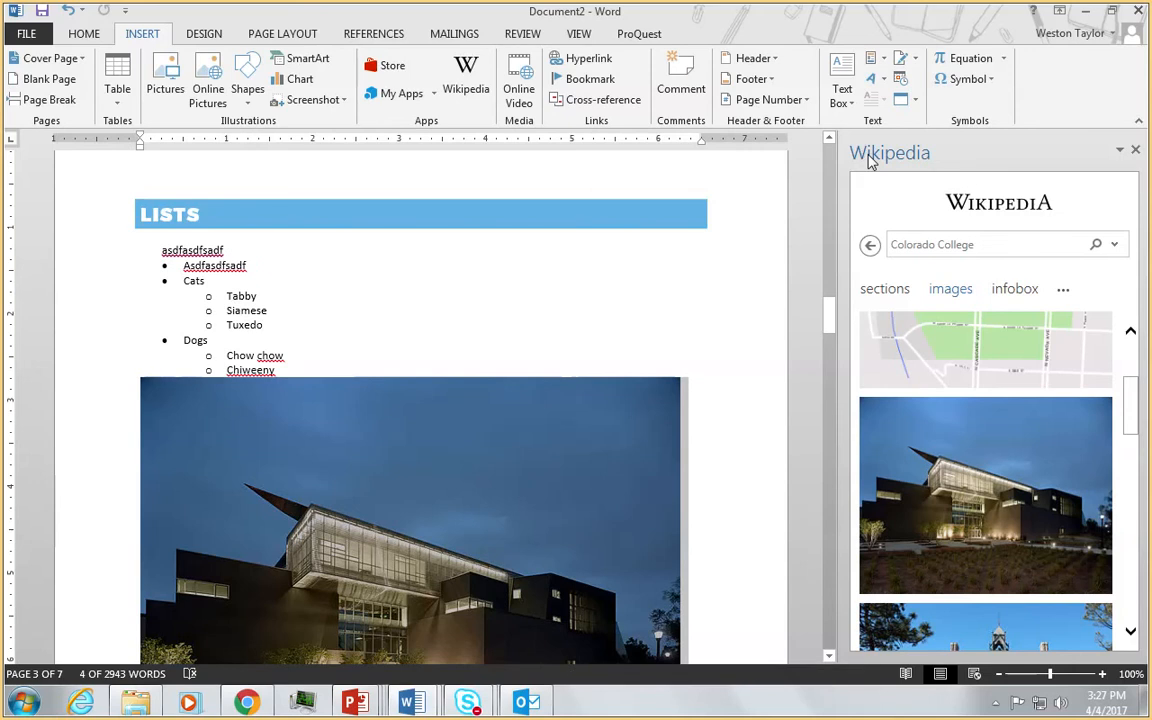
Step: Add an empty line below the second full paragraph on page 4 and insert a screenshot of the open 50ShadesOfOffice folder window there
scroll(395, 291, "down", 2)
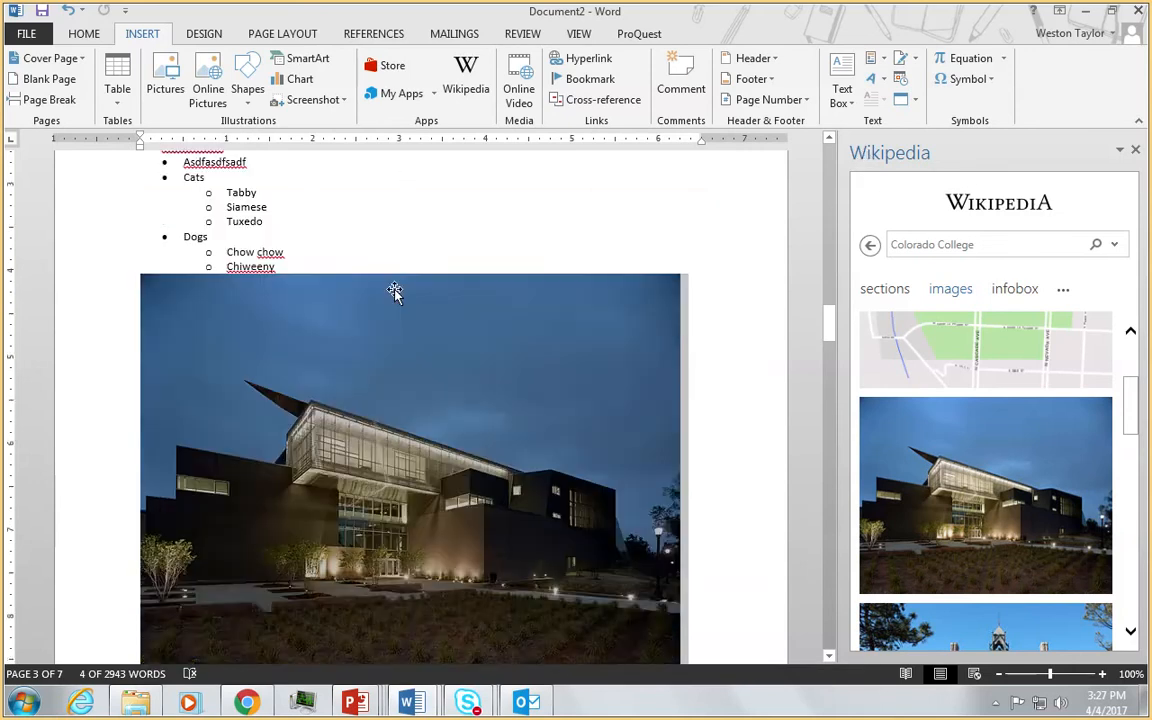
scroll(395, 291, "down", 20)
left_click(416, 306)
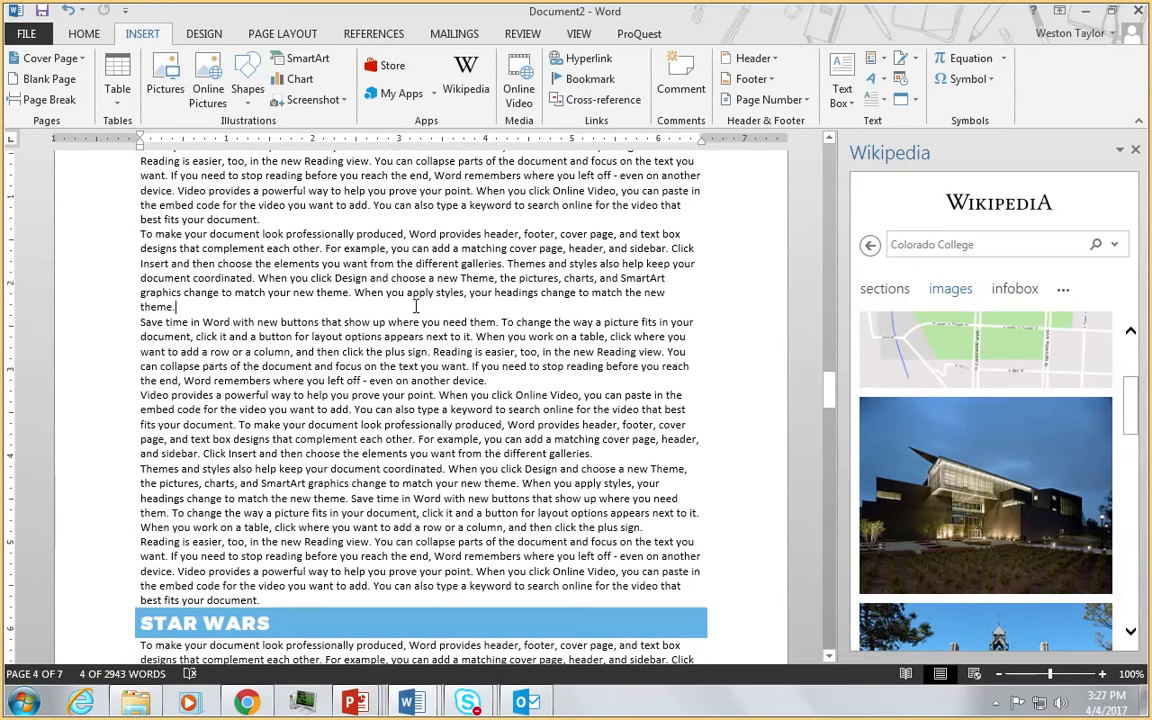
key("Return")
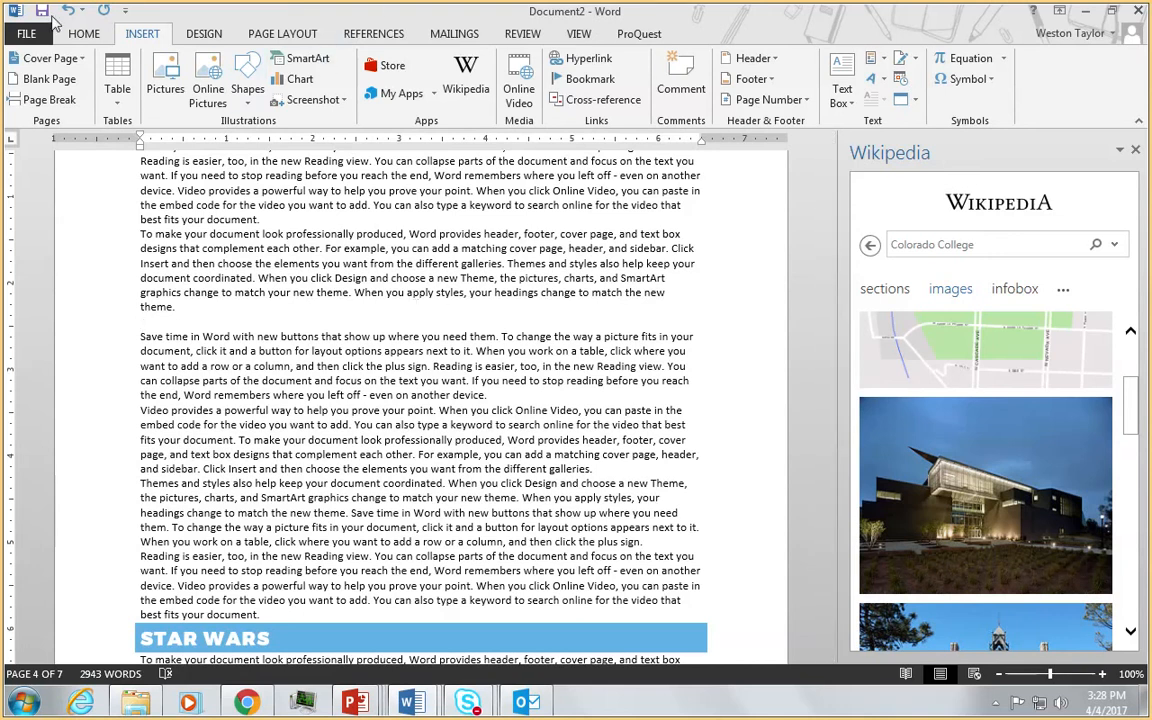
left_click(76, 36)
left_click(150, 36)
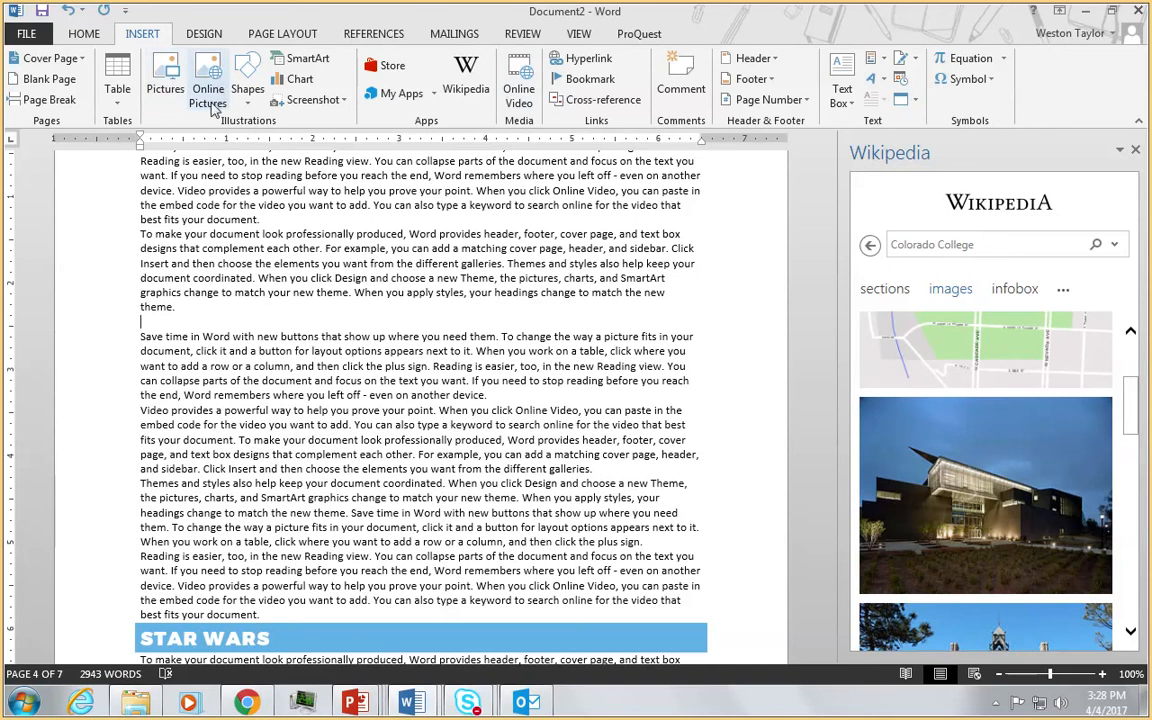
left_click(305, 100)
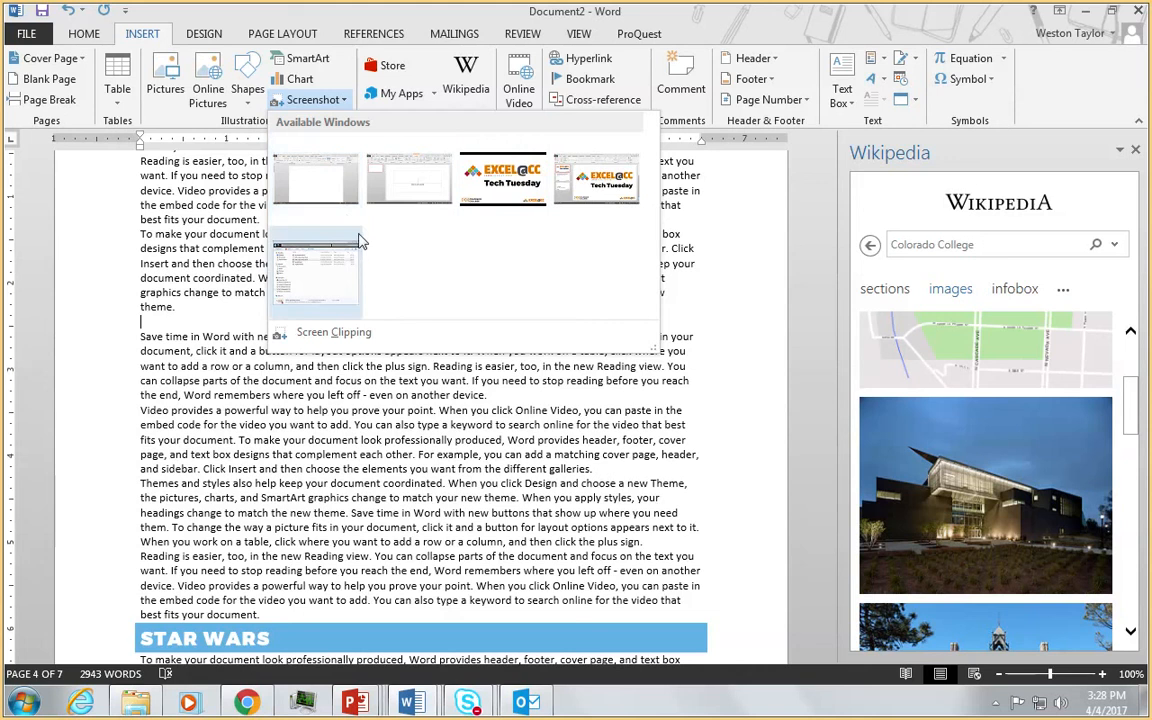
left_click(316, 272)
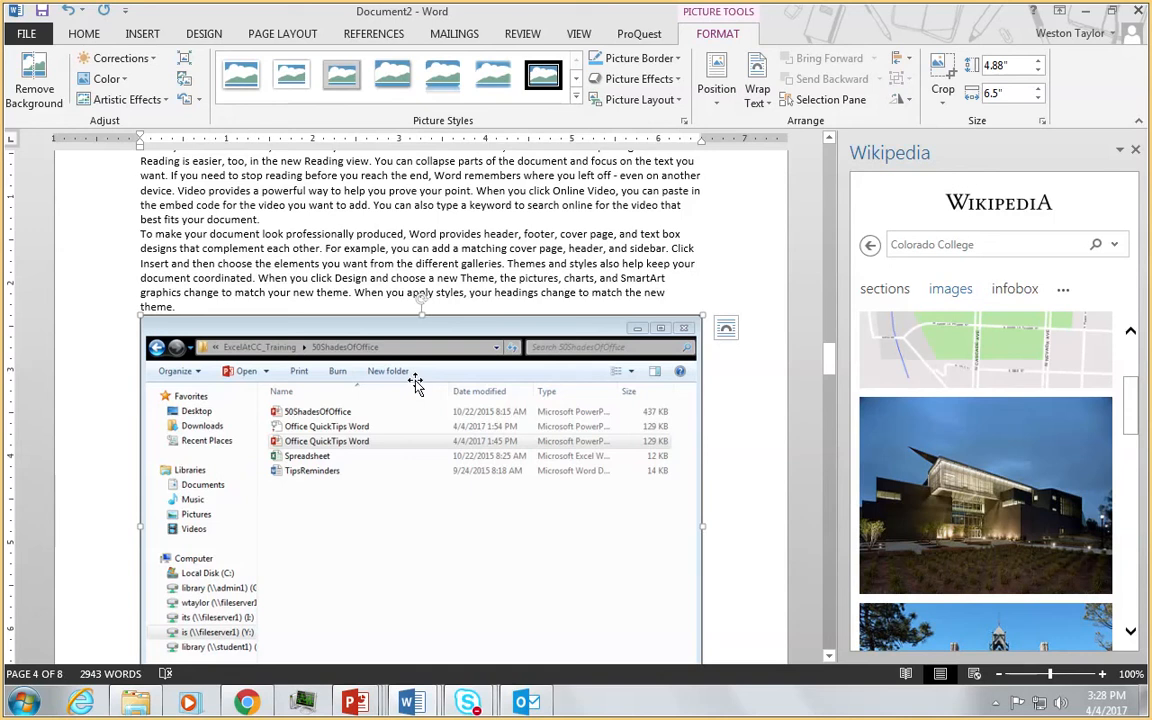
Step: Examine the inserted folder window screenshot and its placement between the paragraphs on page 4
scroll(416, 386, "up", 1)
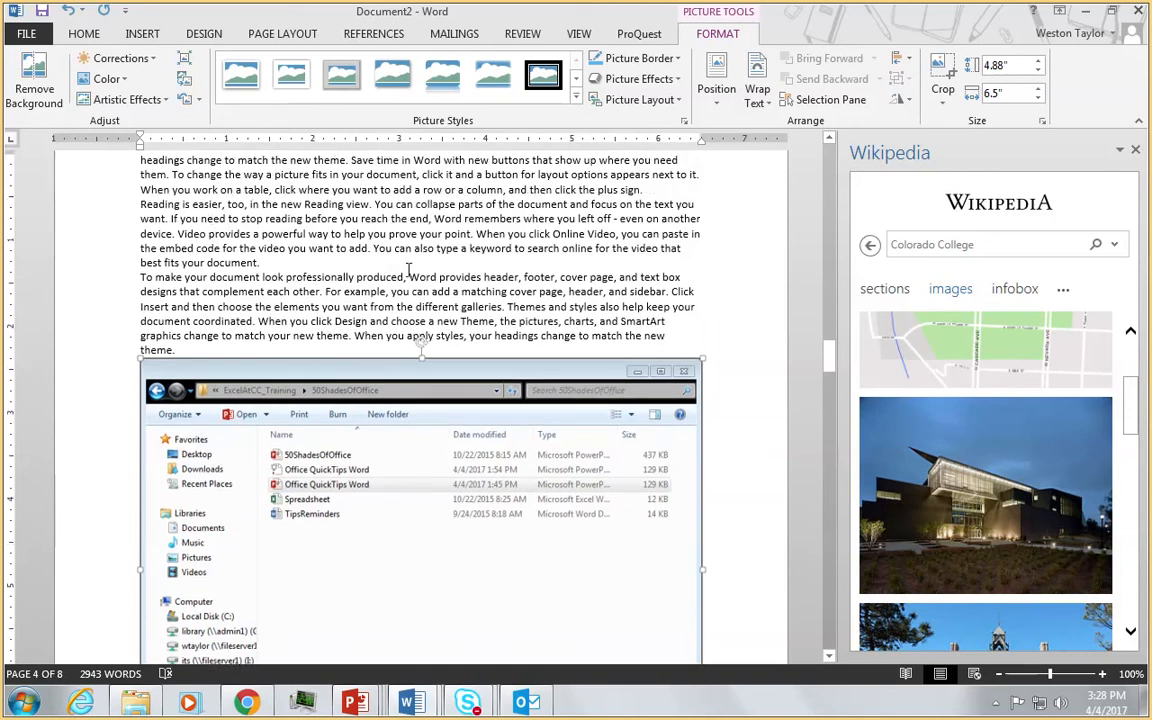
scroll(398, 281, "up", 1)
scroll(398, 281, "up", 1)
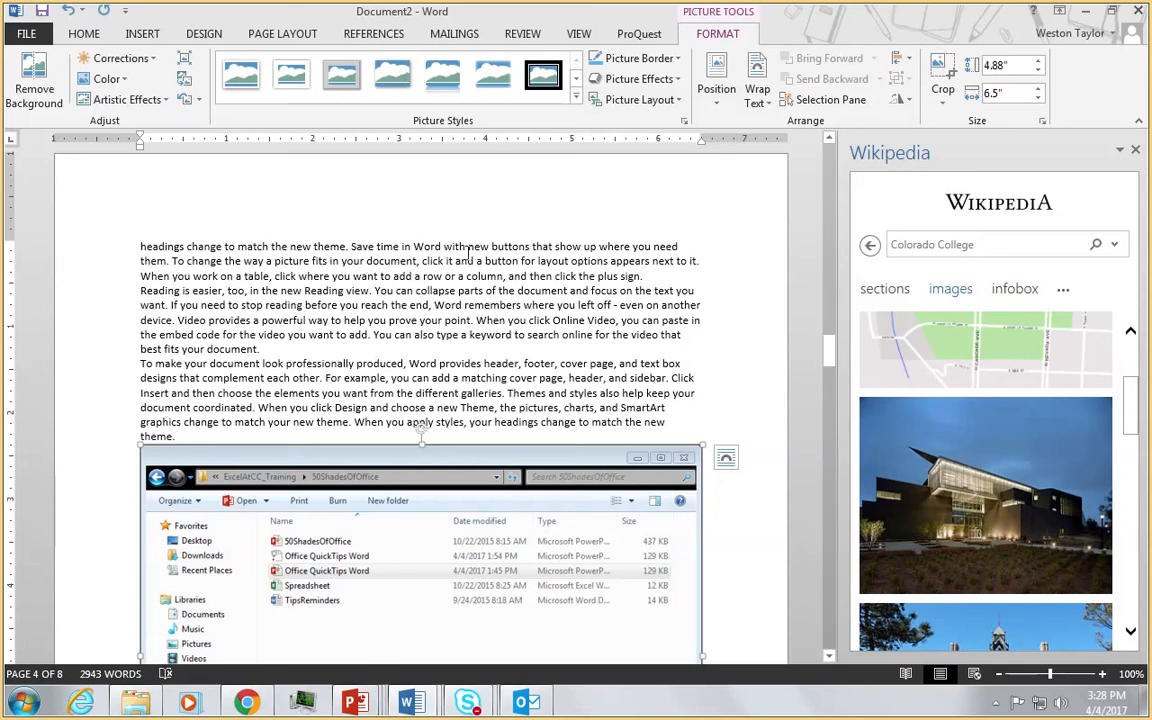
scroll(420, 230, "down", 4)
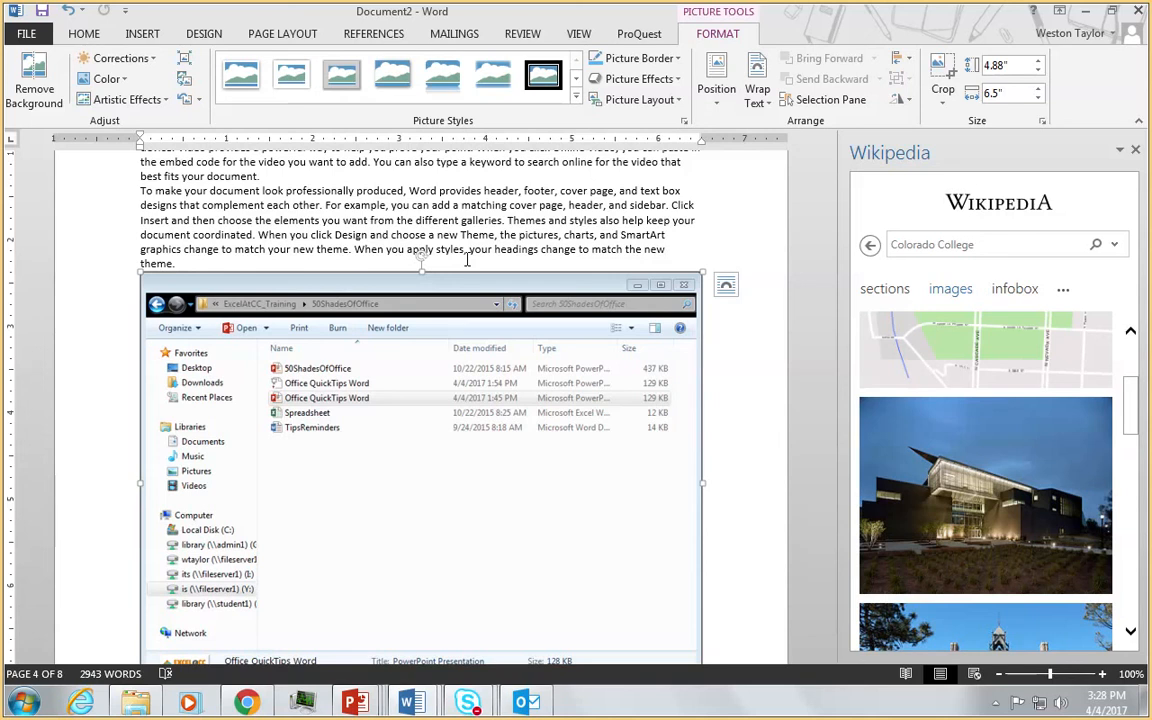
scroll(424, 272, "down", 2)
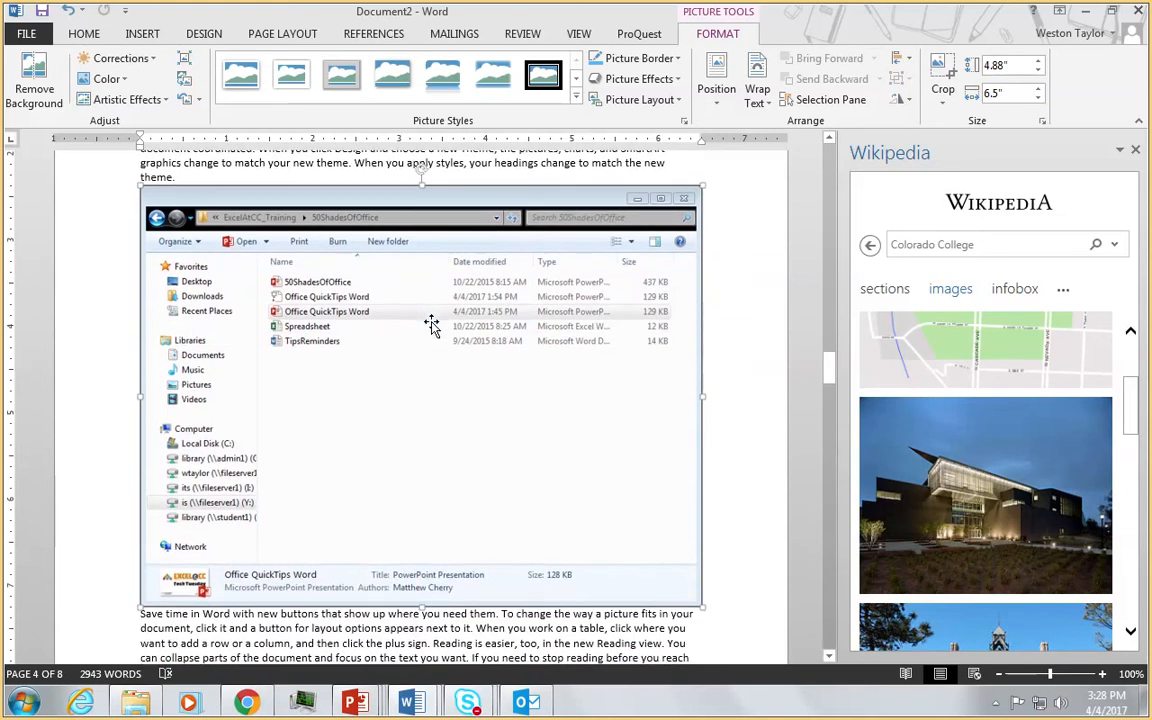
scroll(465, 303, "up", 3)
scroll(458, 324, "down", 2)
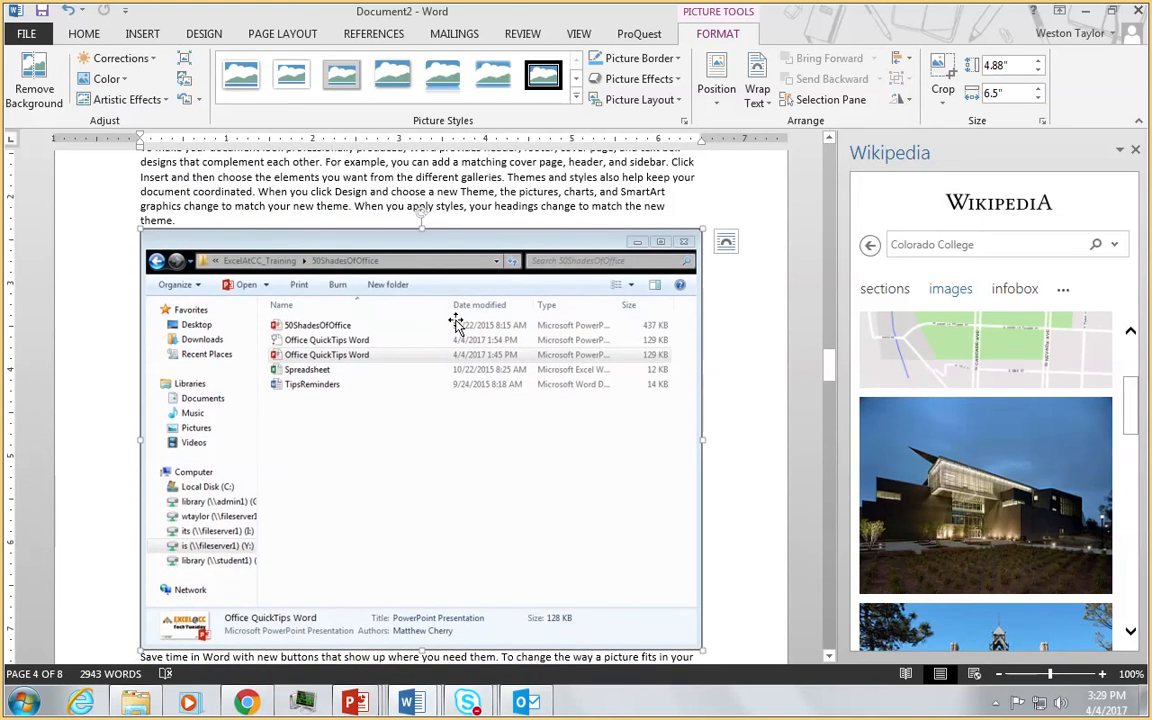
scroll(455, 323, "up", 2)
Step: Insert a screen clipping of Document1's Paragraph tools, about 3.47" by 2.07", after the paragraph above the folder screenshot, and minimize Document2
left_click(140, 33)
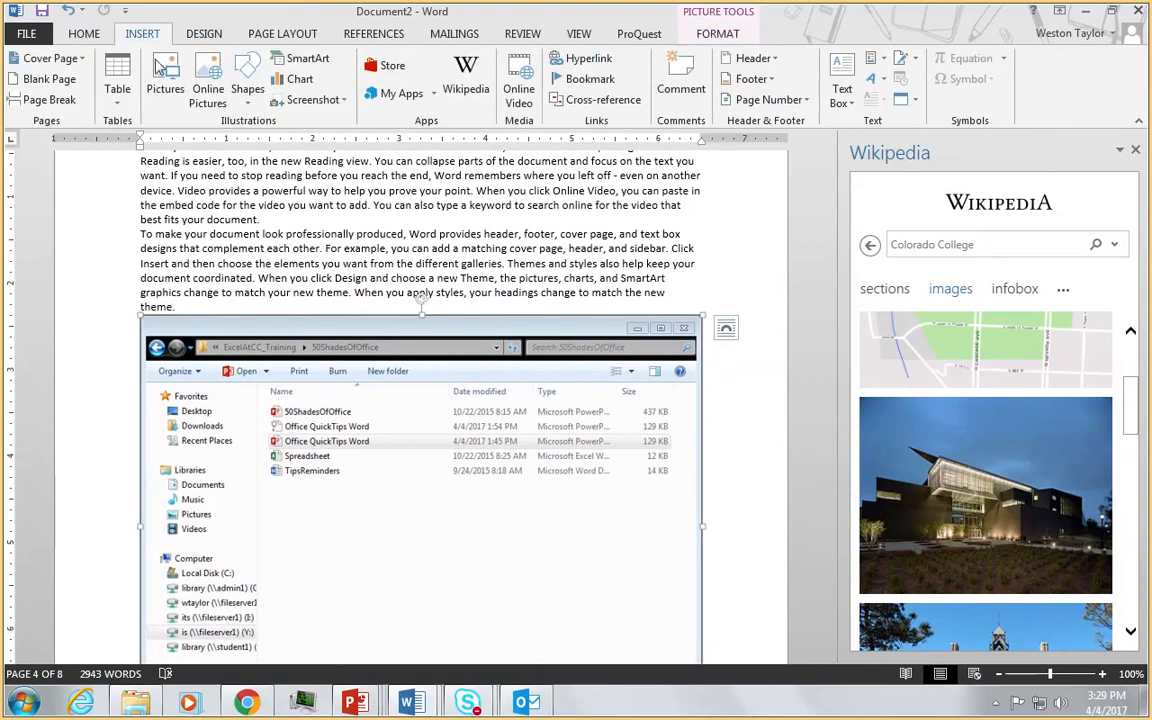
left_click(300, 220)
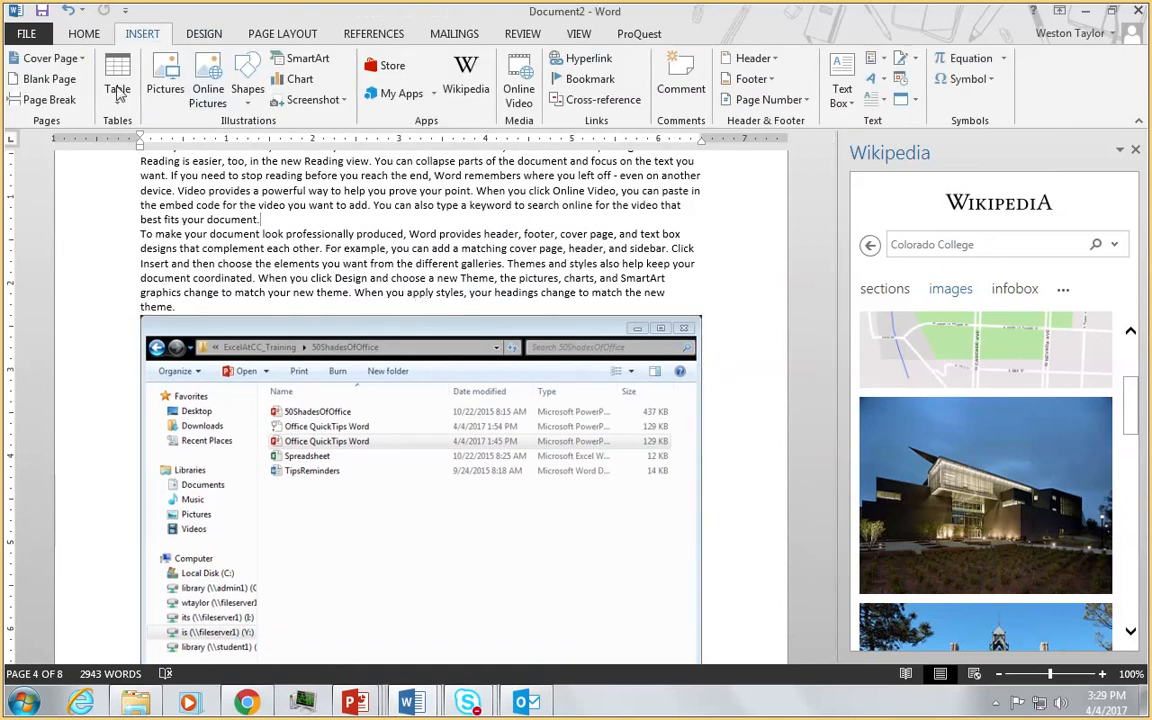
left_click(318, 100)
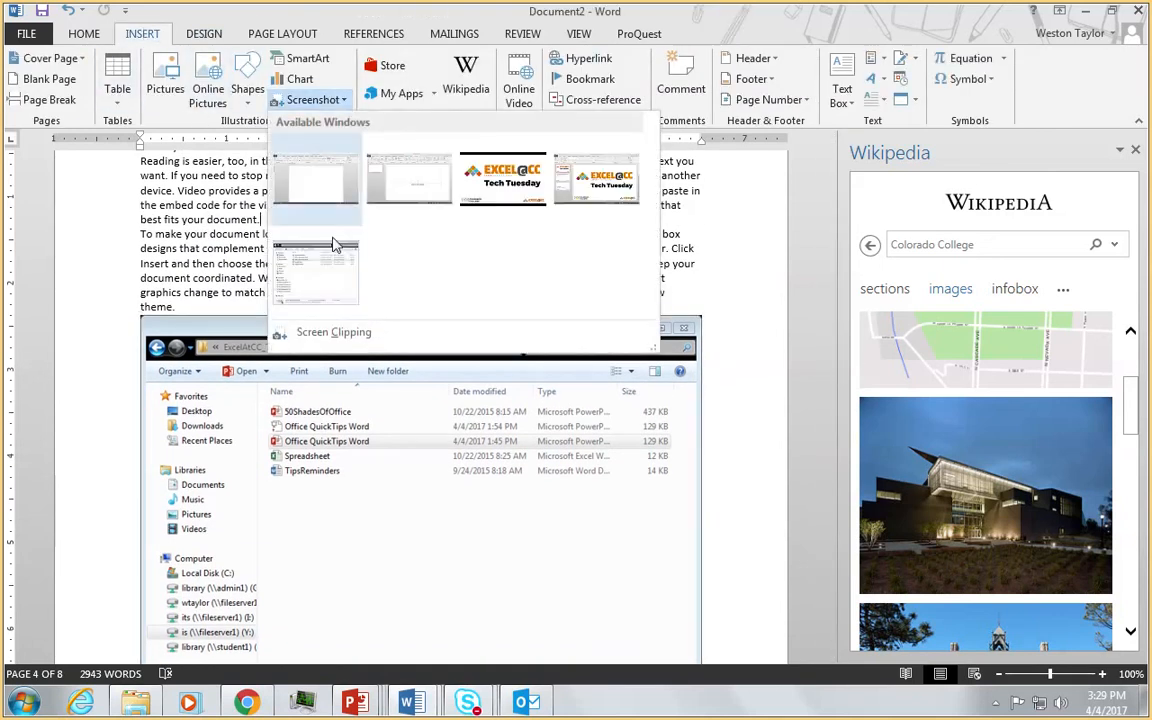
left_click(300, 334)
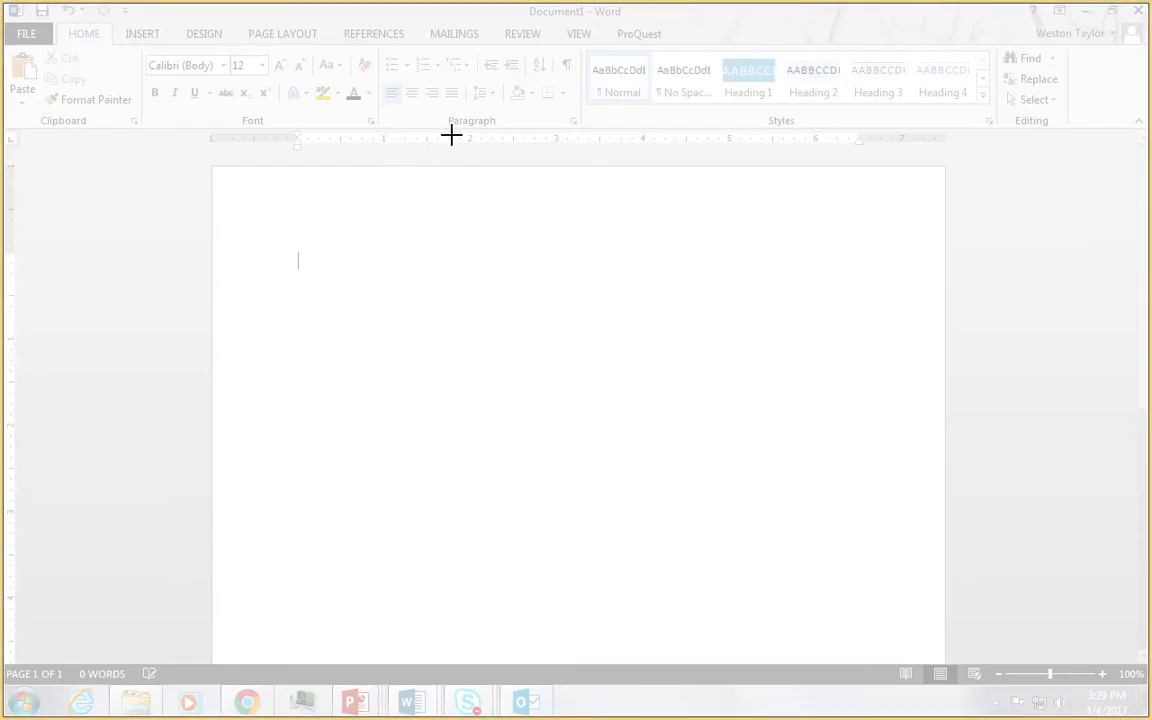
left_click_drag(354, 9, 654, 190)
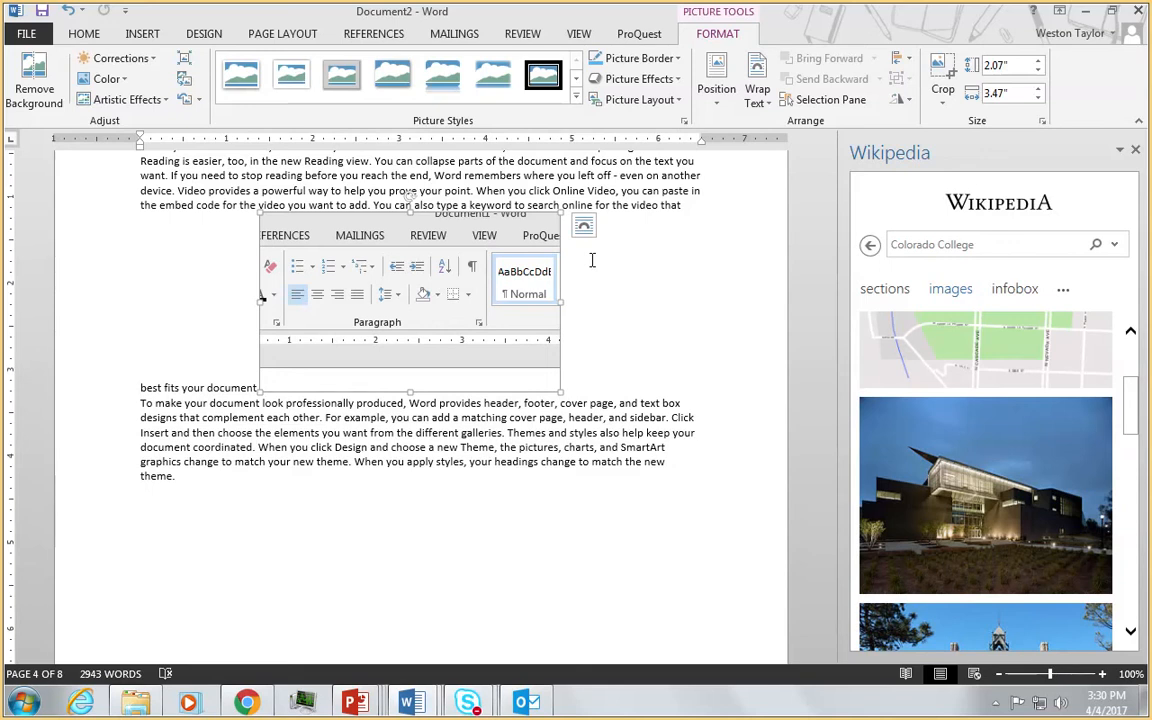
left_click(1088, 13)
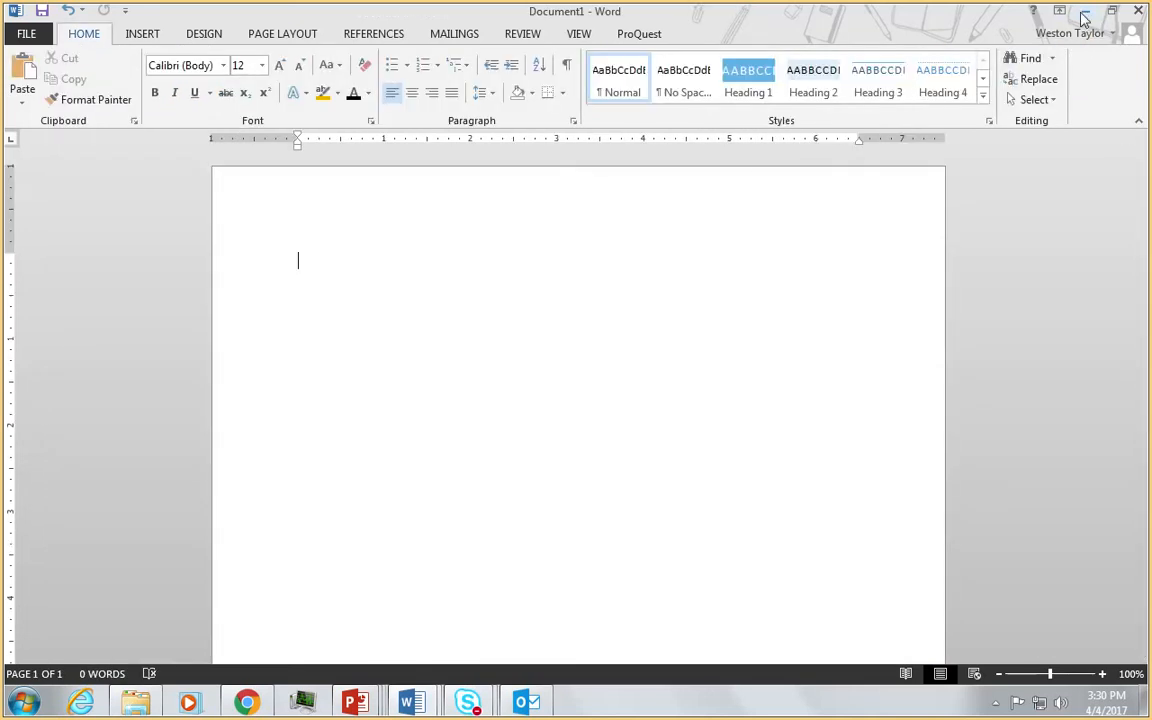